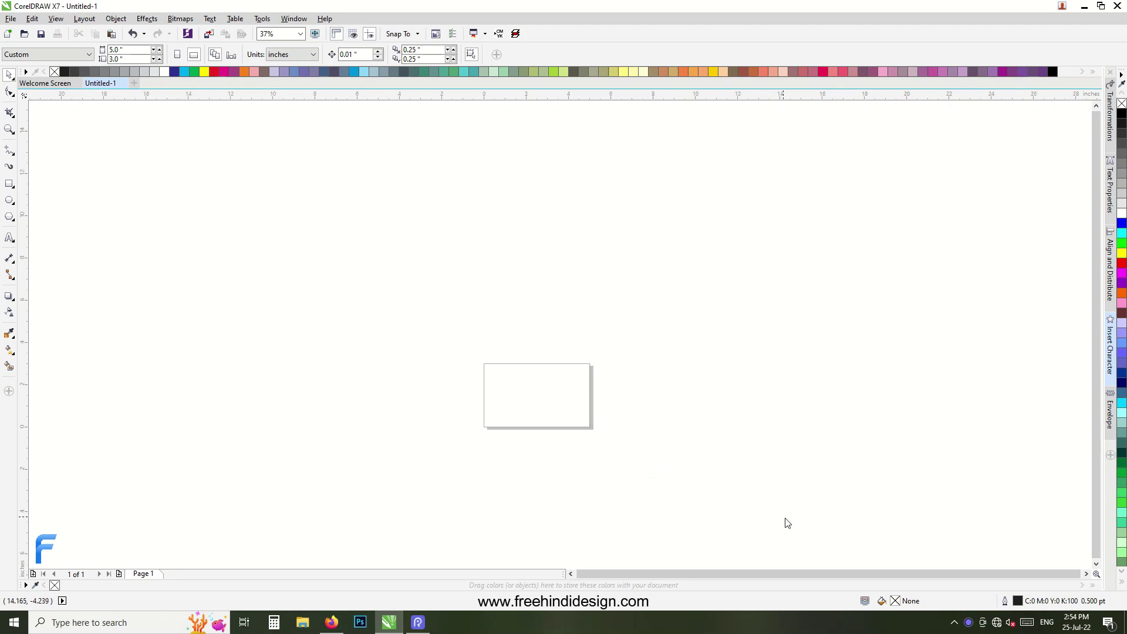
# Add a rectangle framing the whole page.
pyautogui.scroll(2, 543, 429)
pyautogui.scroll(2, 790, 466)
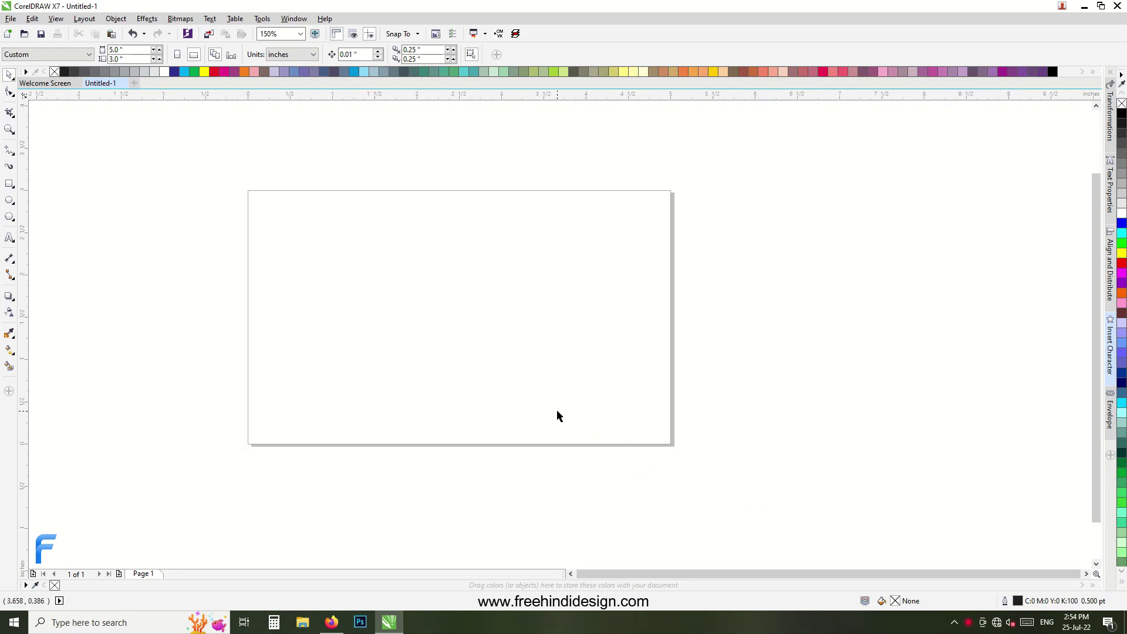
pyautogui.doubleClick(12, 185)
pyautogui.click(146, 189)
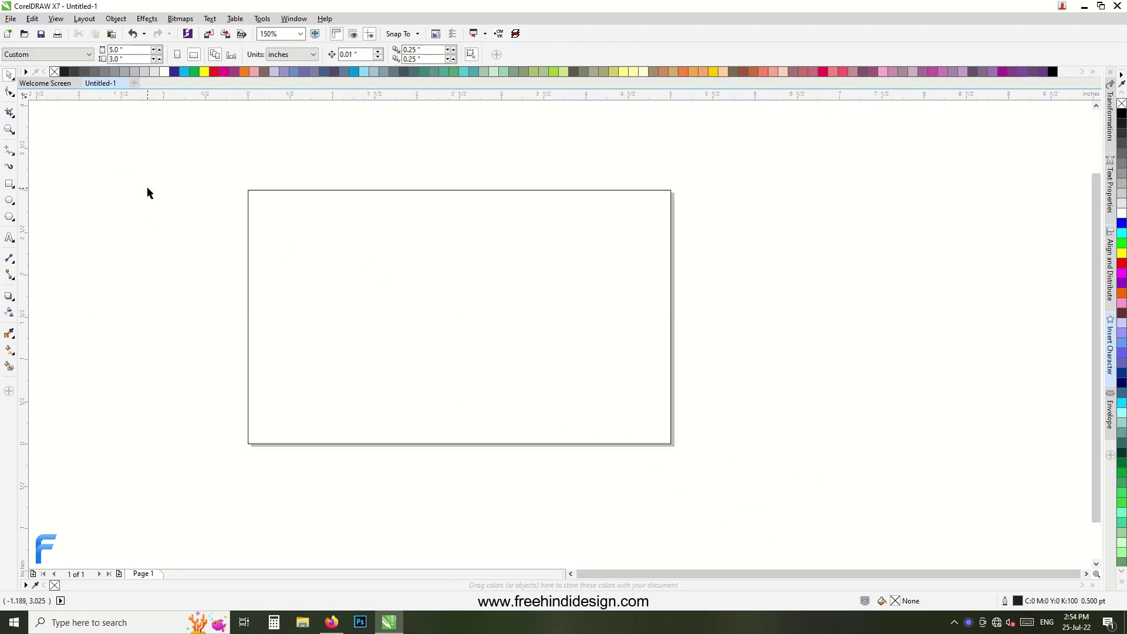
# Type the heading, with साई in AMS Chhatrapati and कोचिंग सेंटर in Abbasi Bahadur.
pyautogui.click(9, 237)
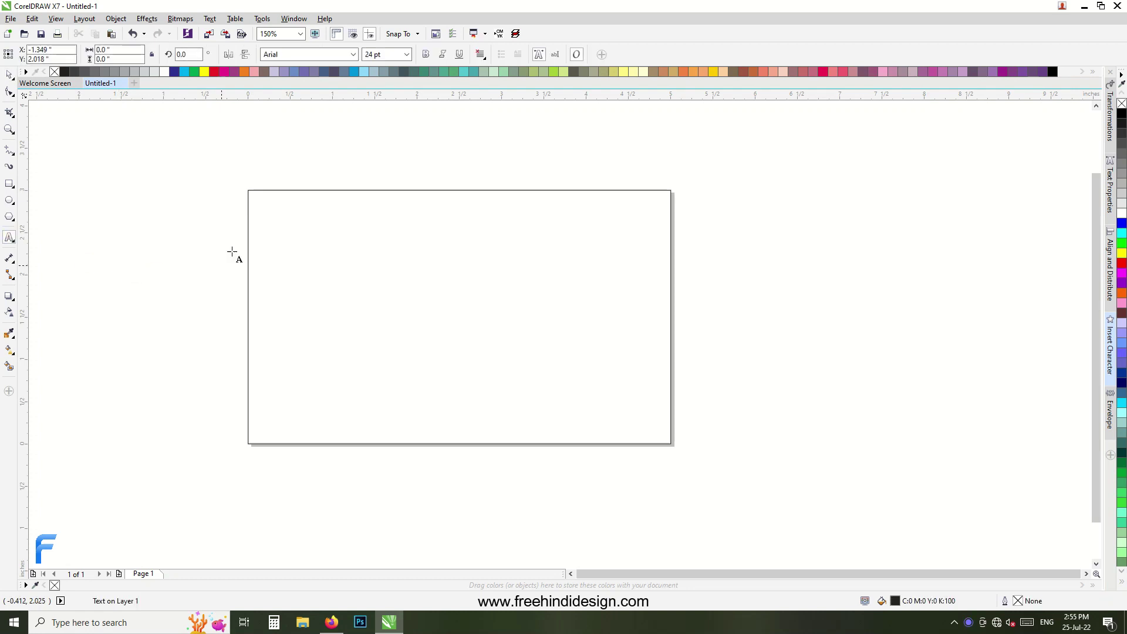
pyautogui.click(354, 54)
pyautogui.scroll(5, 312, 234)
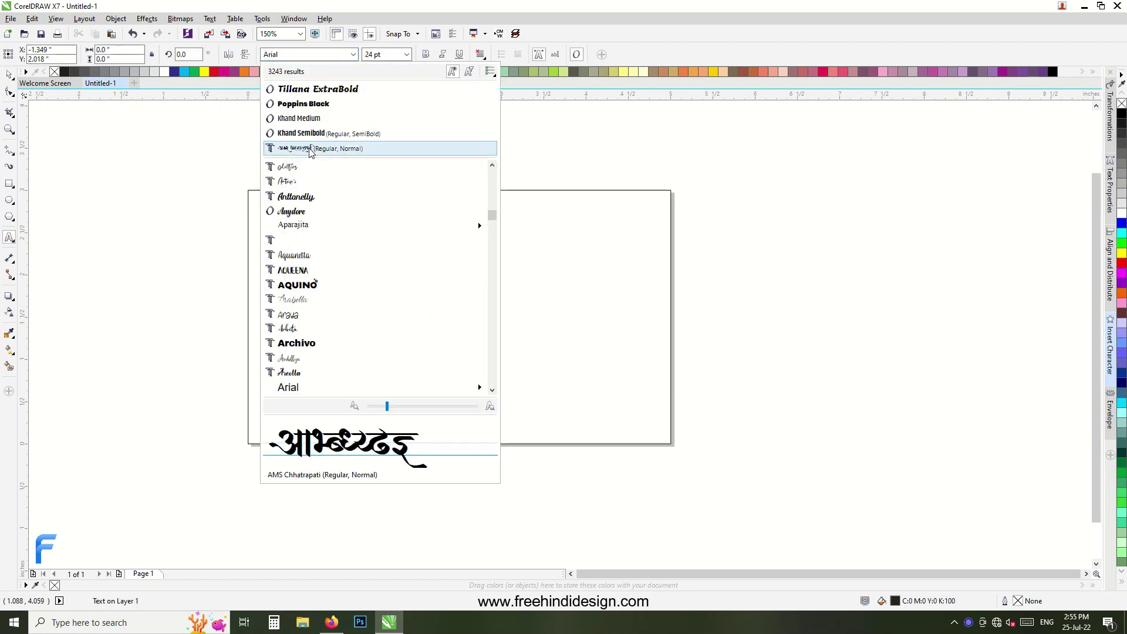
pyautogui.click(302, 149)
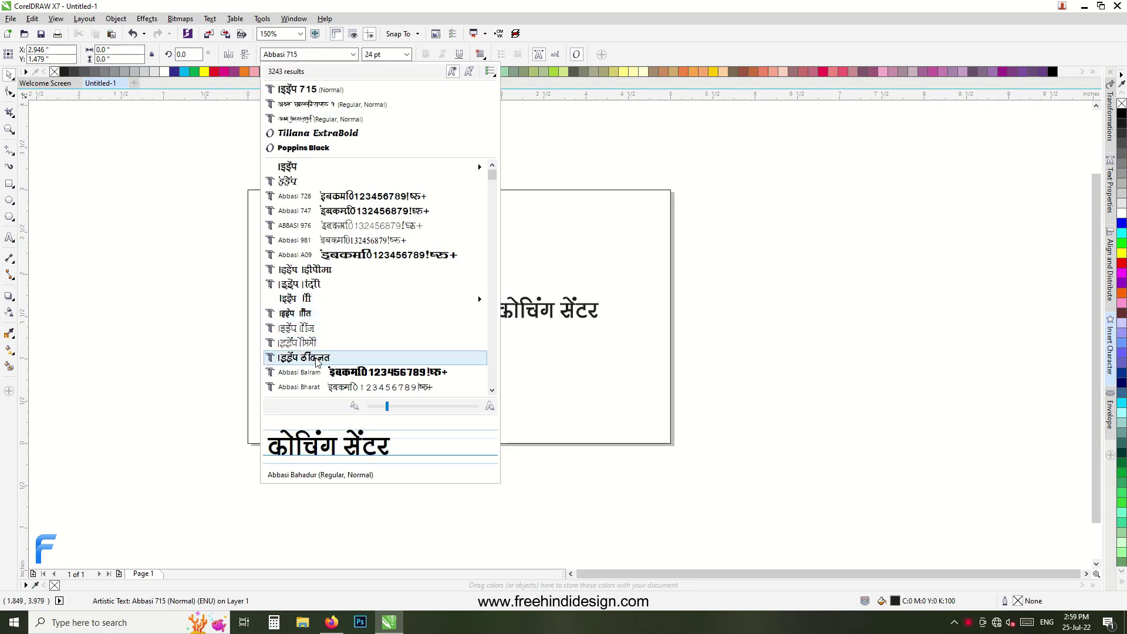
pyautogui.click(317, 361)
pyautogui.click(346, 250)
# Join कोचिंग सेंटर beside साई, enlarge it, and remove the extra space before सेंटर.
pyautogui.moveTo(502, 304); pyautogui.dragTo(378, 263)
pyautogui.moveTo(468, 286); pyautogui.dragTo(543, 307)
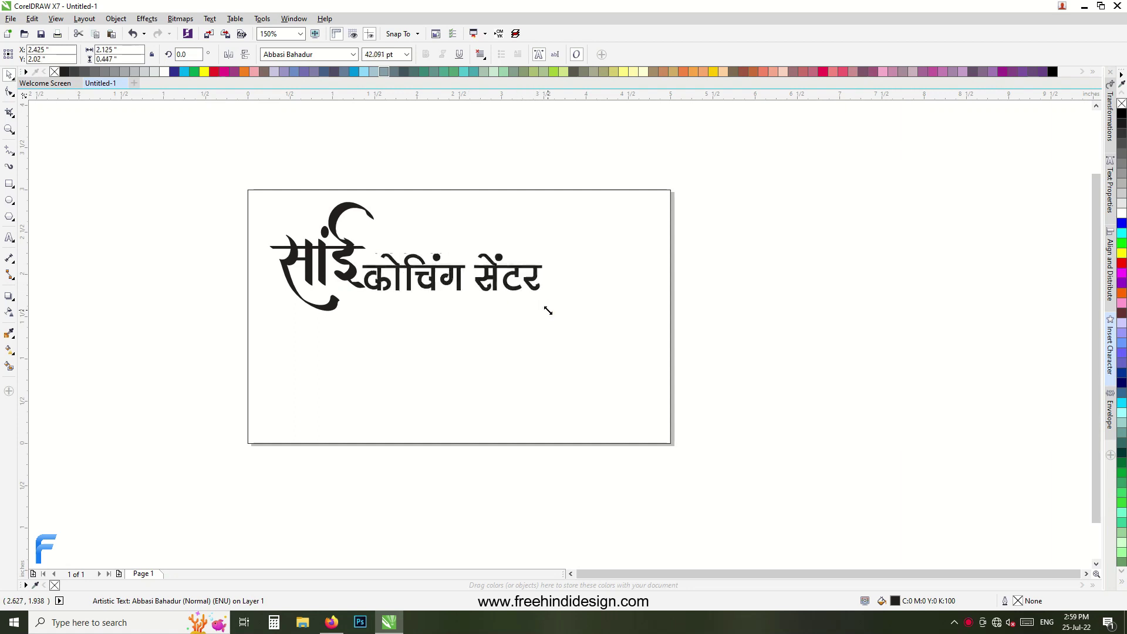
pyautogui.scroll(2, 435, 258)
pyautogui.doubleClick(497, 246)
pyautogui.press('BackSpace')
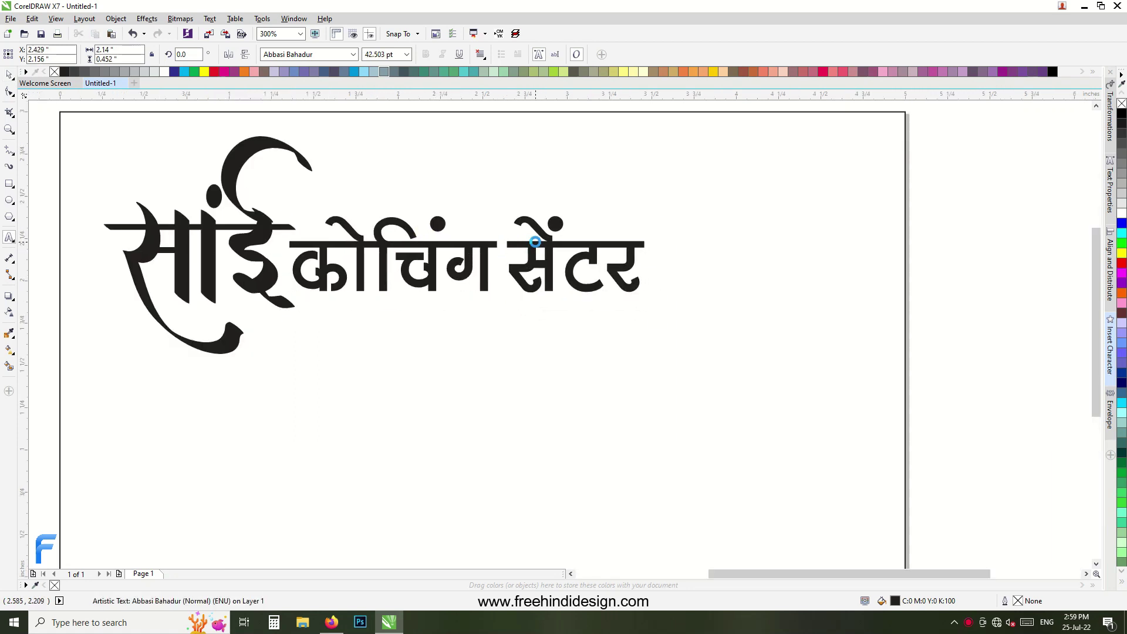
pyautogui.hotkey('ctrl', 'space')
# Enlarge the heading further and move it toward the right of the card.
pyautogui.scroll(-2, 534, 242)
pyautogui.moveTo(587, 301)
pyautogui.mouseDown()
pyautogui.moveTo(641, 333)
pyautogui.moveTo(670, 310)
pyautogui.moveTo(616, 301)
pyautogui.mouseUp()
pyautogui.moveTo(481, 243); pyautogui.dragTo(566, 243)
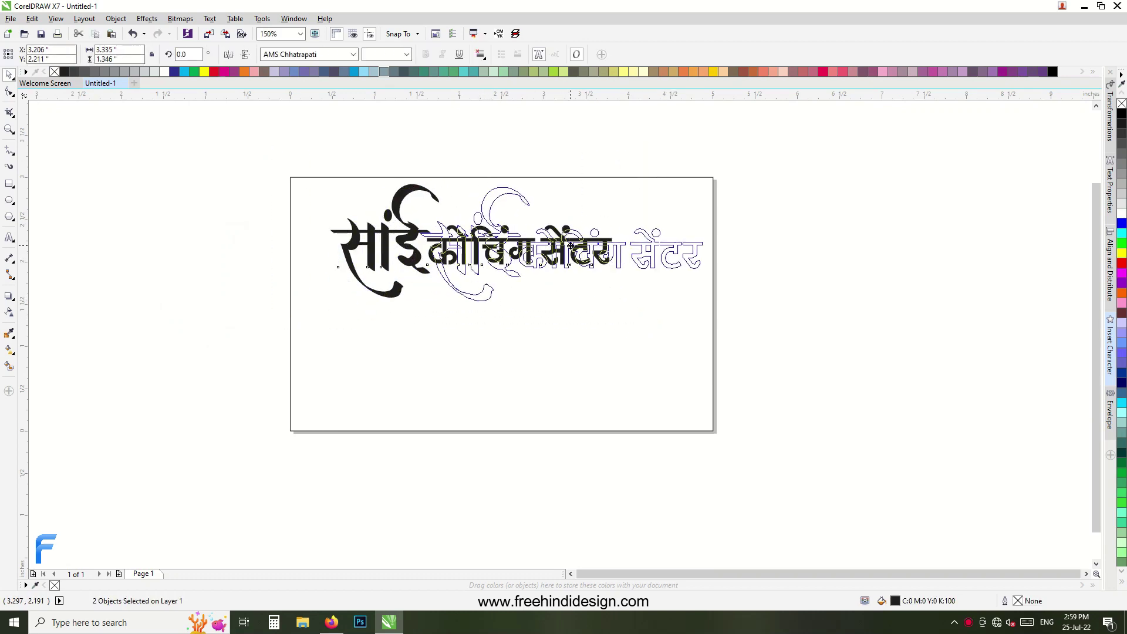
pyautogui.press('z')
pyautogui.scroll(-1, 793, 269)
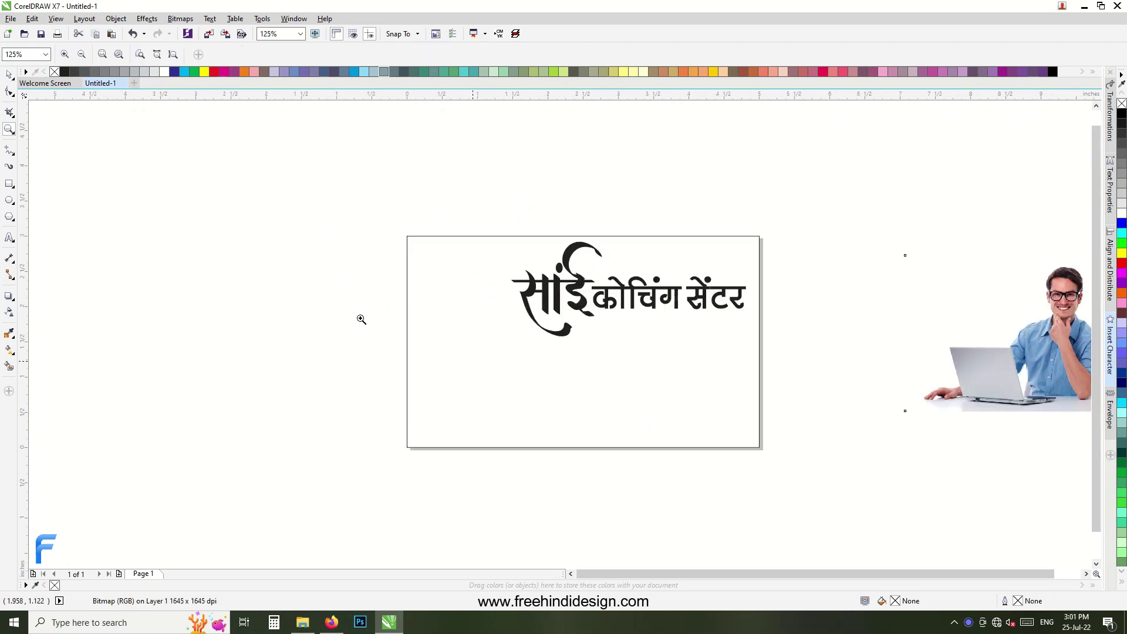
# Bring the man-with-laptop photo onto the card.
pyautogui.press('space')
pyautogui.moveTo(910, 262)
pyautogui.mouseDown()
pyautogui.moveTo(334, 247)
pyautogui.moveTo(390, 284)
pyautogui.mouseUp()
pyautogui.keyDown('shift'); pyautogui.click(307, 320); pyautogui.keyUp('shift')
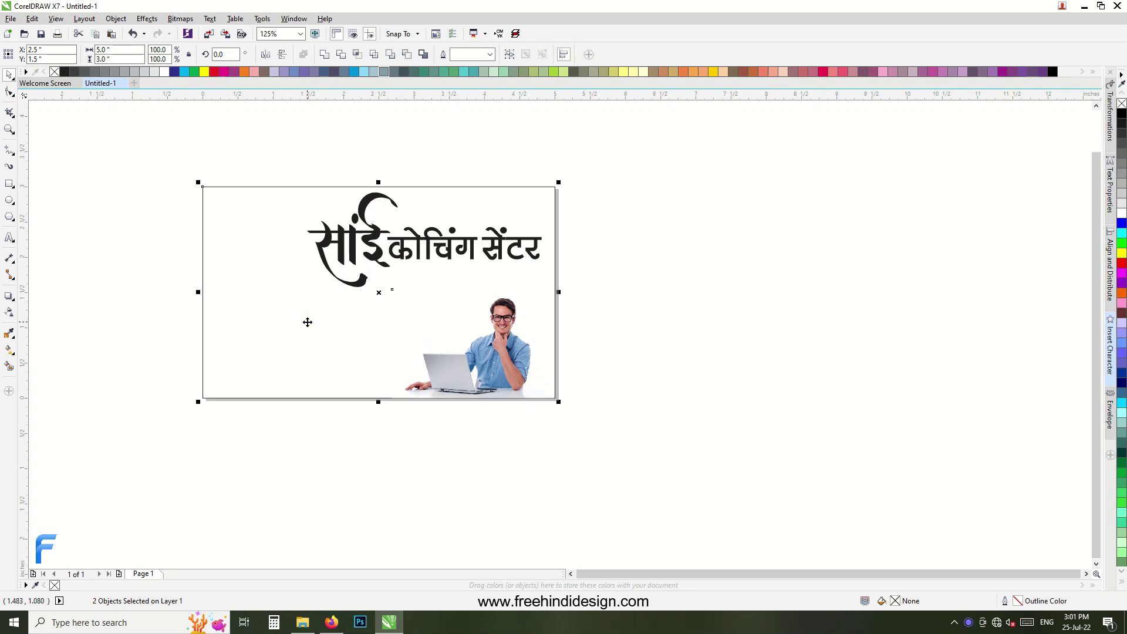
pyautogui.click(716, 349)
# Shift the whole Hindi heading slightly down and right.
pyautogui.moveTo(626, 161); pyautogui.dragTo(264, 298)
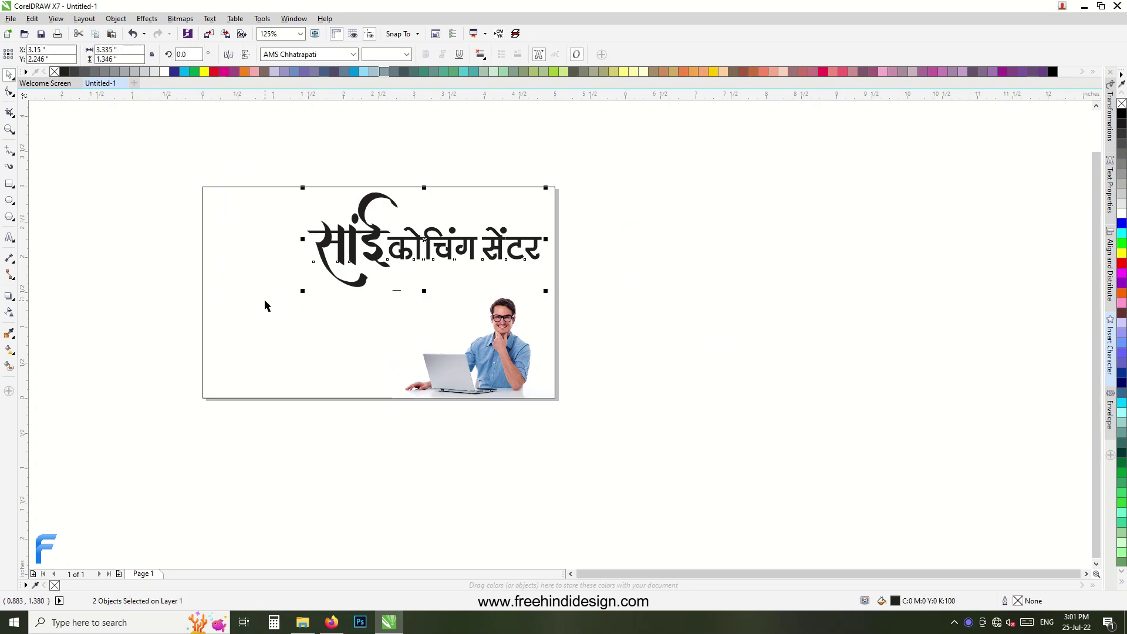
pyautogui.moveTo(404, 237)
pyautogui.mouseDown()
pyautogui.moveTo(408, 257)
pyautogui.moveTo(408, 243)
pyautogui.mouseUp()
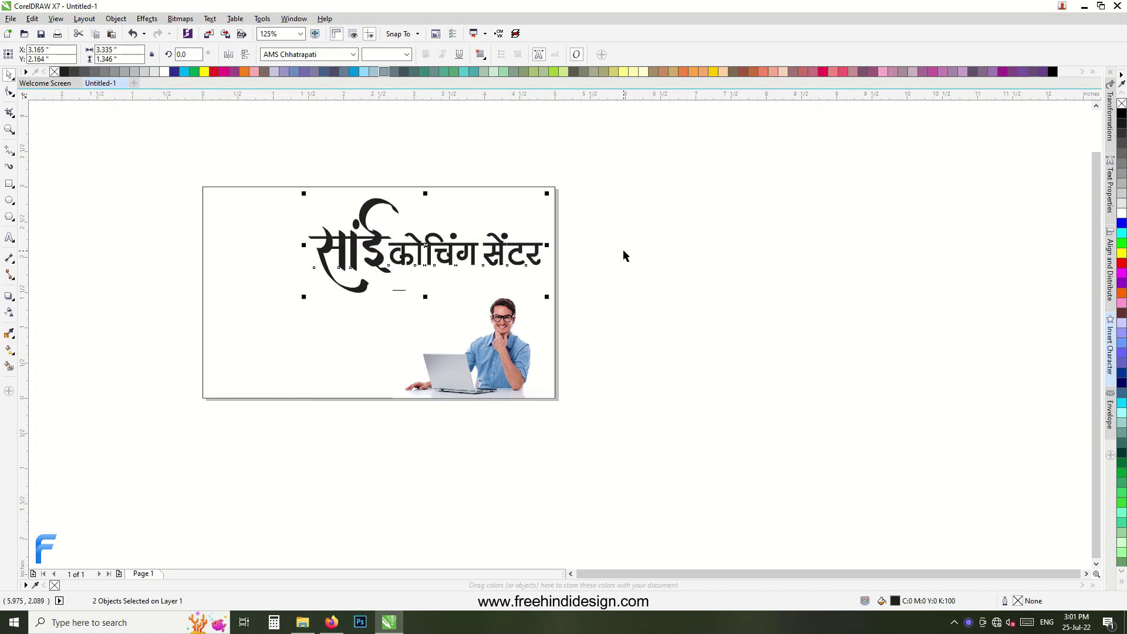
pyautogui.scroll(2, 392, 245)
# Resize the laptop photo from its top-left corner handle.
pyautogui.click(446, 329)
pyautogui.moveTo(390, 329); pyautogui.dragTo(340, 290)
pyautogui.scroll(-2, 399, 278)
pyautogui.click(664, 304)
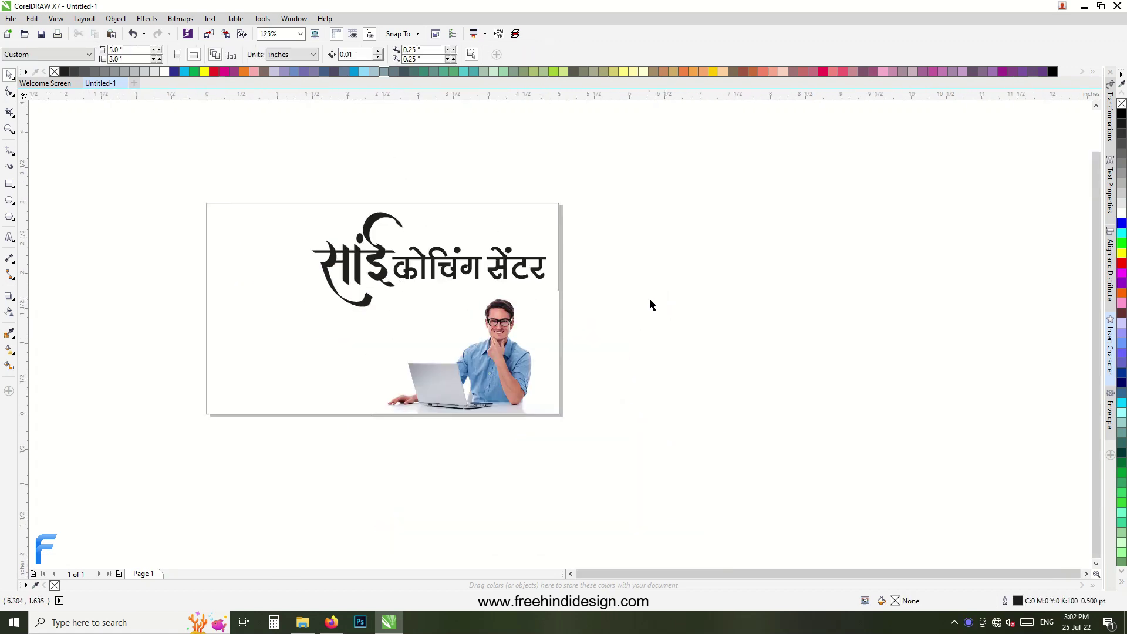
pyautogui.hscroll(-3, 449, 336)
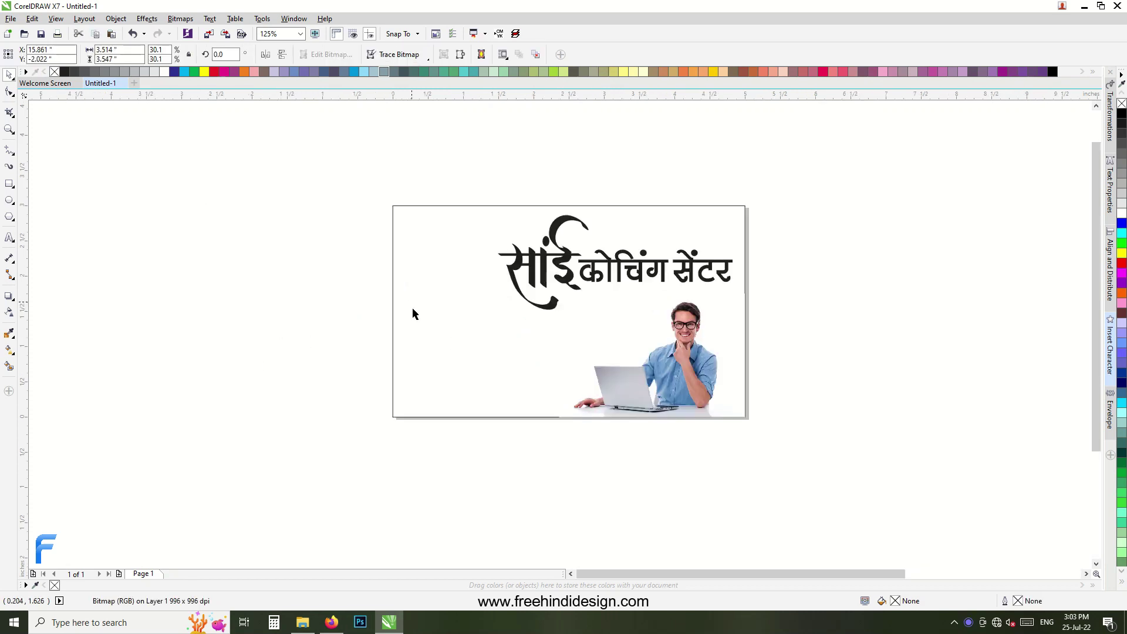
# Resize the colourful arrow graphic and place it on the card's left side.
pyautogui.scroll(-2, 468, 276)
pyautogui.moveTo(949, 376); pyautogui.dragTo(676, 224)
pyautogui.moveTo(785, 202)
pyautogui.mouseDown()
pyautogui.moveTo(695, 288)
pyautogui.moveTo(459, 319)
pyautogui.mouseUp()
pyautogui.scroll(2, 459, 318)
pyautogui.moveTo(492, 269); pyautogui.dragTo(512, 251)
pyautogui.press('Escape')
pyautogui.scroll(2, 481, 280)
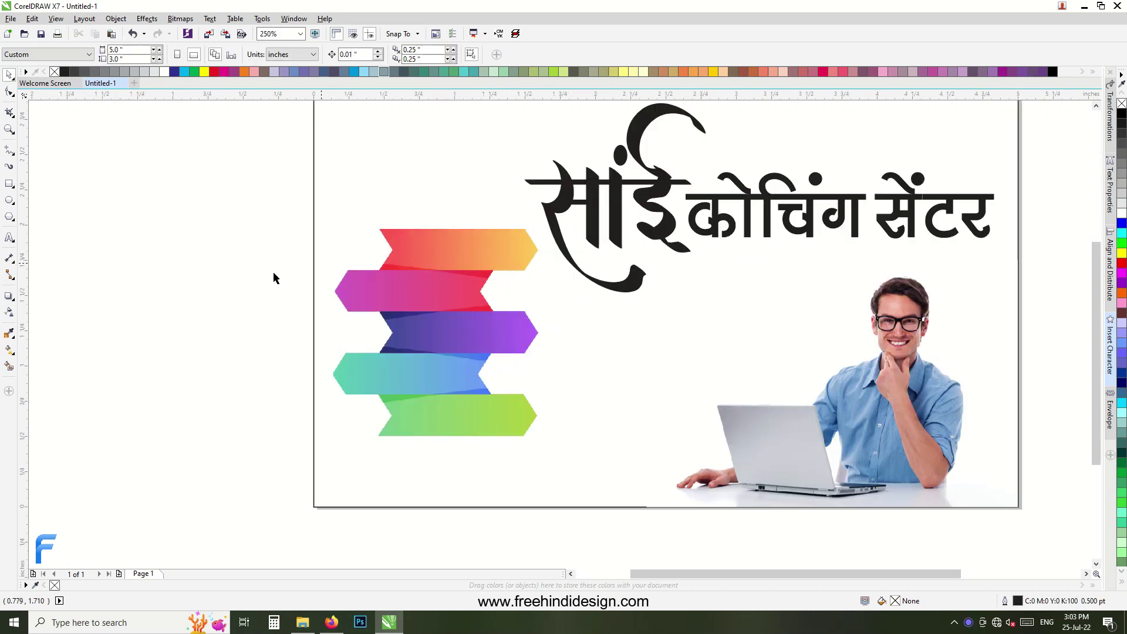
# Label the red arrow 'DCA PGDCA' in white Ebrima Bold.
pyautogui.press('F8')
pyautogui.click(354, 54)
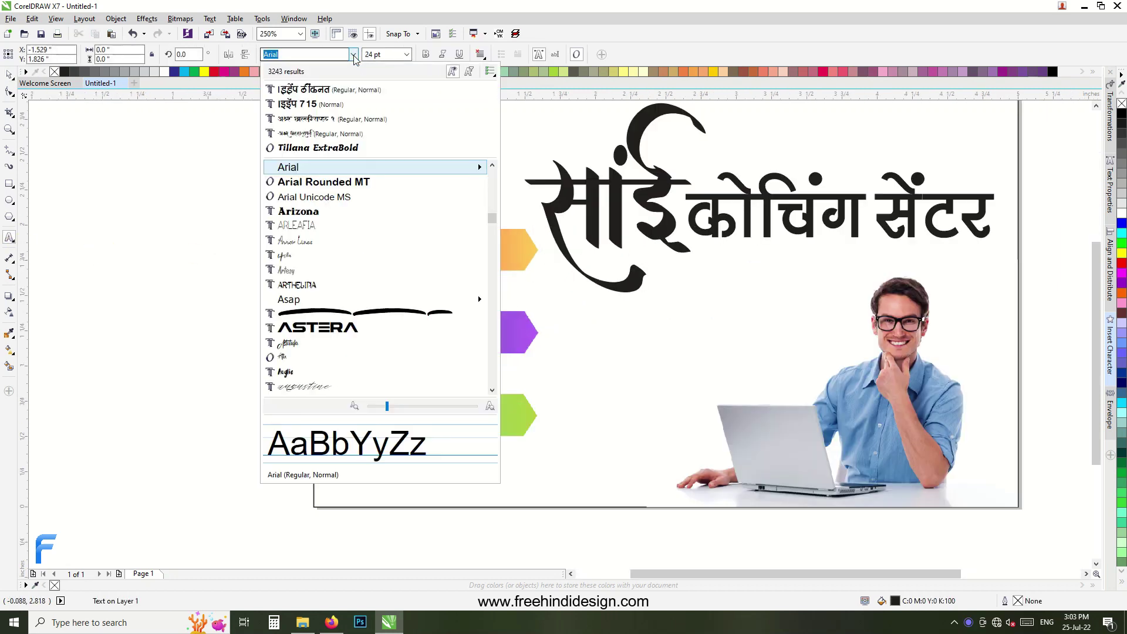
pyautogui.scroll(-5, 329, 282)
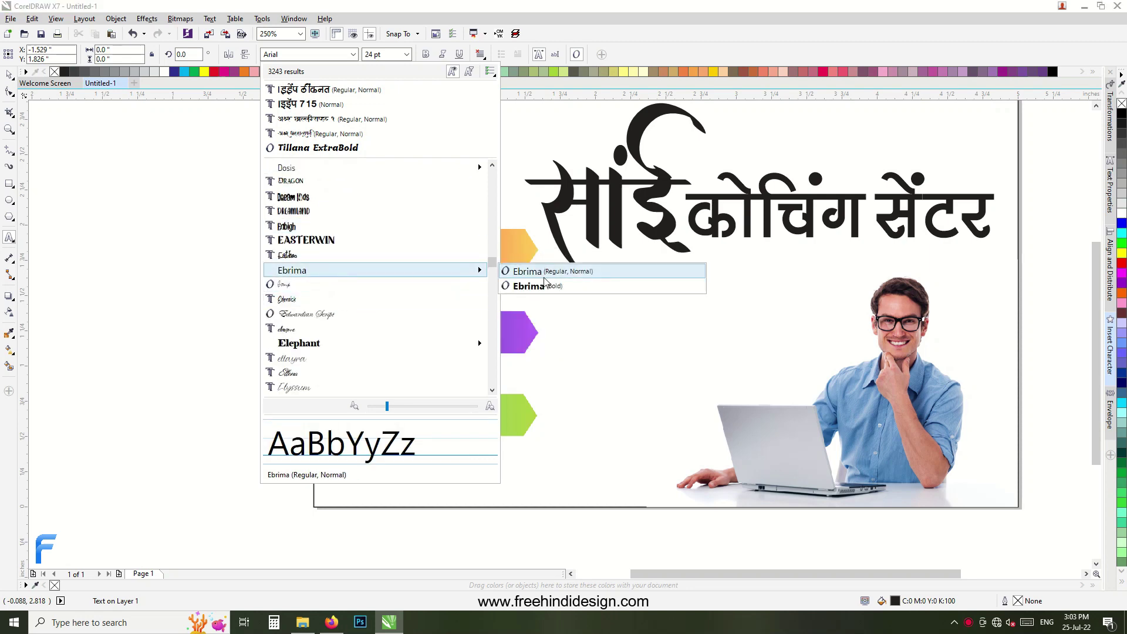
pyautogui.moveTo(292, 270)
pyautogui.click(522, 288)
pyautogui.hotkey('shift', 'Left')
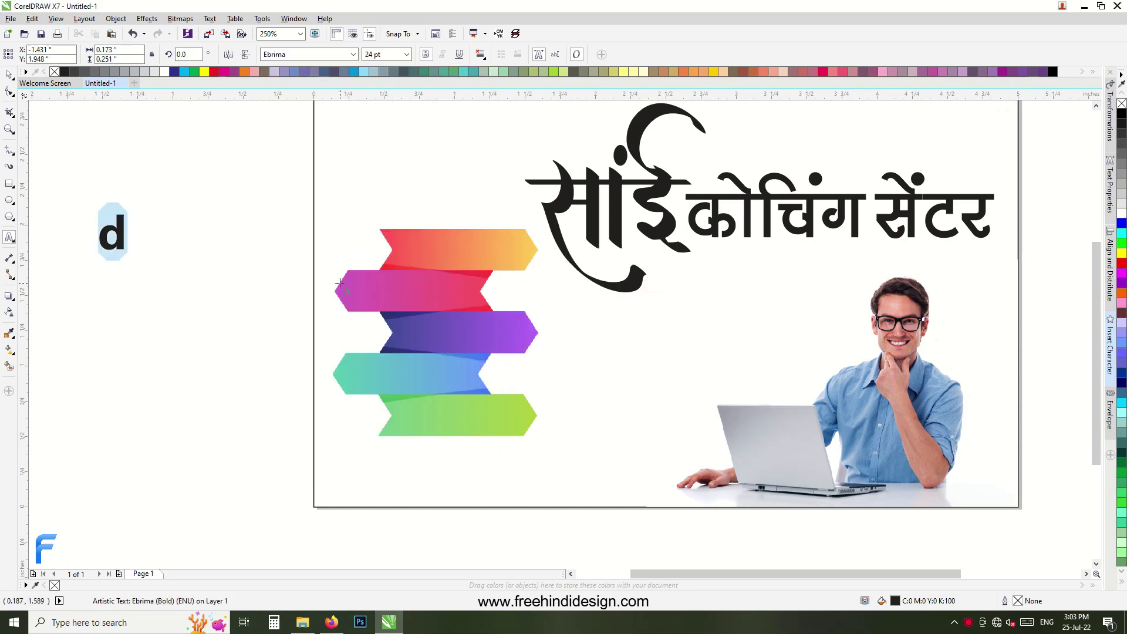
pyautogui.write('DC')
pyautogui.moveTo(199, 210)
pyautogui.mouseDown()
pyautogui.moveTo(157, 229)
pyautogui.moveTo(441, 242)
pyautogui.mouseUp()
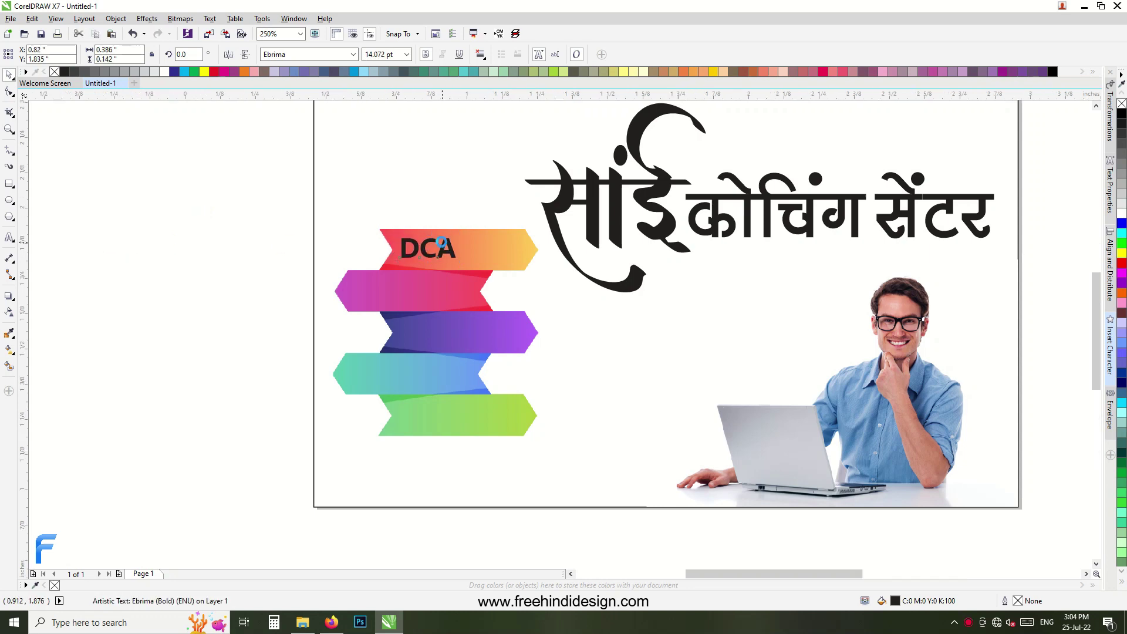
pyautogui.scroll(2, 442, 241)
pyautogui.click(164, 71)
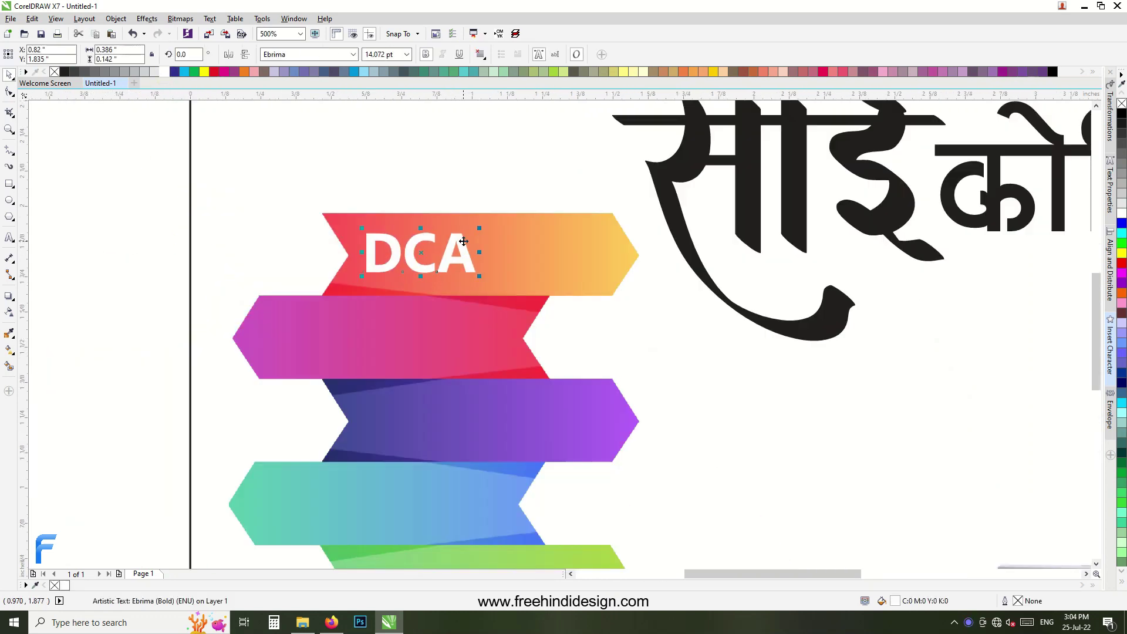
pyautogui.write('PGDCA')
# Add TALLY+GST, ENGLISH GRAMMAR, MS OFFICE and BASIC COMPUTER labels on the other arrows.
pyautogui.click(258, 338)
pyautogui.write('TALLY+GST')
pyautogui.click(360, 420)
pyautogui.write('EN')
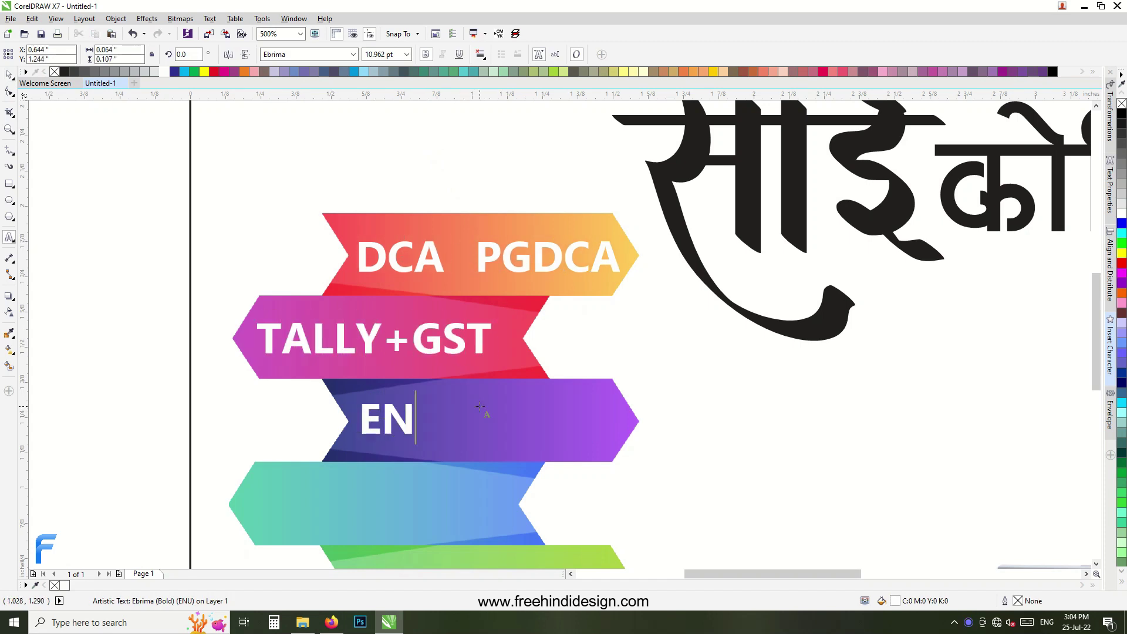
pyautogui.write('GLISH GRA')
pyautogui.hotkey('ctrl', 'space')
pyautogui.scroll(-2, 480, 407)
pyautogui.moveTo(353, 326)
pyautogui.mouseDown()
pyautogui.moveTo(352, 408)
pyautogui.moveTo(420, 437)
pyautogui.mouseUp()
pyautogui.write('MS OFFICEBASIC COMPUTER')
pyautogui.hotkey('ctrl', 'space')
# Split DCA PGDCA, ENGLISH GRAMMAR and BASIC COMPUTER onto two lines, left-aligned.
pyautogui.scroll(2, 346, 376)
pyautogui.click(358, 382)
pyautogui.press('Return')
pyautogui.scroll(-3, 327, 360)
pyautogui.click(473, 390)
pyautogui.press('Return')
pyautogui.scroll(2, 445, 337)
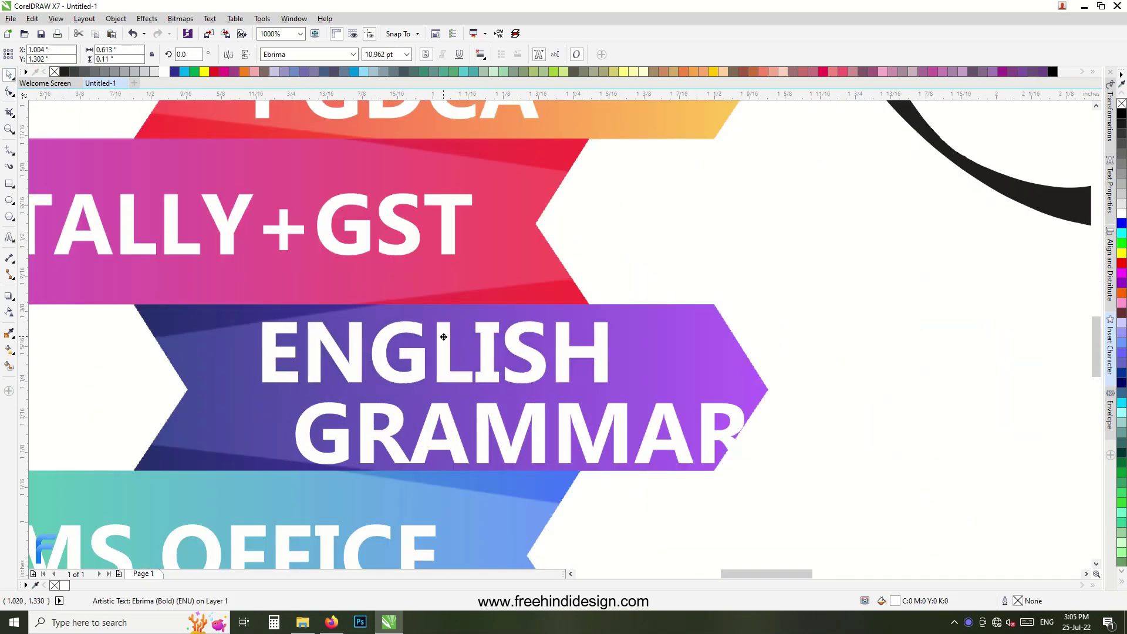
pyautogui.scroll(-4, 446, 337)
pyautogui.click(442, 407)
pyautogui.press('Return')
pyautogui.scroll(2, 431, 437)
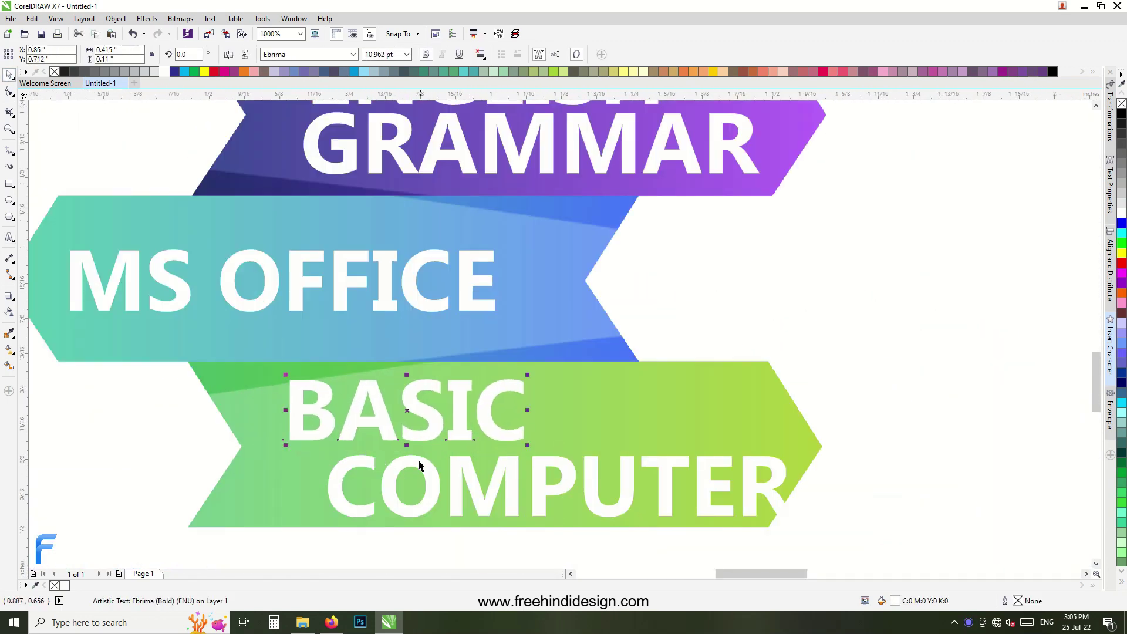
pyautogui.keyDown('shift'); pyautogui.click(376, 481); pyautogui.keyUp('shift')
pyautogui.press('l')
# Save the card design as a .cdr file.
pyautogui.click(354, 256)
pyautogui.scroll(-2, 354, 256)
pyautogui.scroll(-2, 353, 256)
pyautogui.scroll(3, 546, 292)
pyautogui.scroll(-1, 477, 253)
pyautogui.scroll(-3, 347, 241)
pyautogui.click(383, 240)
pyautogui.scroll(2, 797, 264)
pyautogui.scroll(-2, 797, 257)
pyautogui.moveTo(851, 174); pyautogui.dragTo(571, 335)
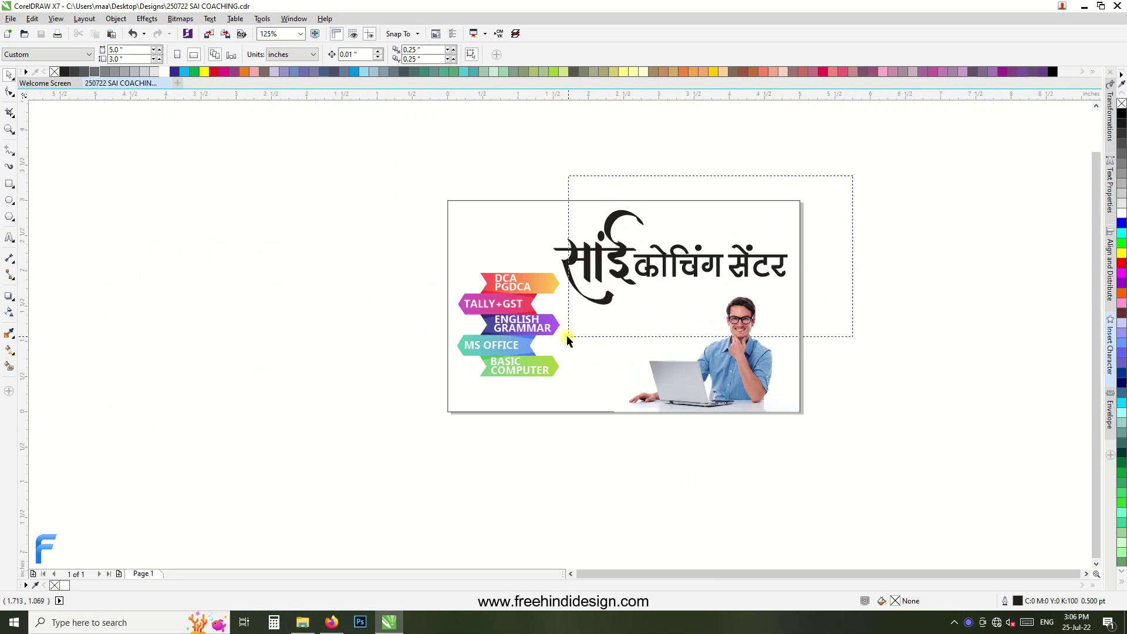
# Remove the white fill from the page frame rectangle.
pyautogui.scroll(2, 597, 289)
pyautogui.scroll(-2, 596, 288)
pyautogui.moveTo(372, 252)
pyautogui.mouseDown()
pyautogui.moveTo(537, 389)
pyautogui.moveTo(540, 414)
pyautogui.mouseUp()
pyautogui.click(561, 433)
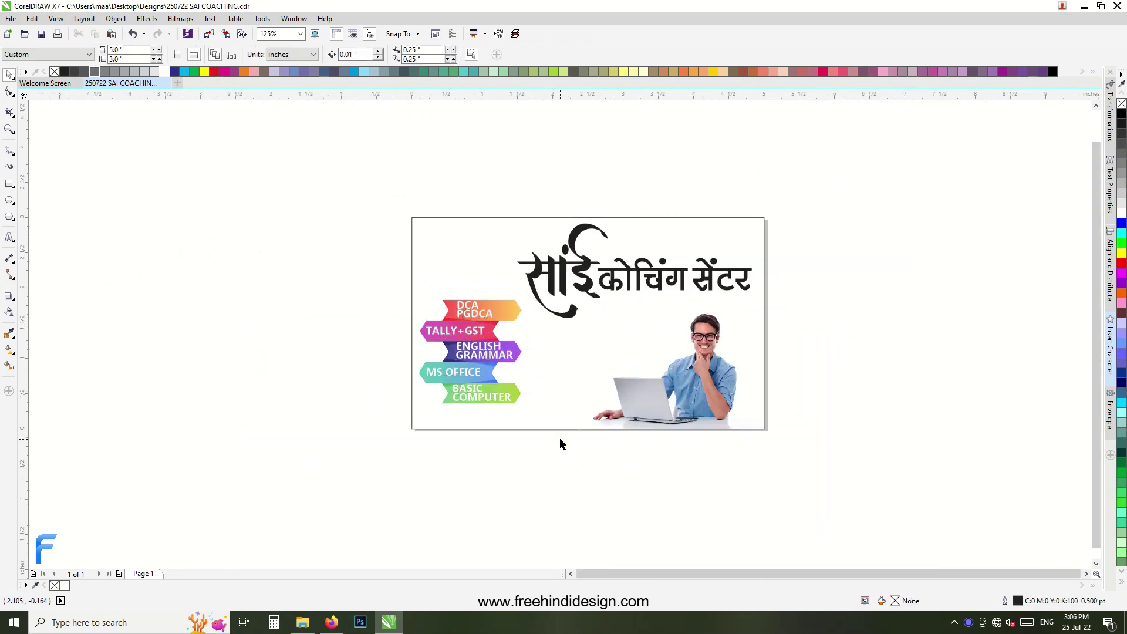
pyautogui.scroll(2, 561, 434)
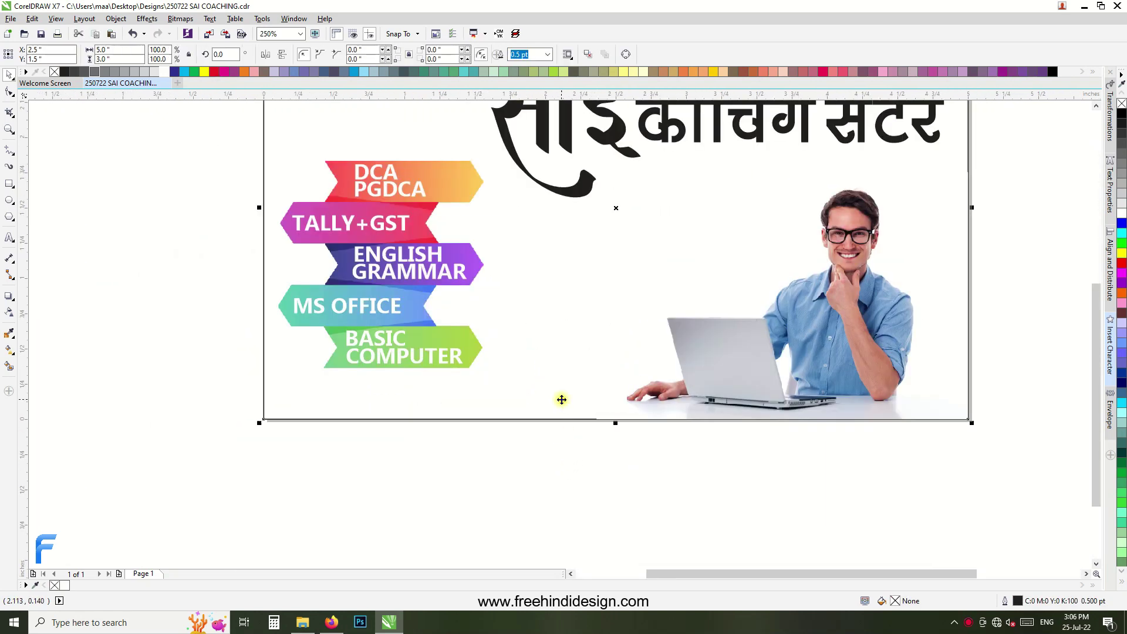
pyautogui.click(54, 586)
pyautogui.scroll(-4, 463, 497)
# Draw a large peach-filled rectangle around the card with no outline.
pyautogui.press('F6')
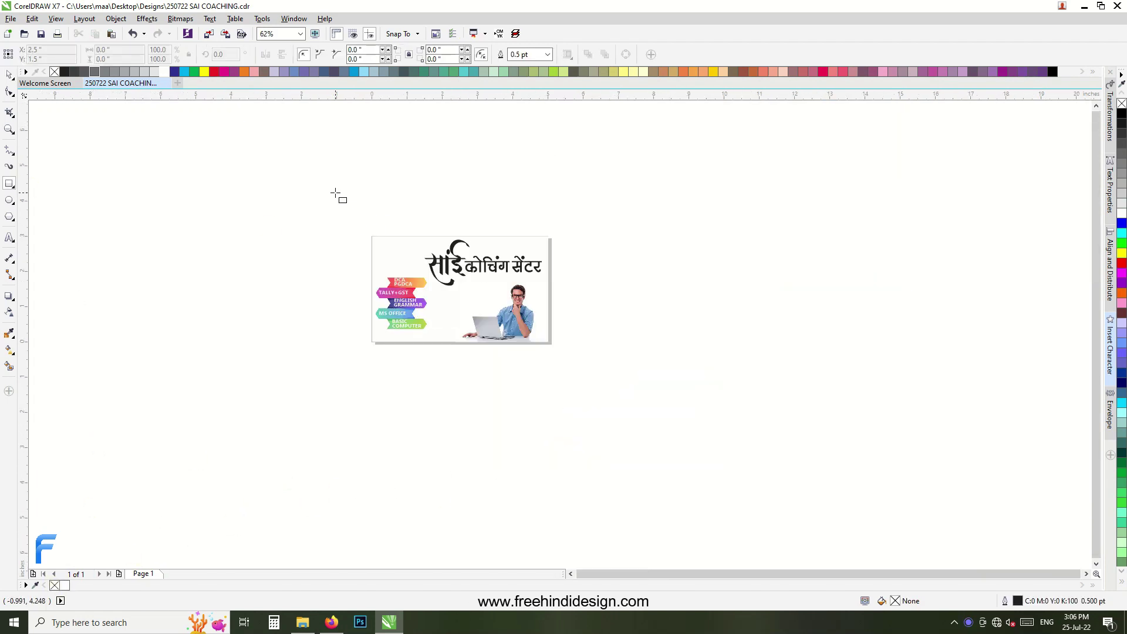
pyautogui.moveTo(339, 198); pyautogui.dragTo(614, 387)
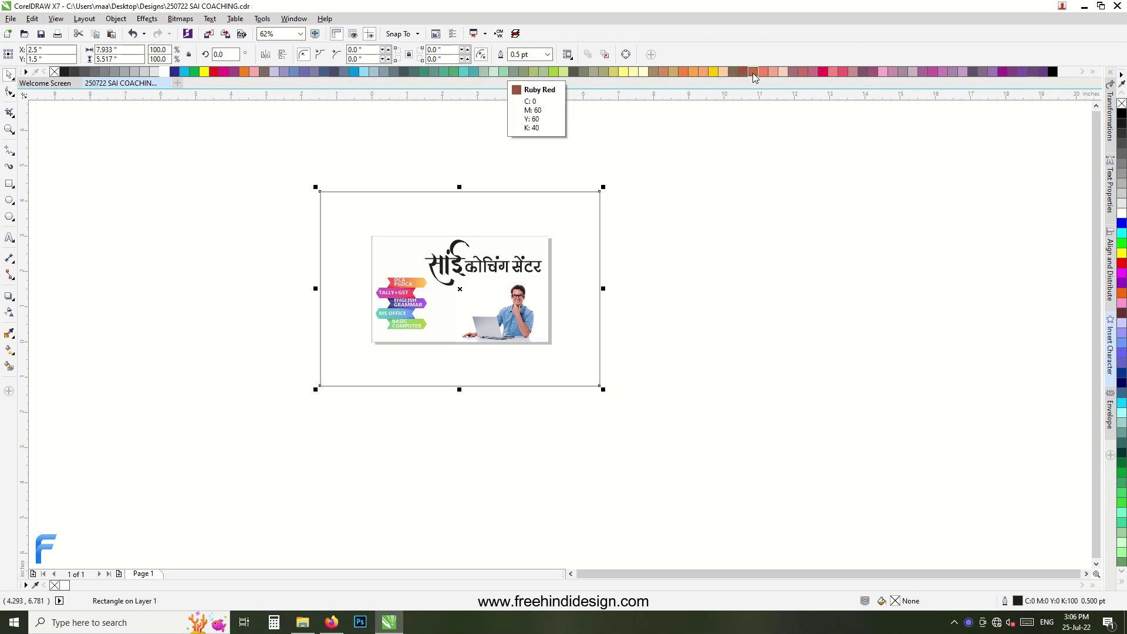
pyautogui.click(723, 71)
pyautogui.scroll(2, 524, 241)
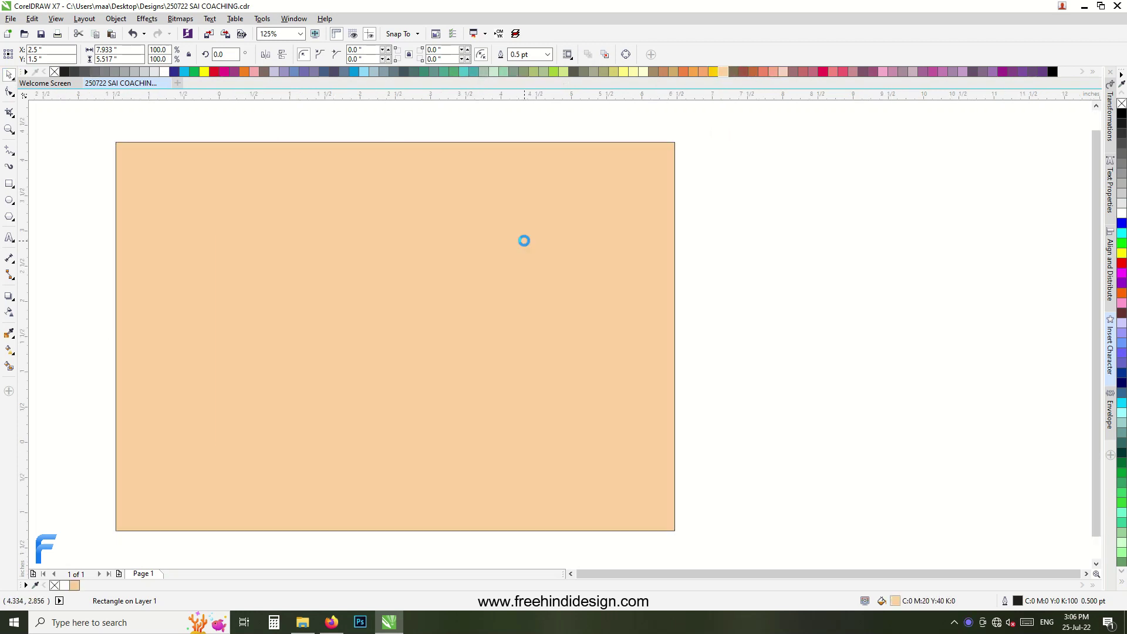
pyautogui.click(547, 54)
pyautogui.click(517, 63)
pyautogui.click(762, 222)
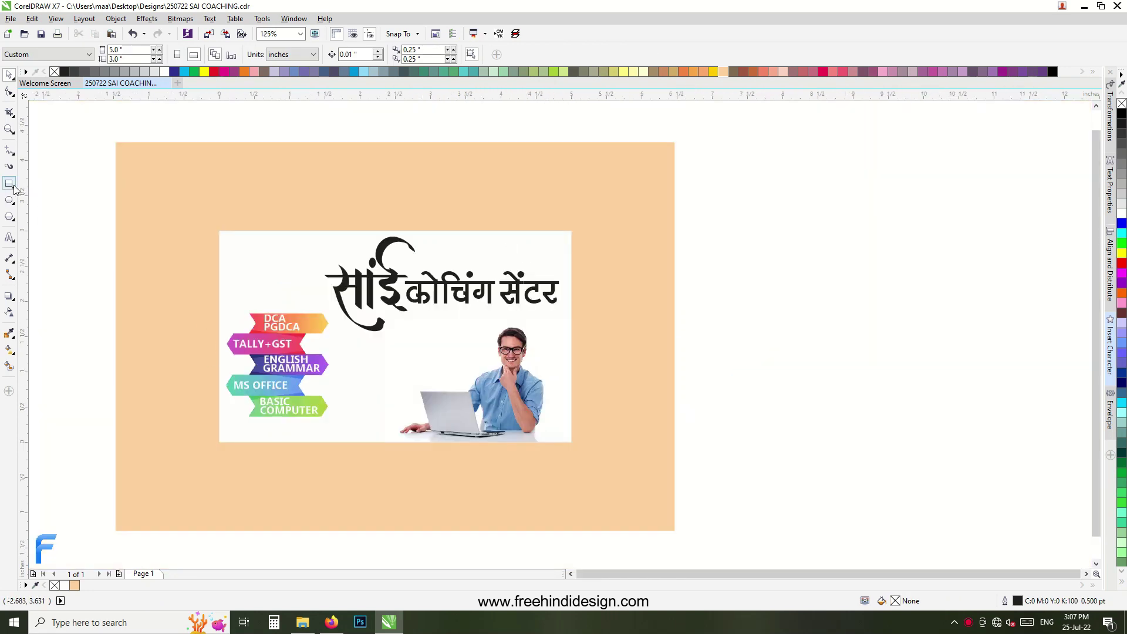
# Draw a rectangle over the image and break an inner contour copy into separate rectangles.
pyautogui.click(9, 183)
pyautogui.moveTo(219, 231); pyautogui.dragTo(571, 442)
pyautogui.click(16, 303)
pyautogui.scroll(1, 223, 234)
pyautogui.moveTo(223, 242); pyautogui.dragTo(234, 251)
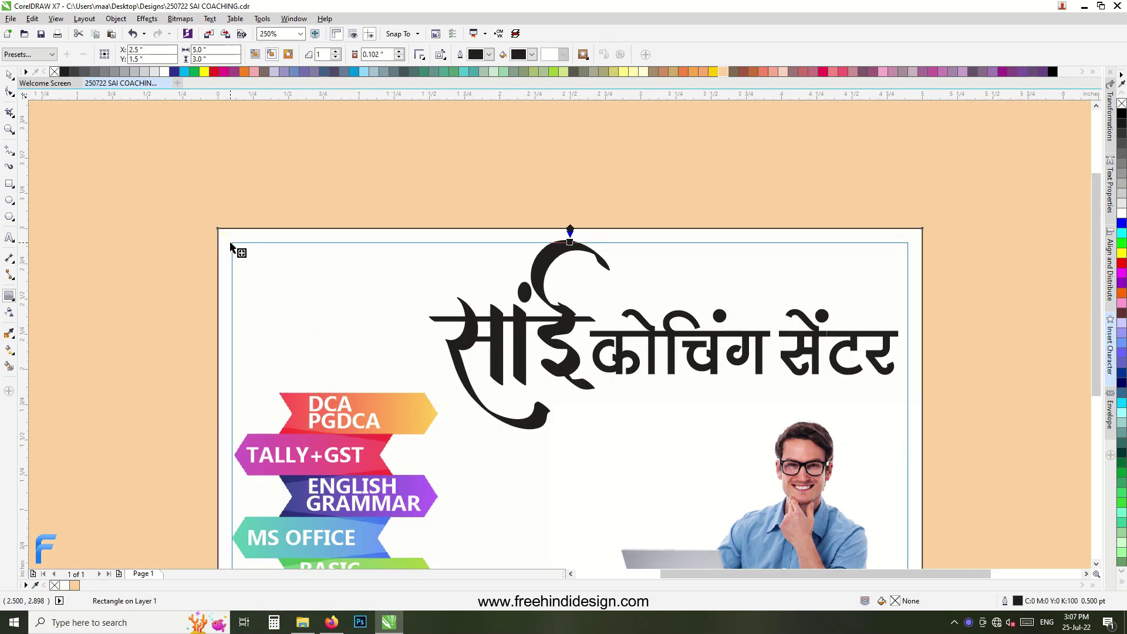
pyautogui.rightClick(257, 241)
pyautogui.click(279, 260)
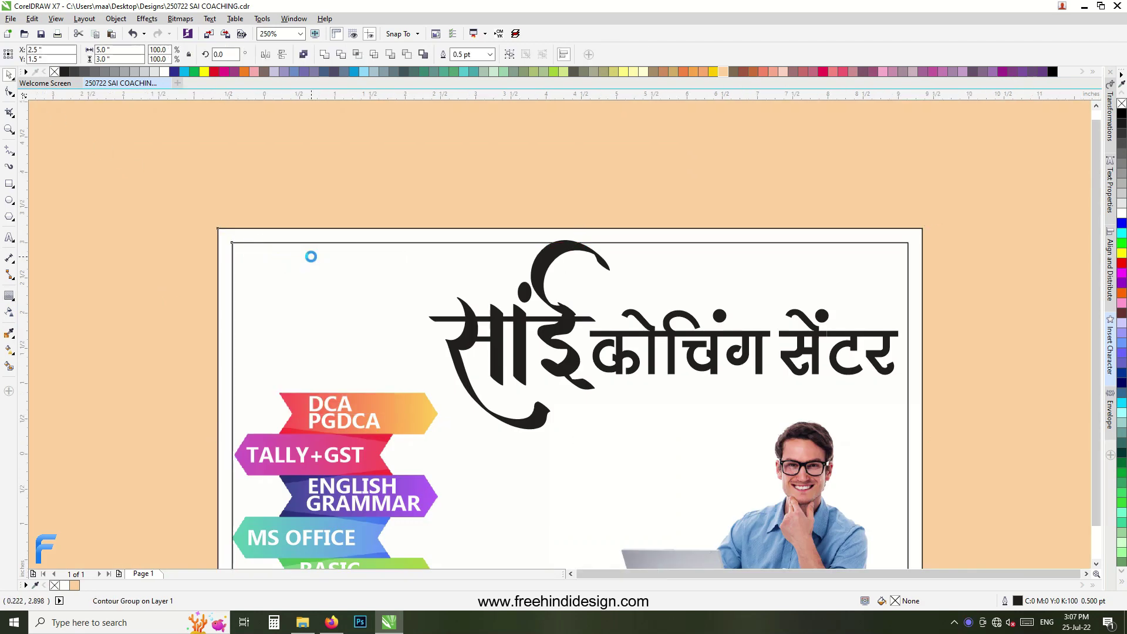
# Fill the inner rectangle white, send both behind the image, and remove the outer outline.
pyautogui.scroll(-1, 317, 262)
pyautogui.click(65, 585)
pyautogui.hotkey('ctrl', 'pagedown')
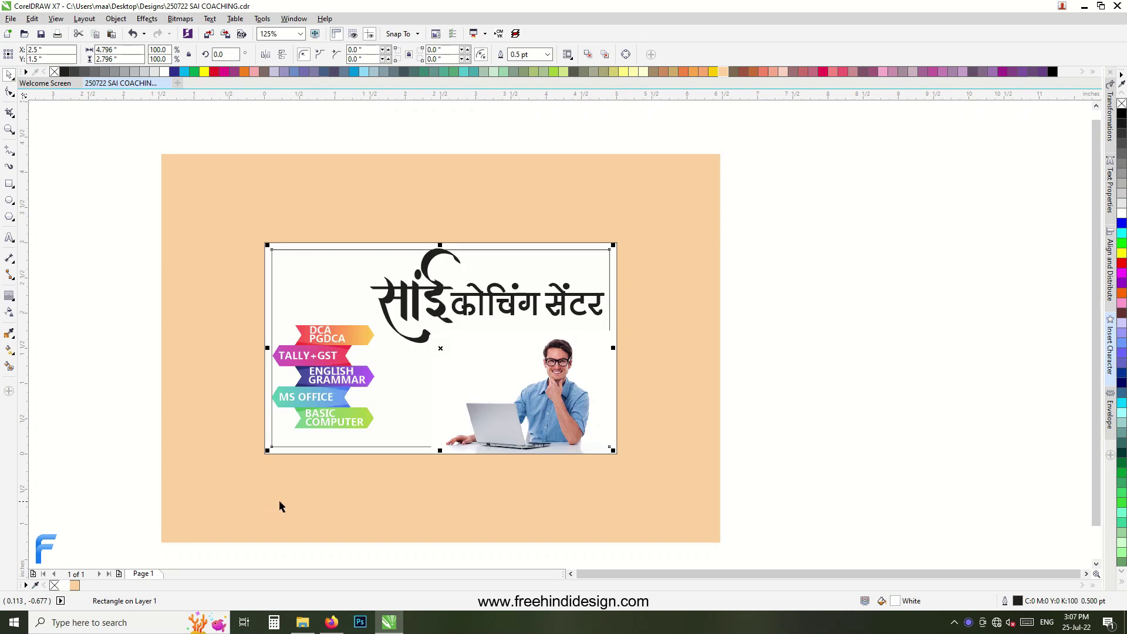
pyautogui.click(570, 375)
pyautogui.hotkey('shift', 'pagedown')
pyautogui.rightClick(55, 585)
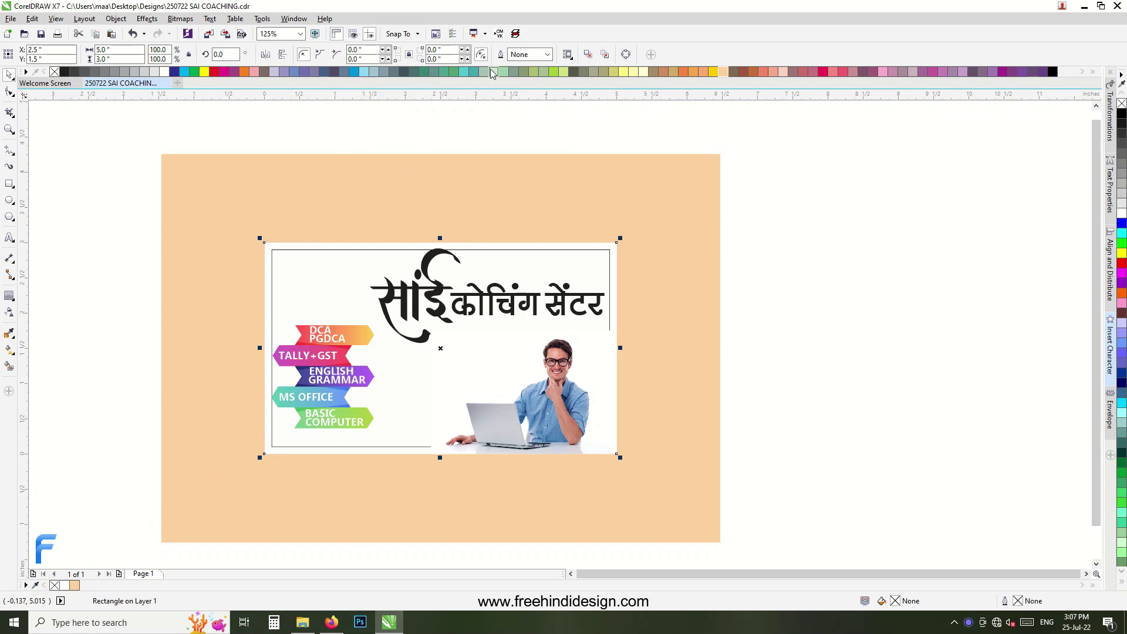
# Fill the outer and inner card rectangles light green.
pyautogui.click(563, 71)
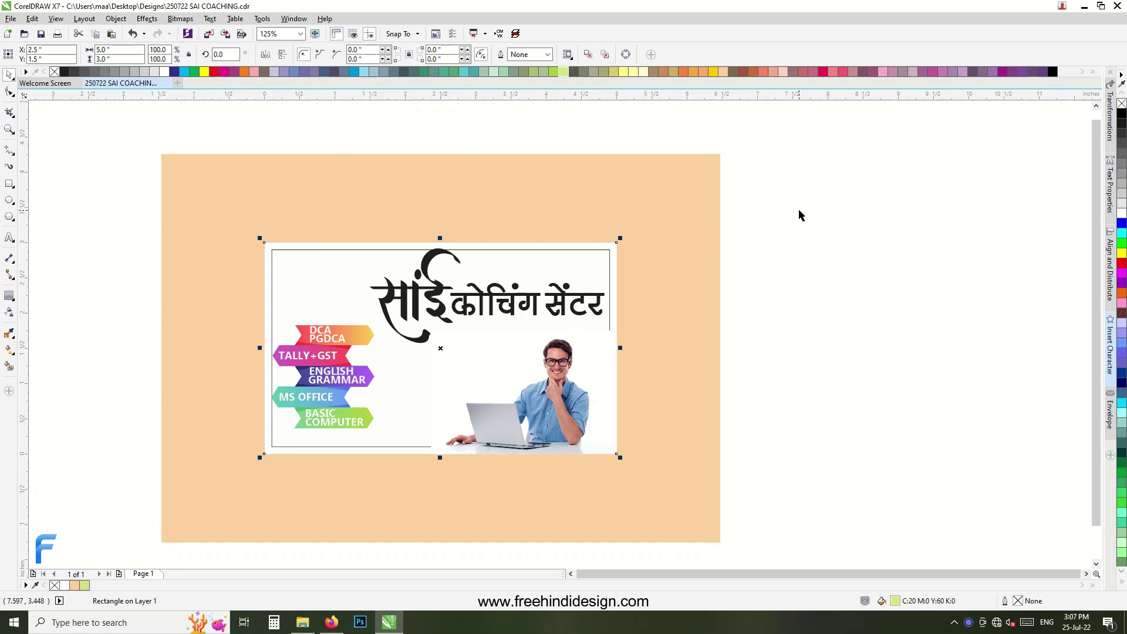
pyautogui.click(271, 249)
pyautogui.click(85, 585)
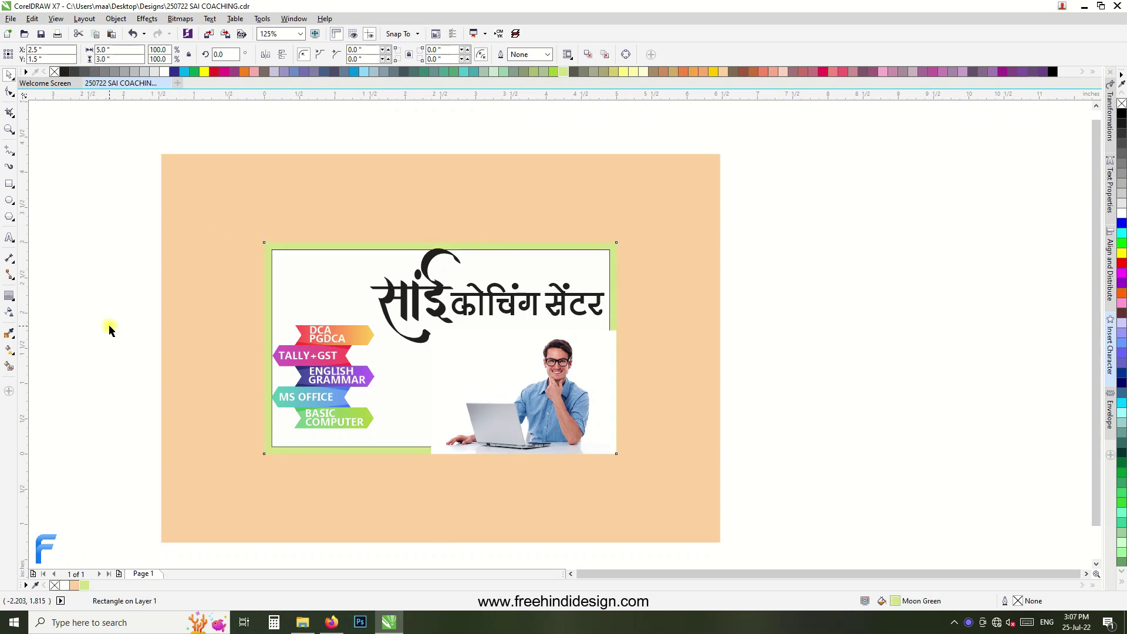
# Align the man-at-laptop photo to the card's bottom-right corner.
pyautogui.click(506, 391)
pyautogui.rightClick(506, 391)
pyautogui.click(564, 382)
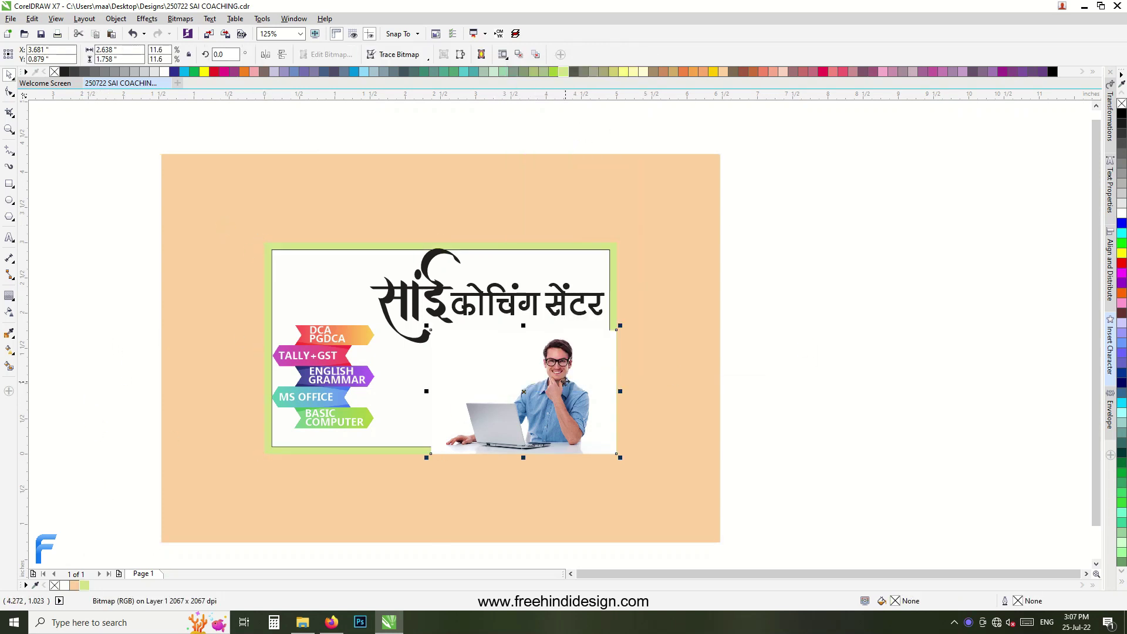
pyautogui.keyDown('shift'); pyautogui.click(310, 276); pyautogui.keyUp('shift')
pyautogui.press('r')
pyautogui.press('b')
# PowerClip the photo inside the card and shift it slightly right.
pyautogui.click(553, 352)
pyautogui.rightClick(553, 347)
pyautogui.click(596, 18)
pyautogui.click(302, 247)
pyautogui.scroll(1, 530, 403)
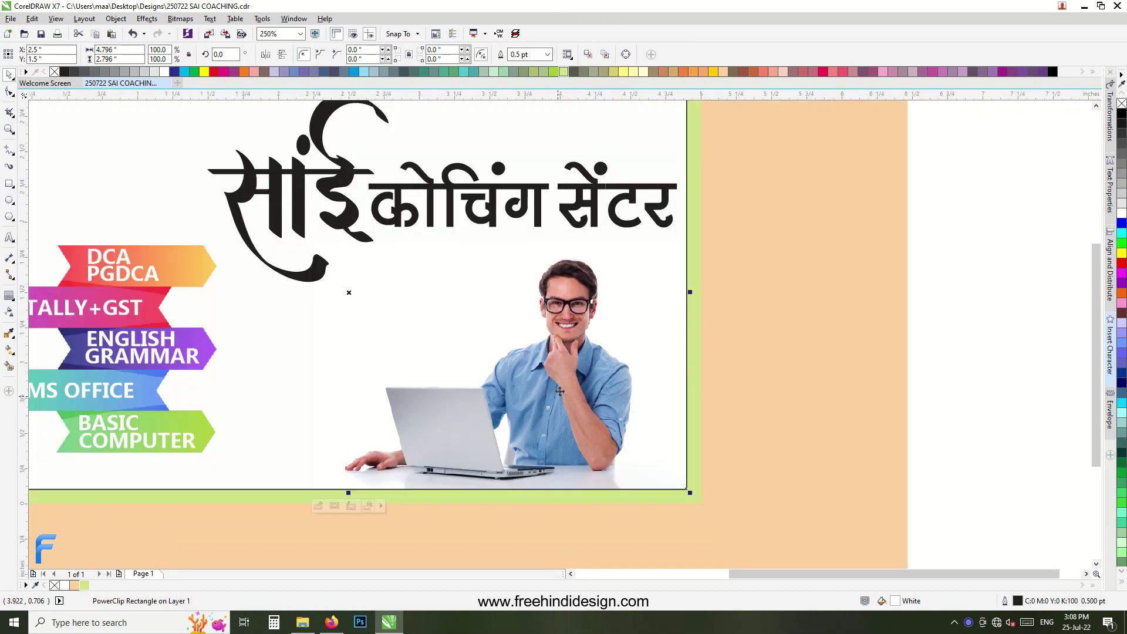
pyautogui.moveTo(581, 352); pyautogui.dragTo(614, 351)
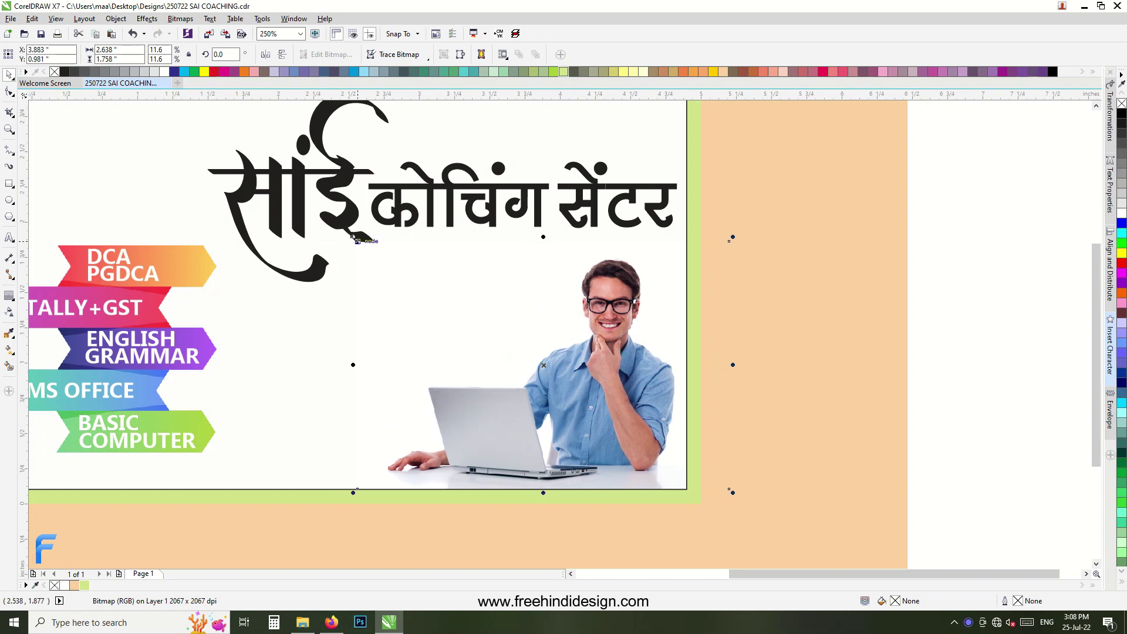
pyautogui.scroll(-1, 475, 317)
pyautogui.click(718, 318)
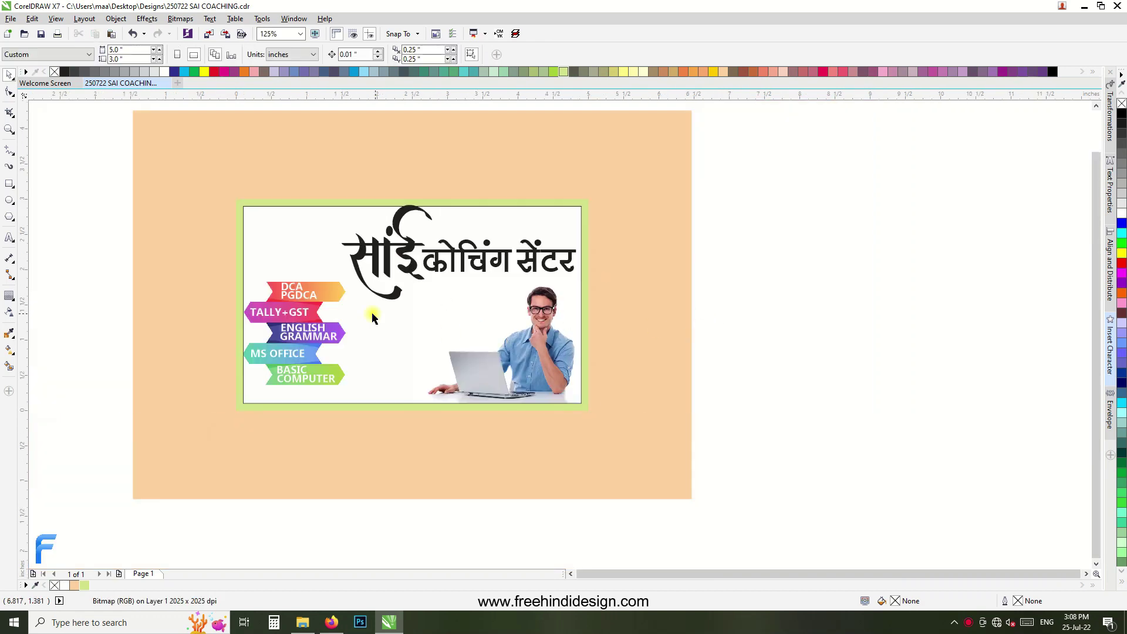
# Fill the peach background brown and lock it in place.
pyautogui.click(609, 188)
pyautogui.click(744, 71)
pyautogui.click(808, 197)
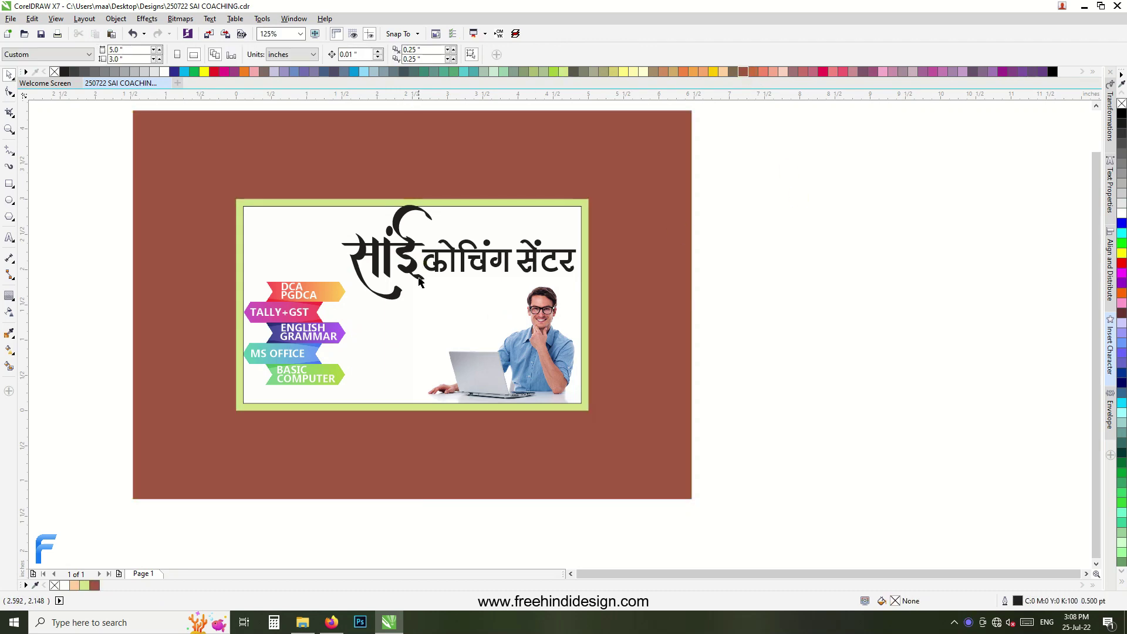
pyautogui.rightClick(175, 243)
pyautogui.click(217, 394)
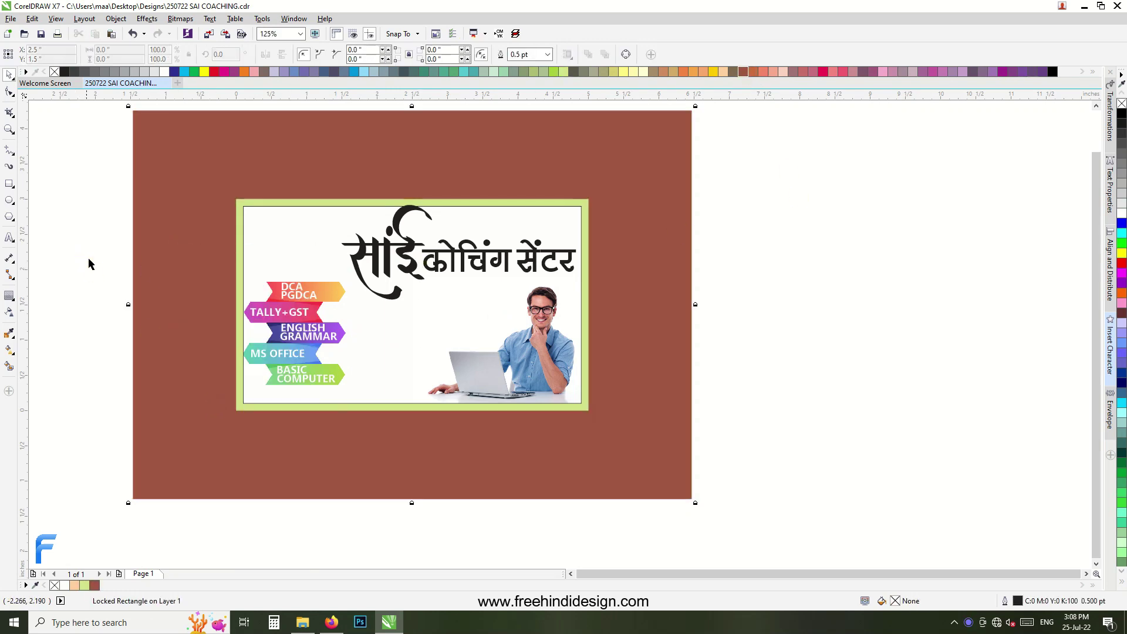
# Select all the course banners and nudge them up slightly.
pyautogui.moveTo(211, 269); pyautogui.dragTo(428, 409)
pyautogui.scroll(2, 318, 332)
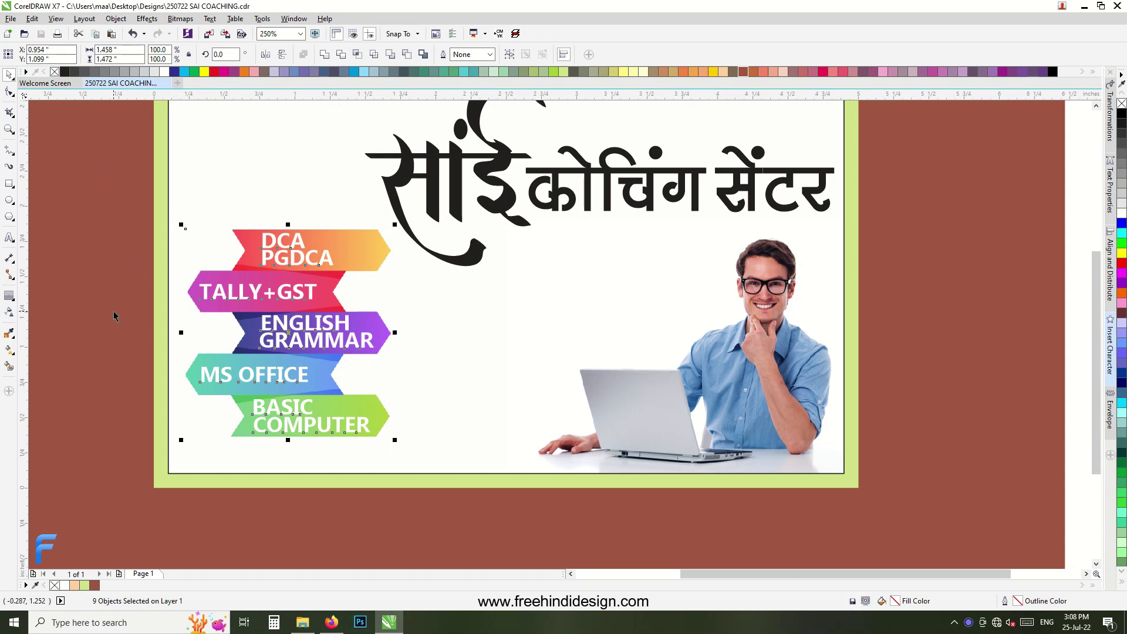
pyautogui.moveTo(214, 294); pyautogui.dragTo(214, 286)
pyautogui.press('Escape')
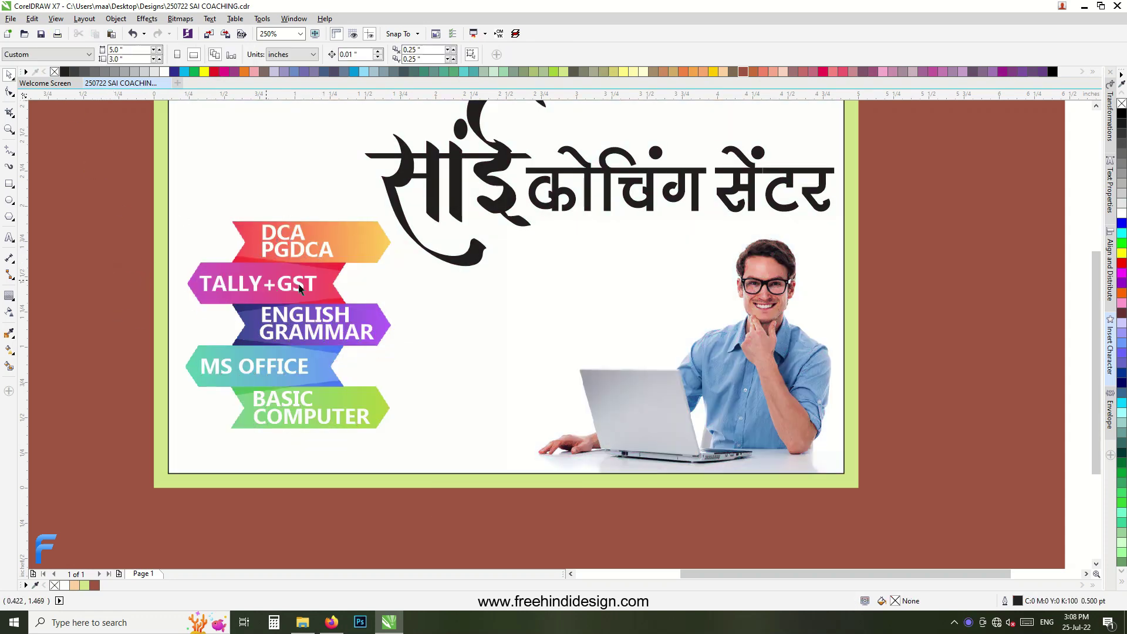
pyautogui.scroll(-2, 359, 339)
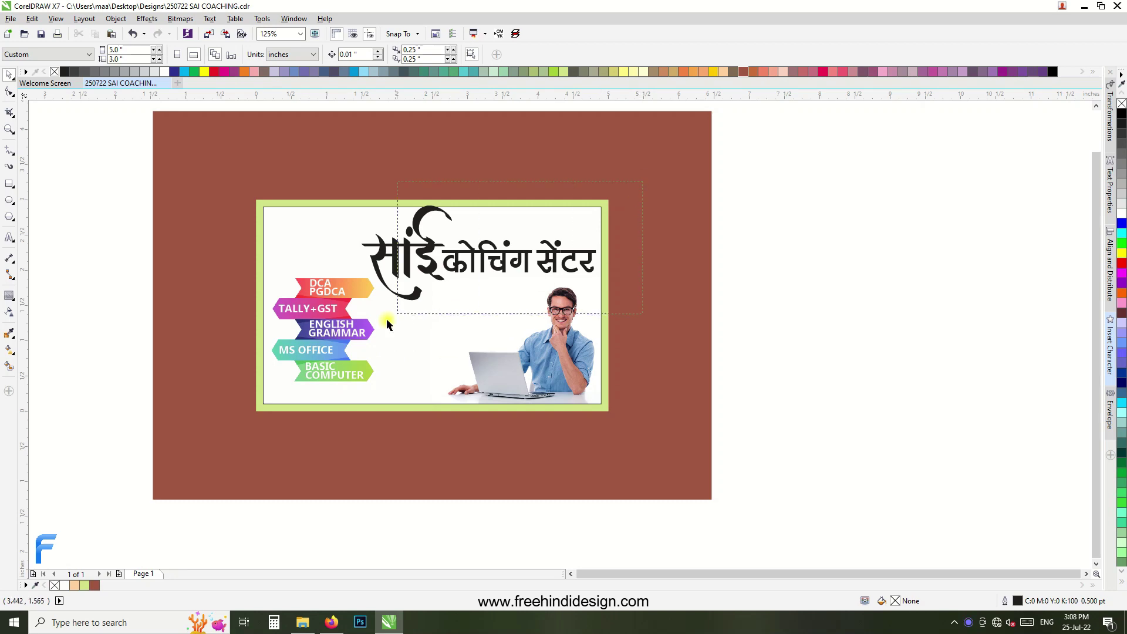
# Move कोचिंग सेंटर away from साईं and give साईं a vertical dark-to-white gradient.
pyautogui.click(480, 265)
pyautogui.click(422, 237)
pyautogui.scroll(2, 418, 229)
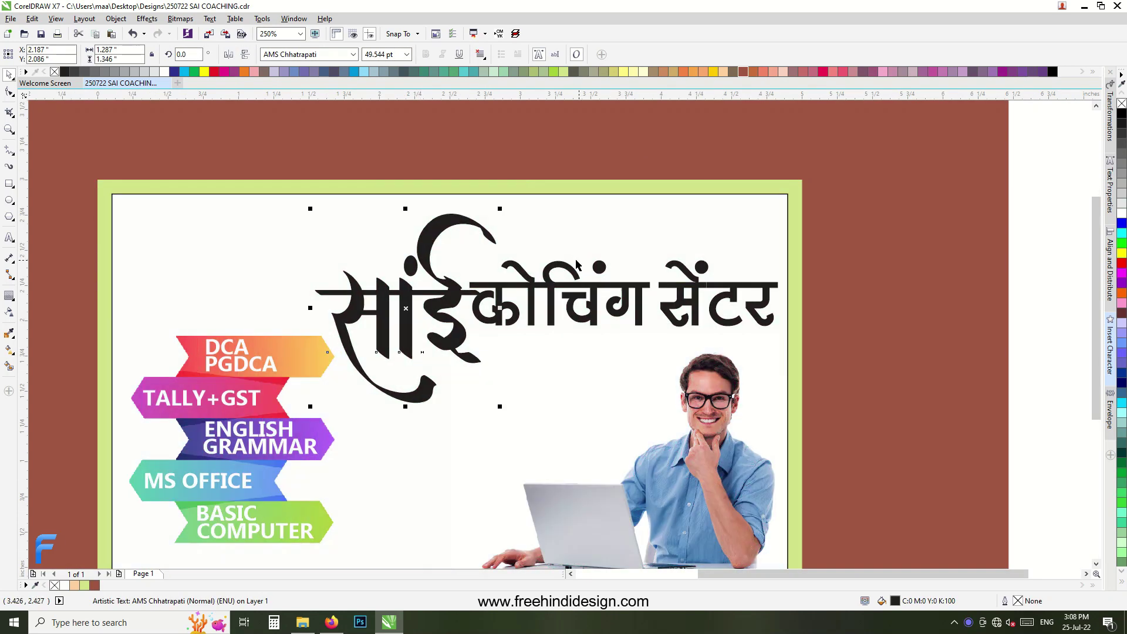
pyautogui.moveTo(575, 265); pyautogui.dragTo(722, 195)
pyautogui.moveTo(463, 237); pyautogui.dragTo(475, 229)
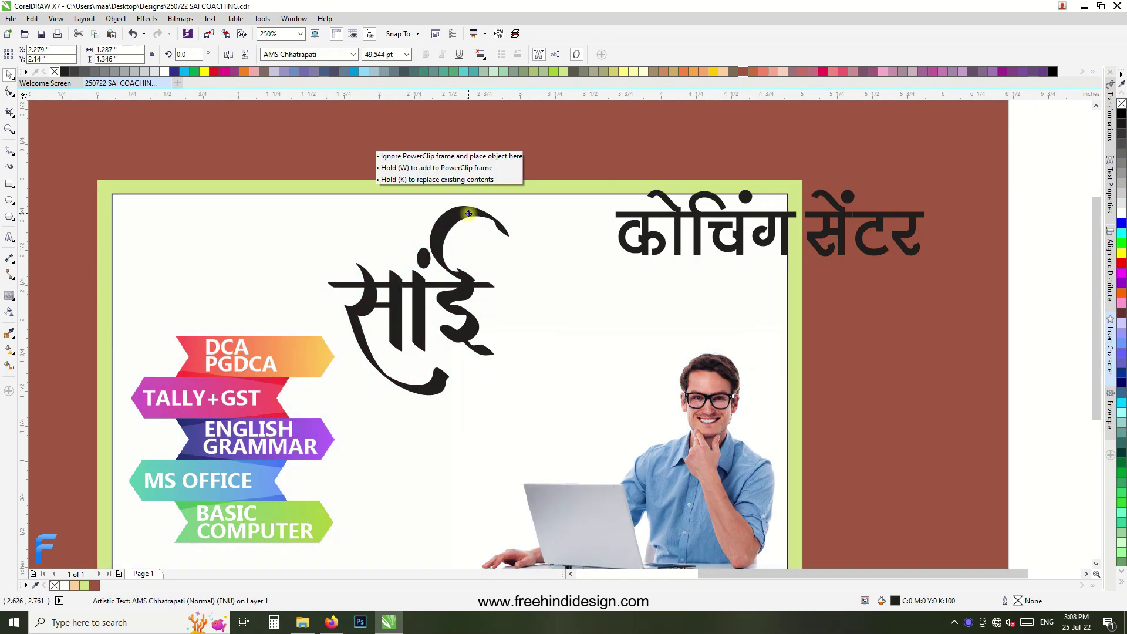
pyautogui.moveTo(480, 275); pyautogui.dragTo(480, 278)
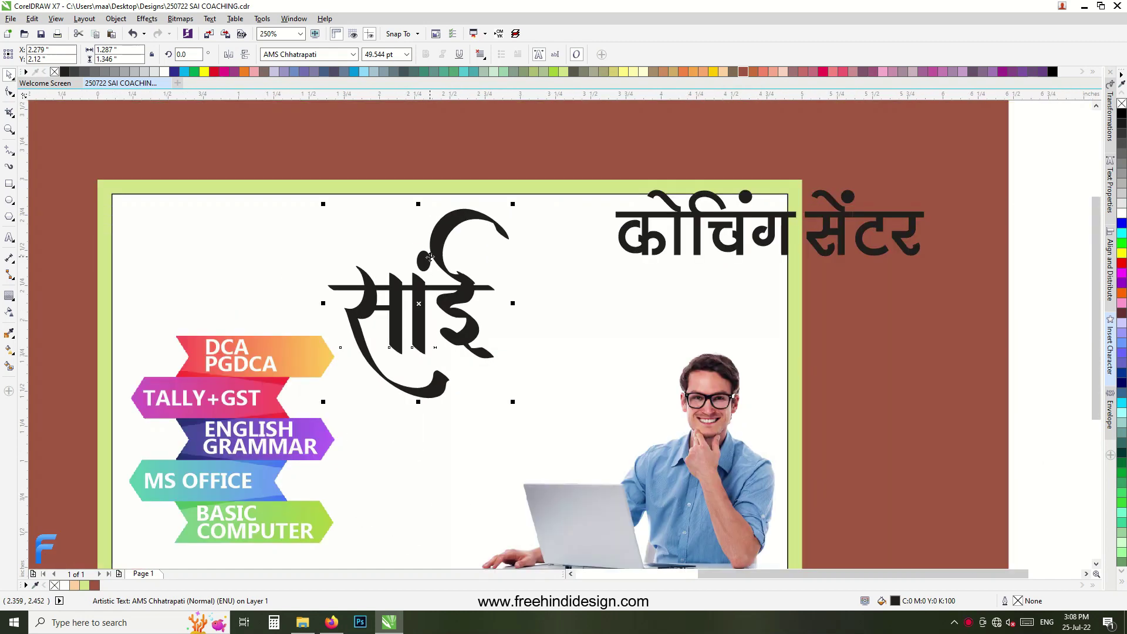
pyautogui.press('g')
pyautogui.moveTo(415, 206); pyautogui.dragTo(415, 392)
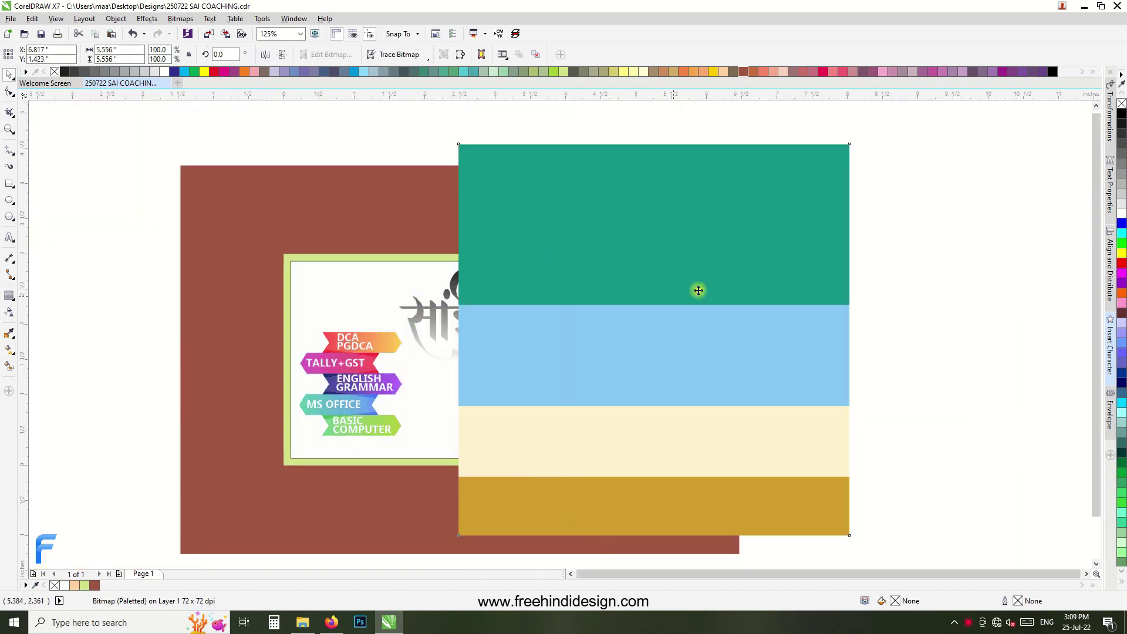
# Convert the swatch image to CMYK, add its colours to the document palette, then delete it.
pyautogui.moveTo(963, 170); pyautogui.dragTo(753, 378)
pyautogui.moveTo(678, 412); pyautogui.dragTo(859, 290)
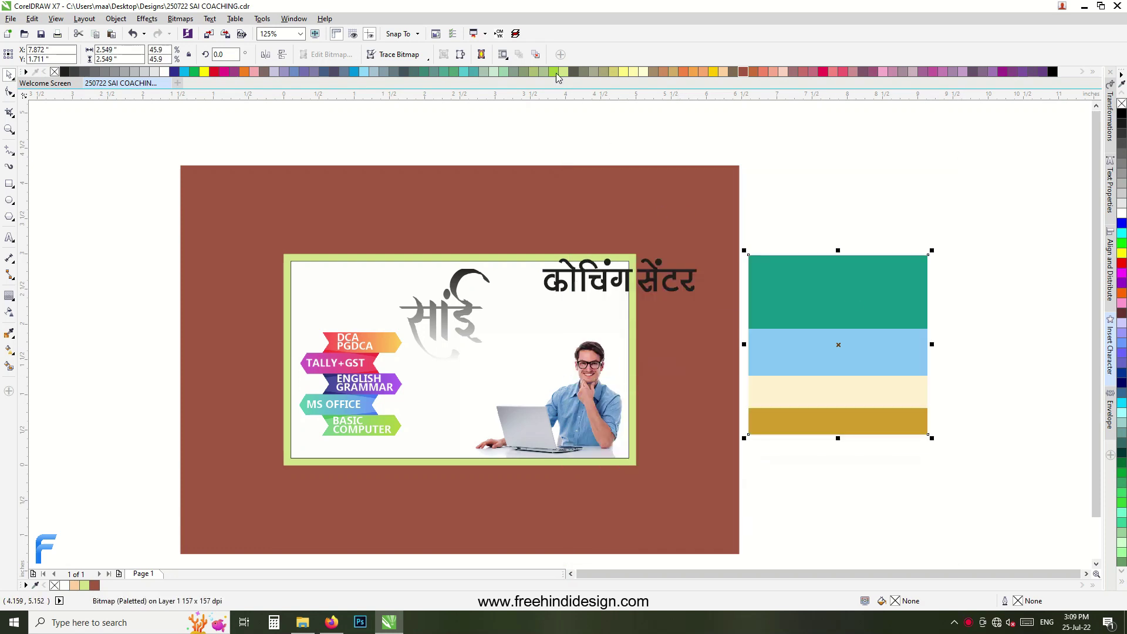
pyautogui.click(499, 34)
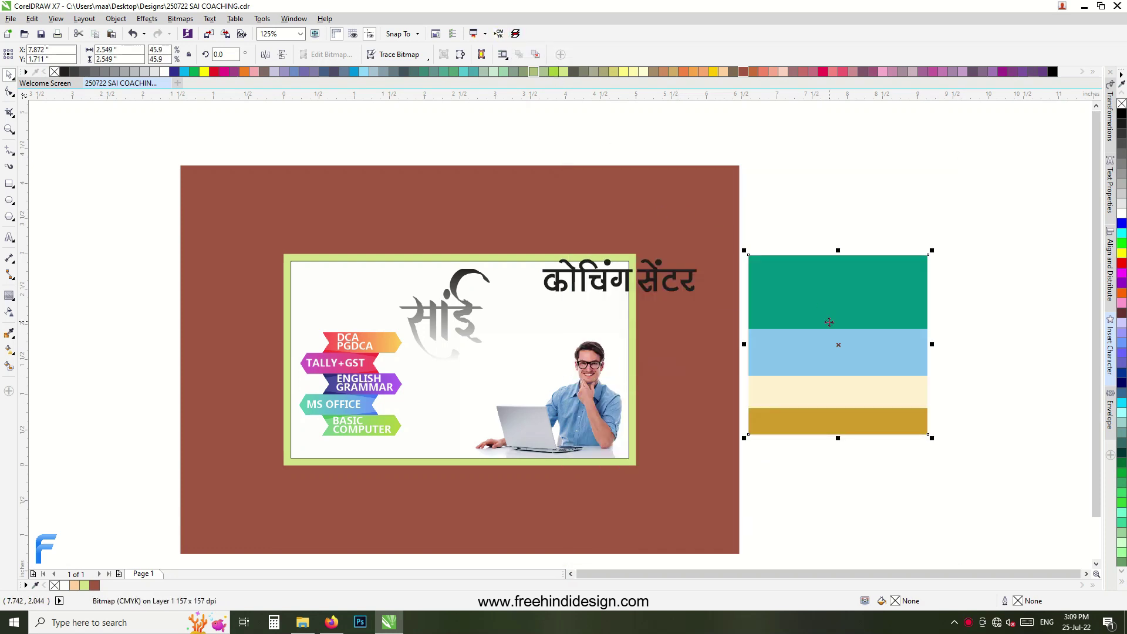
pyautogui.moveTo(829, 322); pyautogui.dragTo(822, 322)
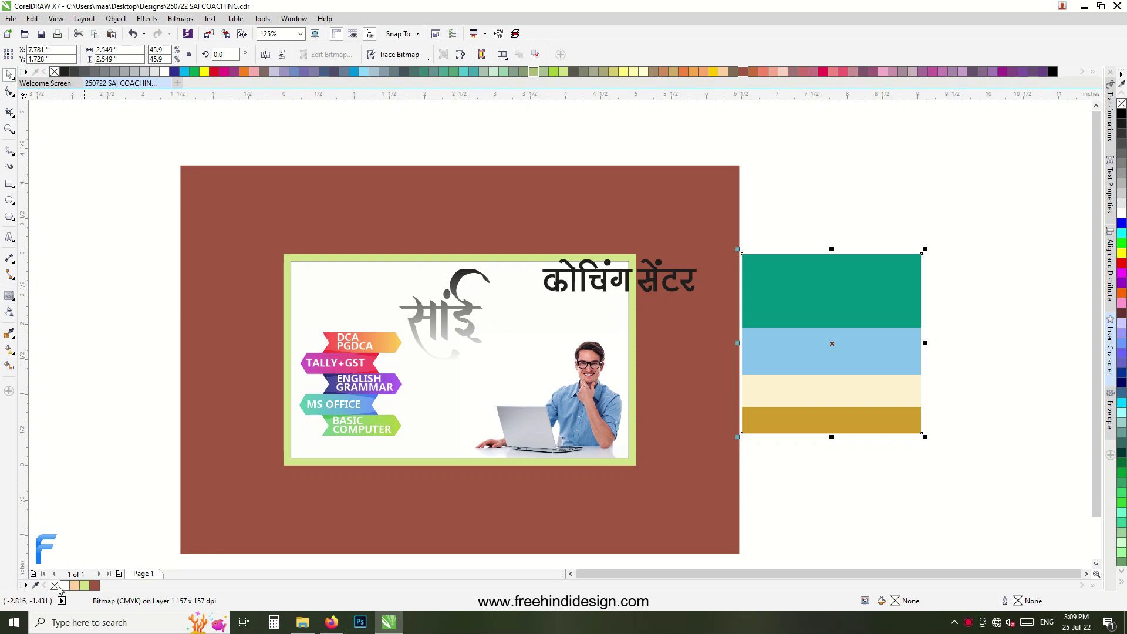
pyautogui.moveTo(824, 333); pyautogui.dragTo(112, 586)
pyautogui.click(578, 370)
pyautogui.press('Delete')
# Fill साईं teal and shrink कोचिंग सेंटर, placing it beside साईं.
pyautogui.click(458, 305)
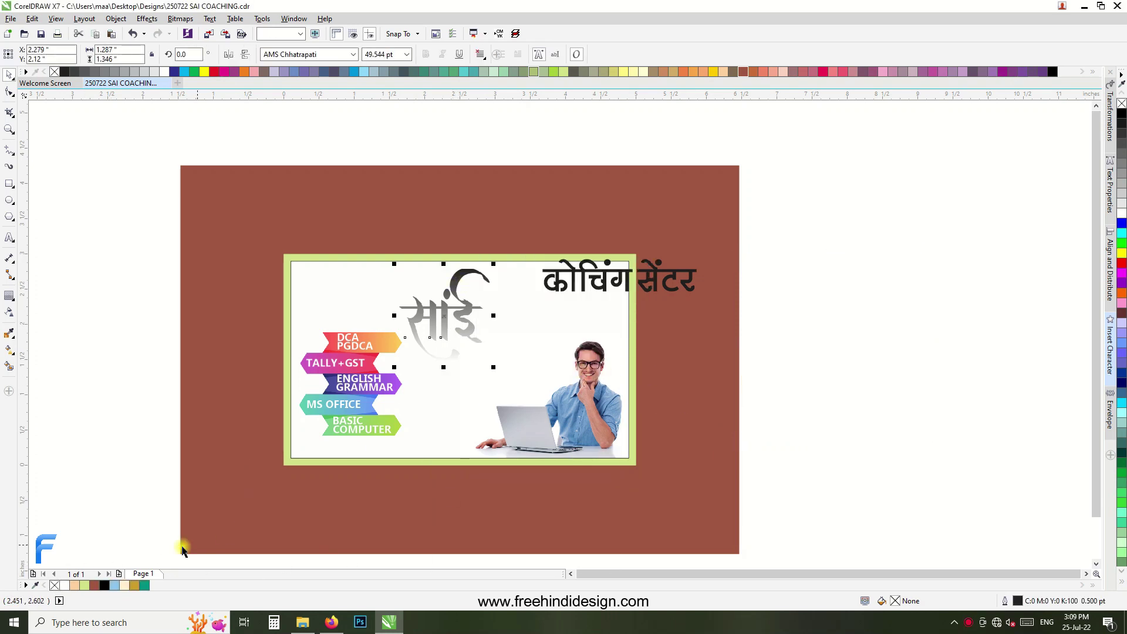
pyautogui.click(144, 586)
pyautogui.scroll(2, 478, 341)
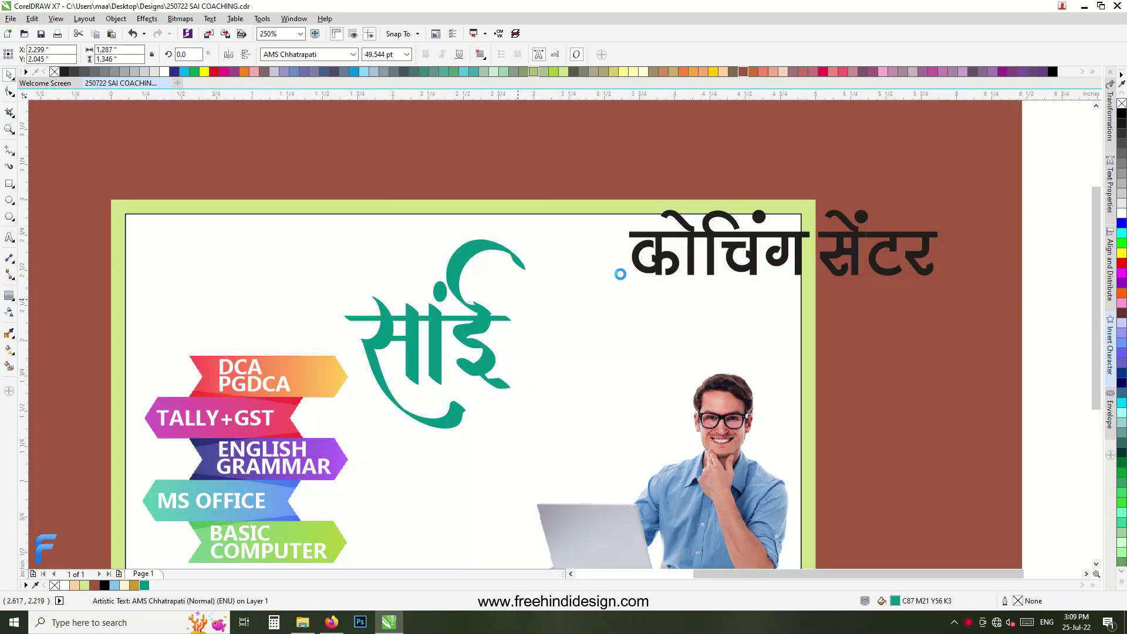
pyautogui.moveTo(618, 270); pyautogui.dragTo(556, 298)
pyautogui.moveTo(844, 282); pyautogui.dragTo(813, 285)
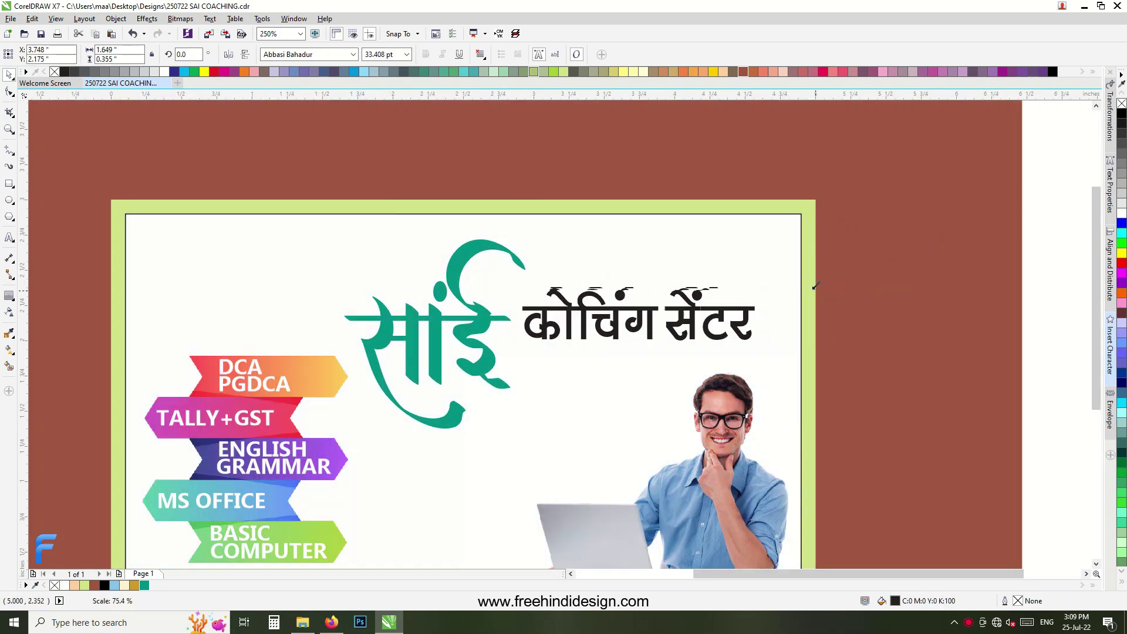
pyautogui.moveTo(693, 310); pyautogui.dragTo(690, 315)
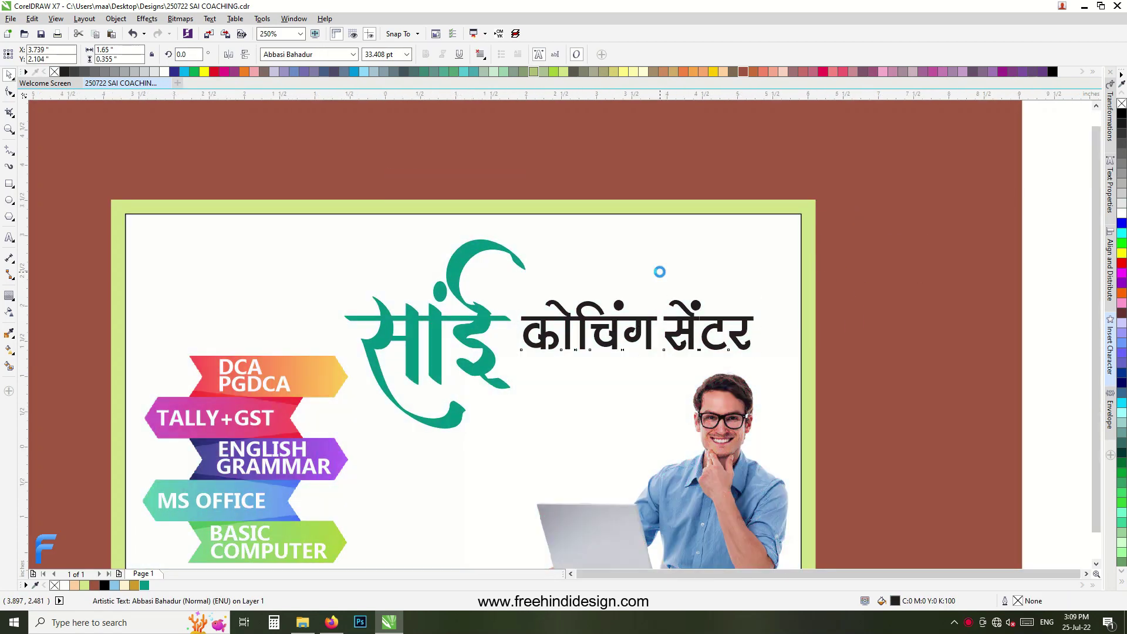
# Fine-tune कोचिंग सेंटर's position and fill it teal.
pyautogui.scroll(-3, 641, 277)
pyautogui.moveTo(642, 278); pyautogui.dragTo(644, 273)
pyautogui.click(143, 586)
pyautogui.click(893, 357)
pyautogui.press('F8')
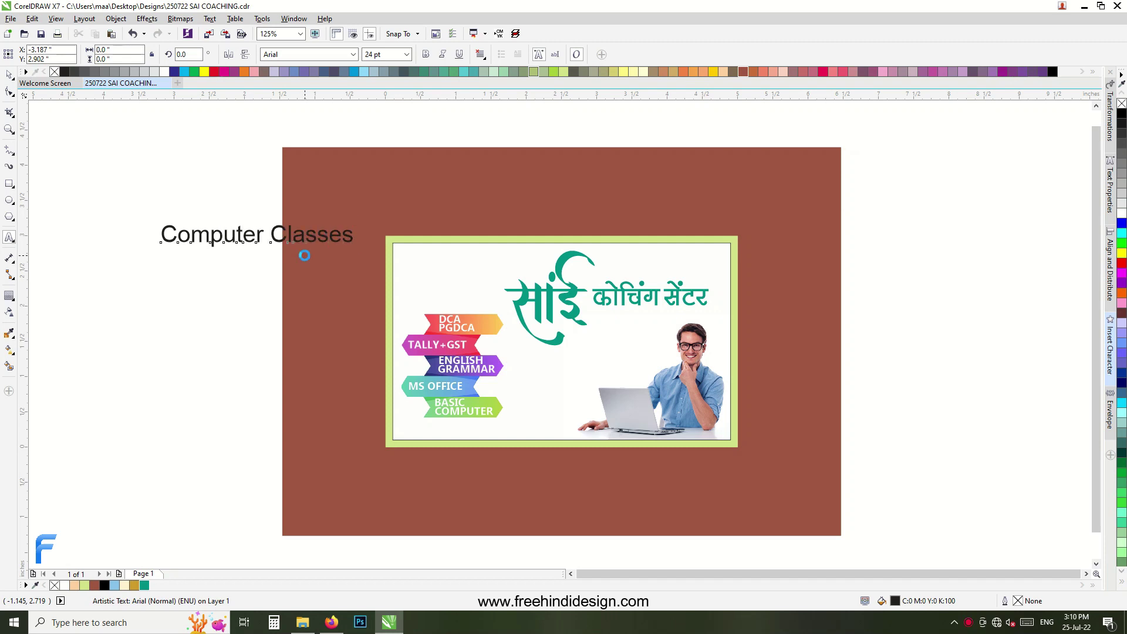
# Set Computer Classes in Ebrima and split Classes into its own text object.
pyautogui.click(355, 54)
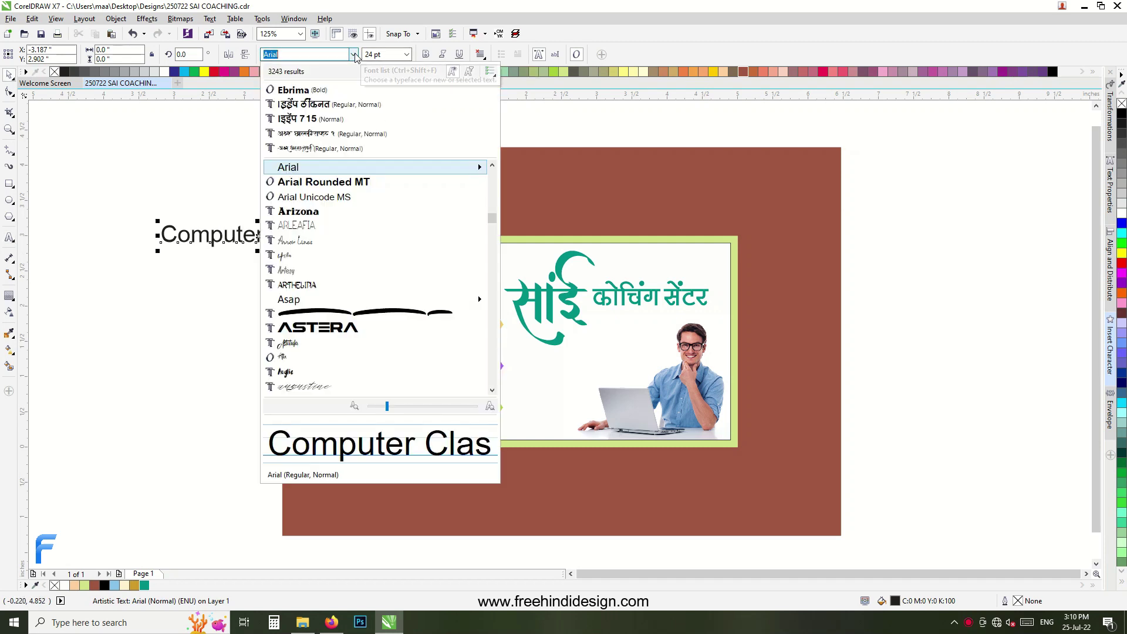
pyautogui.click(306, 92)
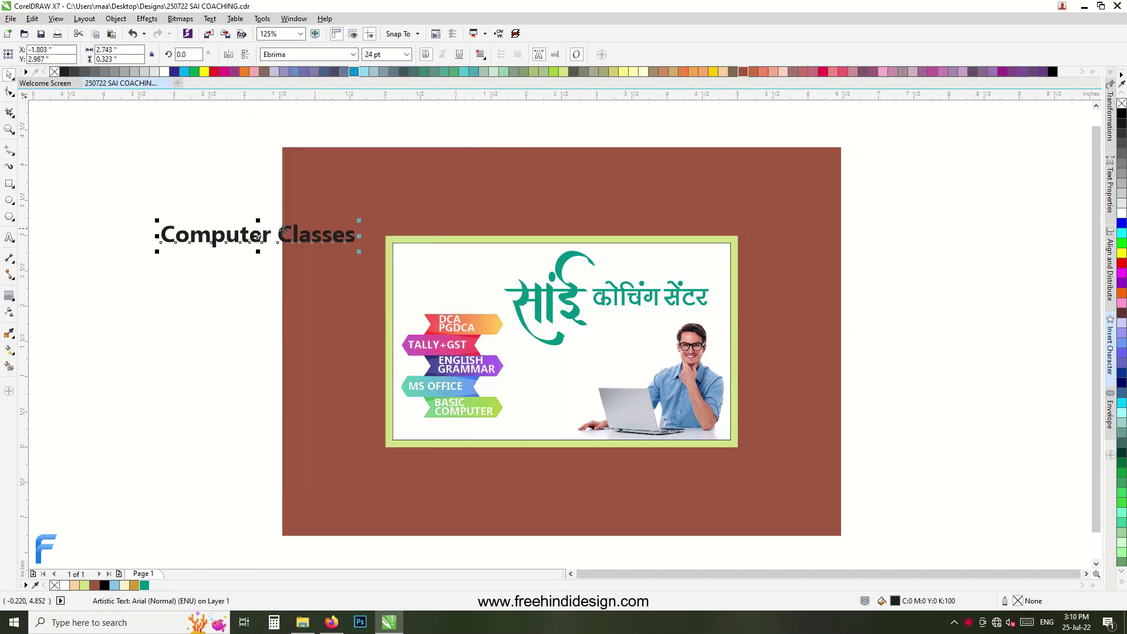
pyautogui.hotkey('shift', 'End')
pyautogui.hotkey('ctrl', 'x')
pyautogui.click(188, 291)
pyautogui.hotkey('ctrl', 'v')
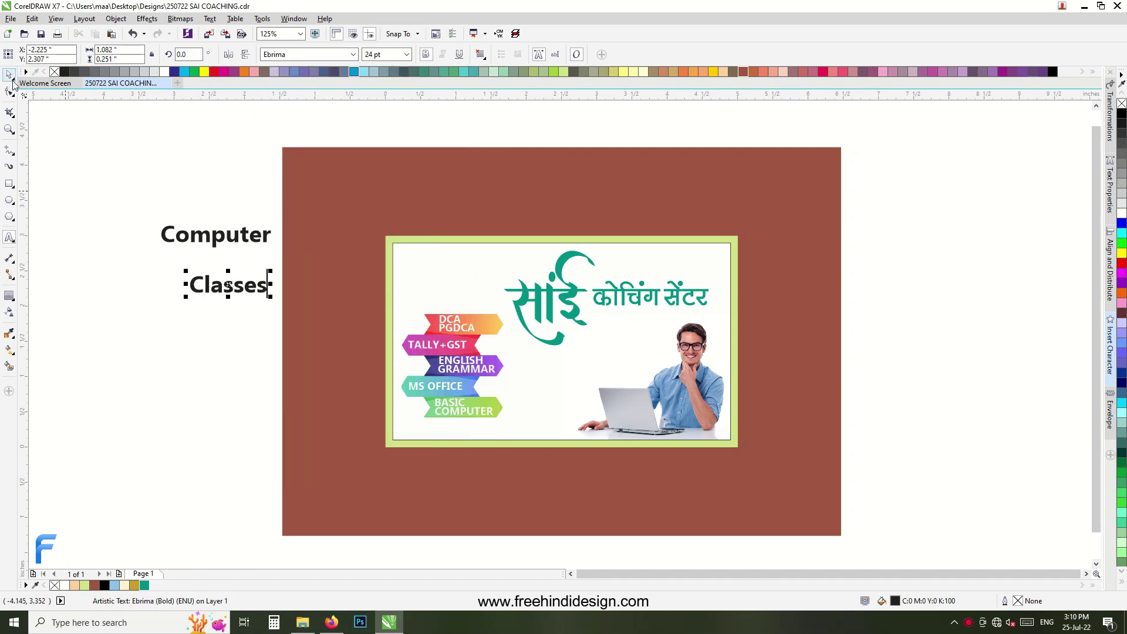
# Place Computer beside the Hindi title with Classes left-aligned beneath it.
pyautogui.moveTo(222, 239); pyautogui.dragTo(687, 335)
pyautogui.scroll(2, 698, 327)
pyautogui.scroll(-2, 687, 334)
pyautogui.moveTo(115, 261); pyautogui.dragTo(511, 306)
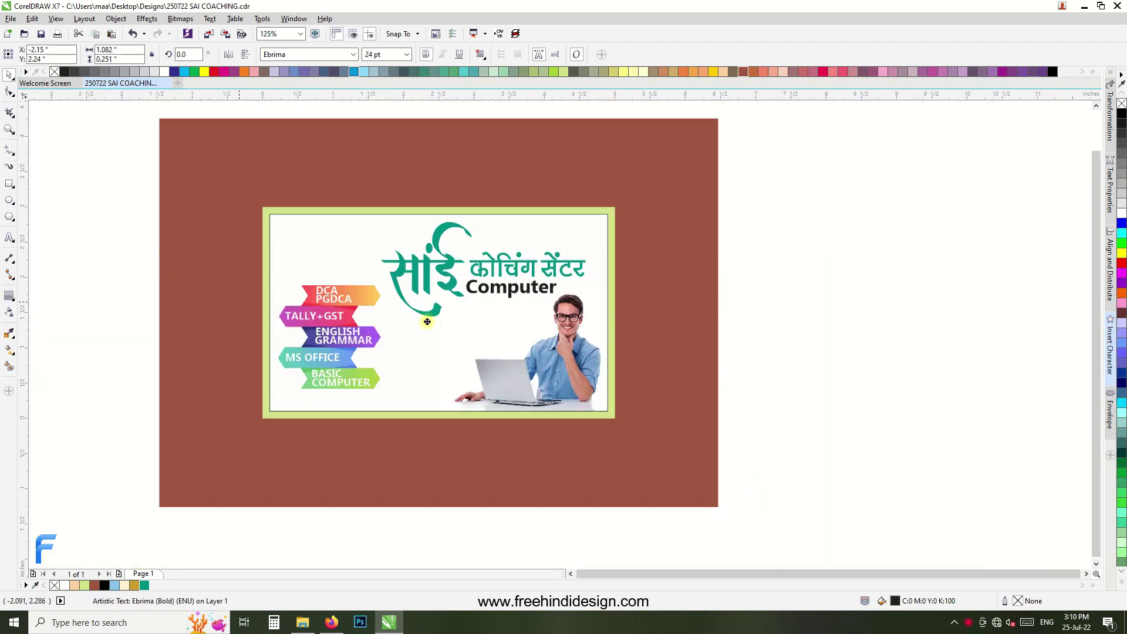
pyautogui.scroll(2, 511, 306)
pyautogui.write('Classes')
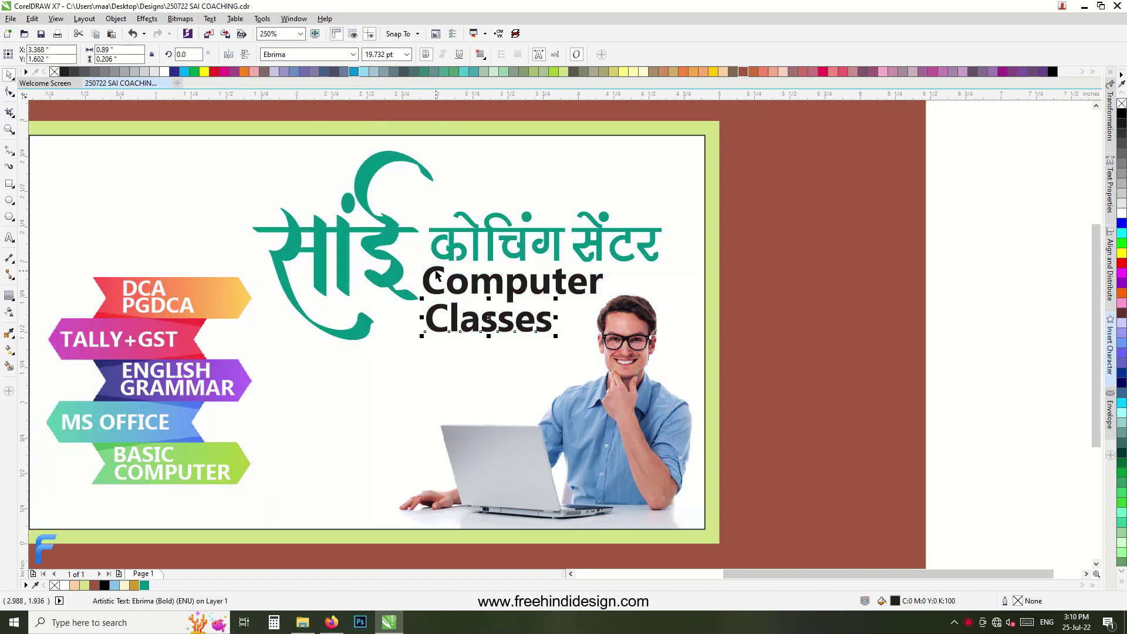
pyautogui.keyDown('shift'); pyautogui.click(436, 266); pyautogui.keyUp('shift')
pyautogui.press('l')
pyautogui.click(957, 315)
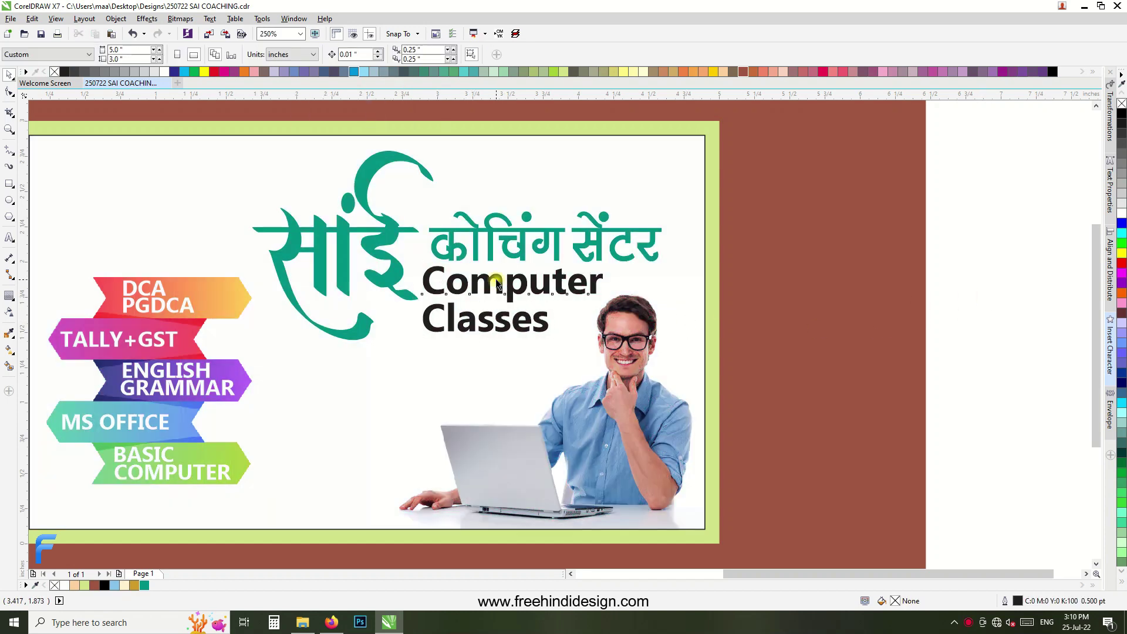
# Colour both the Computer and Classes text gold.
pyautogui.click(498, 283)
pyautogui.click(135, 585)
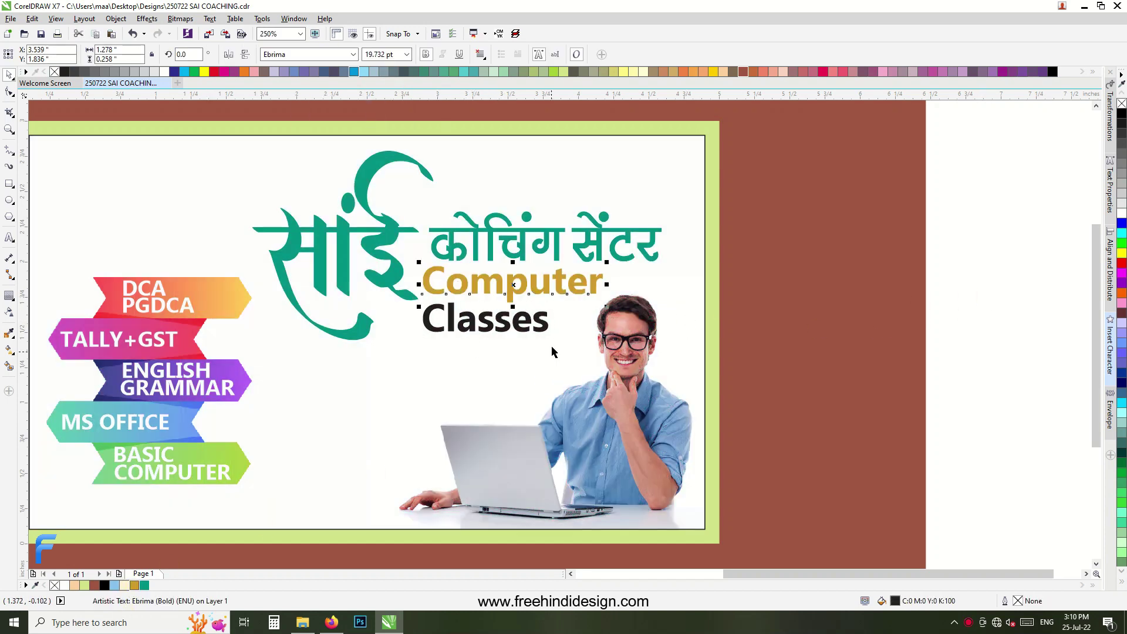
pyautogui.click(134, 586)
pyautogui.press('Escape')
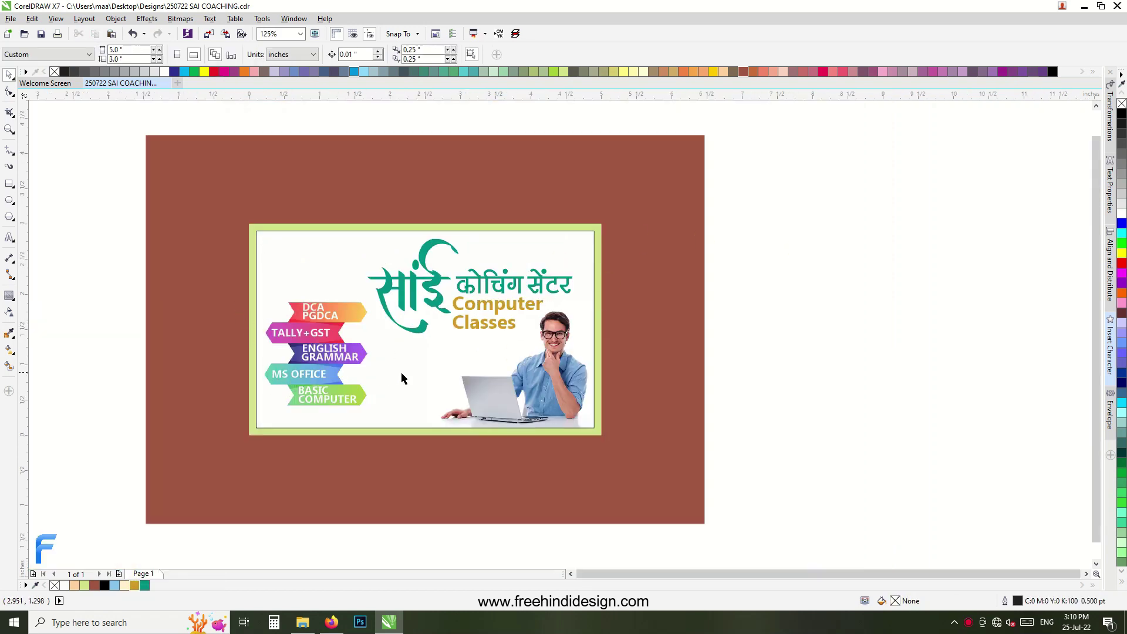
# Copy the Hindi heading below the card, shrink it, and set it in Abbasi Bhaskar 2.
pyautogui.click(458, 274)
pyautogui.moveTo(458, 275); pyautogui.dragTo(268, 420)
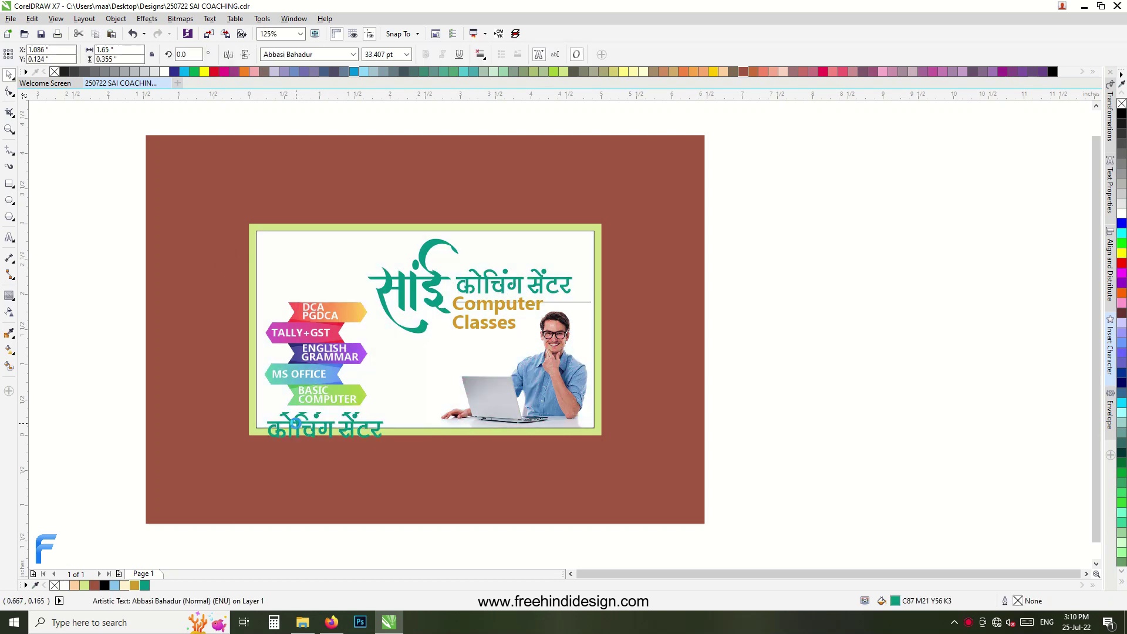
pyautogui.scroll(1, 451, 448)
pyautogui.moveTo(443, 443); pyautogui.dragTo(395, 421)
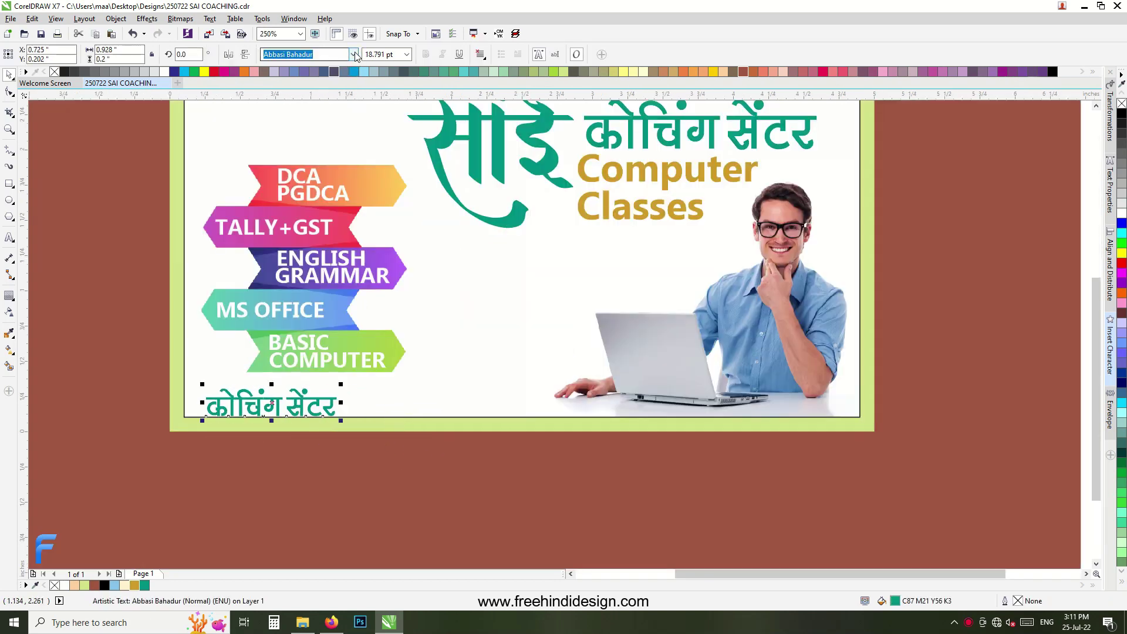
pyautogui.click(355, 54)
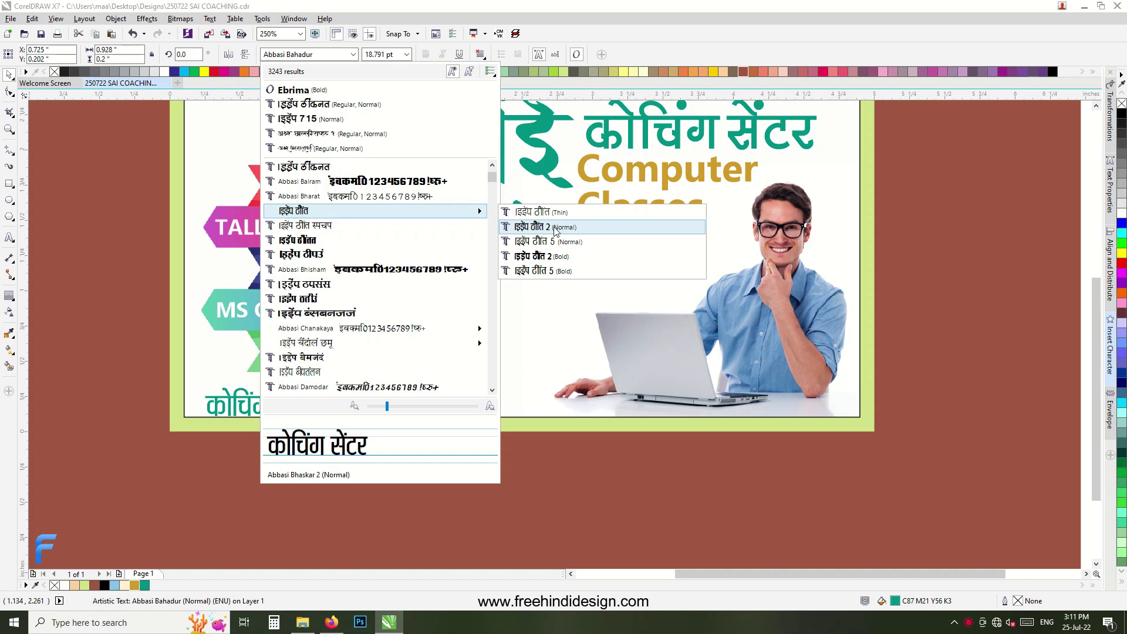
pyautogui.click(555, 231)
pyautogui.scroll(1, 264, 432)
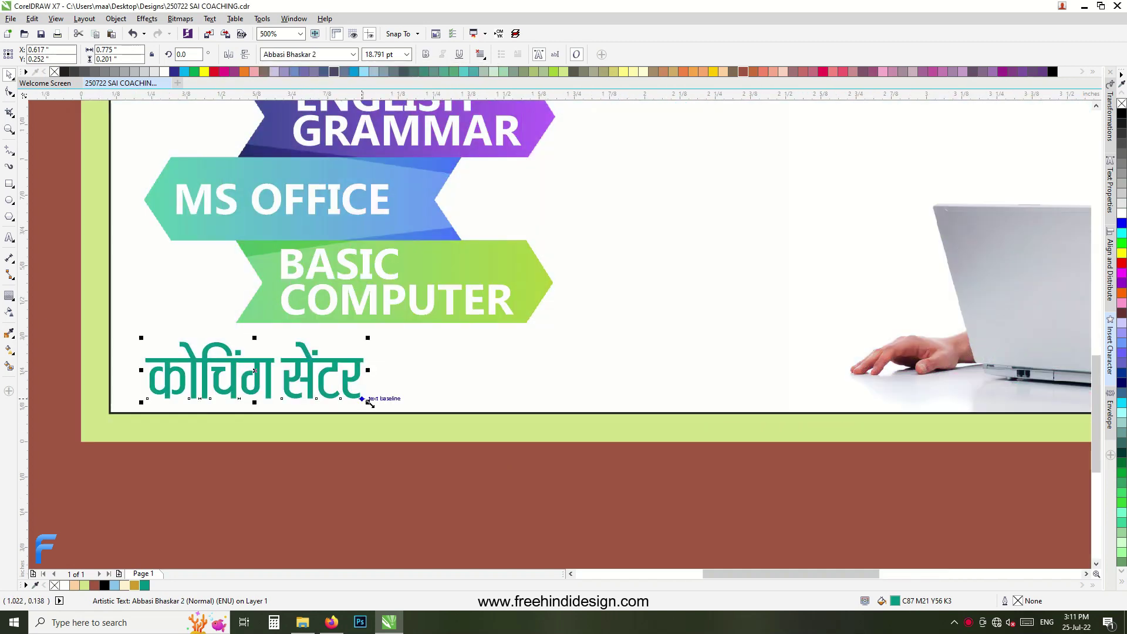
pyautogui.moveTo(370, 404); pyautogui.dragTo(340, 383)
# Retype the copied text as the address line and make it bold.
pyautogui.doubleClick(275, 356)
pyautogui.write('fl')
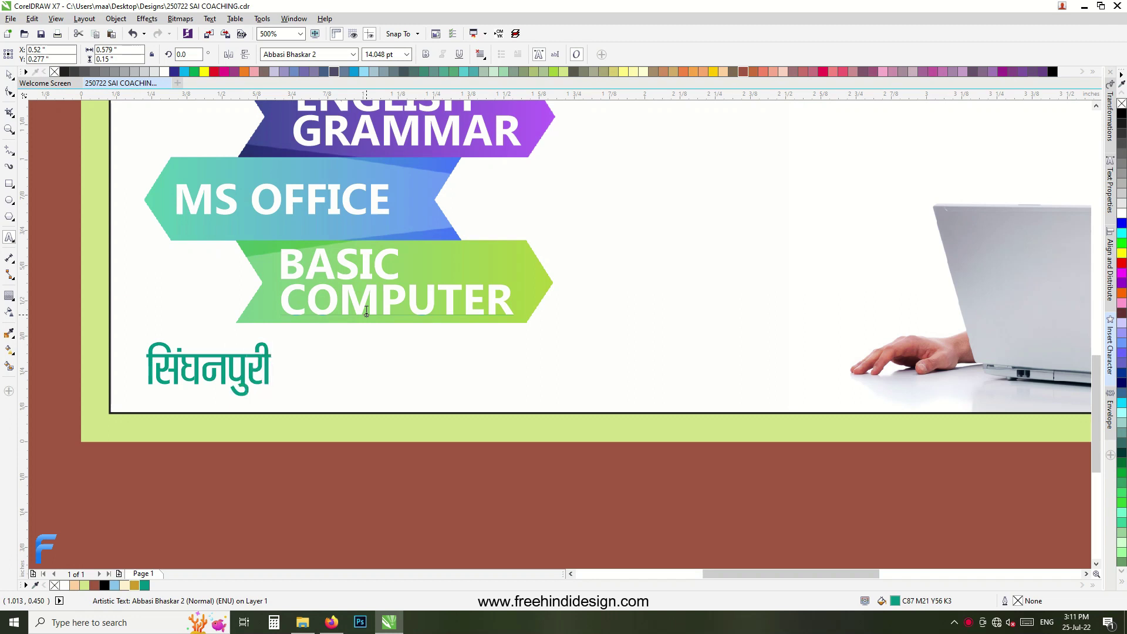
pyautogui.write(', ft')
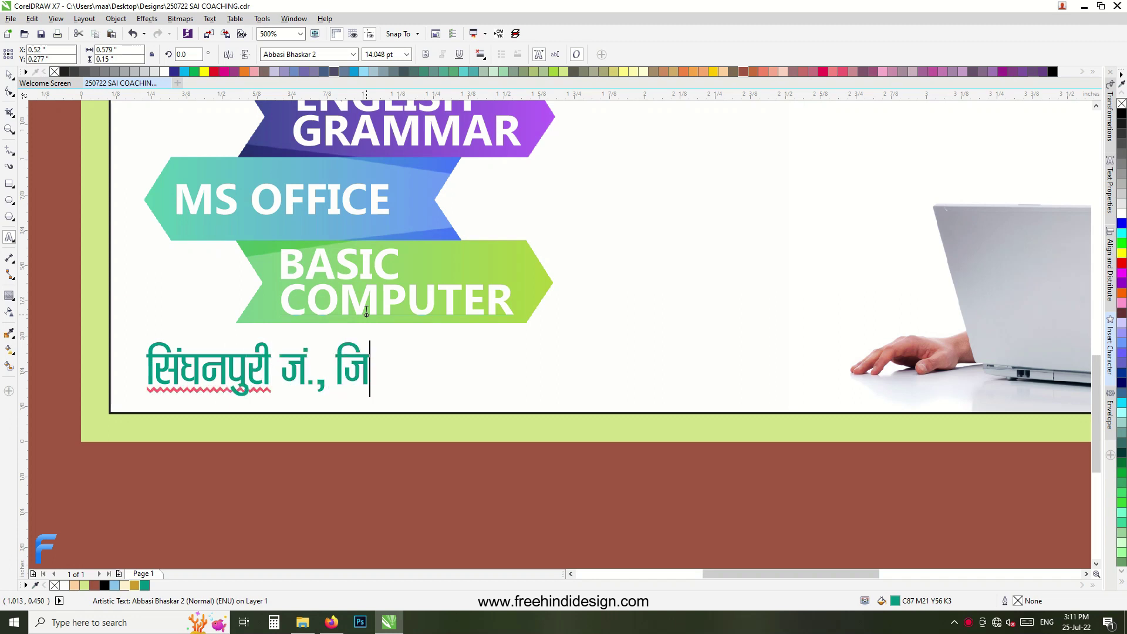
pyautogui.write('ykdc')
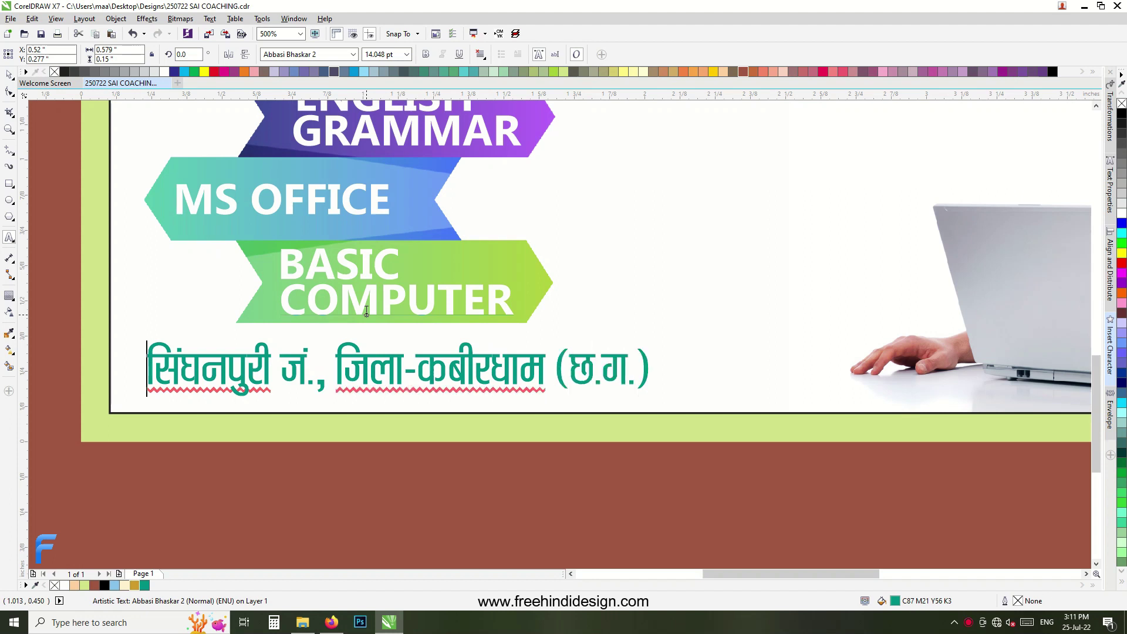
pyautogui.write('irk%&')
pyautogui.hotkey('ctrl', 'space')
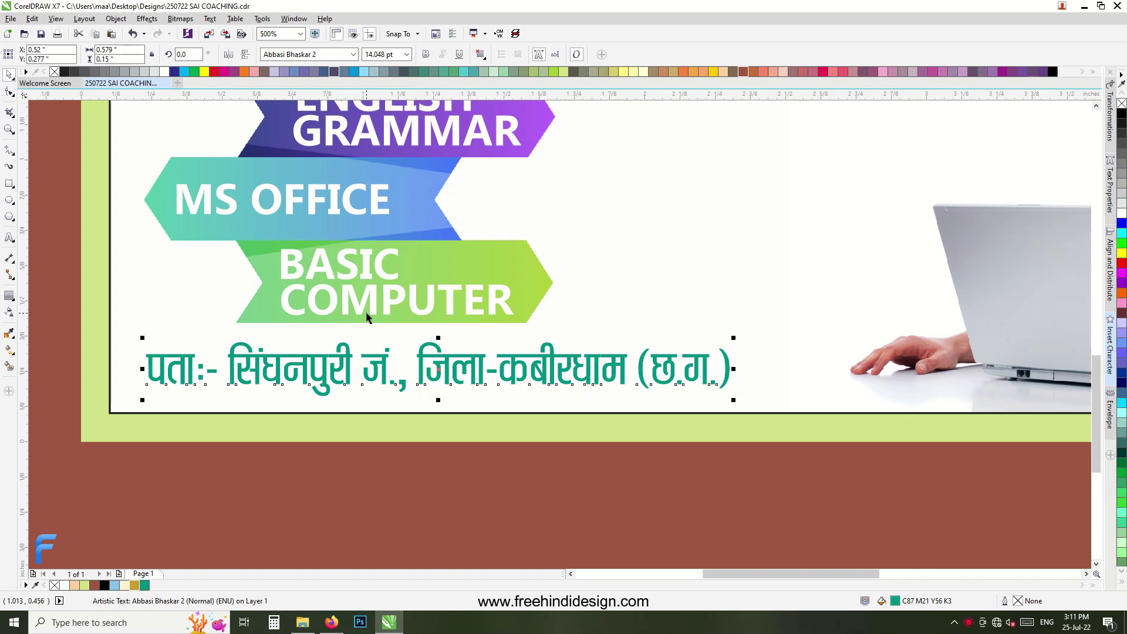
pyautogui.click(424, 54)
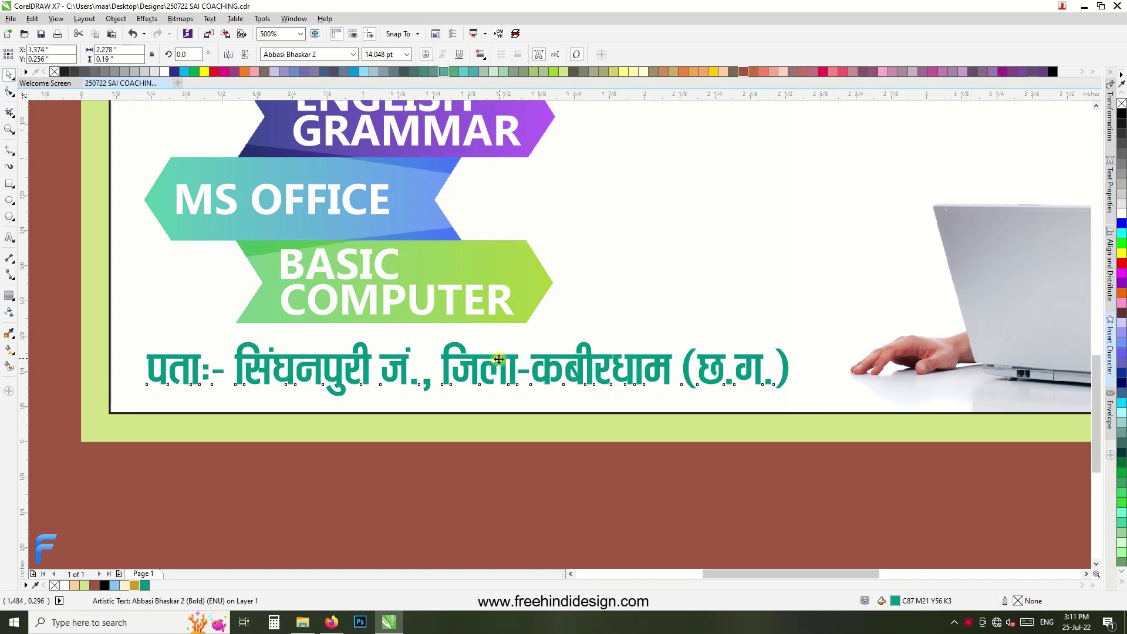
# Draw a horizontal rule above the address and give it a light blue outline.
pyautogui.scroll(-1, 458, 360)
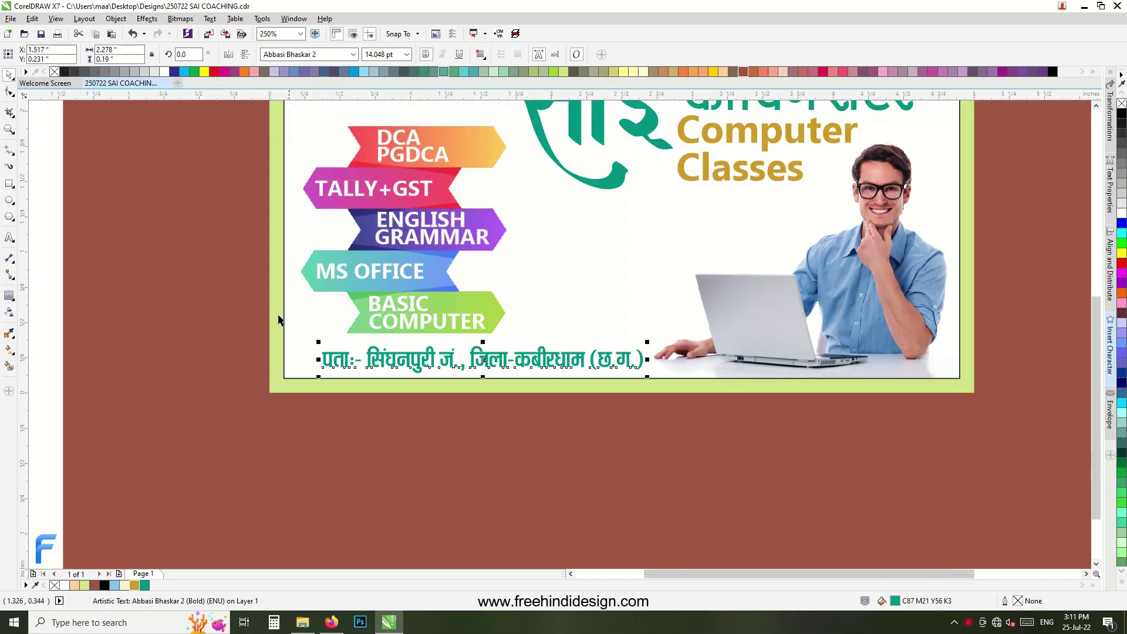
pyautogui.click(12, 155)
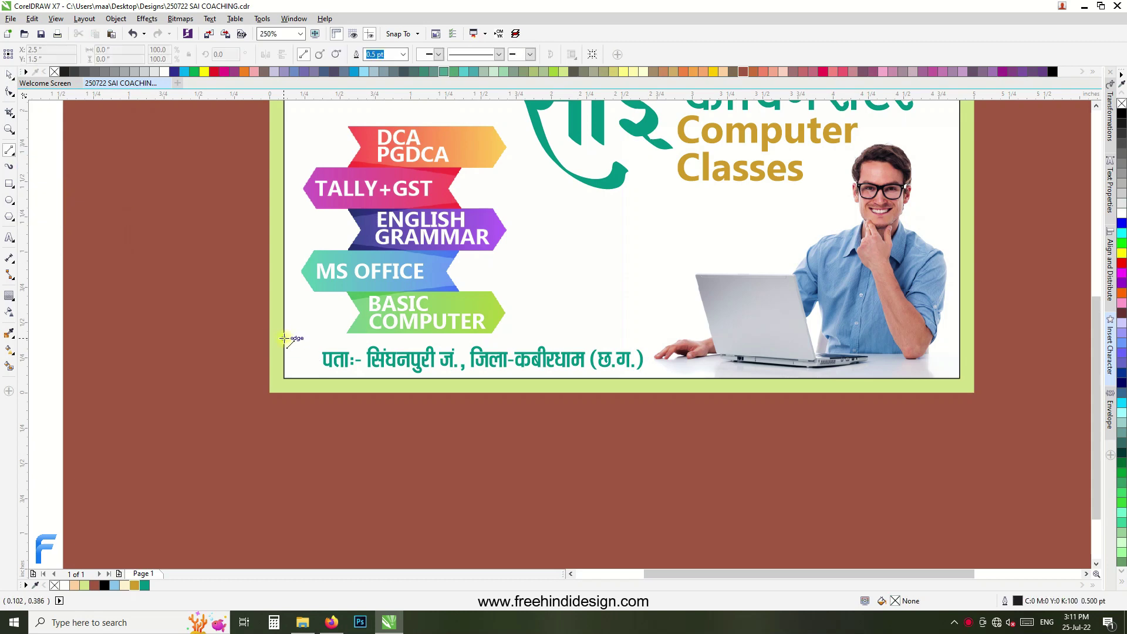
pyautogui.moveTo(284, 339); pyautogui.dragTo(660, 339)
pyautogui.scroll(1, 487, 349)
pyautogui.press('Down')
pyautogui.rightClick(115, 585)
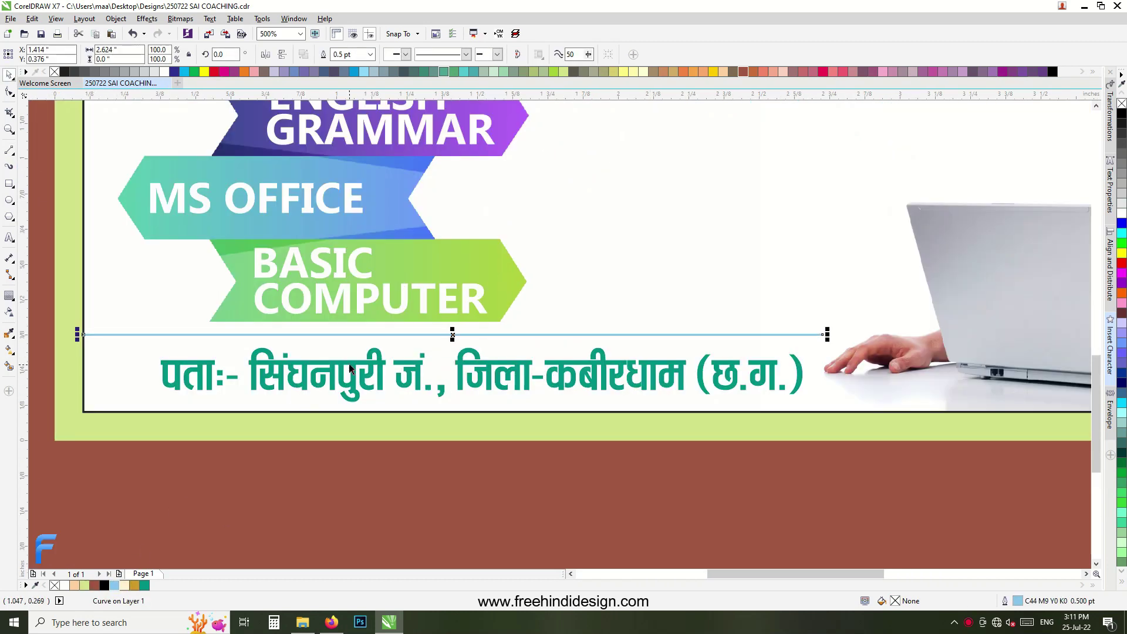
pyautogui.click(346, 343)
pyautogui.scroll(-1, 345, 340)
pyautogui.scroll(-1, 455, 425)
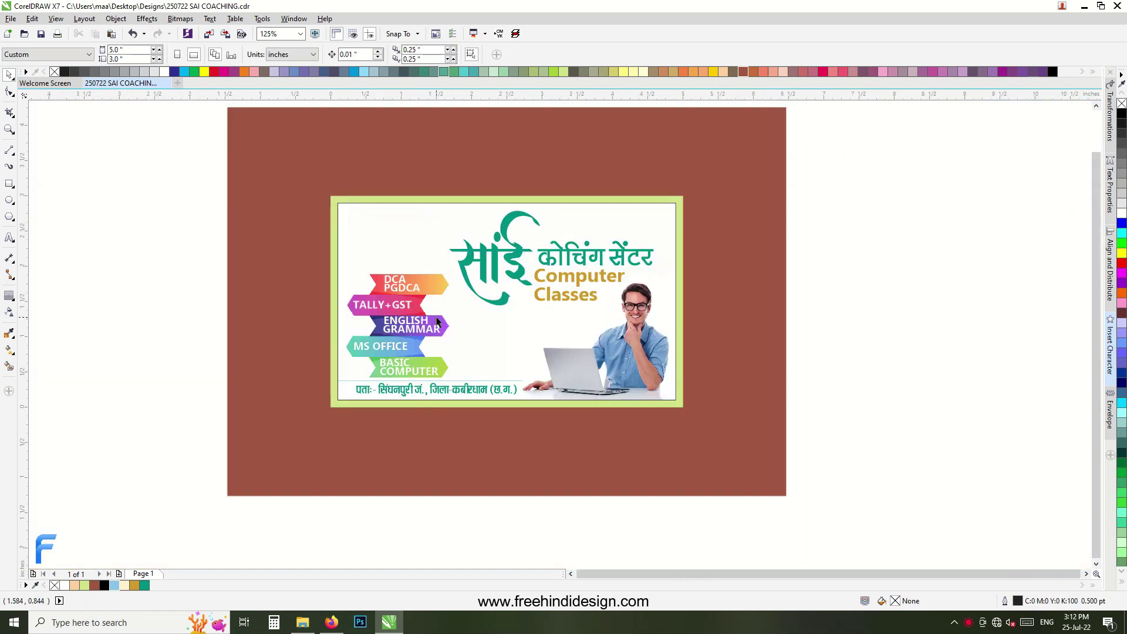
# Paste the red location-pin image and shrink it beside the card.
pyautogui.scroll(2, 266, 273)
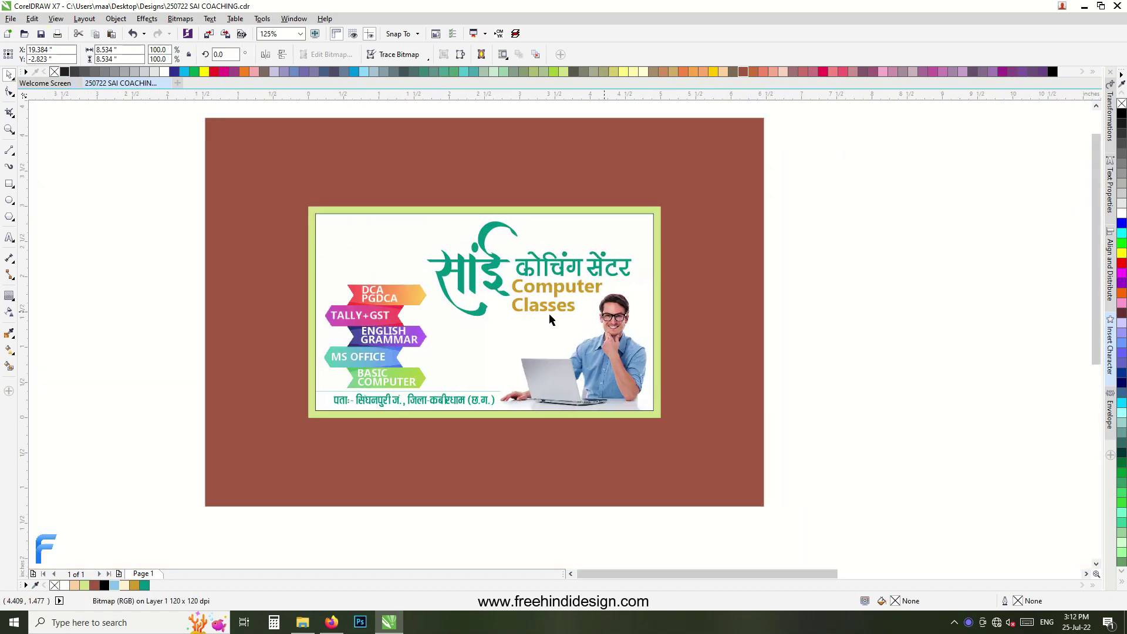
pyautogui.click(325, 383)
pyautogui.scroll(-1, 246, 379)
pyautogui.scroll(-1, 245, 379)
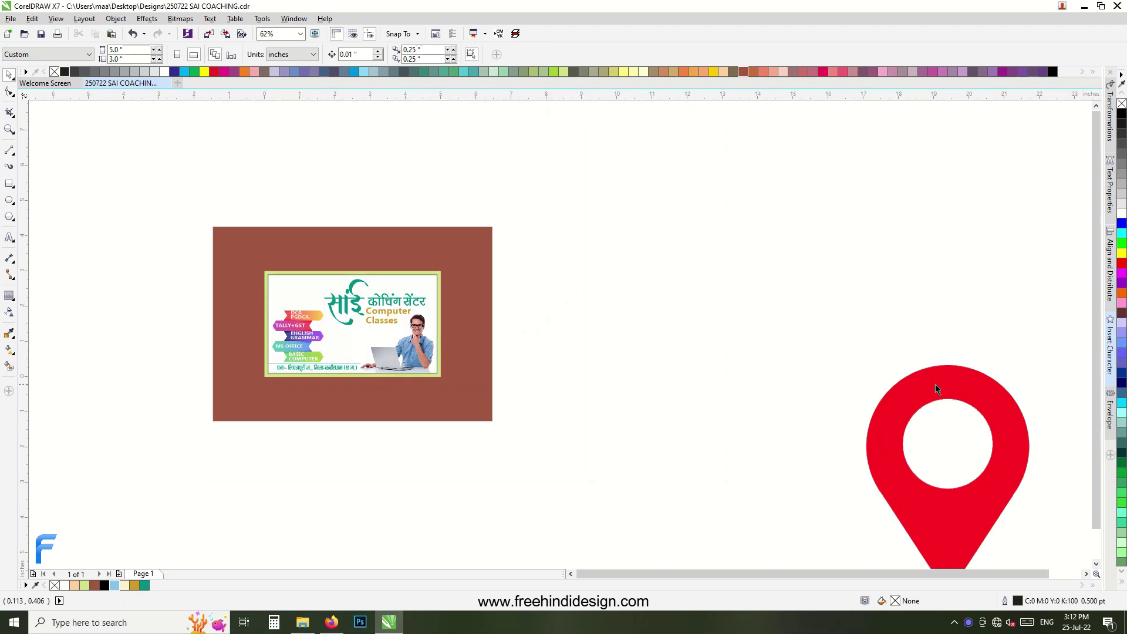
pyautogui.hotkey('ctrl', 'v')
pyautogui.moveTo(767, 206); pyautogui.dragTo(605, 358)
pyautogui.moveTo(522, 368); pyautogui.dragTo(566, 287)
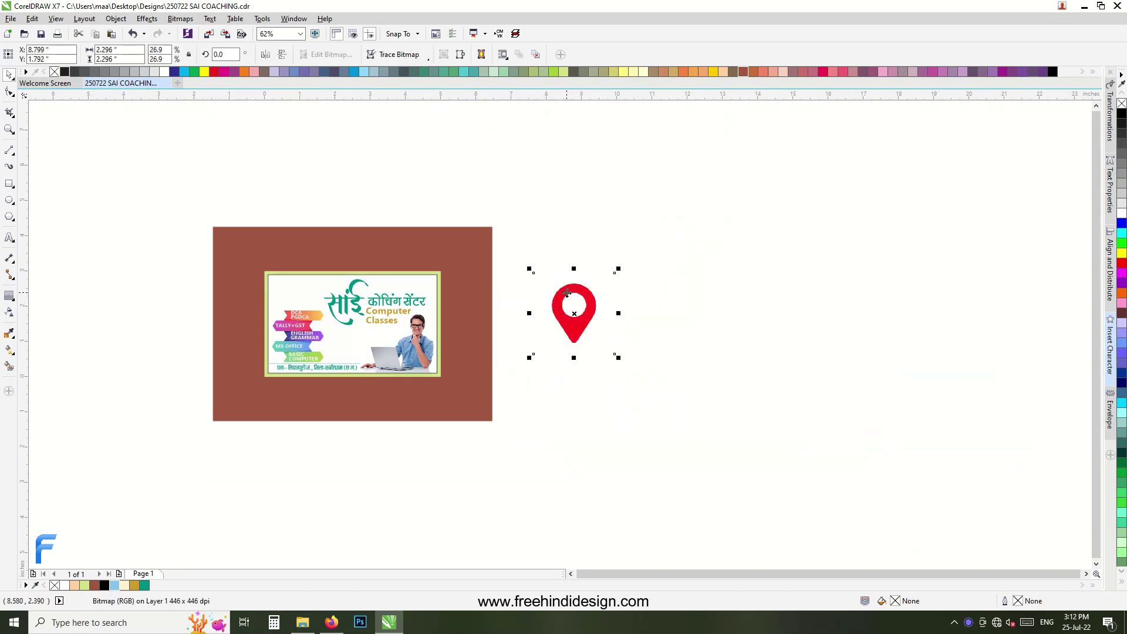
pyautogui.scroll(2, 566, 287)
# Trace the pin image into vector outlines using Outline Trace > Line art.
pyautogui.rightClick(600, 276)
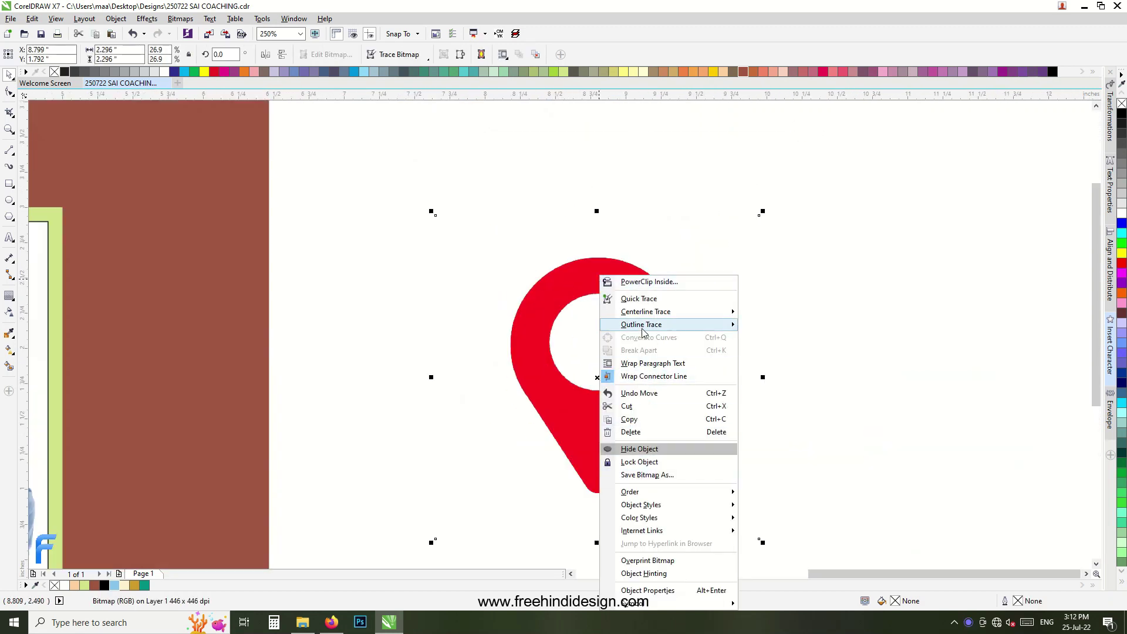
pyautogui.moveTo(641, 324)
pyautogui.click(783, 324)
pyautogui.click(275, 219)
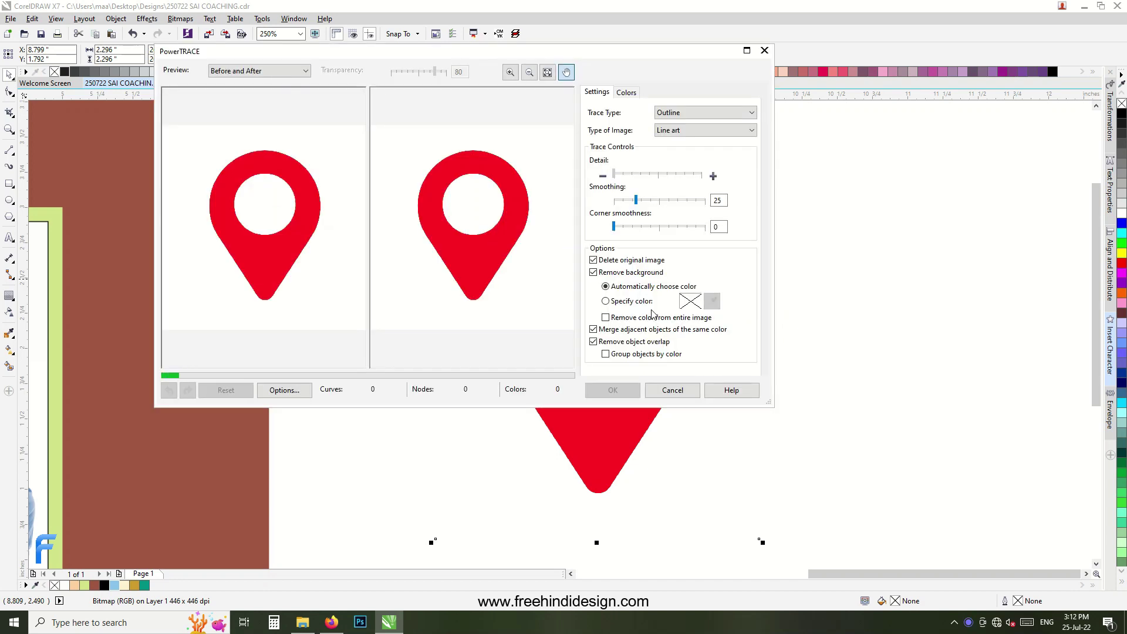
pyautogui.click(612, 390)
# Scale the traced pin, place it just left of the address, and recolour it teal.
pyautogui.scroll(-2, 561, 340)
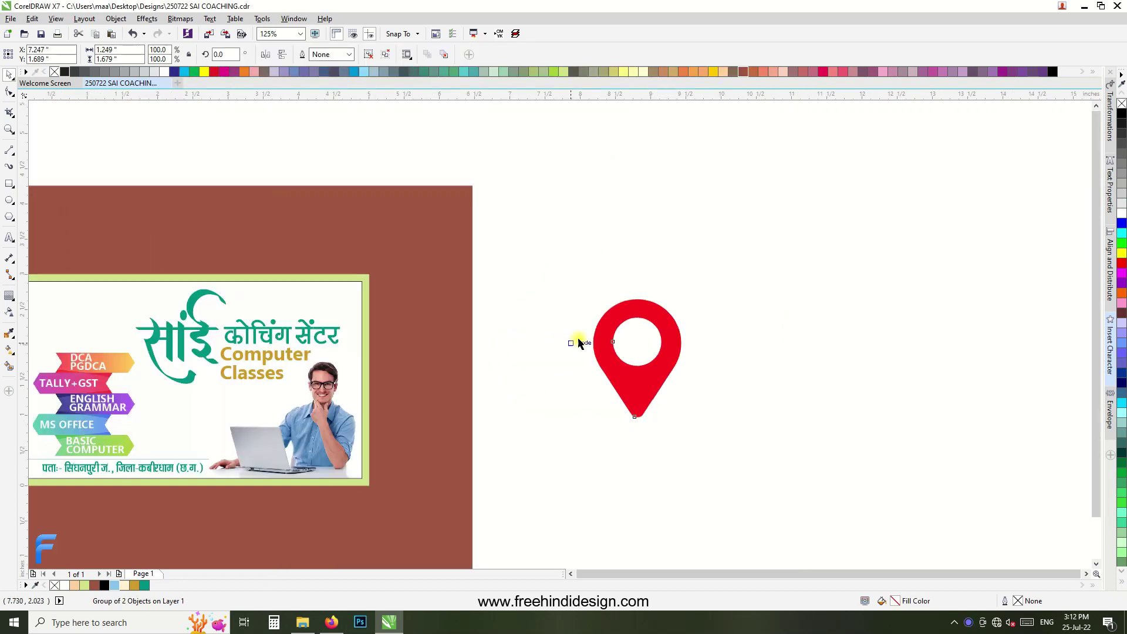
pyautogui.moveTo(578, 302); pyautogui.dragTo(501, 407)
pyautogui.scroll(-3, 609, 378)
pyautogui.moveTo(576, 385); pyautogui.dragTo(411, 402)
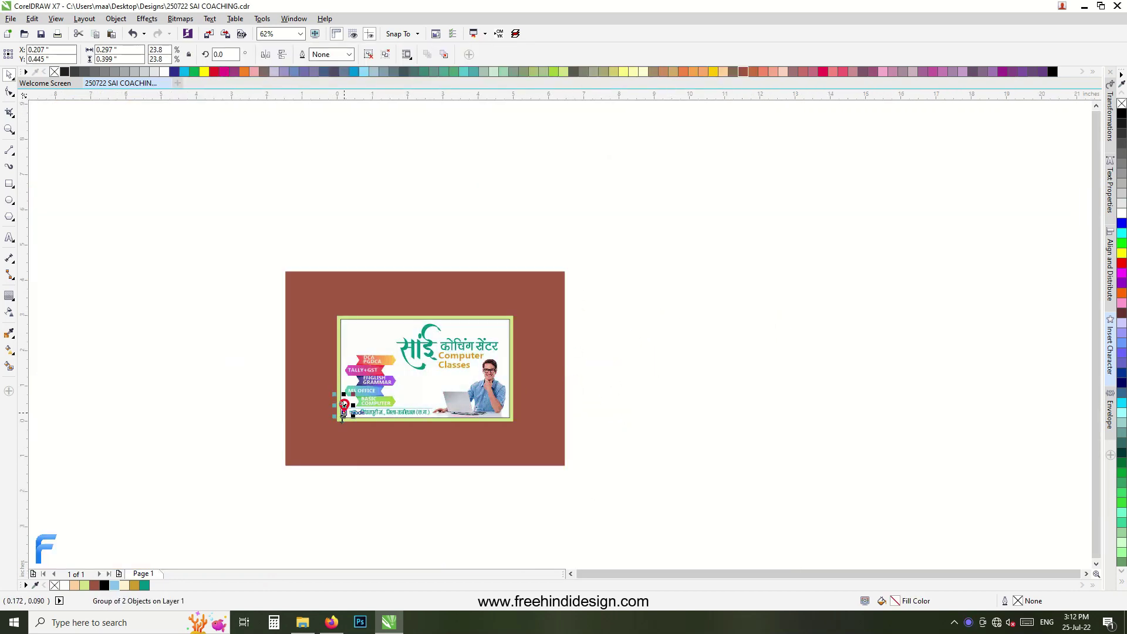
pyautogui.scroll(4, 411, 402)
pyautogui.scroll(6, 355, 386)
pyautogui.moveTo(436, 179); pyautogui.dragTo(324, 326)
pyautogui.moveTo(307, 367); pyautogui.dragTo(384, 410)
pyautogui.scroll(3, 382, 407)
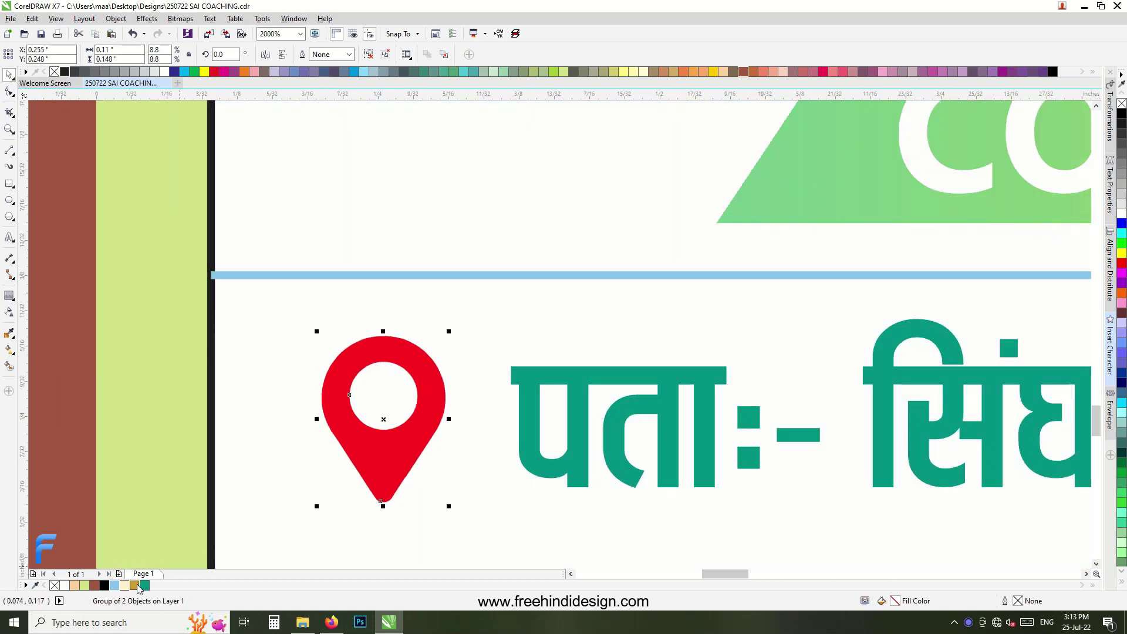
pyautogui.click(145, 585)
pyautogui.scroll(-3, 430, 314)
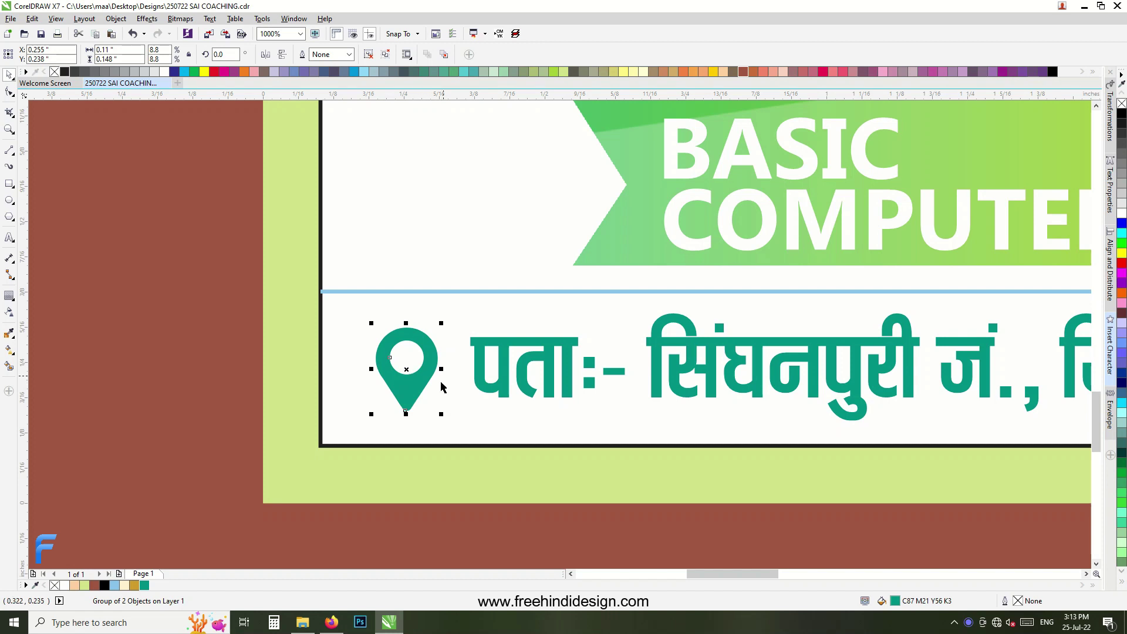
pyautogui.click(102, 315)
# Draw a cream, outline-free rounded square around the location pin.
pyautogui.click(10, 185)
pyautogui.scroll(3, 401, 405)
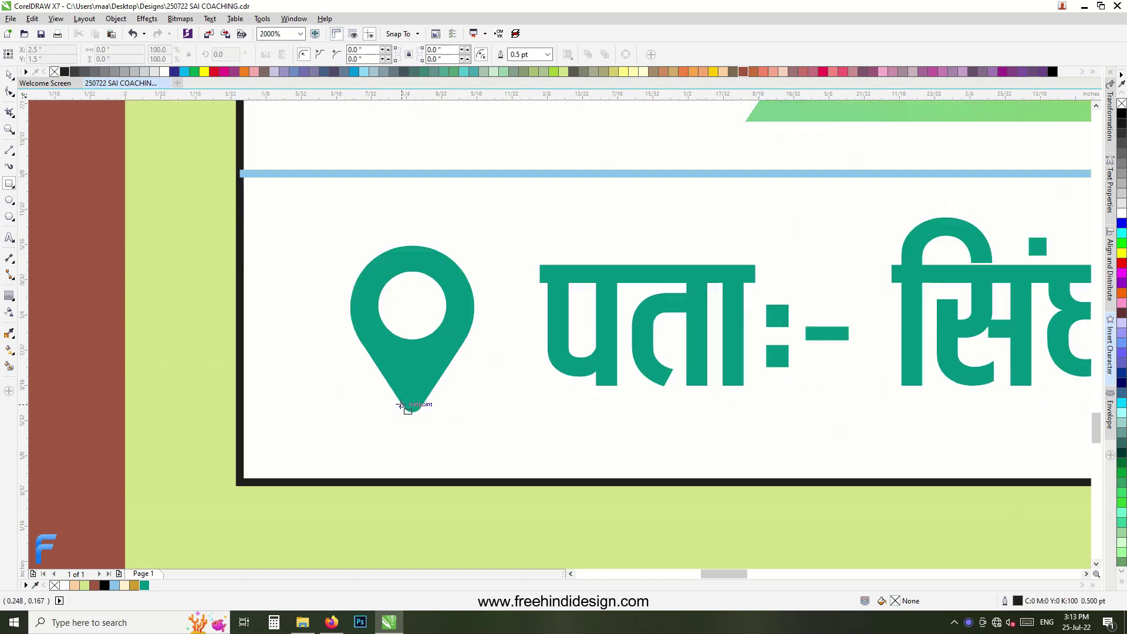
pyautogui.moveTo(325, 235); pyautogui.dragTo(515, 424)
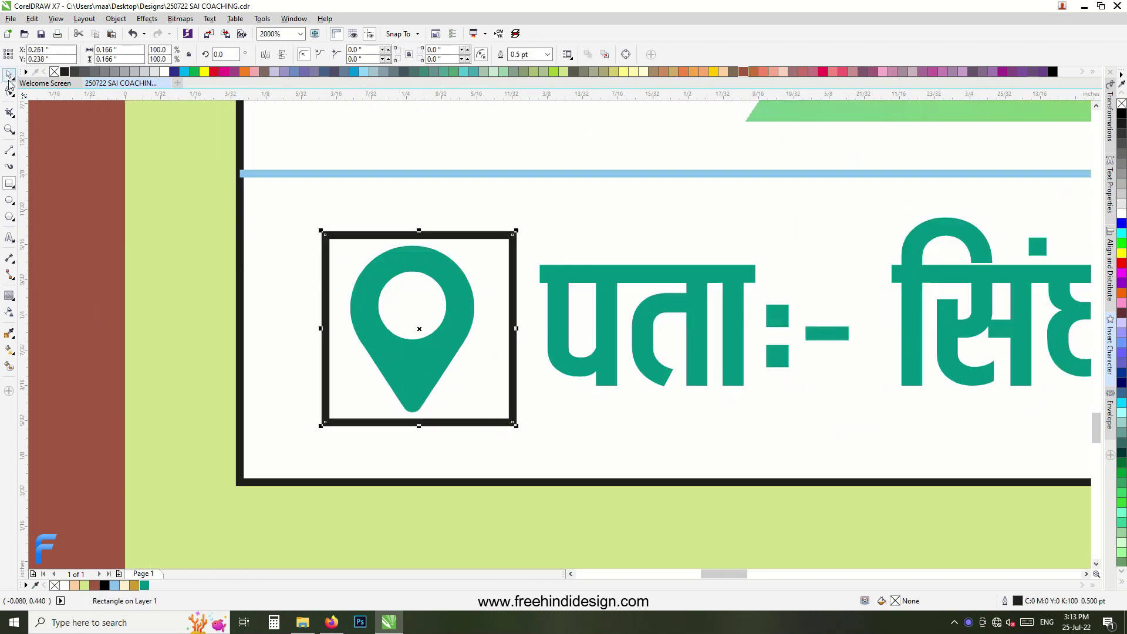
pyautogui.click(125, 586)
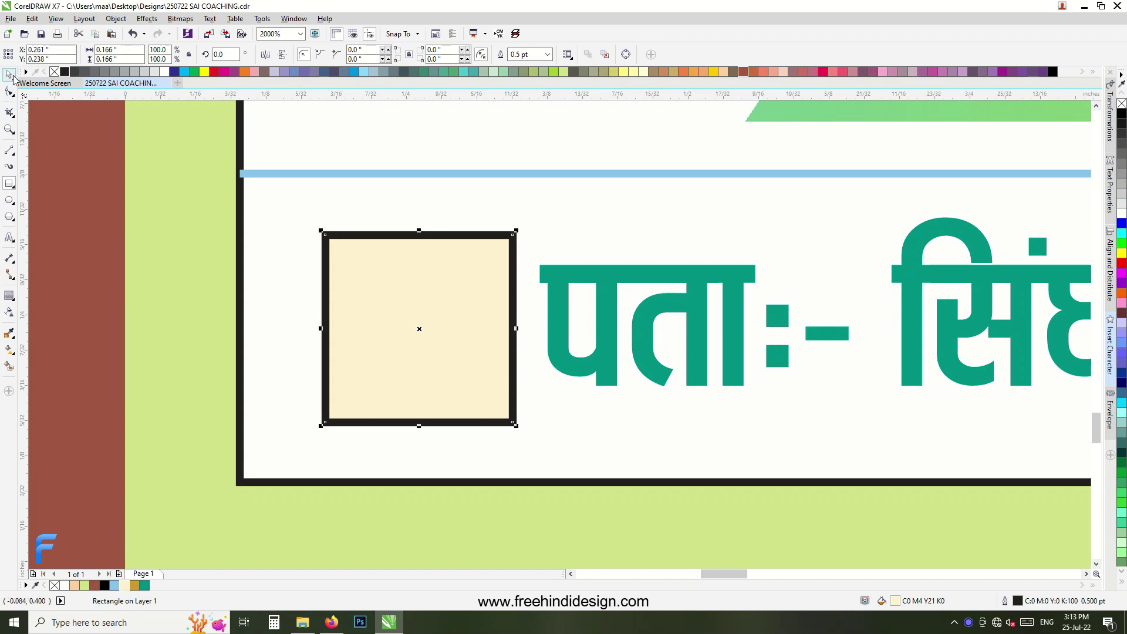
pyautogui.click(547, 54)
pyautogui.click(522, 69)
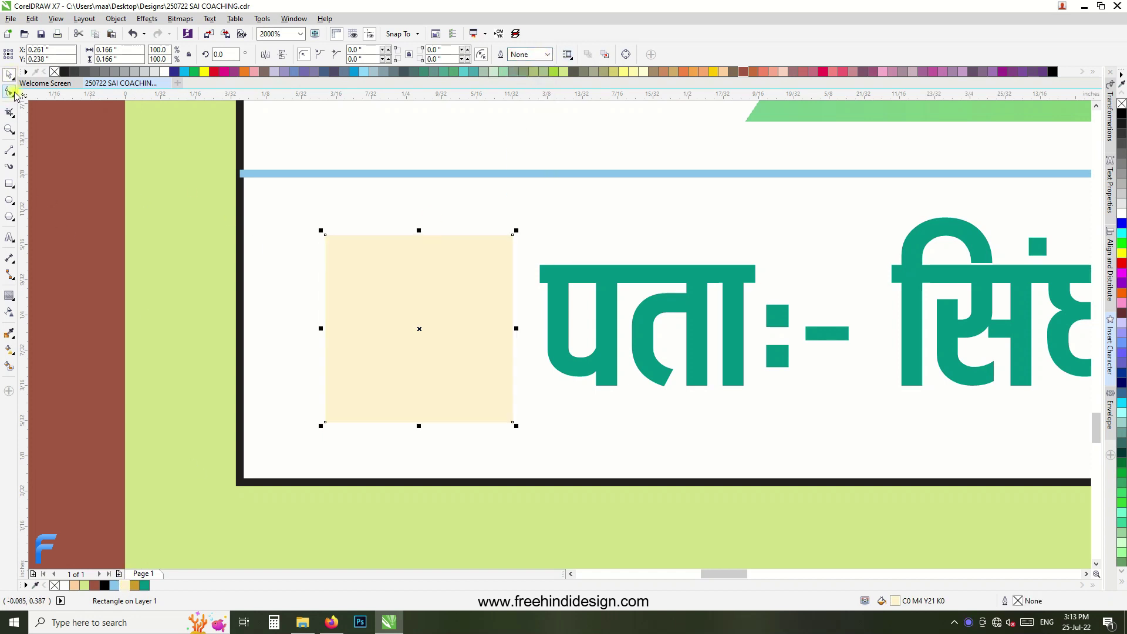
pyautogui.moveTo(326, 236); pyautogui.dragTo(347, 237)
pyautogui.press('space')
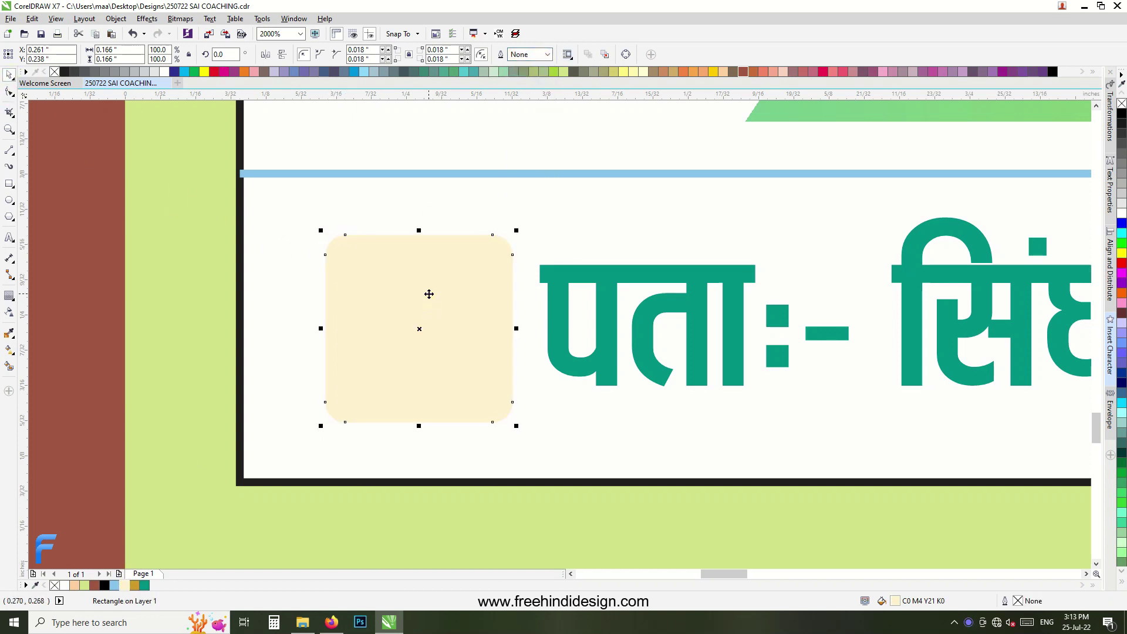
# Send the square behind the pin, fill the square gold and the pin white.
pyautogui.hotkey('ctrl', 'pagedown')
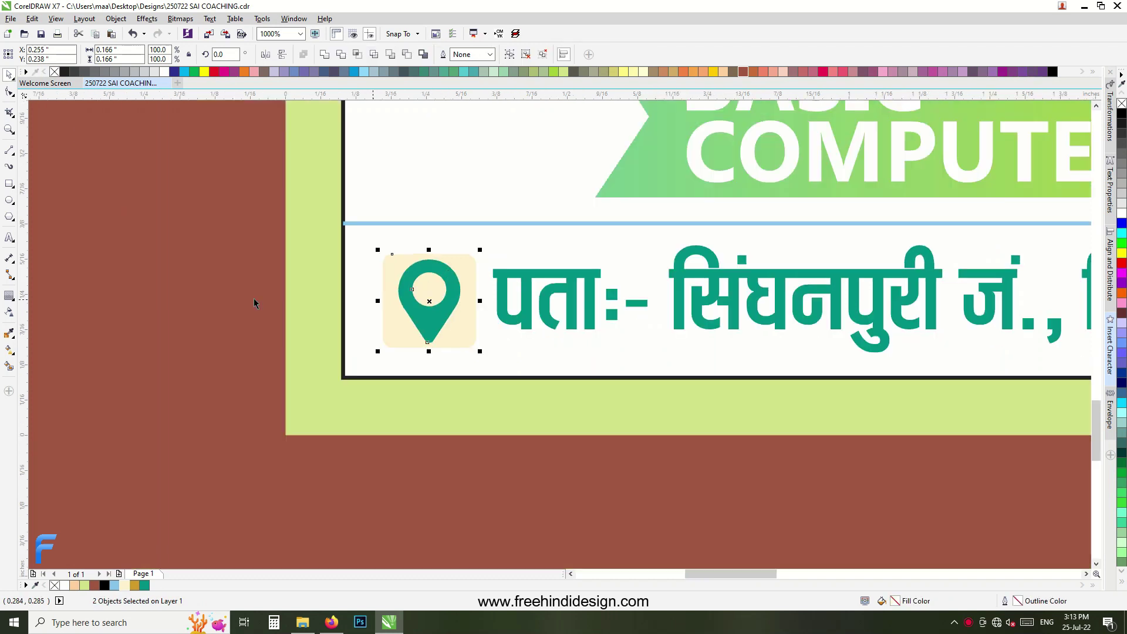
pyautogui.scroll(-2, 448, 278)
pyautogui.press('Escape')
pyautogui.click(463, 277)
pyautogui.click(134, 585)
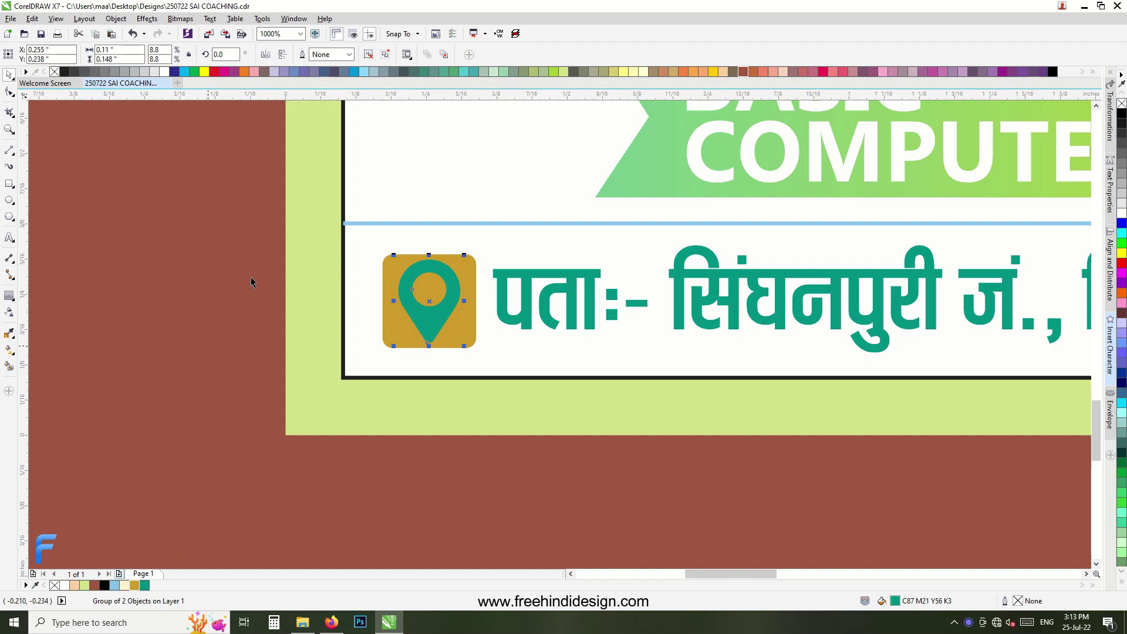
pyautogui.click(164, 72)
# Check the blue divider line, then select the Classes text.
pyautogui.scroll(2, 446, 276)
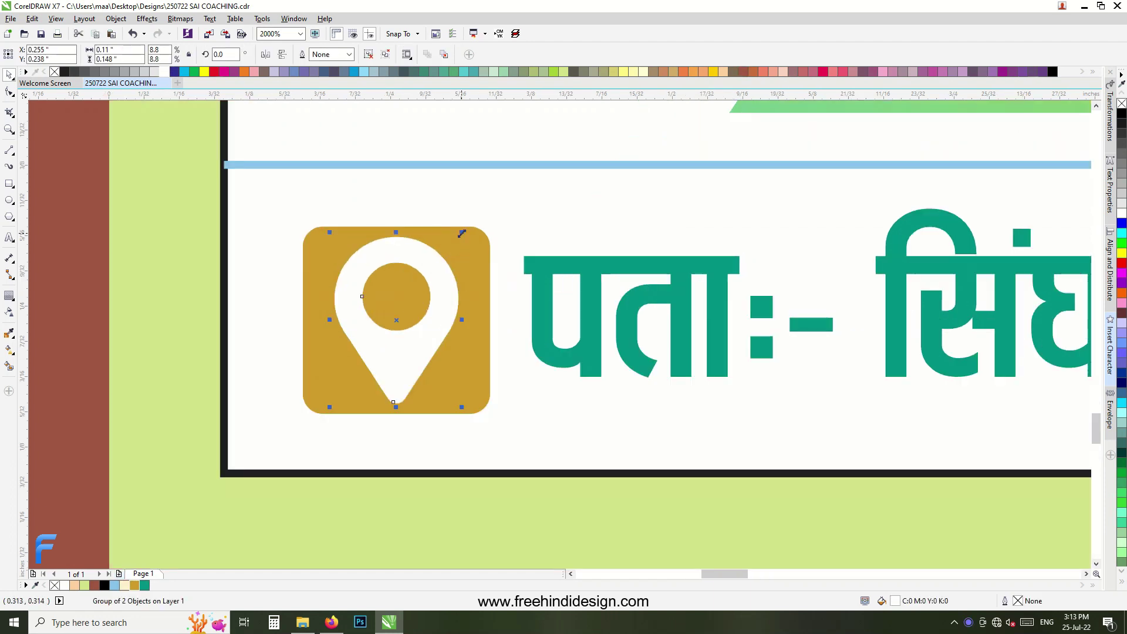
pyautogui.click(235, 165)
pyautogui.scroll(2, 331, 252)
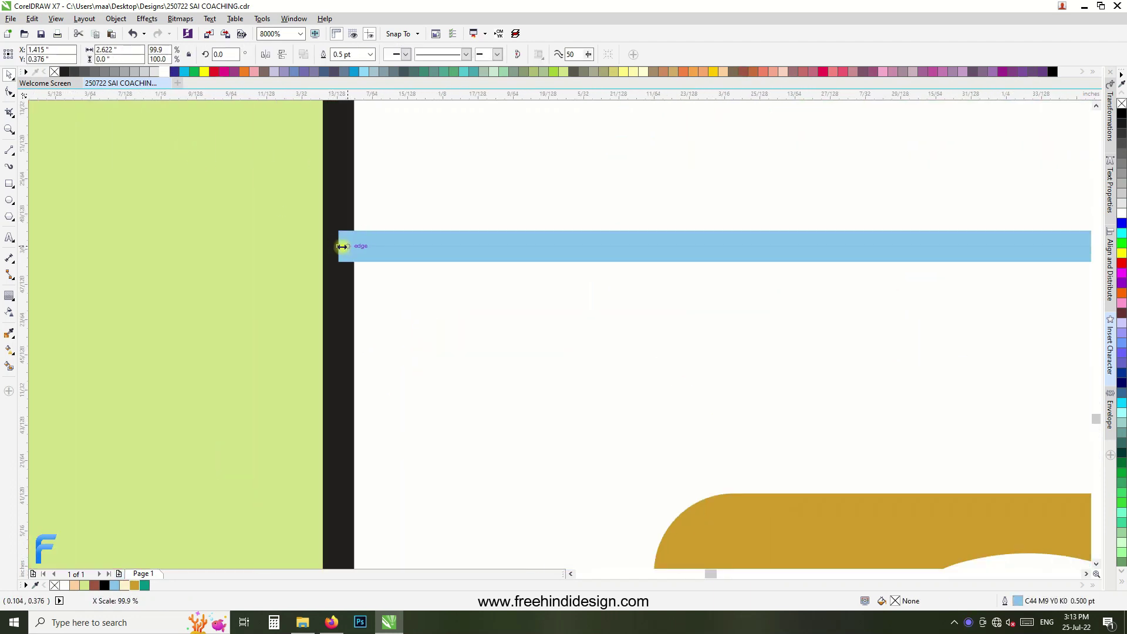
pyautogui.scroll(-4, 352, 246)
pyautogui.scroll(-1, 470, 323)
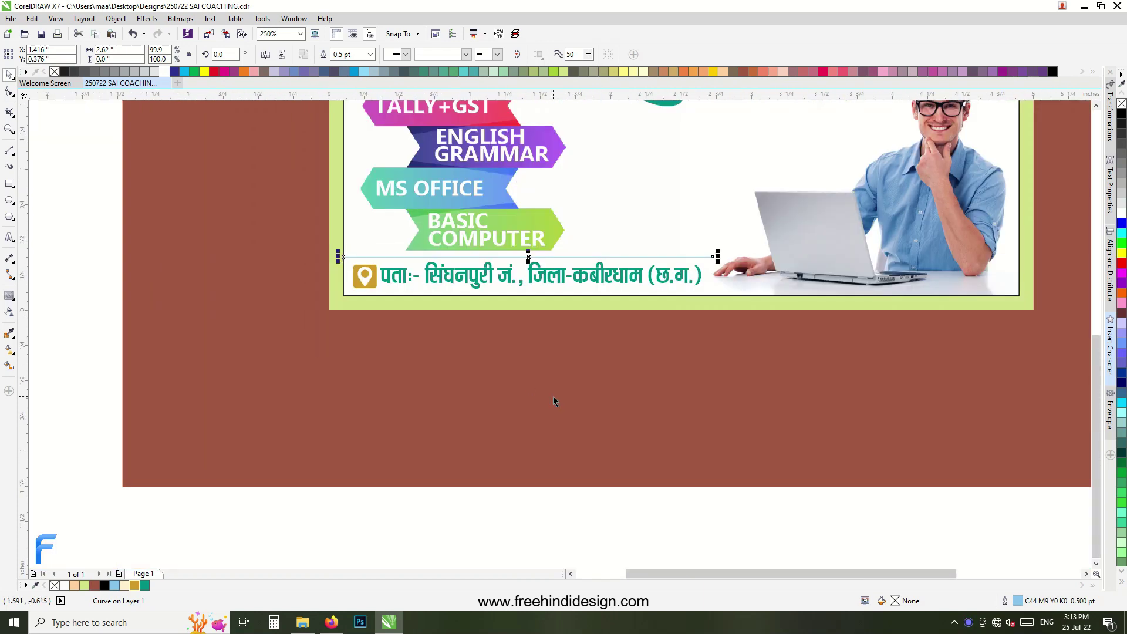
pyautogui.scroll(-1, 554, 397)
pyautogui.press('Escape')
pyautogui.scroll(1, 532, 365)
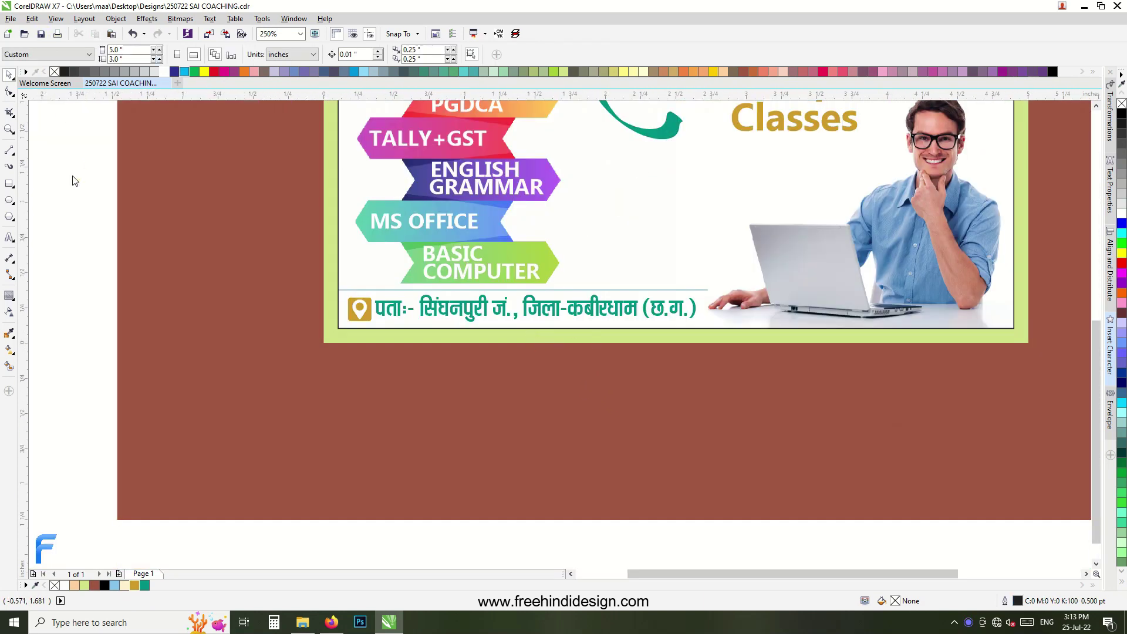
pyautogui.scroll(-2, 376, 338)
pyautogui.scroll(1, 663, 132)
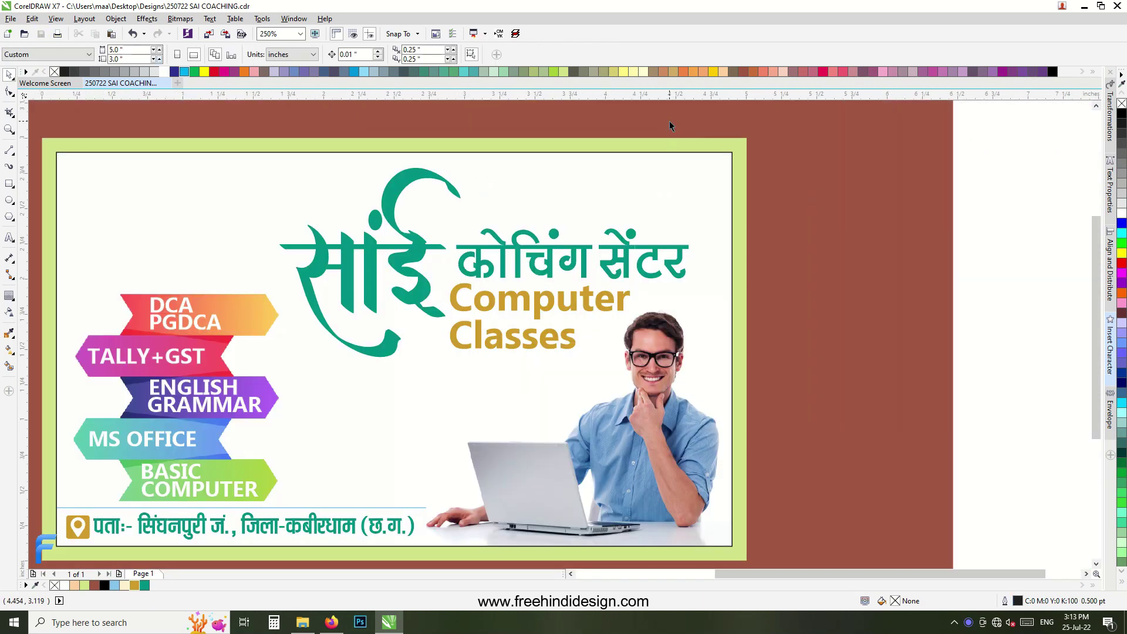
pyautogui.click(513, 336)
# Duplicate Classes to the card's top right, unbolded and at 11 pt.
pyautogui.moveTo(529, 335); pyautogui.dragTo(634, 183)
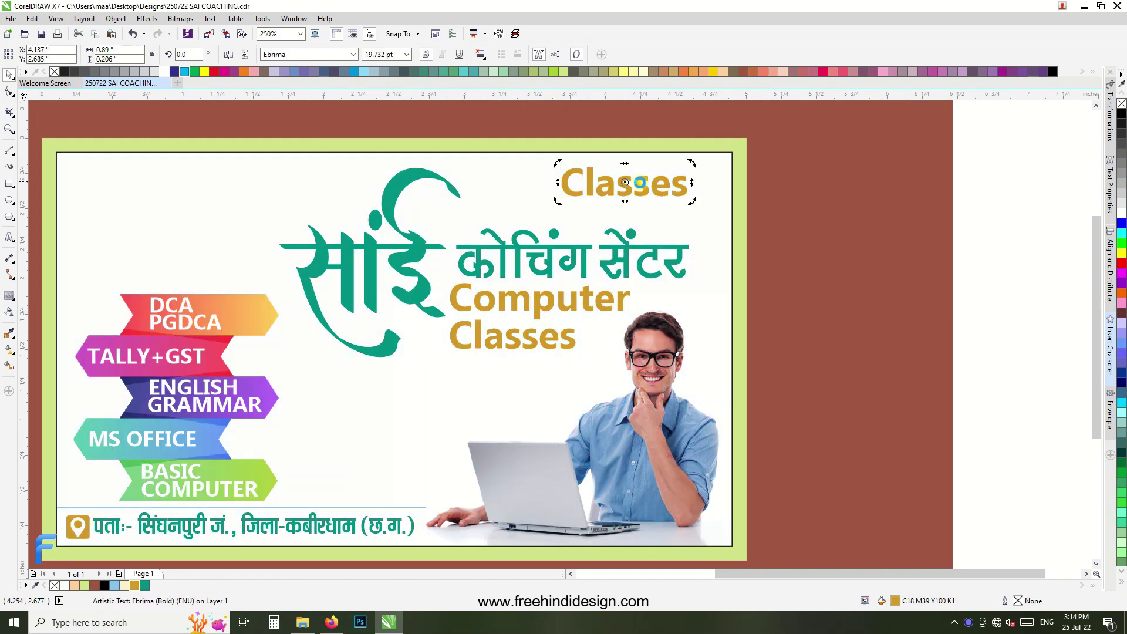
pyautogui.scroll(1, 640, 176)
pyautogui.hotkey('ctrl', 'b')
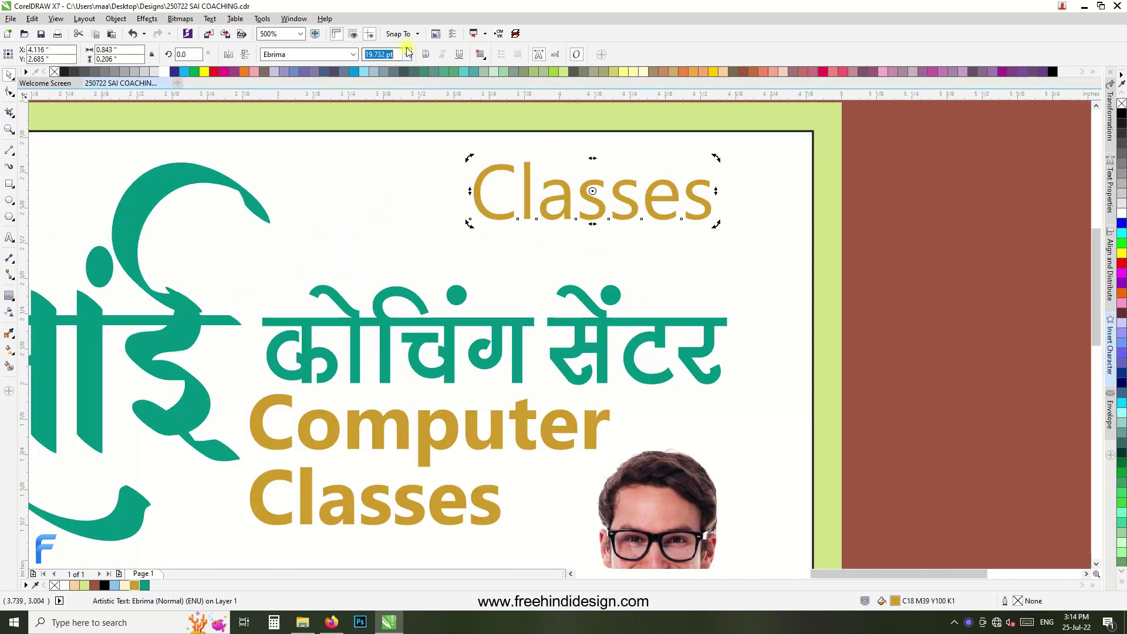
pyautogui.click(407, 54)
# Replace the copy's text with the phone number and set it in the Enigmatic font.
pyautogui.doubleClick(612, 188)
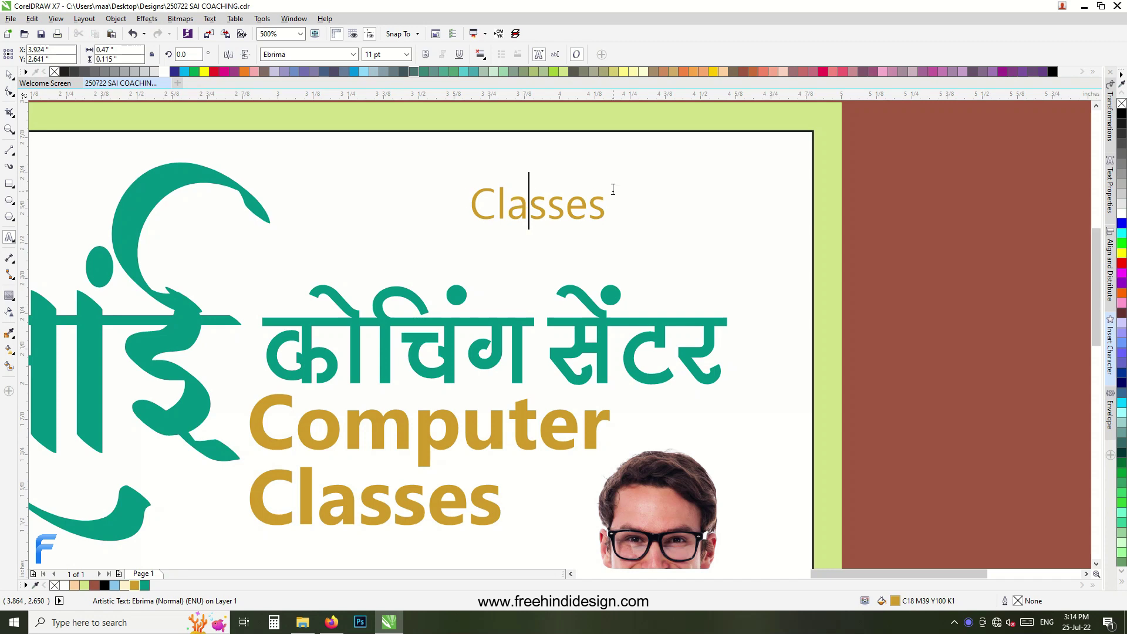
pyautogui.hotkey('ctrl', 'a')
pyautogui.write('123456789')
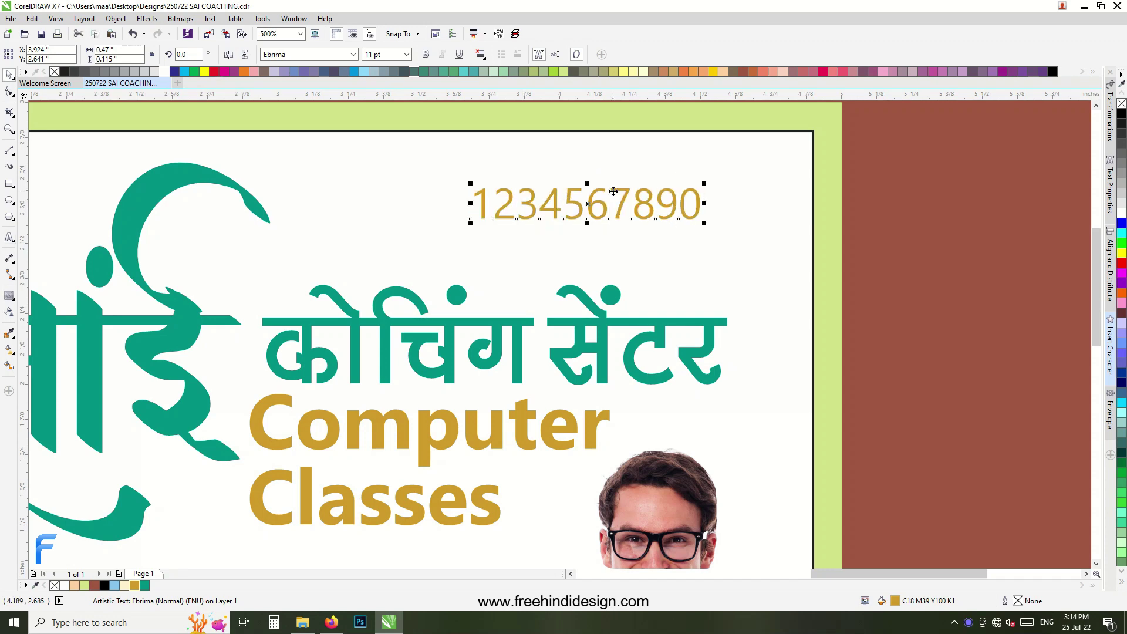
pyautogui.click(352, 54)
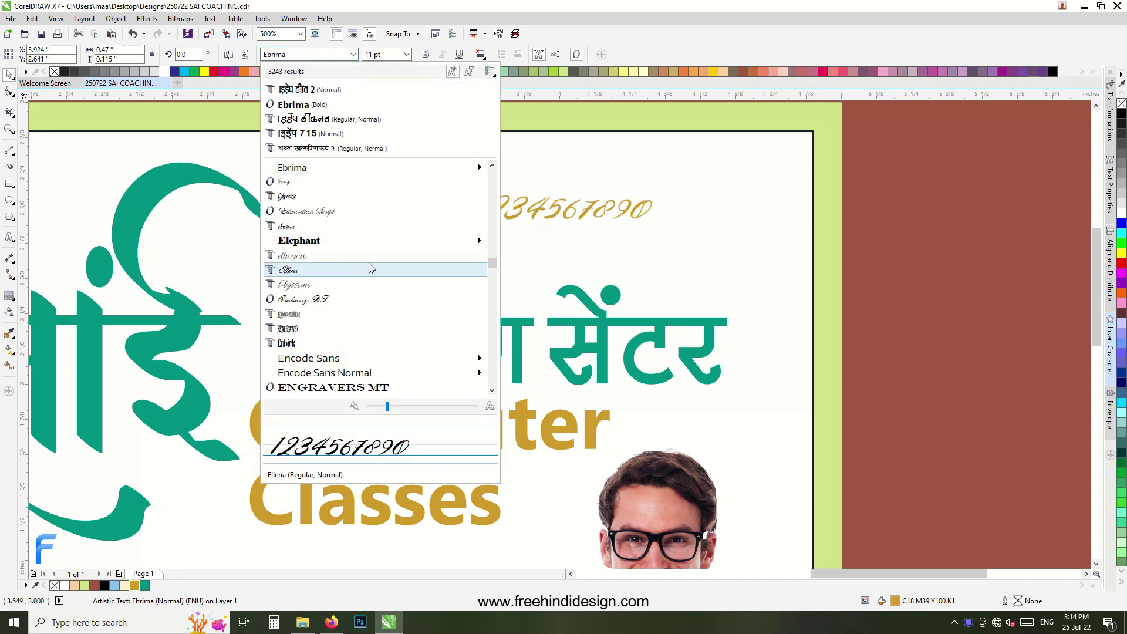
pyautogui.scroll(-3, 330, 354)
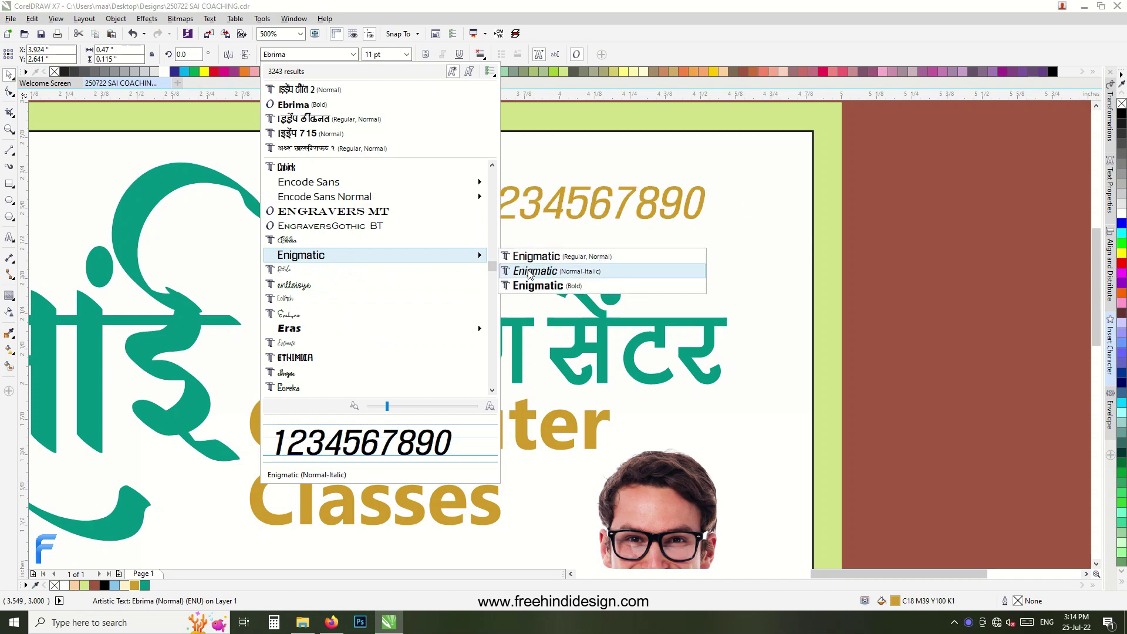
pyautogui.click(527, 260)
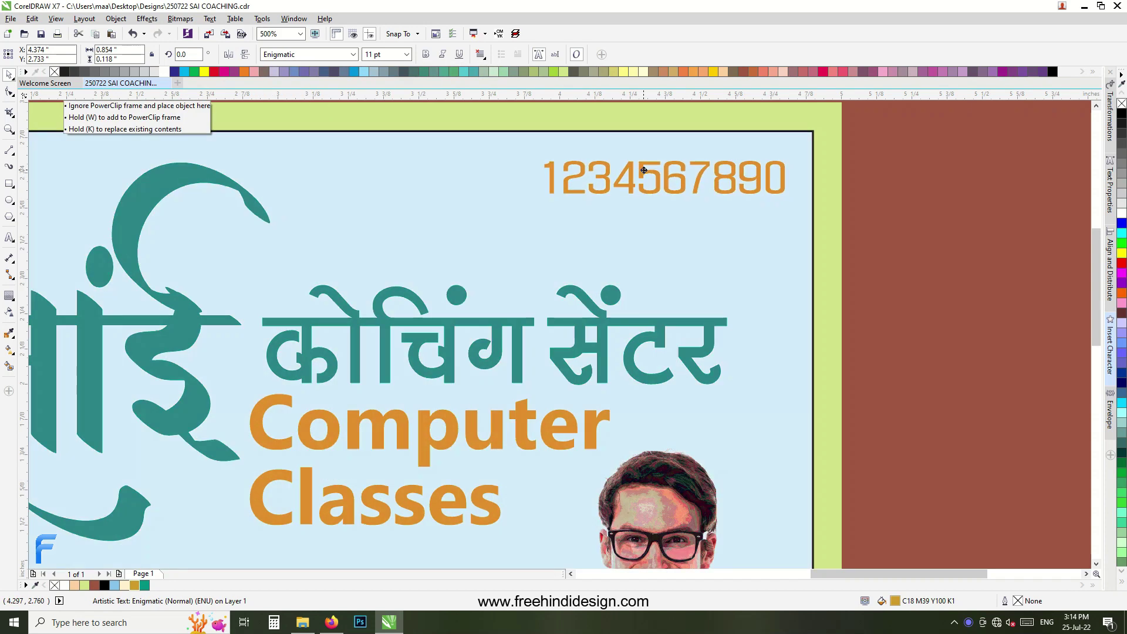
pyautogui.scroll(-4, 519, 233)
pyautogui.press('Escape')
pyautogui.click(539, 214)
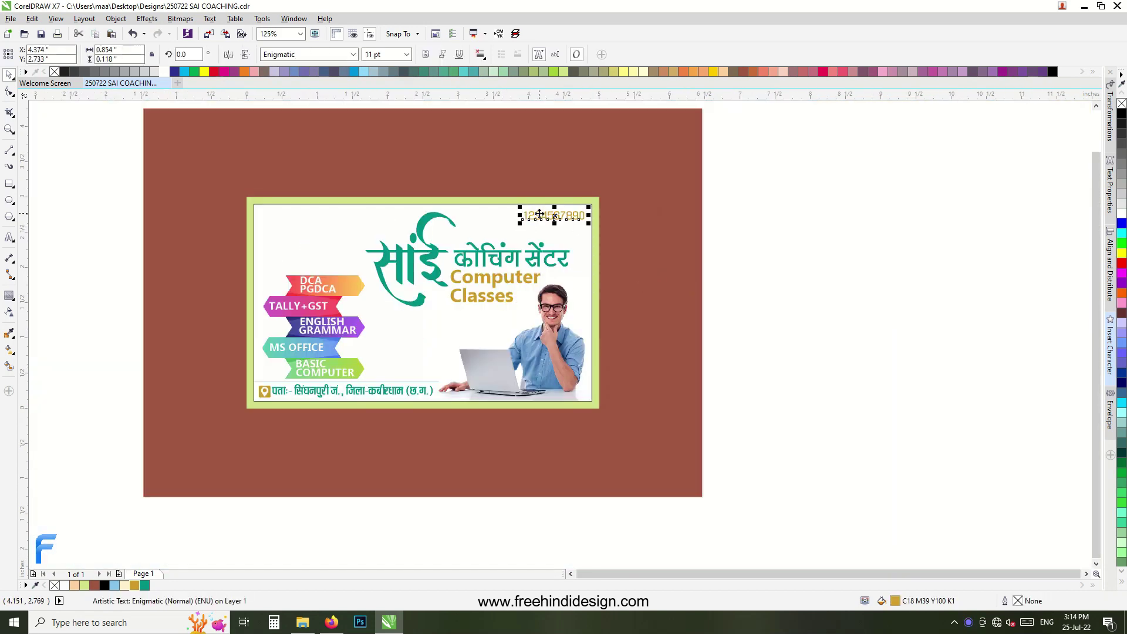
pyautogui.scroll(2, 528, 212)
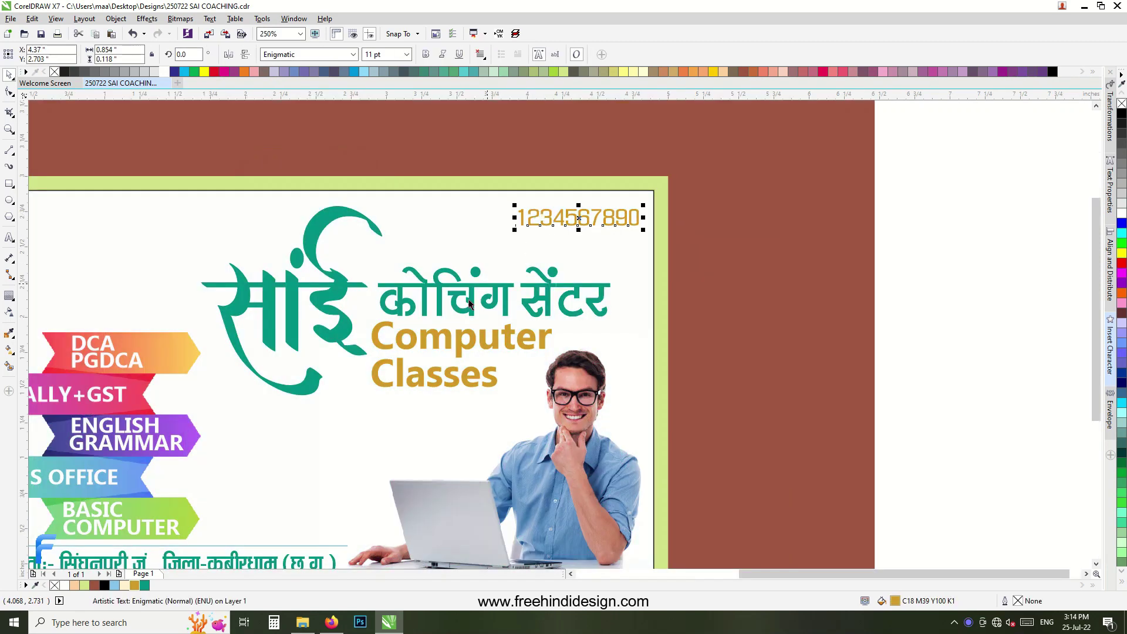
# Move the phone picture near the card and trace it into vector outlines.
pyautogui.scroll(-1, 562, 237)
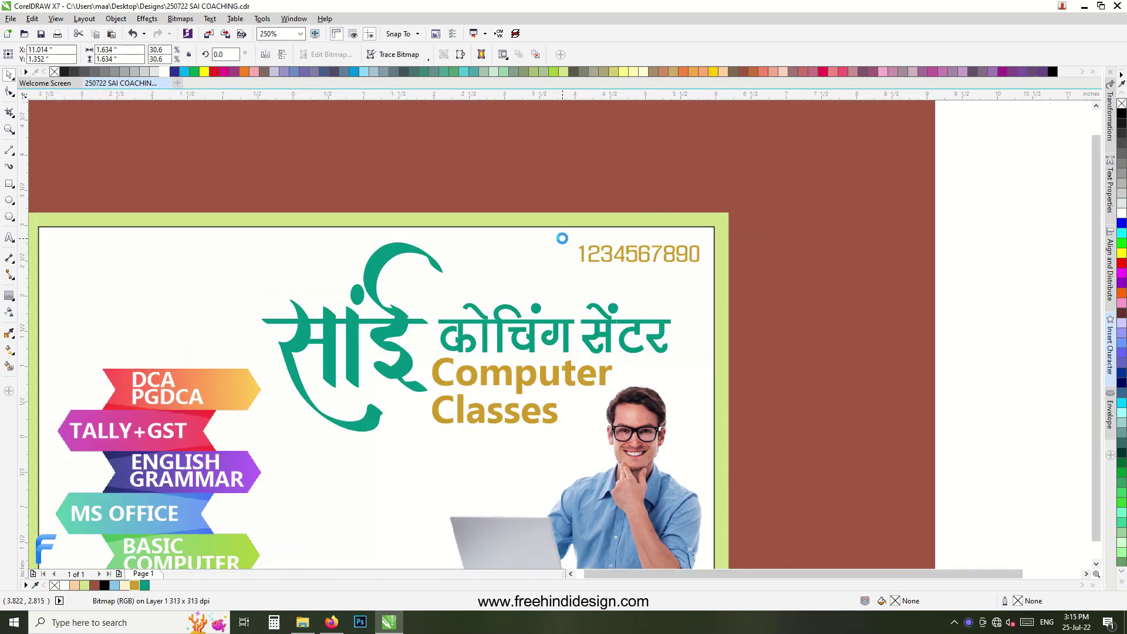
pyautogui.scroll(-2, 562, 238)
pyautogui.moveTo(1005, 319)
pyautogui.mouseDown()
pyautogui.moveTo(755, 250)
pyautogui.moveTo(728, 226)
pyautogui.mouseUp()
pyautogui.rightClick(728, 226)
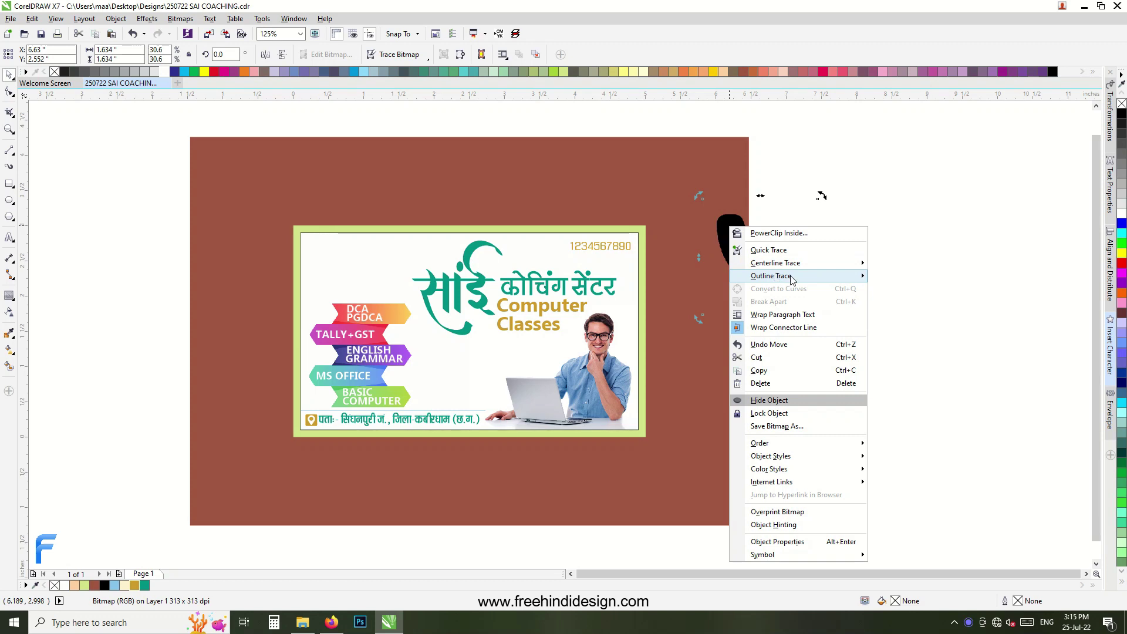
pyautogui.click(790, 287)
pyautogui.click(620, 390)
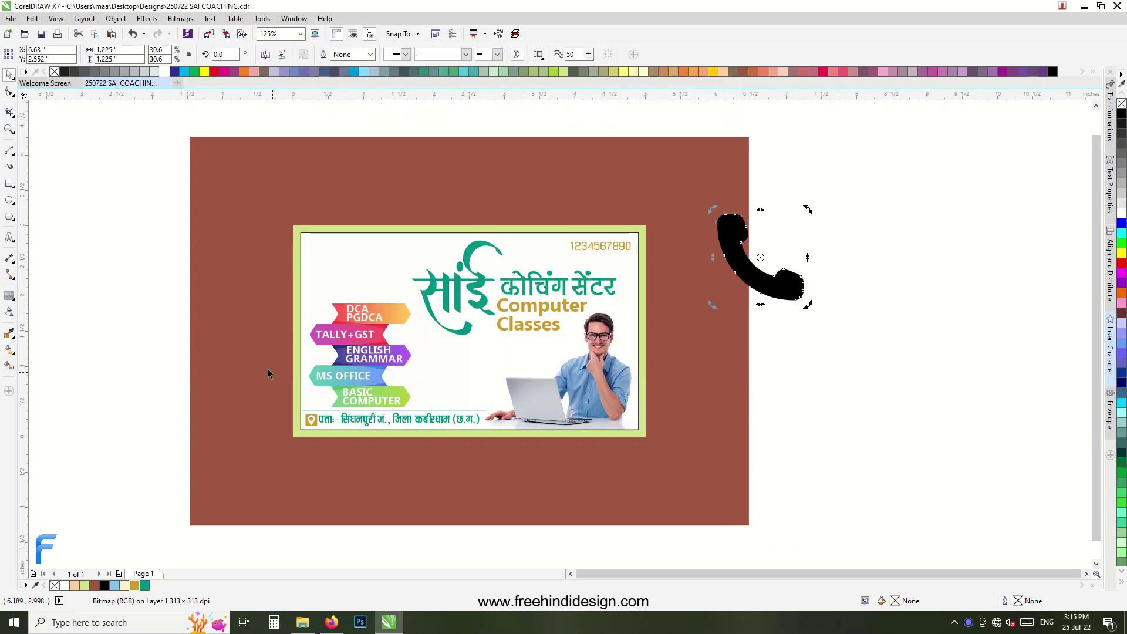
# Duplicate the gold pin-icon square and place the copy just left of the phone number.
pyautogui.click(317, 423)
pyautogui.press('Tab')
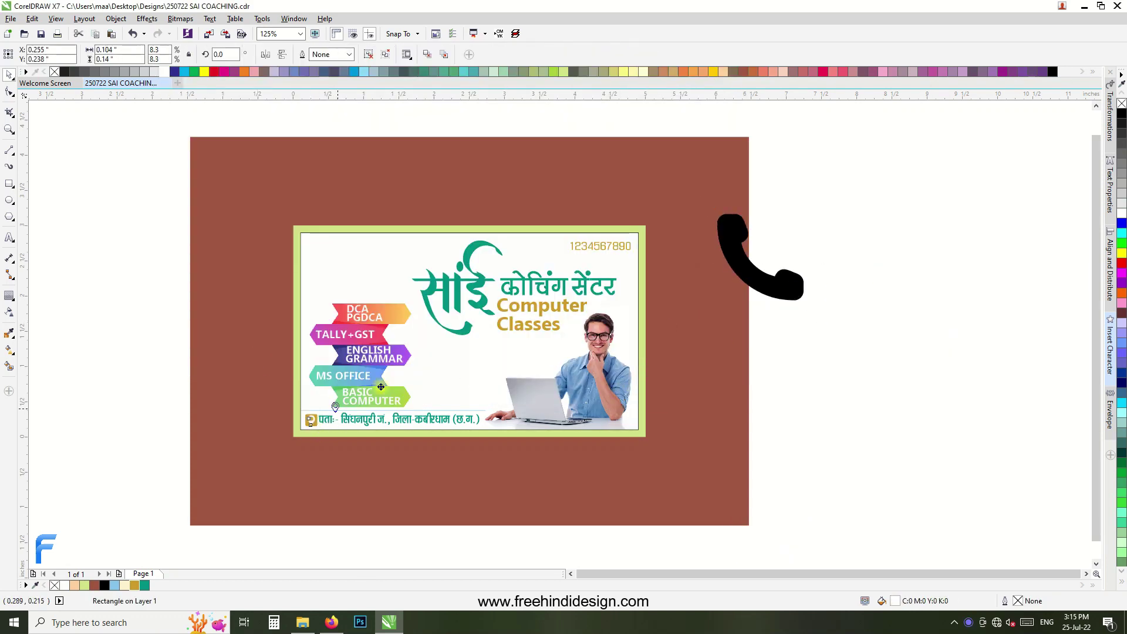
pyautogui.scroll(2, 312, 420)
pyautogui.scroll(2, 311, 421)
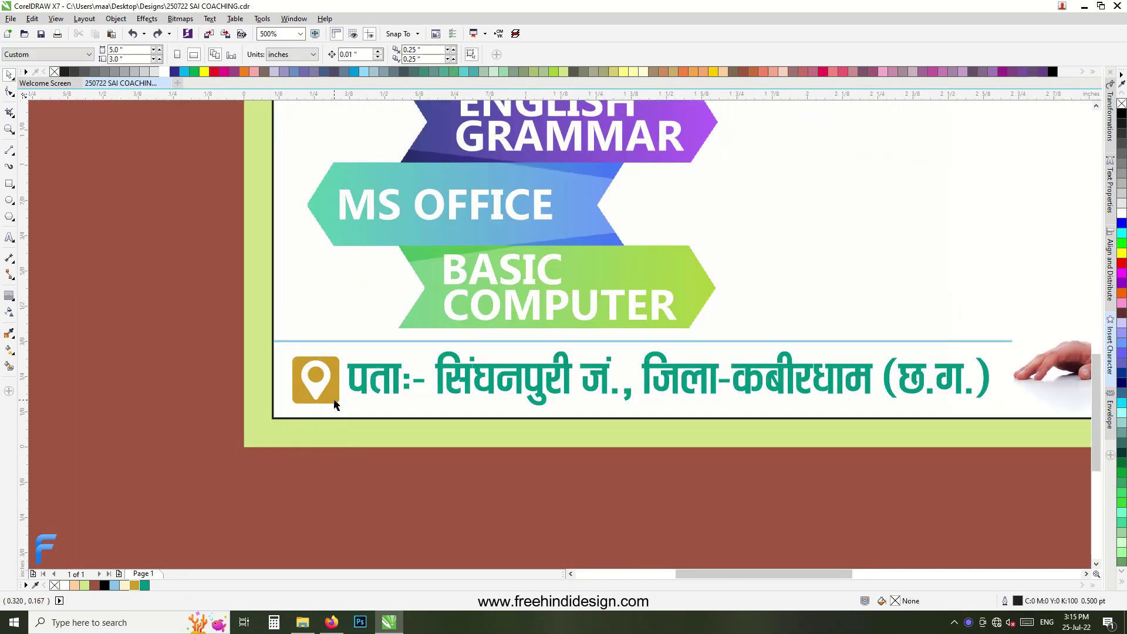
pyautogui.moveTo(315, 379); pyautogui.dragTo(746, 222)
pyautogui.scroll(-4, 477, 436)
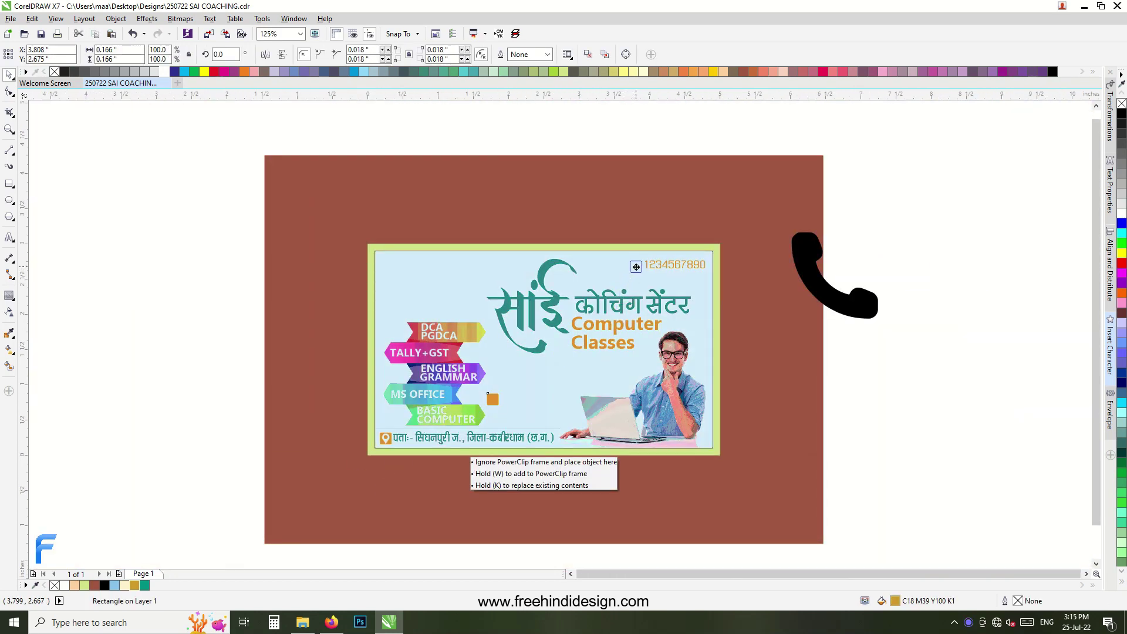
pyautogui.moveTo(493, 399); pyautogui.dragTo(635, 265)
pyautogui.scroll(6, 635, 266)
pyautogui.scroll(-2, 666, 315)
pyautogui.moveTo(666, 315); pyautogui.dragTo(566, 304)
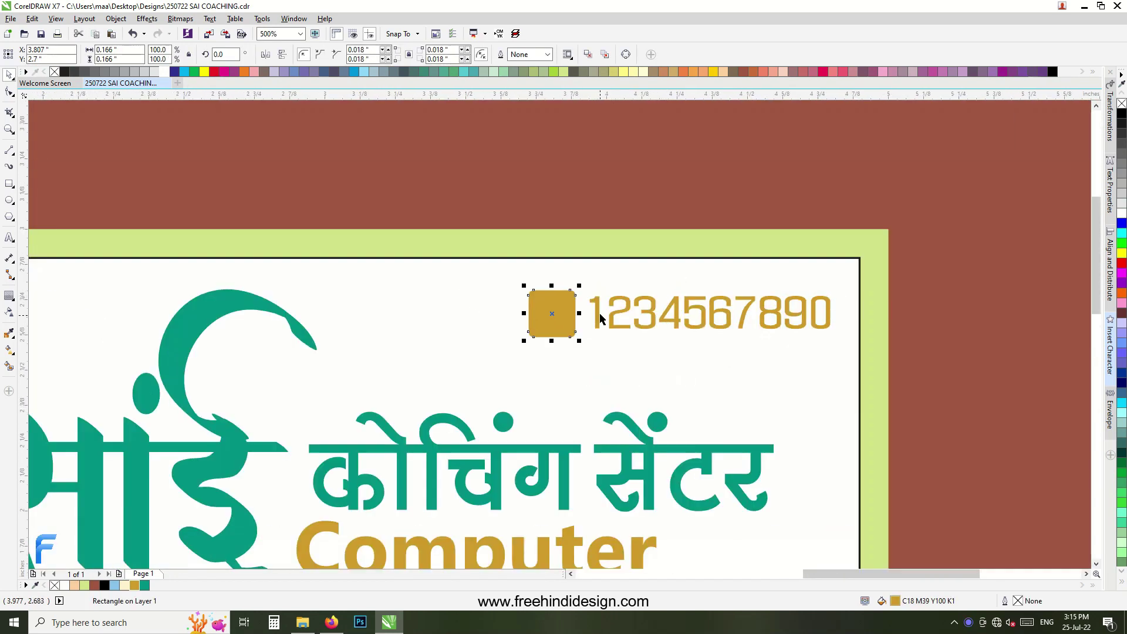
# Shrink the traced phone icon, fit it inside the gold square and colour it white.
pyautogui.keyDown('shift'); pyautogui.click(596, 303); pyautogui.keyUp('shift')
pyautogui.scroll(-4, 464, 305)
pyautogui.click(667, 301)
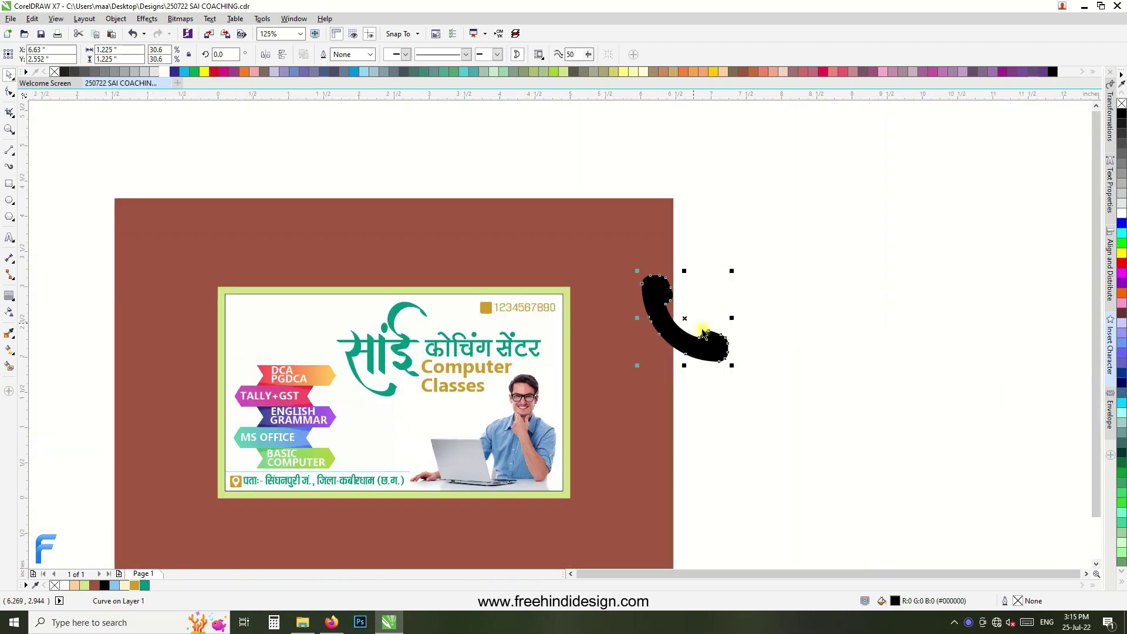
pyautogui.moveTo(729, 366); pyautogui.dragTo(669, 304)
pyautogui.scroll(2, 530, 327)
pyautogui.moveTo(780, 251)
pyautogui.mouseDown()
pyautogui.moveTo(456, 253)
pyautogui.moveTo(458, 304)
pyautogui.mouseUp()
pyautogui.scroll(4, 457, 304)
pyautogui.moveTo(531, 269); pyautogui.dragTo(485, 289)
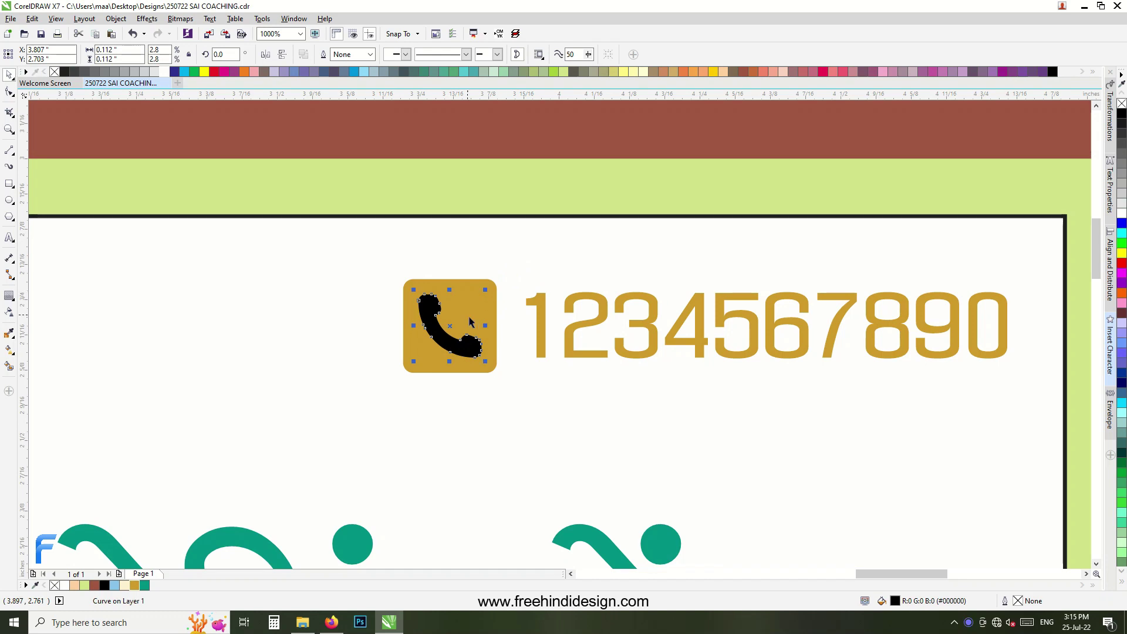
pyautogui.click(162, 71)
pyautogui.scroll(-2, 617, 264)
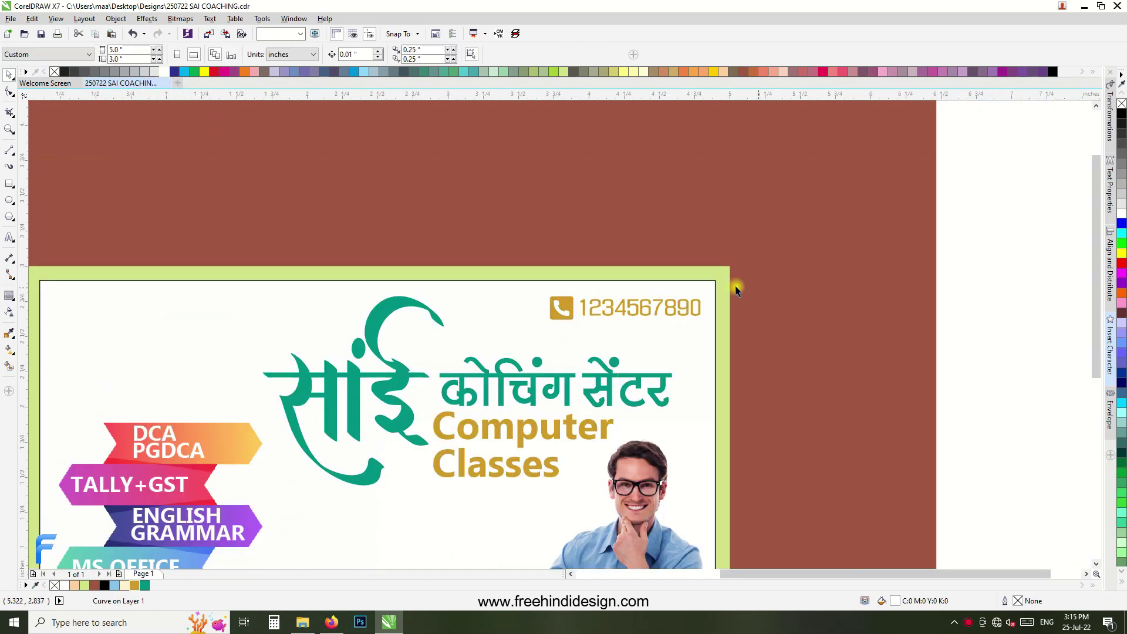
pyautogui.press('Escape')
# Check the कोचिंग सेंटर title's placement, then select the cloud picture beside the page.
pyautogui.scroll(-2, 616, 264)
pyautogui.scroll(1, 485, 347)
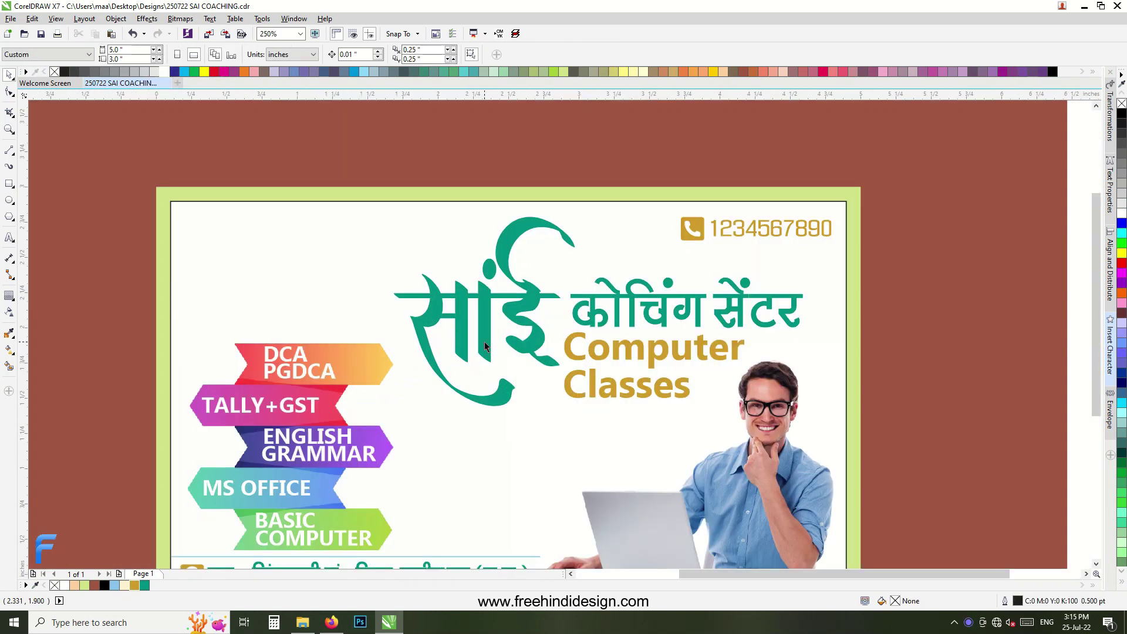
pyautogui.click(594, 299)
pyautogui.scroll(1, 581, 298)
pyautogui.scroll(-1, 578, 297)
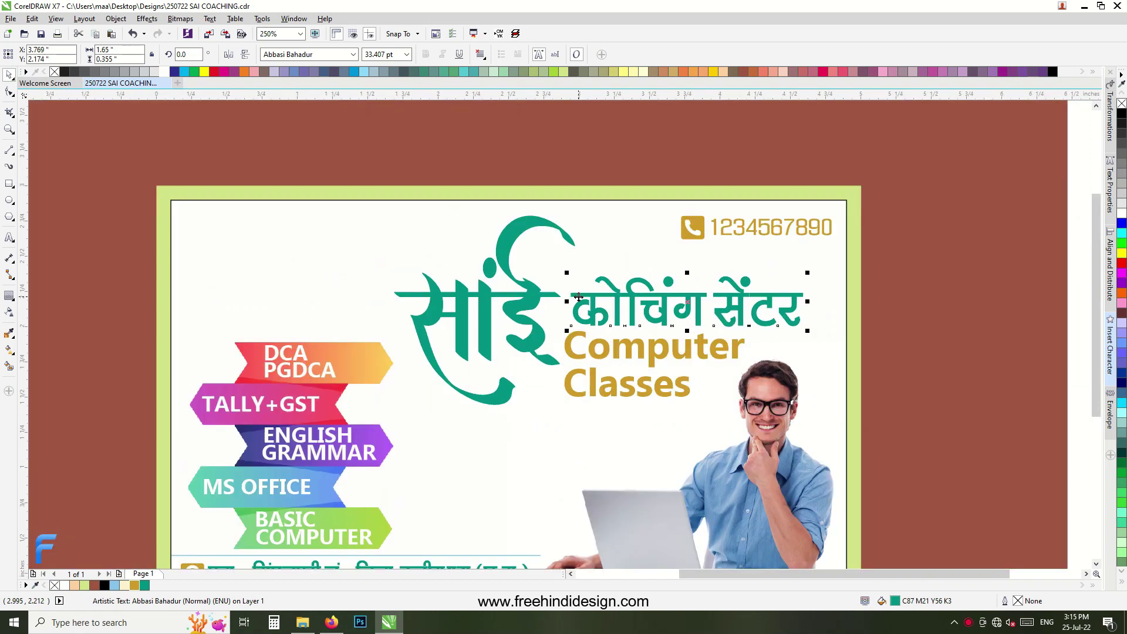
pyautogui.scroll(-1, 579, 298)
pyautogui.press('Escape')
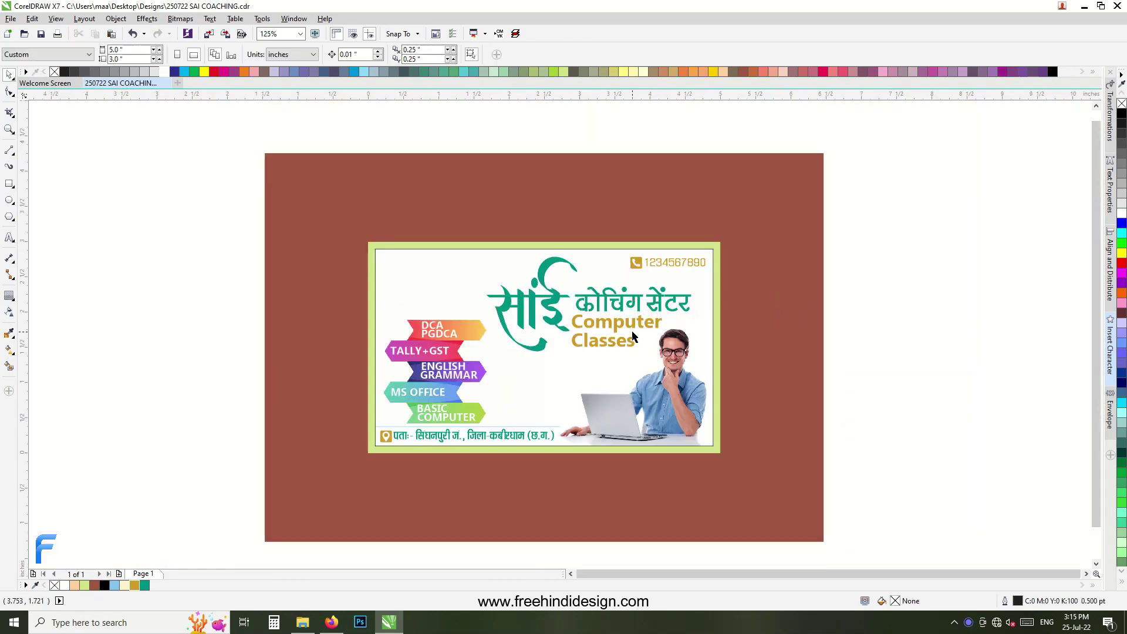
pyautogui.click(322, 230)
pyautogui.scroll(1, 413, 347)
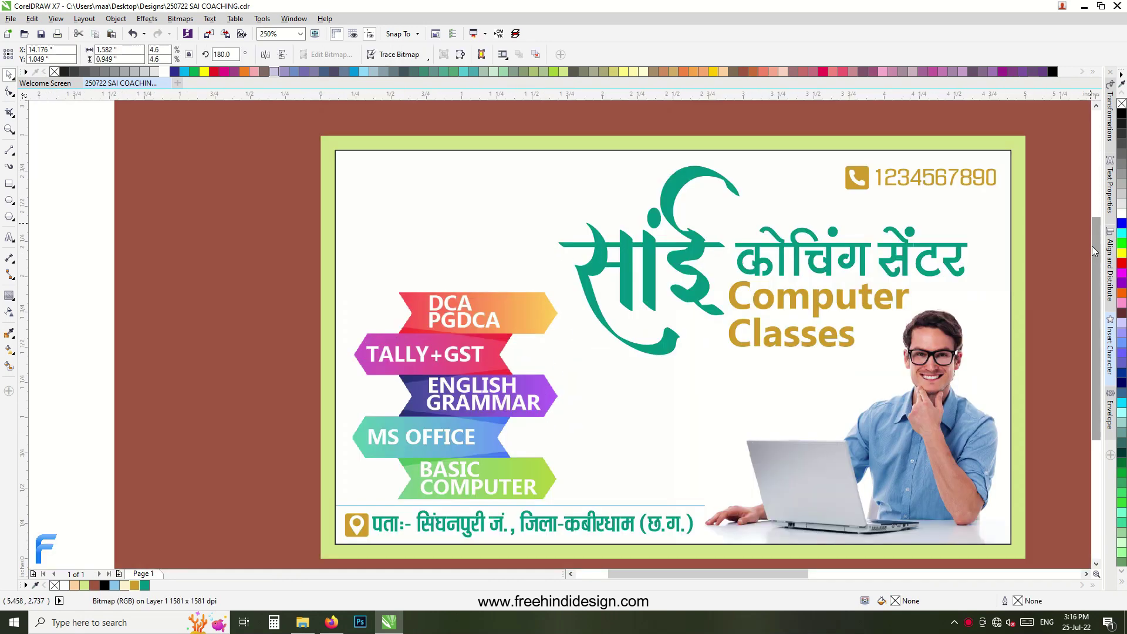
# Move the cloud and megaphone graphics together onto the card's top-left corner.
pyautogui.scroll(-1, 283, 233)
pyautogui.press('Escape')
pyautogui.scroll(-1, 285, 233)
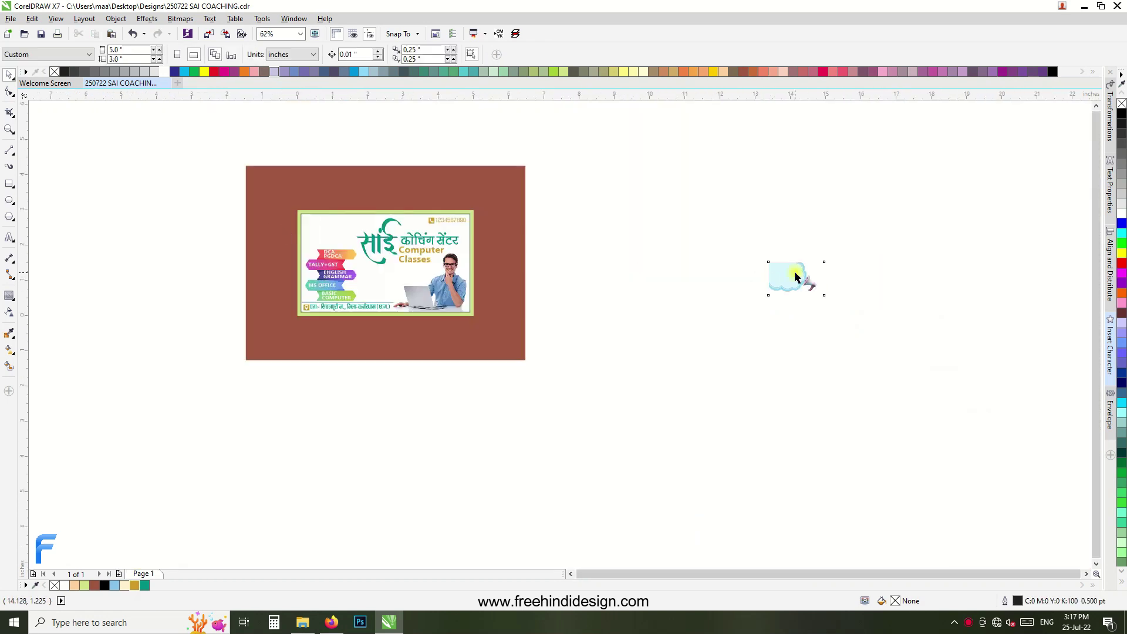
pyautogui.moveTo(796, 276); pyautogui.dragTo(305, 188)
pyautogui.scroll(2, 306, 188)
pyautogui.moveTo(382, 188); pyautogui.dragTo(423, 358)
pyautogui.keyDown('shift'); pyautogui.click(377, 271); pyautogui.keyUp('shift')
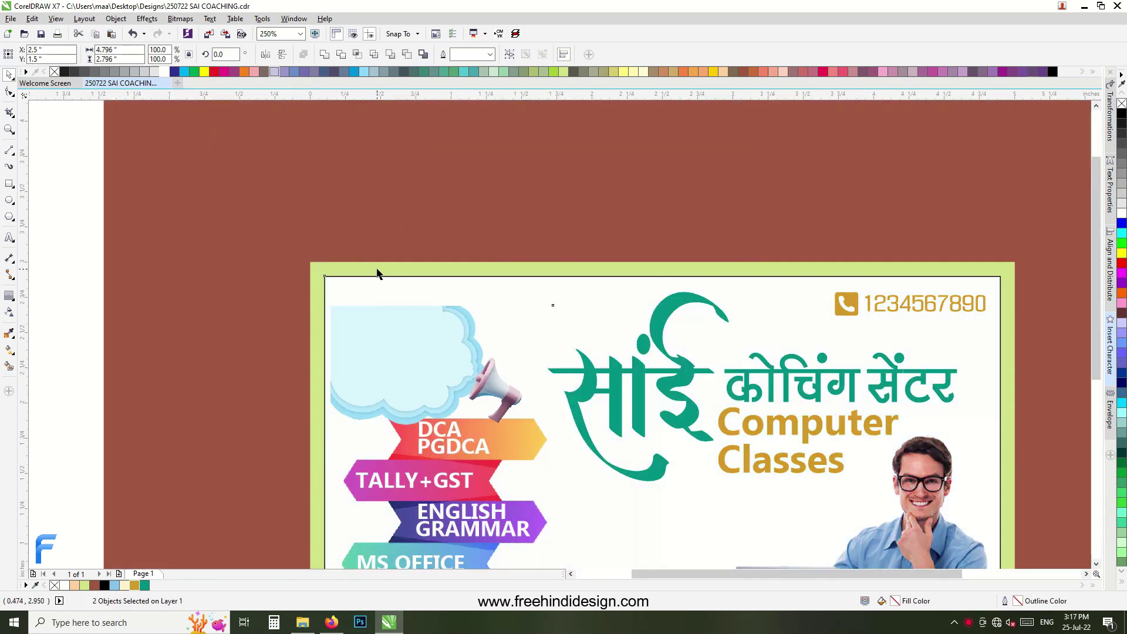
pyautogui.press('t')
# Fine-tune the cloud so its top sits snug against the card border.
pyautogui.click(430, 290)
pyautogui.scroll(5, 430, 290)
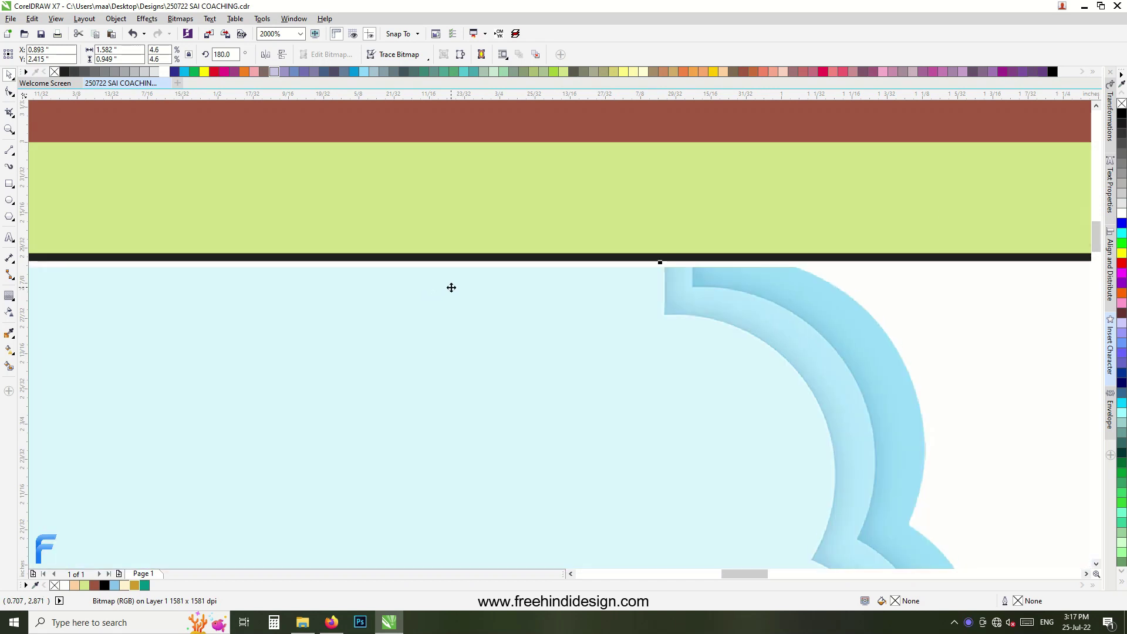
pyautogui.scroll(2, 450, 285)
pyautogui.moveTo(499, 277); pyautogui.dragTo(503, 268)
pyautogui.scroll(-2, 189, 282)
pyautogui.scroll(2, 171, 261)
pyautogui.moveTo(171, 262)
pyautogui.mouseDown()
pyautogui.moveTo(169, 232)
pyautogui.moveTo(133, 234)
pyautogui.mouseUp()
pyautogui.scroll(1, 176, 246)
# Create a Fees text line in the Enigmatic font and size it inside the cloud.
pyautogui.scroll(-4, 133, 234)
pyautogui.scroll(-4, 241, 244)
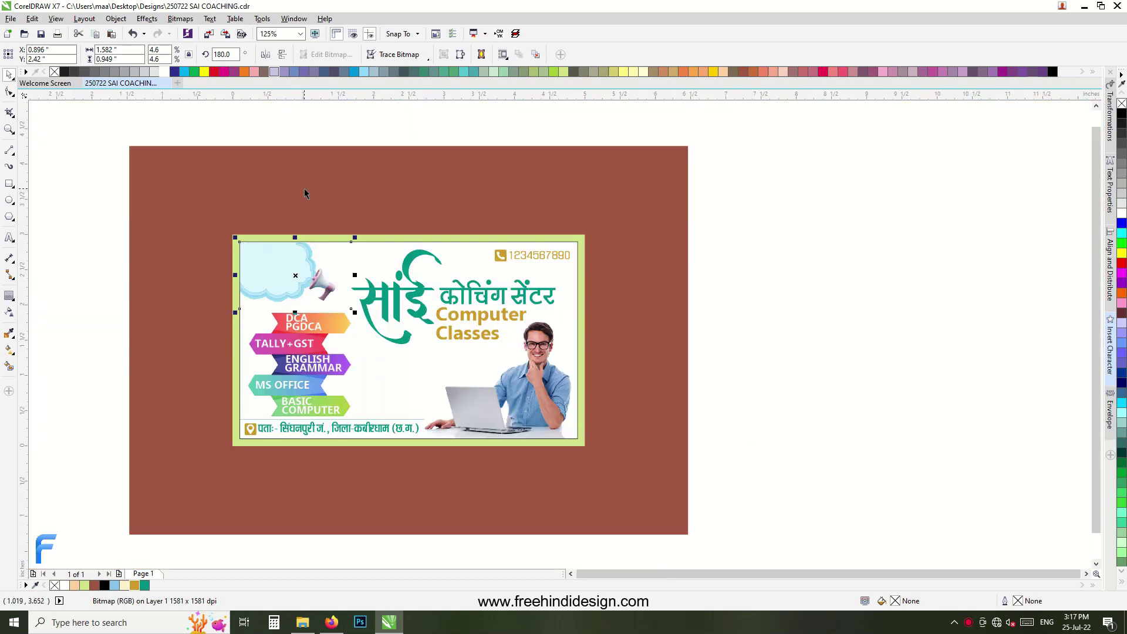
pyautogui.click(304, 191)
pyautogui.click(10, 236)
pyautogui.click(65, 241)
pyautogui.write('Fees')
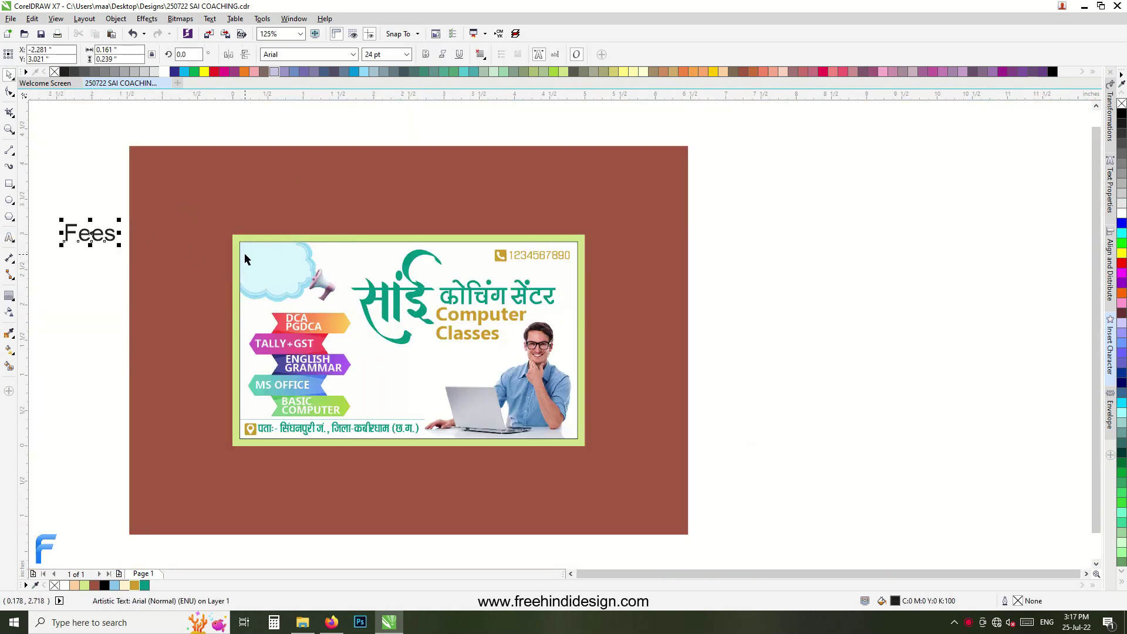
pyautogui.moveTo(98, 233); pyautogui.dragTo(276, 252)
pyautogui.scroll(4, 266, 244)
pyautogui.moveTo(403, 315); pyautogui.dragTo(351, 299)
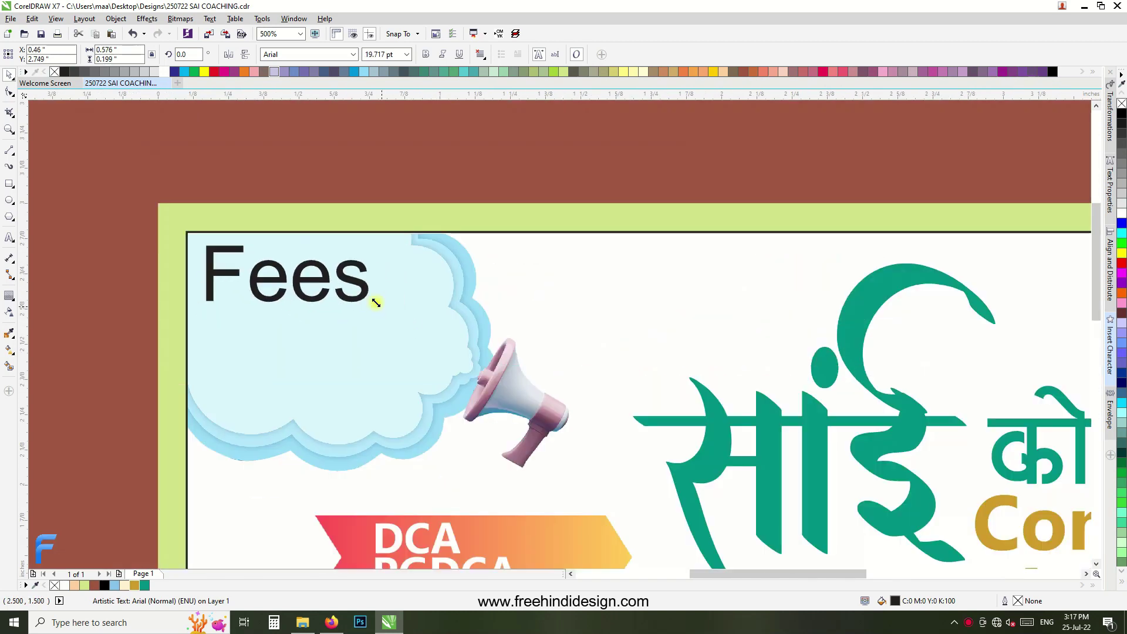
pyautogui.click(353, 55)
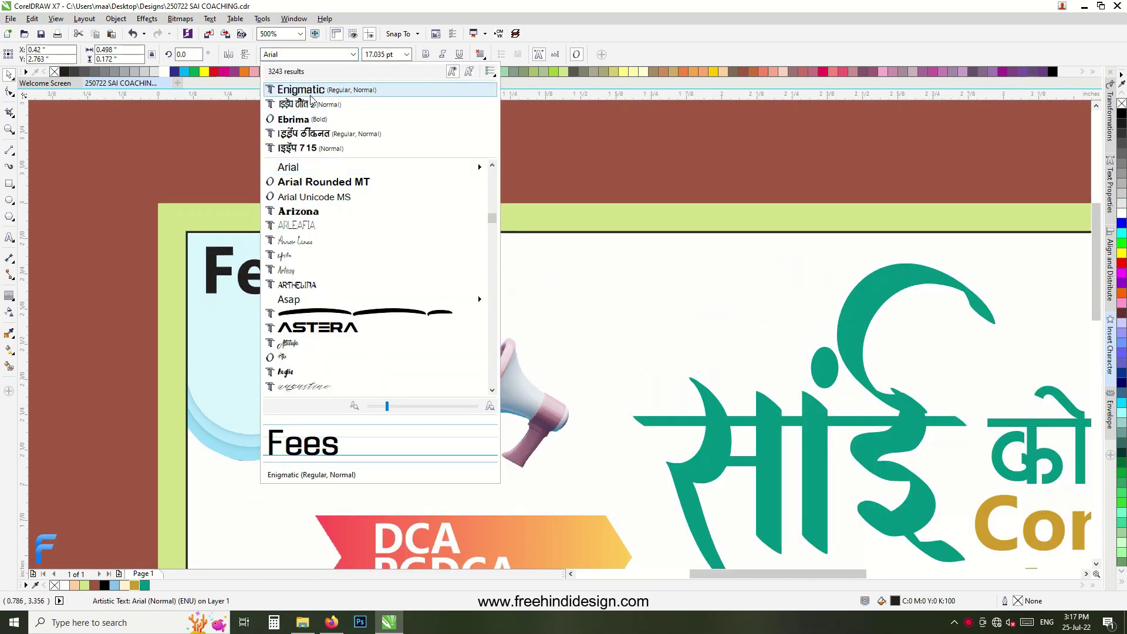
pyautogui.click(312, 90)
pyautogui.moveTo(343, 298)
pyautogui.mouseDown()
pyautogui.moveTo(306, 283)
pyautogui.moveTo(329, 319)
pyautogui.moveTo(321, 329)
pyautogui.mouseUp()
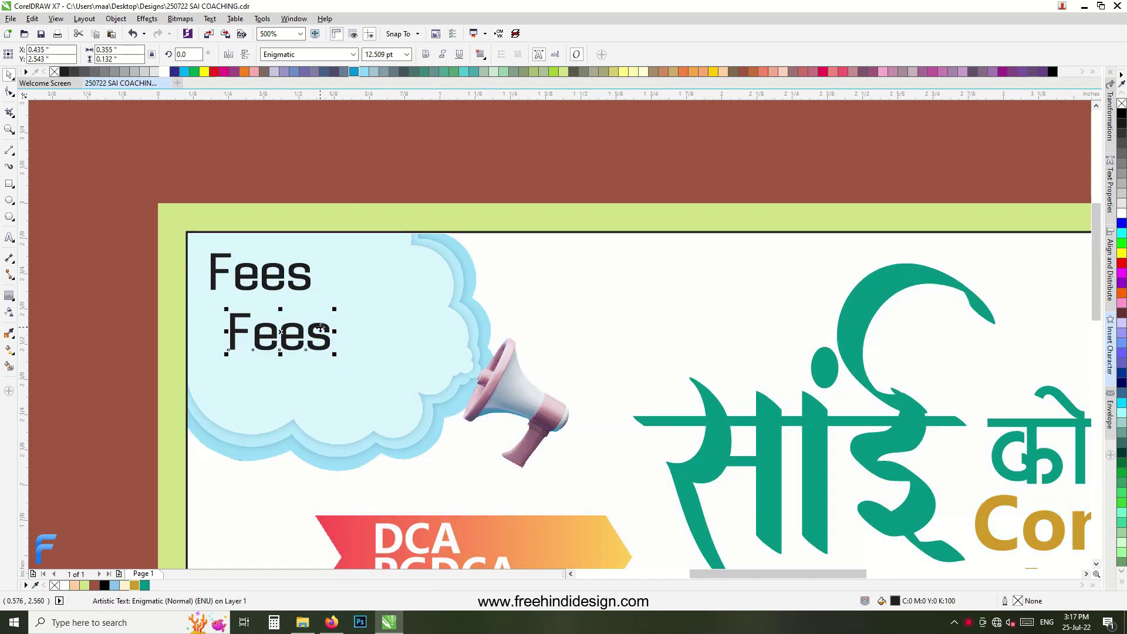
# Turn a copy into a larger bold 300 below Fees and align Fees above it.
pyautogui.doubleClick(312, 325)
pyautogui.write('300')
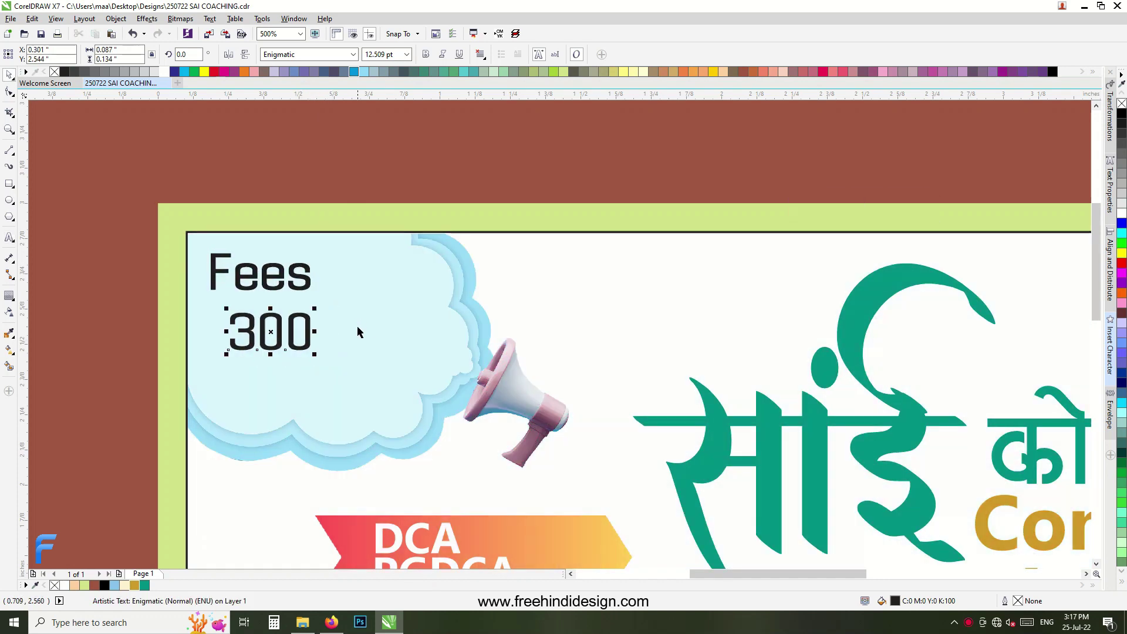
pyautogui.click(426, 54)
pyautogui.moveTo(336, 371); pyautogui.dragTo(369, 361)
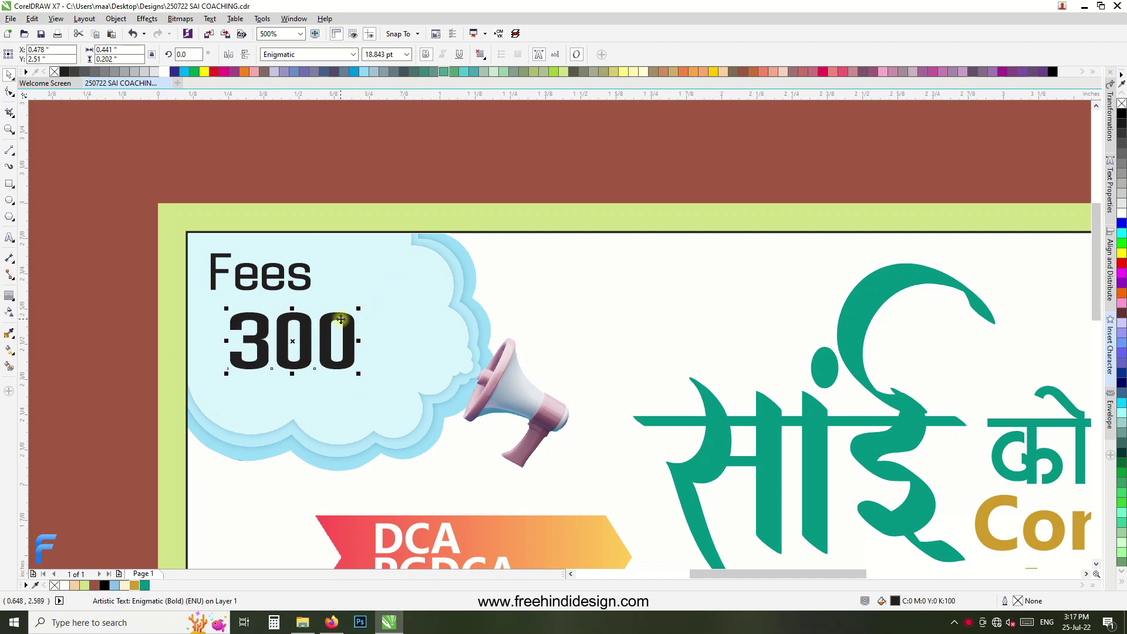
pyautogui.moveTo(299, 274)
pyautogui.mouseDown()
pyautogui.moveTo(332, 278)
pyautogui.moveTo(318, 268)
pyautogui.mouseUp()
pyautogui.scroll(2, 332, 279)
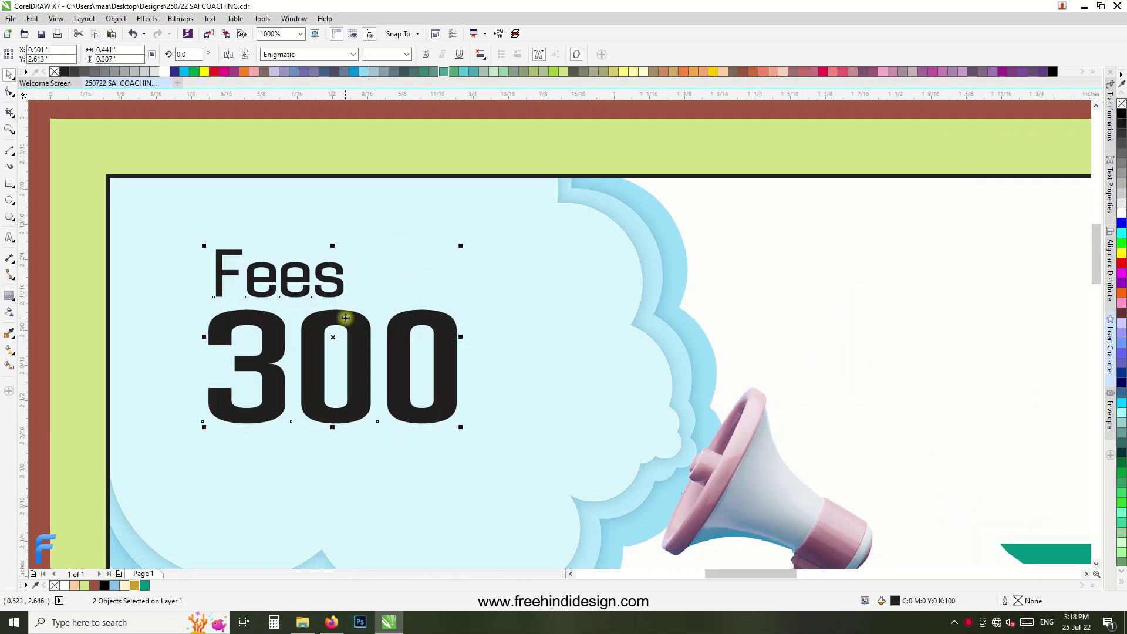
pyautogui.scroll(-2, 389, 262)
pyautogui.click(176, 183)
# Copy Fees below 300 and retype it as Per Month.
pyautogui.click(351, 271)
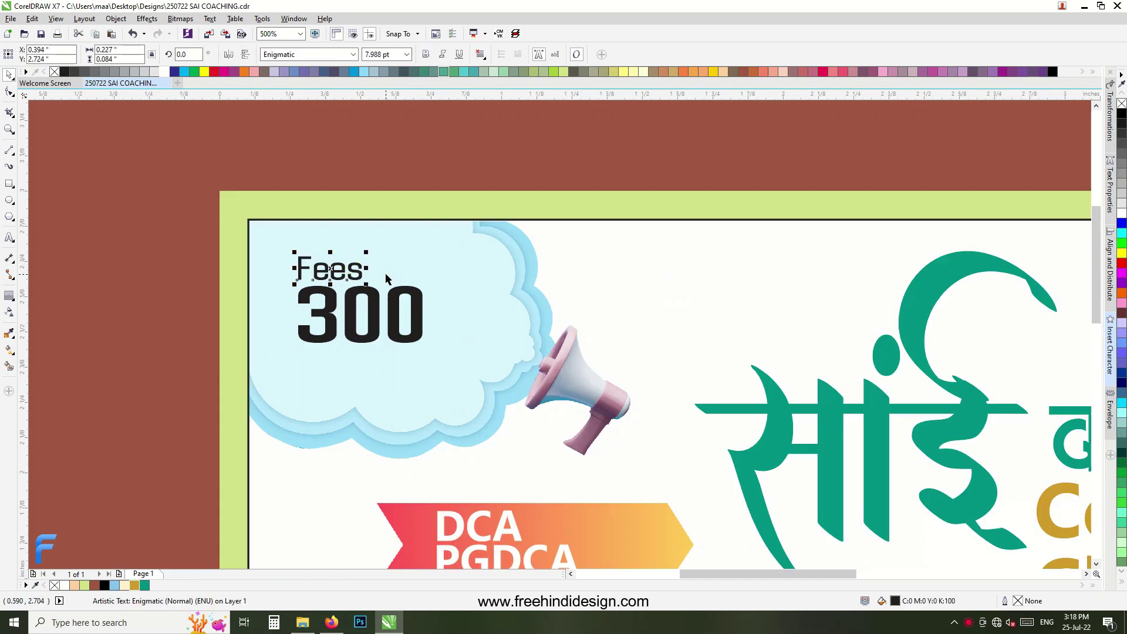
pyautogui.moveTo(351, 271); pyautogui.dragTo(350, 367)
pyautogui.doubleClick(351, 367)
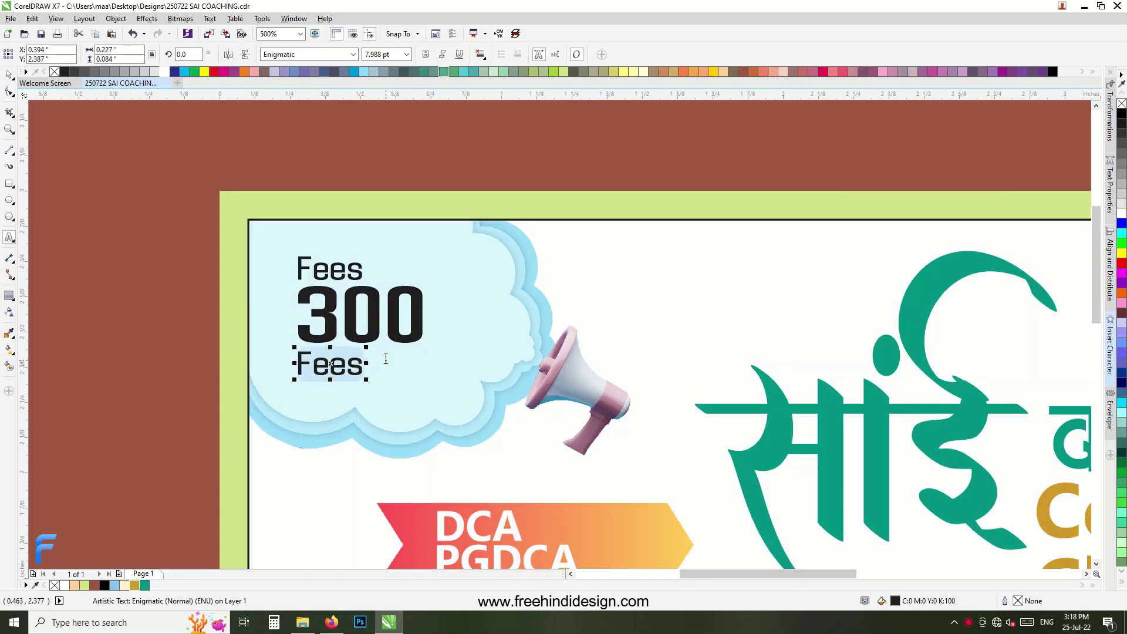
pyautogui.write('Per Month')
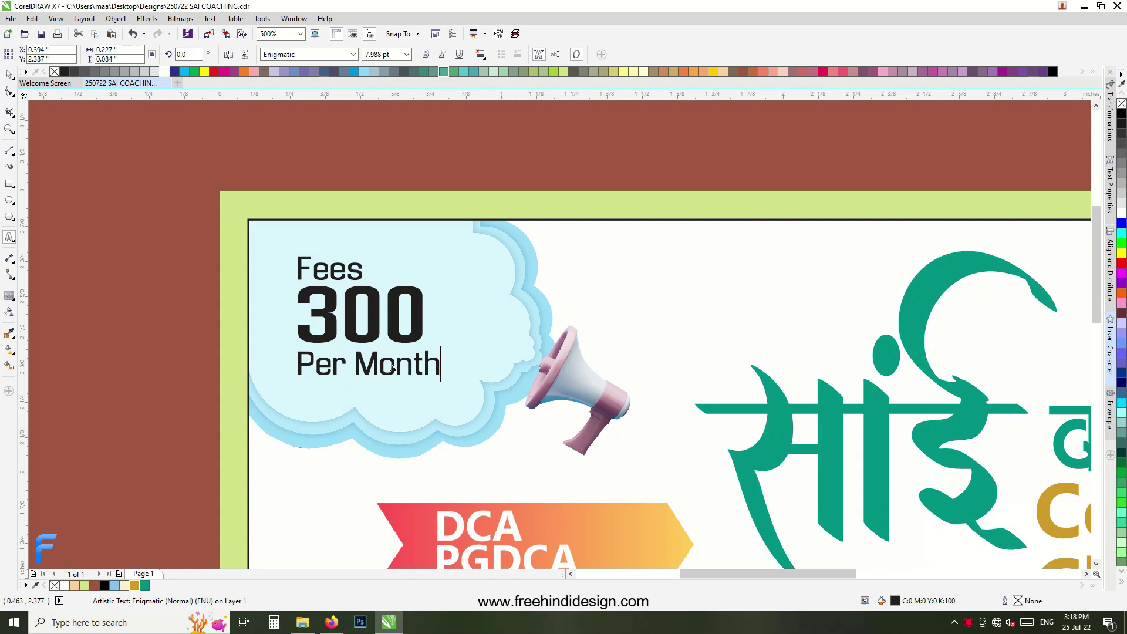
pyautogui.scroll(-2, 358, 347)
# Enlarge the Fees, 300, Per Month block together and shift it left.
pyautogui.moveTo(272, 244); pyautogui.dragTo(423, 381)
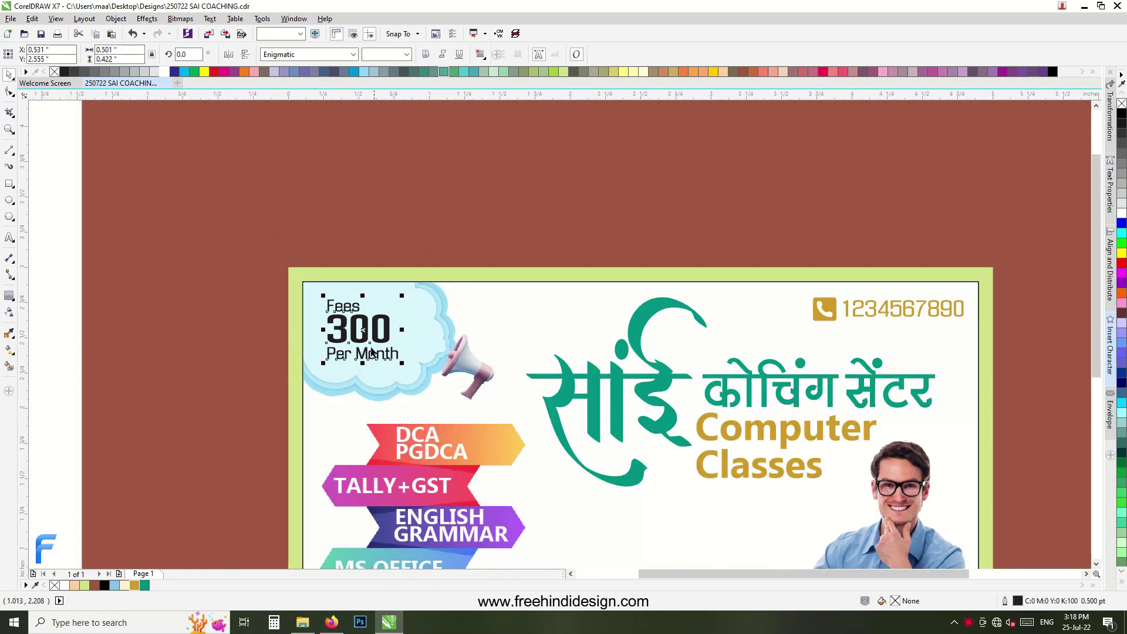
pyautogui.scroll(2, 358, 332)
pyautogui.moveTo(454, 282); pyautogui.dragTo(474, 264)
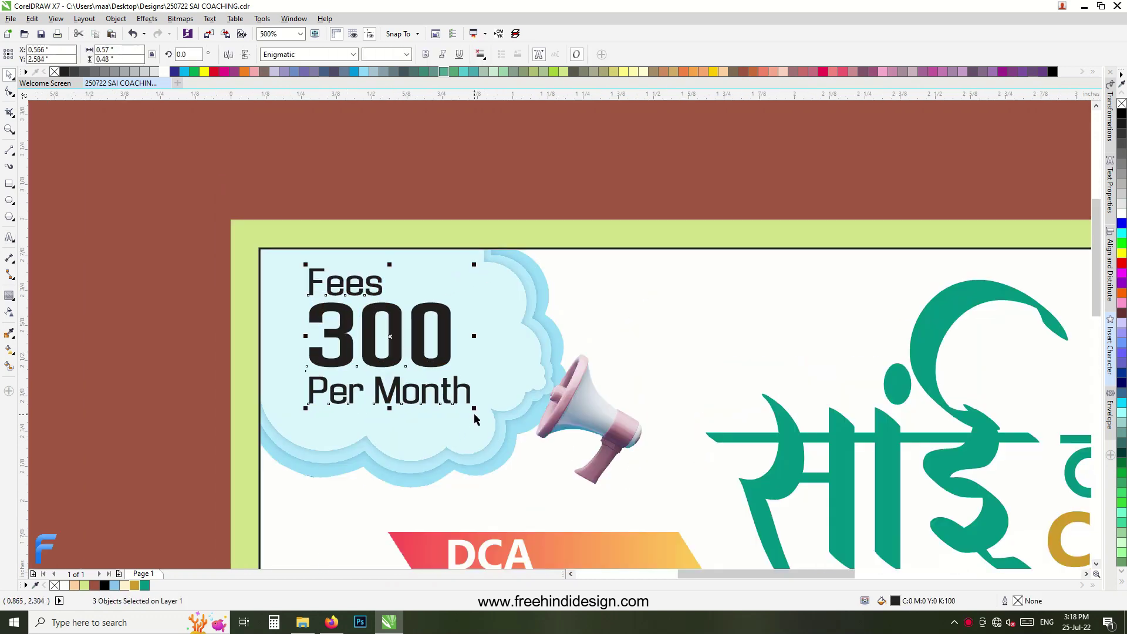
pyautogui.moveTo(306, 408); pyautogui.dragTo(285, 420)
pyautogui.press('Escape')
pyautogui.click(348, 326)
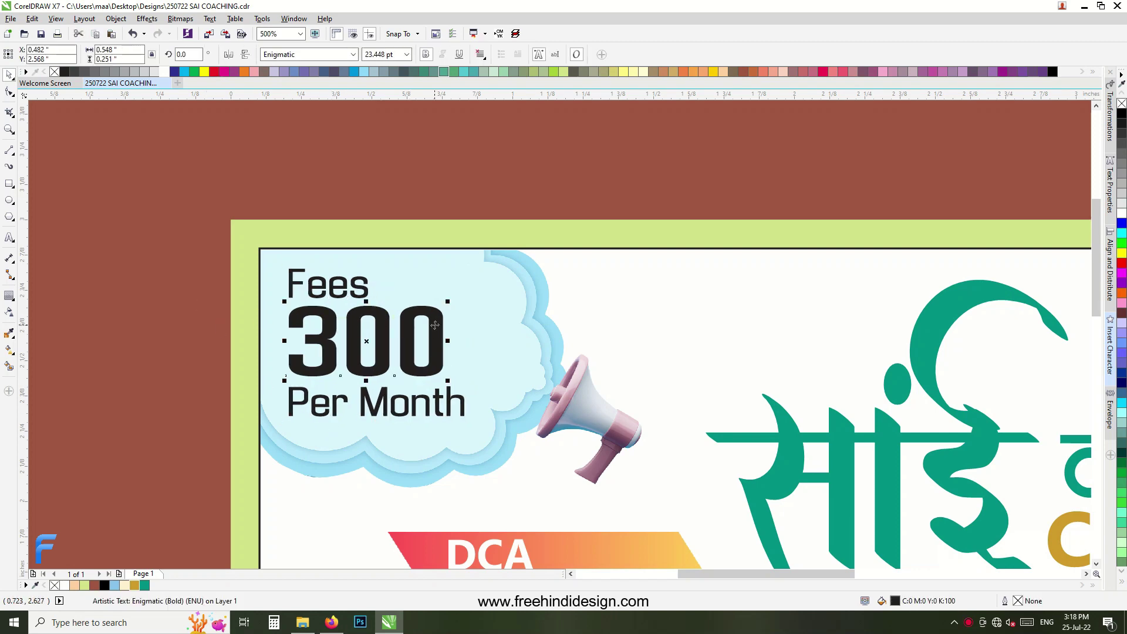
pyautogui.scroll(-2, 435, 324)
pyautogui.scroll(-2, 566, 294)
pyautogui.click(542, 474)
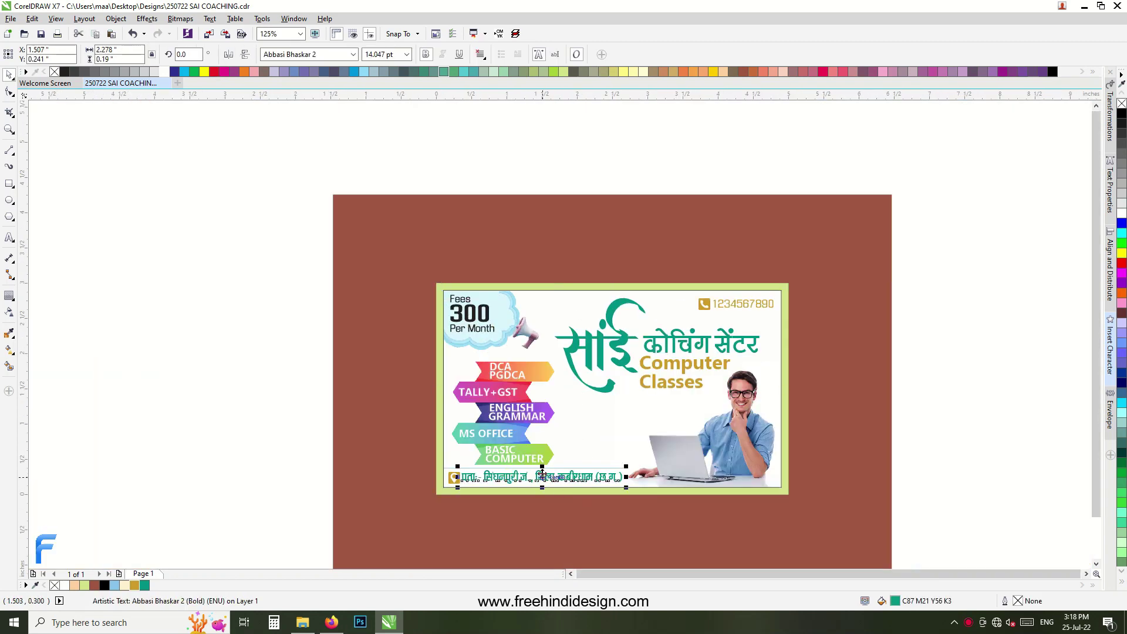
# Copy the address text, retype it as रू. and place it right of 300.
pyautogui.moveTo(516, 475); pyautogui.dragTo(583, 306)
pyautogui.scroll(2, 583, 305)
pyautogui.click(593, 310)
pyautogui.press('F8')
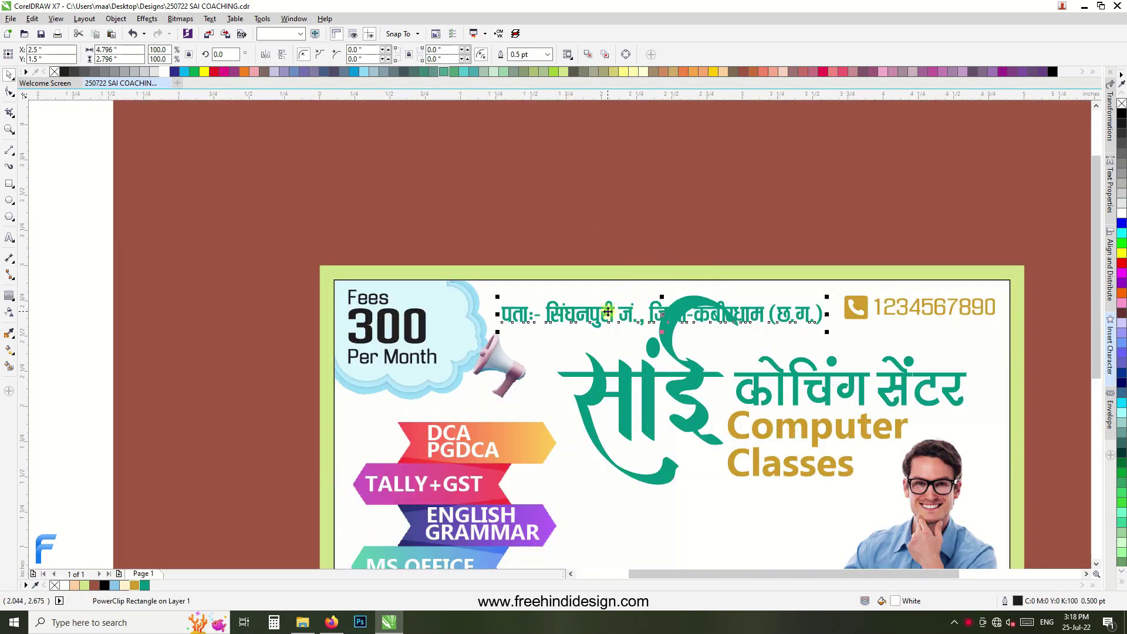
pyautogui.click(649, 307)
pyautogui.hotkey('ctrl', 'a')
pyautogui.write('रू.')
pyautogui.scroll(2, 504, 321)
pyautogui.click(528, 295)
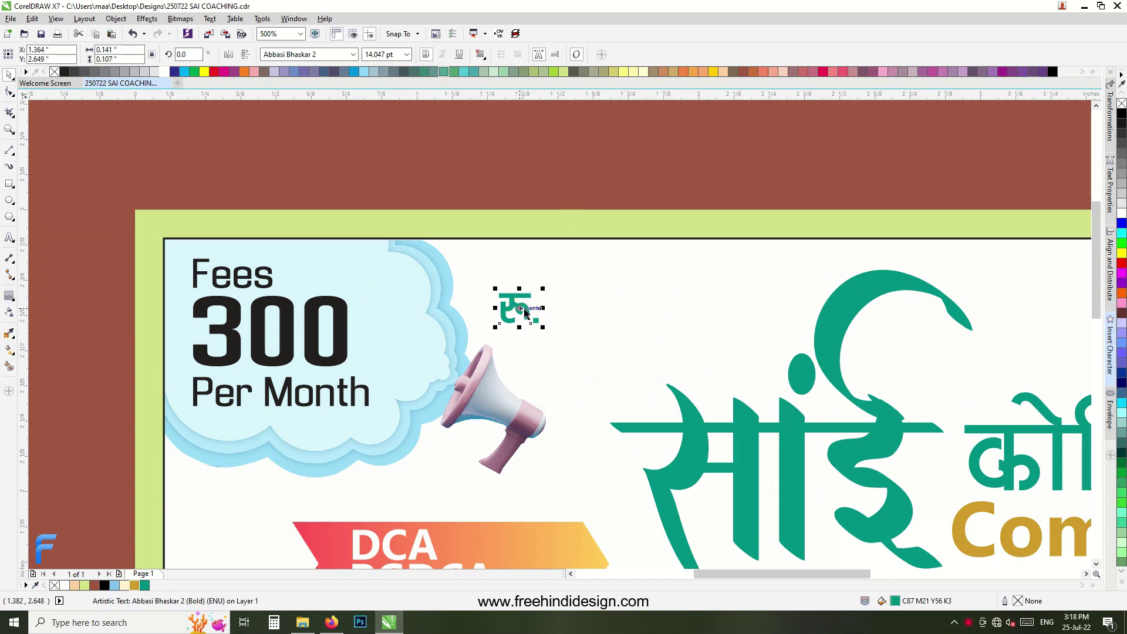
pyautogui.moveTo(528, 295); pyautogui.dragTo(384, 332)
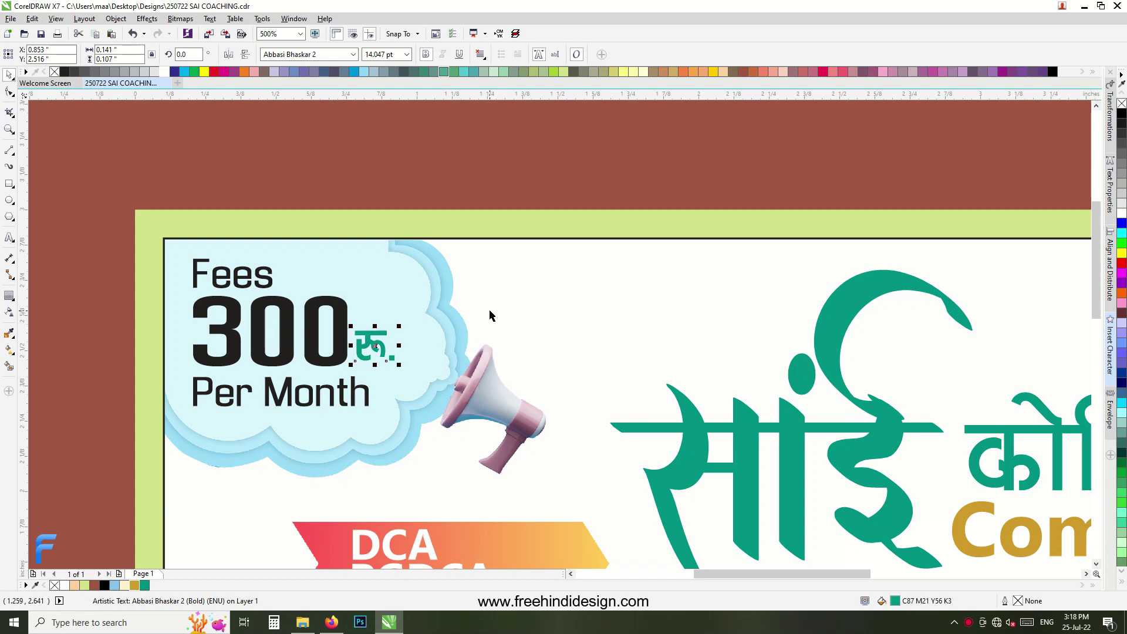
pyautogui.click(450, 163)
# Colour Fees and Per Month gold and the 300 teal.
pyautogui.scroll(-2, 391, 319)
pyautogui.click(308, 291)
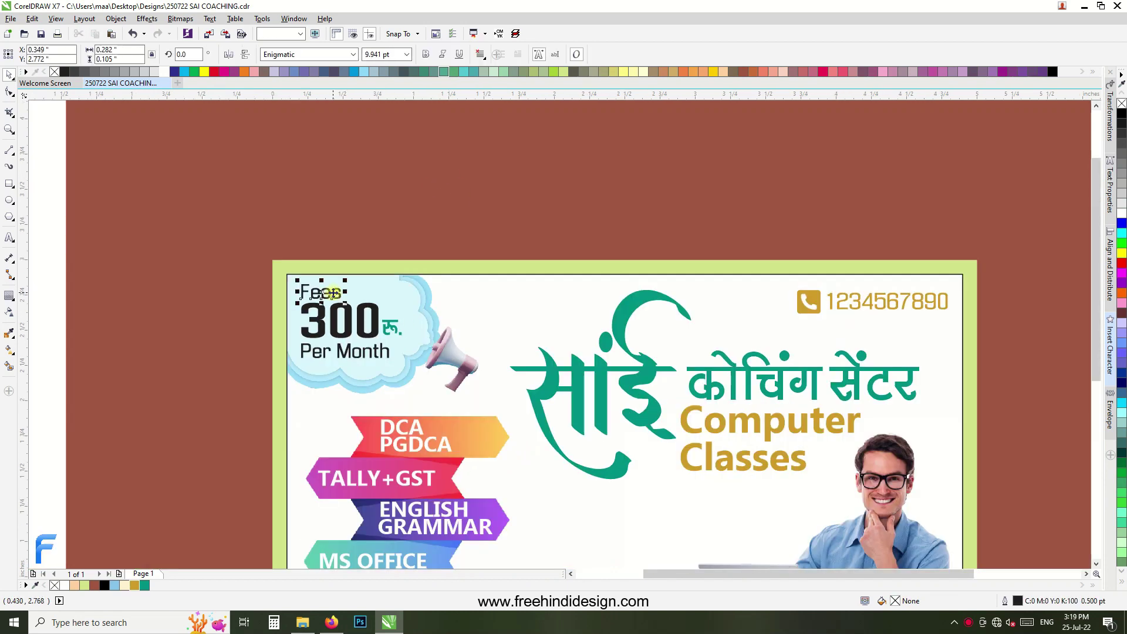
pyautogui.scroll(4, 308, 291)
pyautogui.click(136, 586)
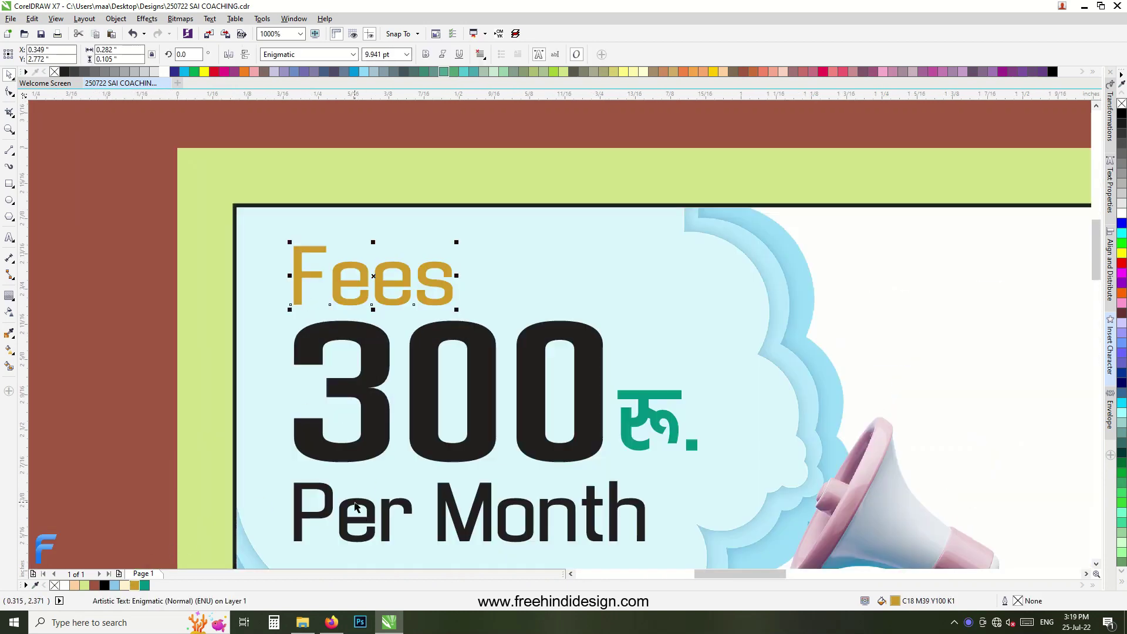
pyautogui.click(133, 586)
pyautogui.click(375, 422)
pyautogui.click(145, 585)
pyautogui.scroll(-1, 517, 320)
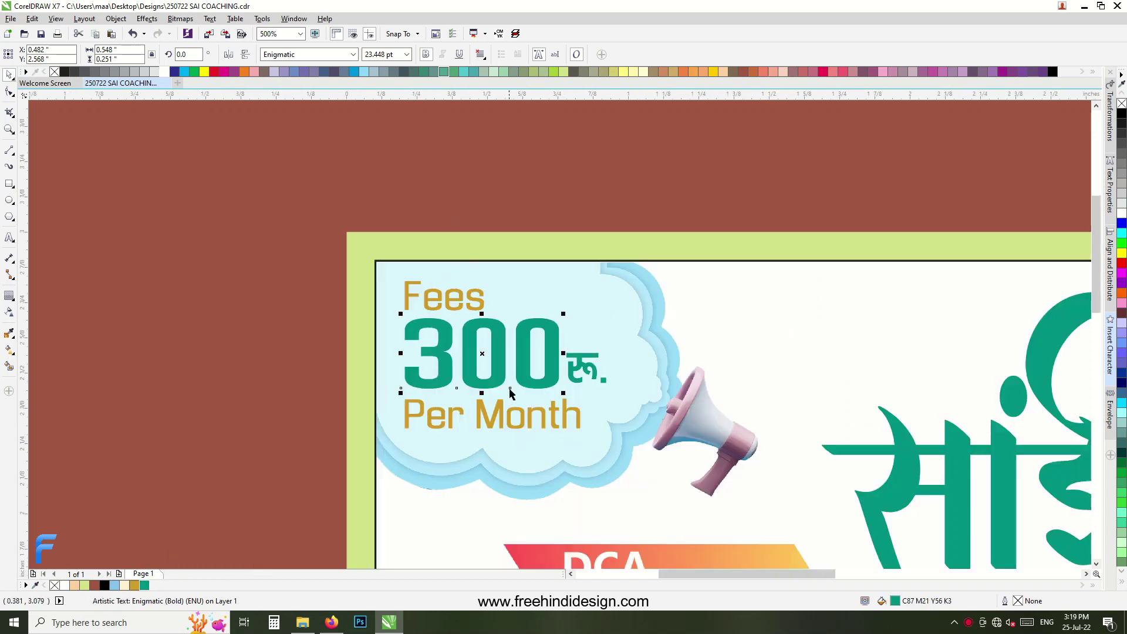
pyautogui.scroll(-2, 493, 342)
pyautogui.scroll(4, 522, 312)
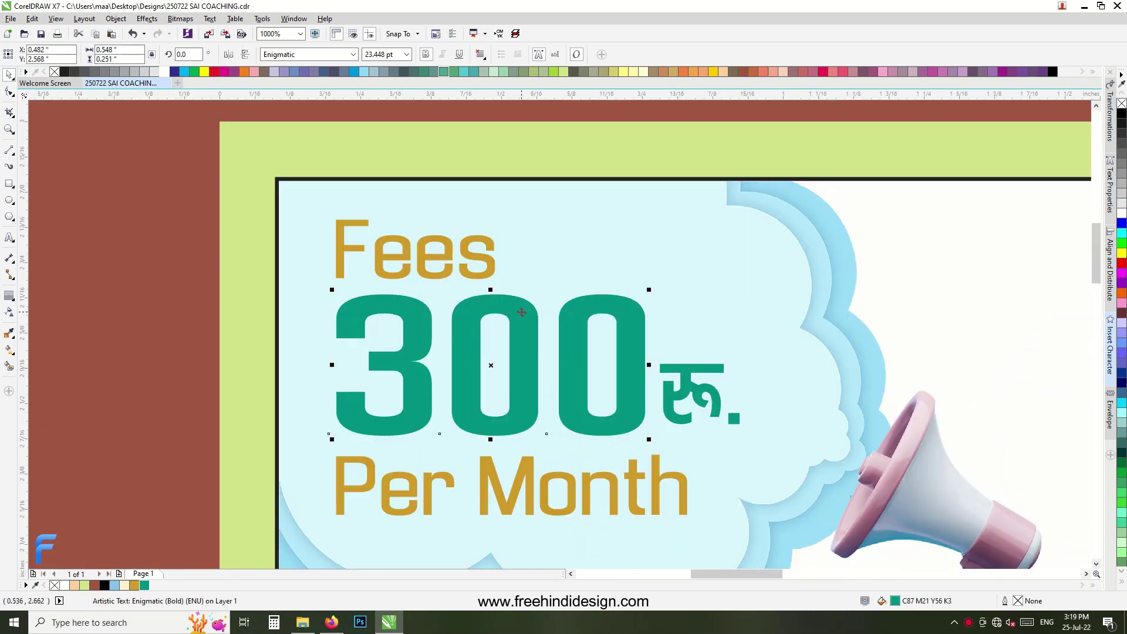
pyautogui.press('F12')
# Give the 300 a light-coloured 4 pt outline placed behind the fill.
pyautogui.click(721, 230)
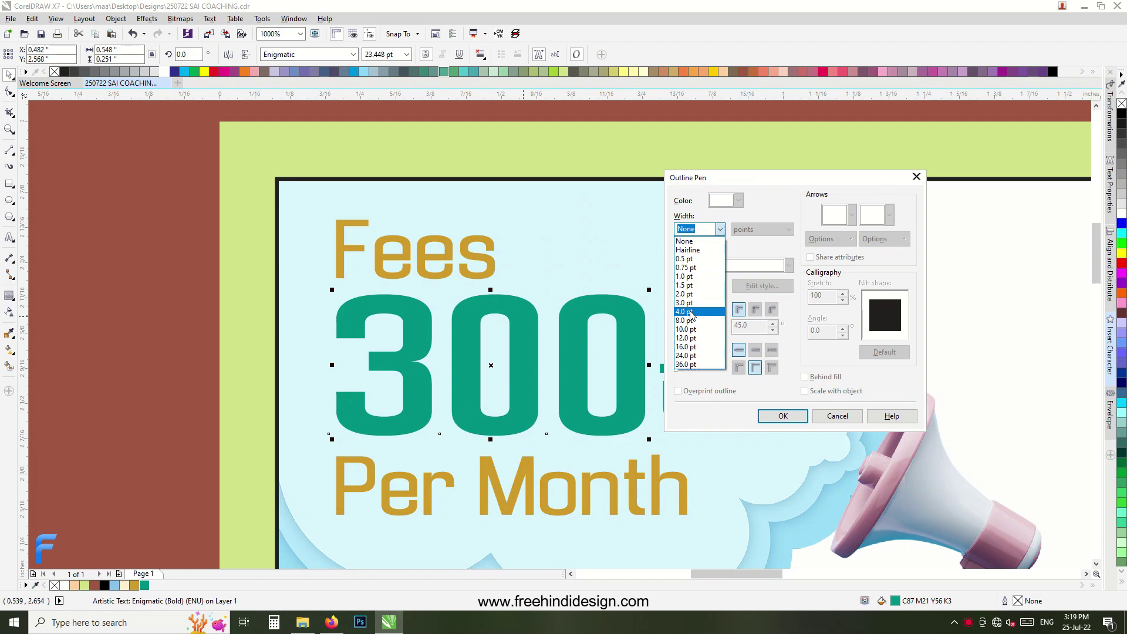
pyautogui.click(698, 310)
pyautogui.click(805, 376)
pyautogui.click(784, 417)
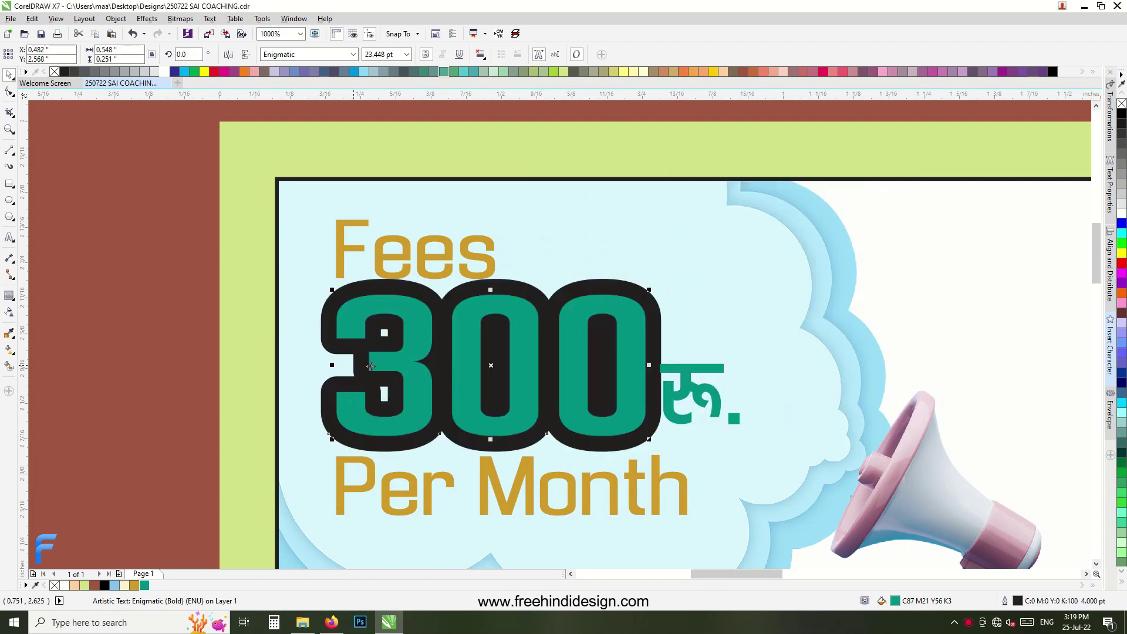
pyautogui.rightClick(169, 73)
# Nudge Fees slightly upward and shift रू. further right.
pyautogui.click(467, 249)
pyautogui.moveTo(470, 252); pyautogui.dragTo(469, 247)
pyautogui.moveTo(709, 385); pyautogui.dragTo(721, 364)
pyautogui.click(722, 369)
pyautogui.moveTo(529, 473); pyautogui.dragTo(528, 484)
pyautogui.click(538, 353)
# Apply a drop shadow preset to 300 with Normal blending and feather 8.
pyautogui.click(7, 298)
pyautogui.click(55, 295)
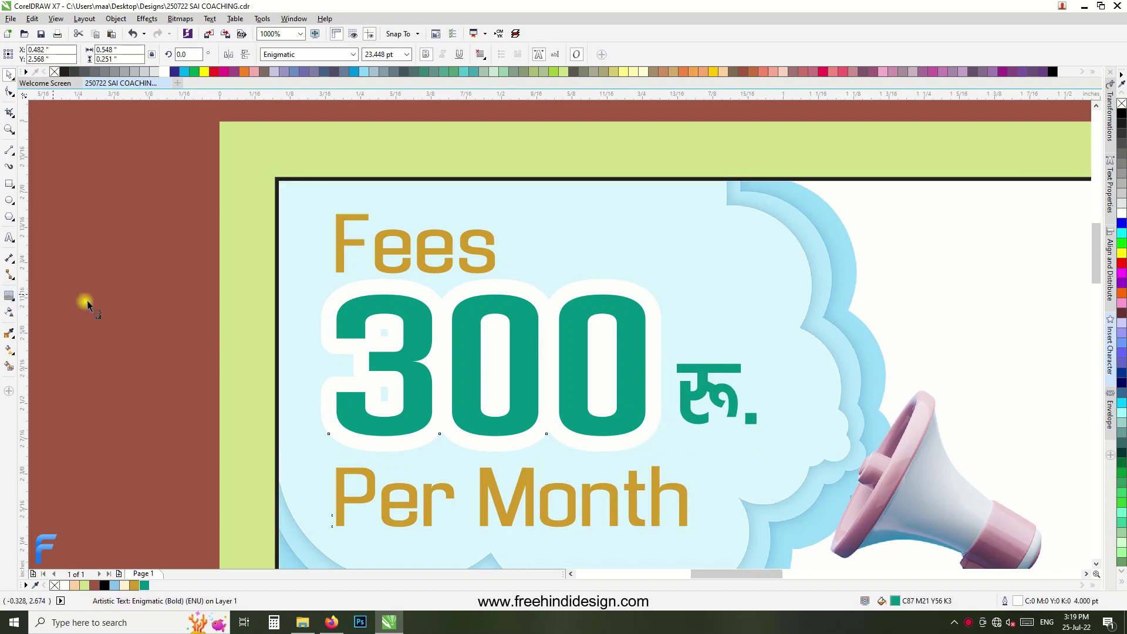
pyautogui.click(30, 54)
pyautogui.click(13, 164)
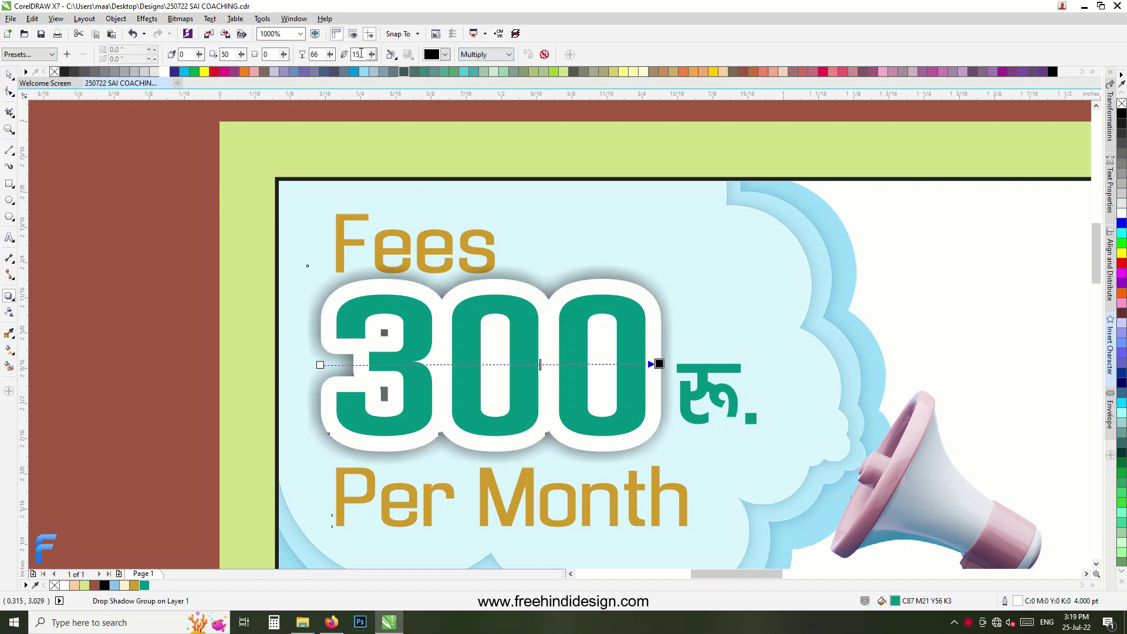
pyautogui.click(509, 54)
pyautogui.click(472, 74)
pyautogui.click(371, 54)
pyautogui.moveTo(375, 69); pyautogui.dragTo(385, 72)
# Break the drop shadow apart from the 300 and select the separated shadow.
pyautogui.rightClick(610, 273)
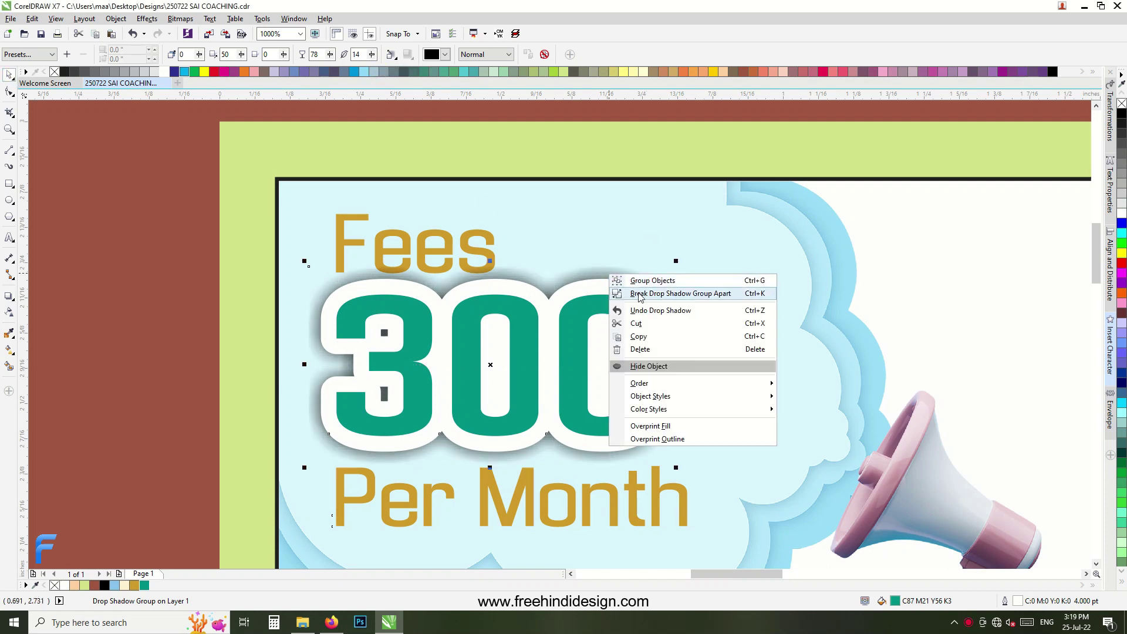
pyautogui.click(623, 294)
pyautogui.click(591, 269)
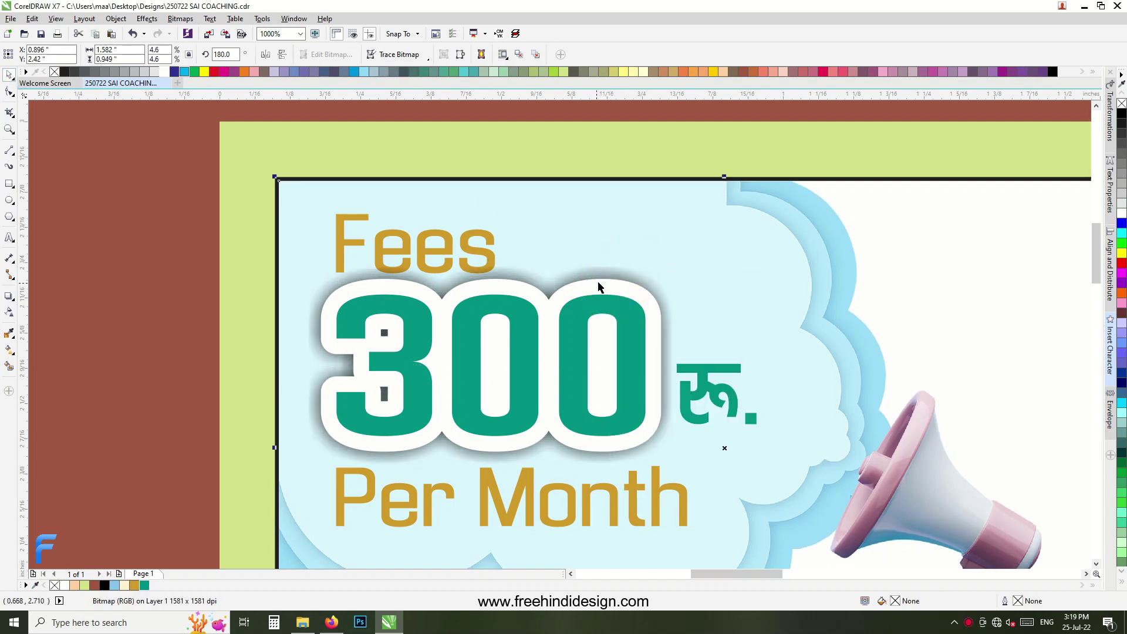
pyautogui.click(611, 278)
pyautogui.scroll(-3, 587, 283)
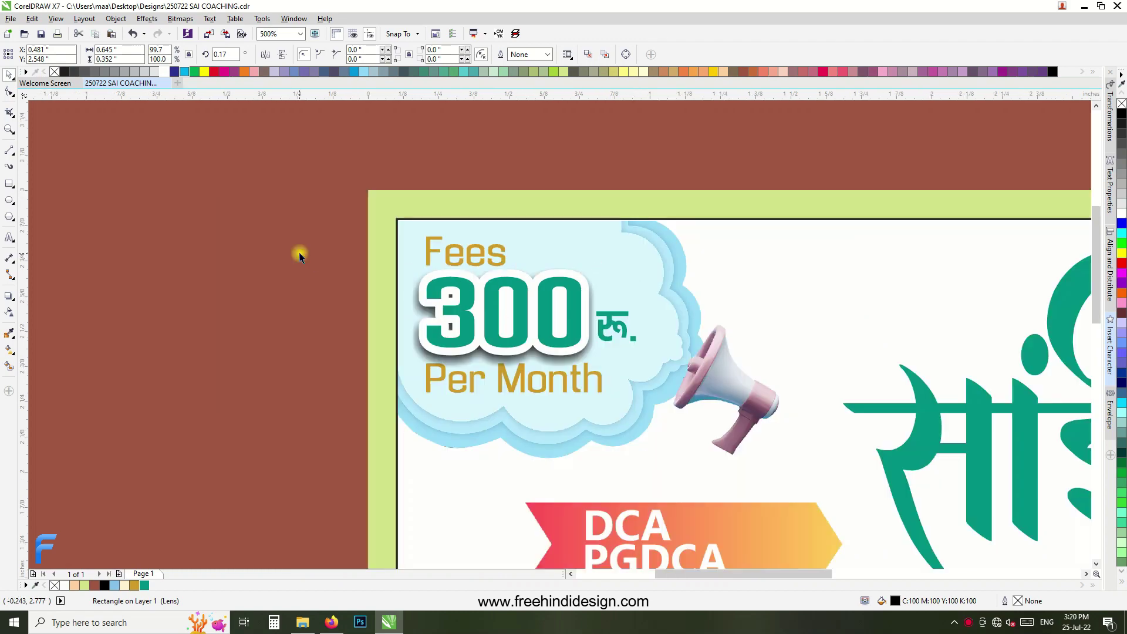
# Move Per Month lower right and bring the रु. symbol down beside the 300.
pyautogui.scroll(3, 520, 378)
pyautogui.click(524, 355)
pyautogui.moveTo(527, 361); pyautogui.dragTo(536, 373)
pyautogui.scroll(-3, 626, 346)
pyautogui.click(666, 301)
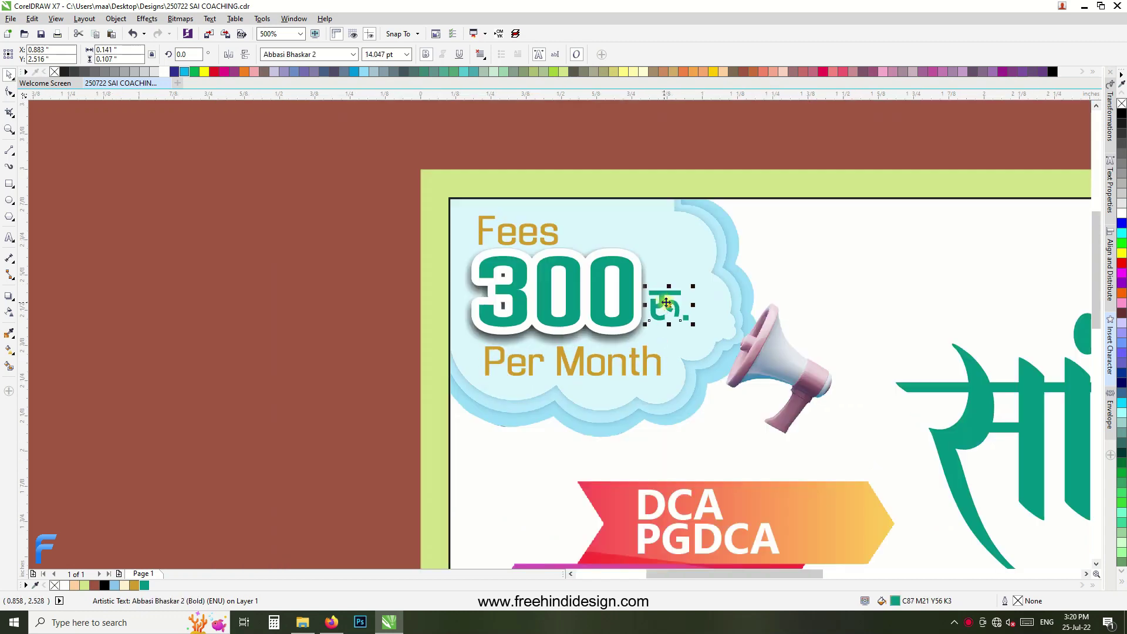
pyautogui.scroll(3, 663, 299)
pyautogui.moveTo(636, 318)
pyautogui.mouseDown()
pyautogui.moveTo(593, 344)
pyautogui.moveTo(669, 308)
pyautogui.mouseUp()
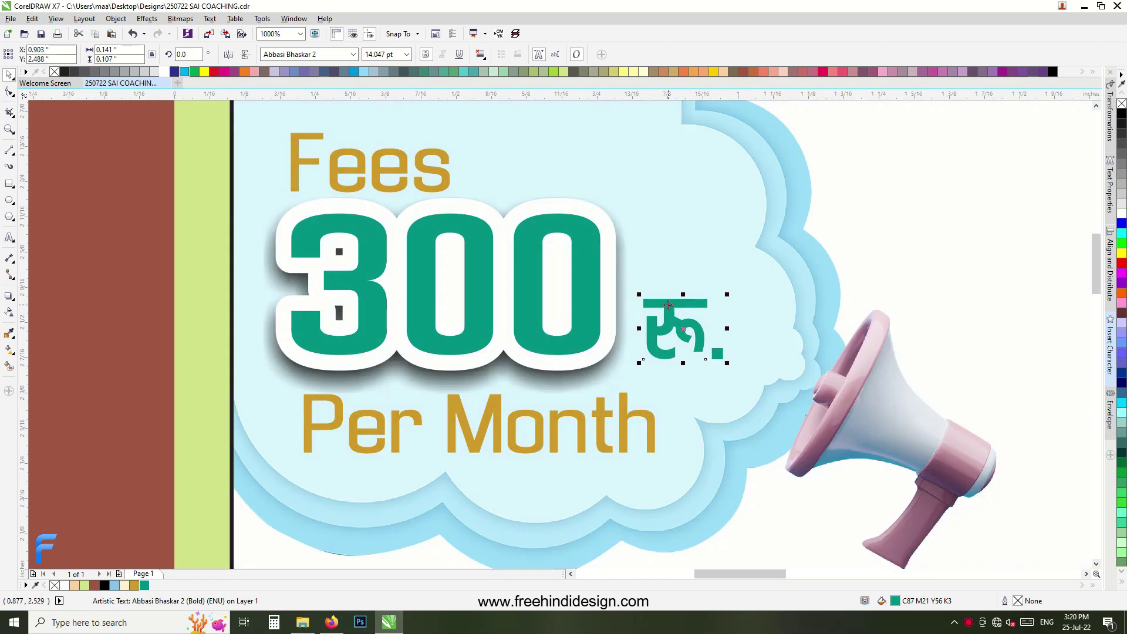
# Give रु. a white 3.0 pt outline placed behind the fill.
pyautogui.press('F12')
pyautogui.click(488, 233)
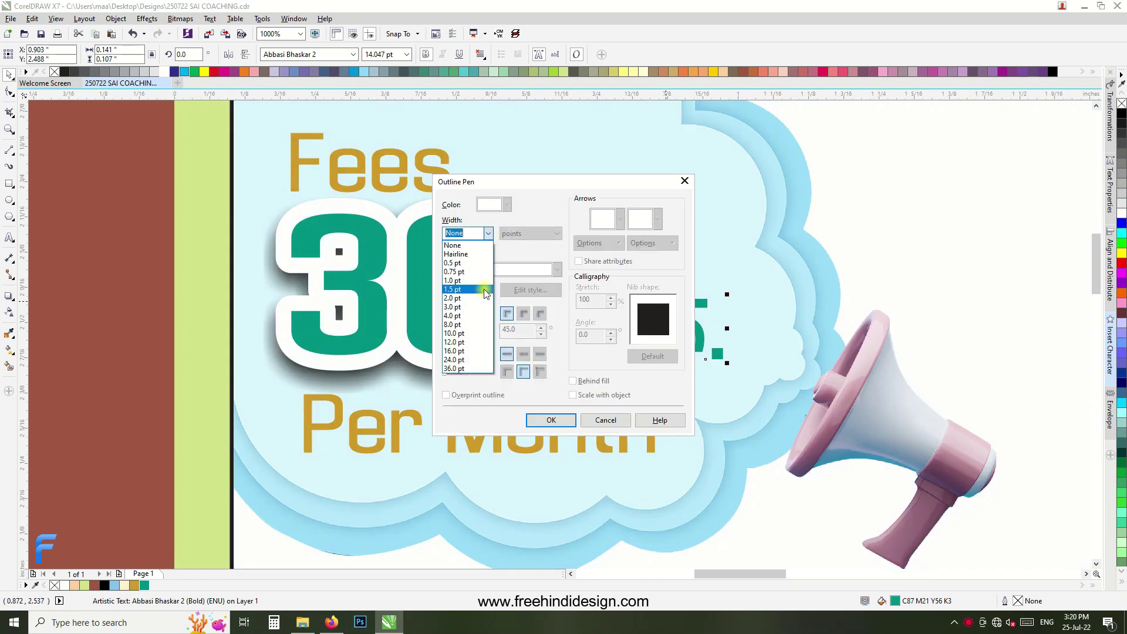
pyautogui.click(461, 310)
pyautogui.click(573, 382)
pyautogui.click(558, 418)
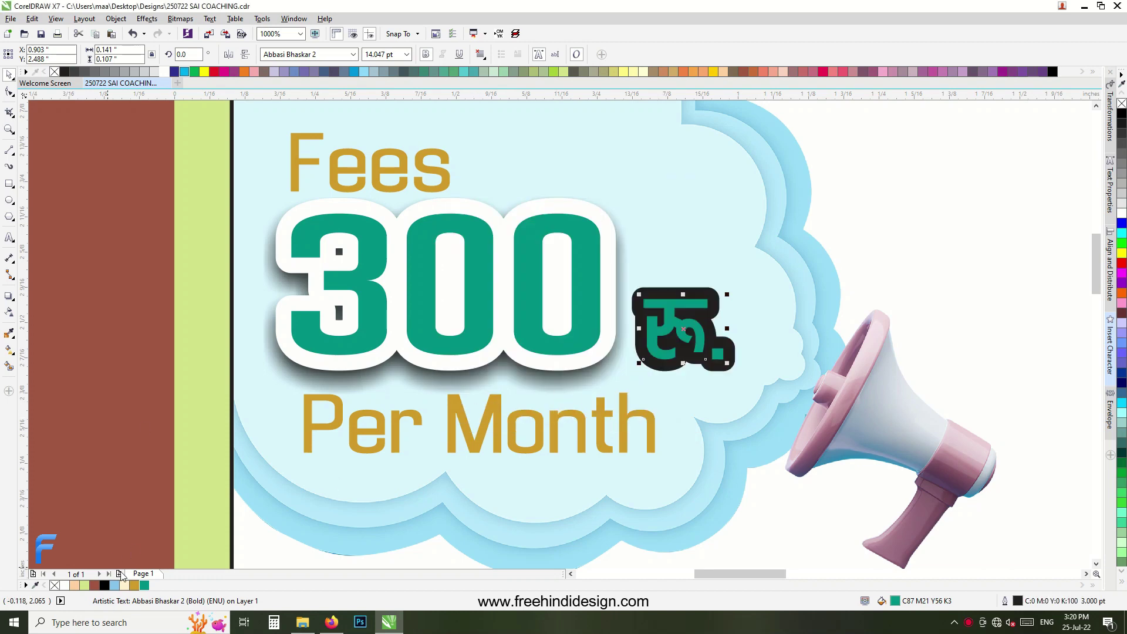
pyautogui.rightClick(165, 75)
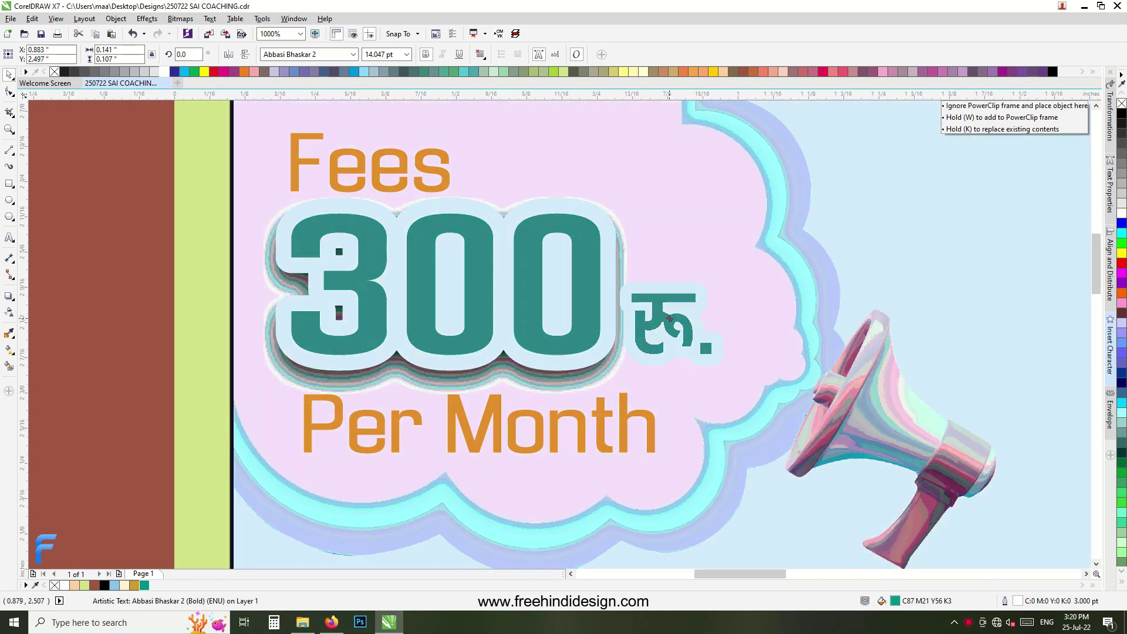
# Nudge रु. closer to the 300 and enlarge it slightly.
pyautogui.moveTo(662, 322); pyautogui.dragTo(645, 317)
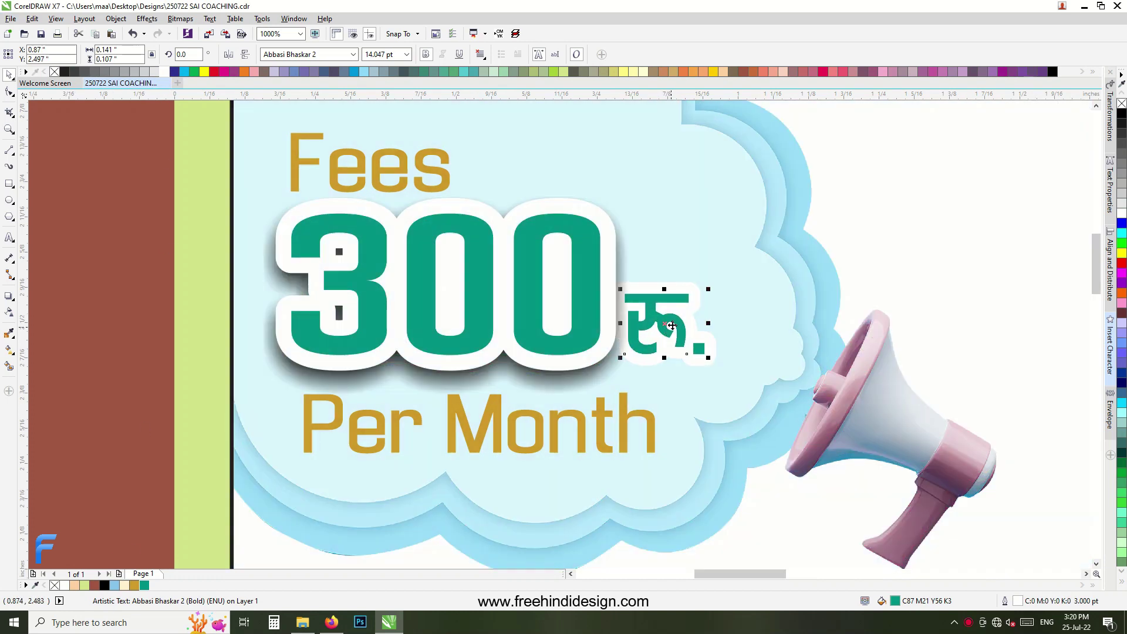
pyautogui.press('Left')
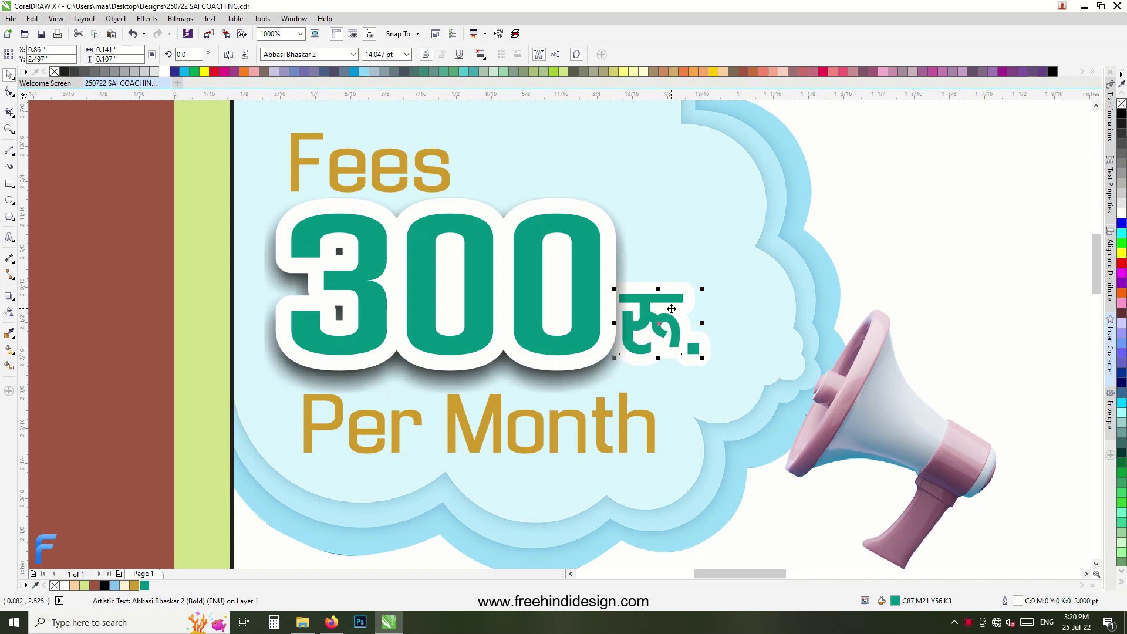
pyautogui.moveTo(702, 289); pyautogui.dragTo(726, 271)
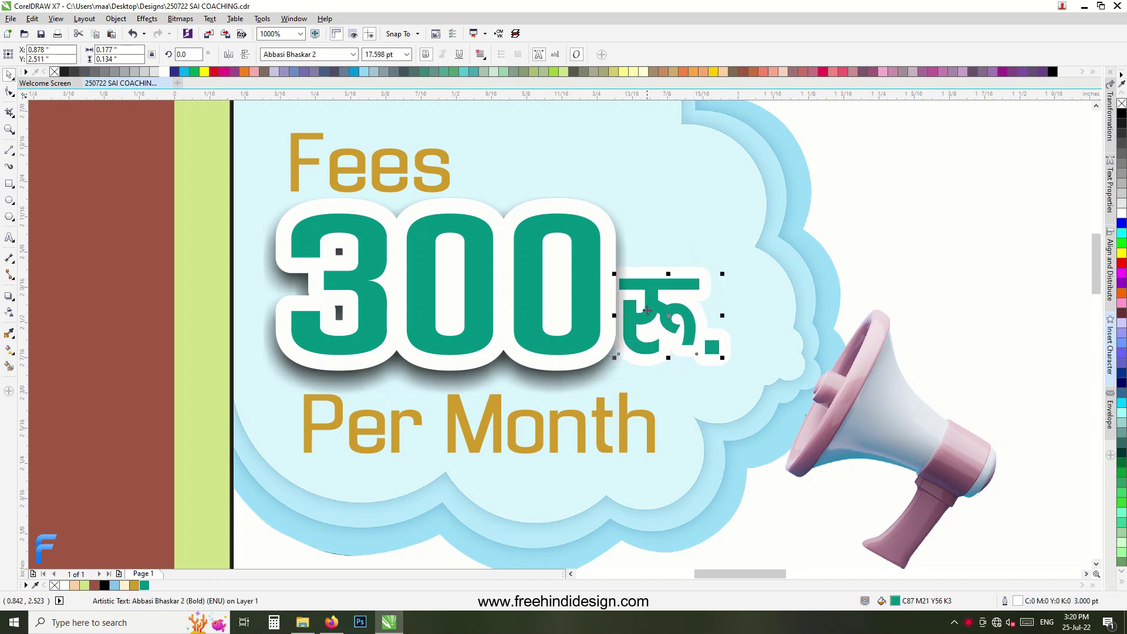
pyautogui.scroll(-1, 648, 308)
pyautogui.press('Escape')
pyautogui.scroll(-1, 451, 298)
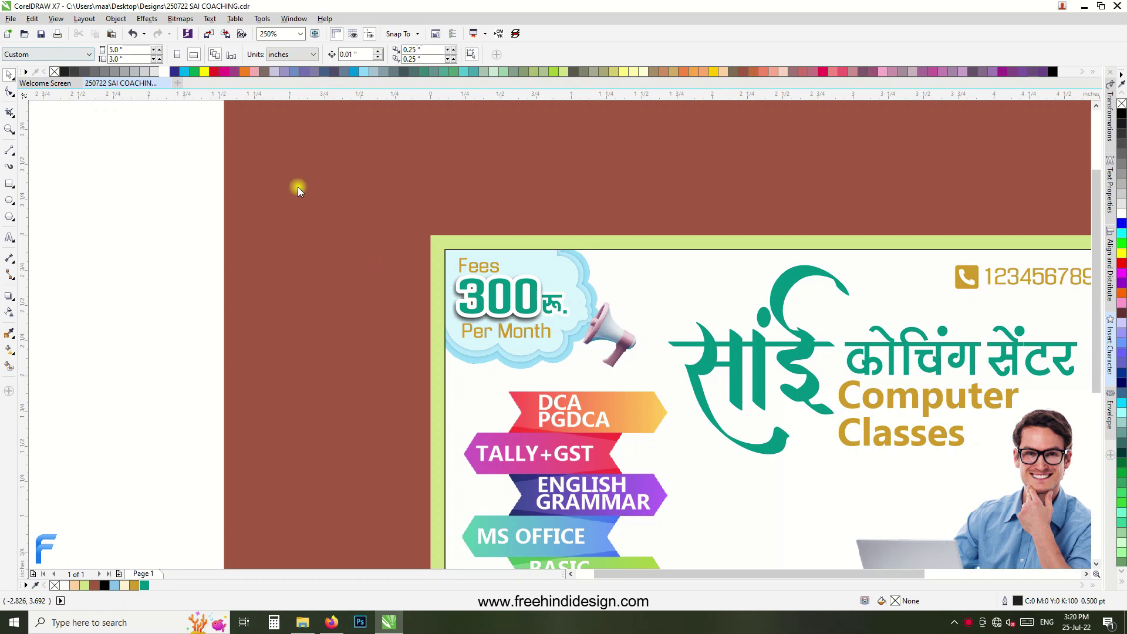
# Colour the रु. symbol gold and the Per Month text teal.
pyautogui.scroll(2, 546, 297)
pyautogui.click(545, 282)
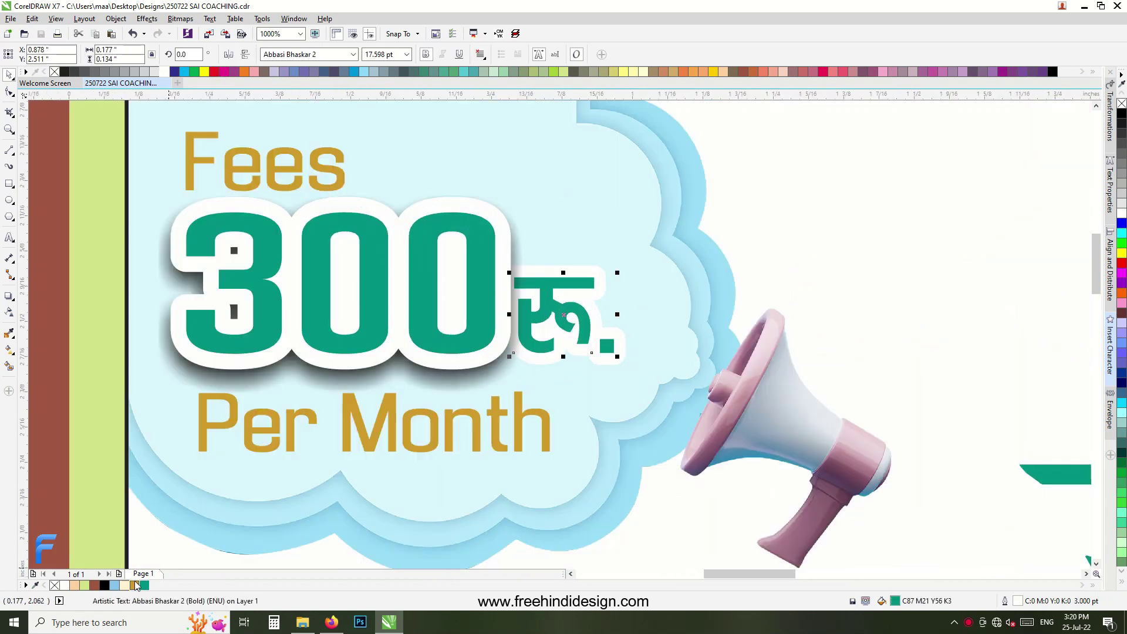
pyautogui.click(496, 409)
pyautogui.click(143, 585)
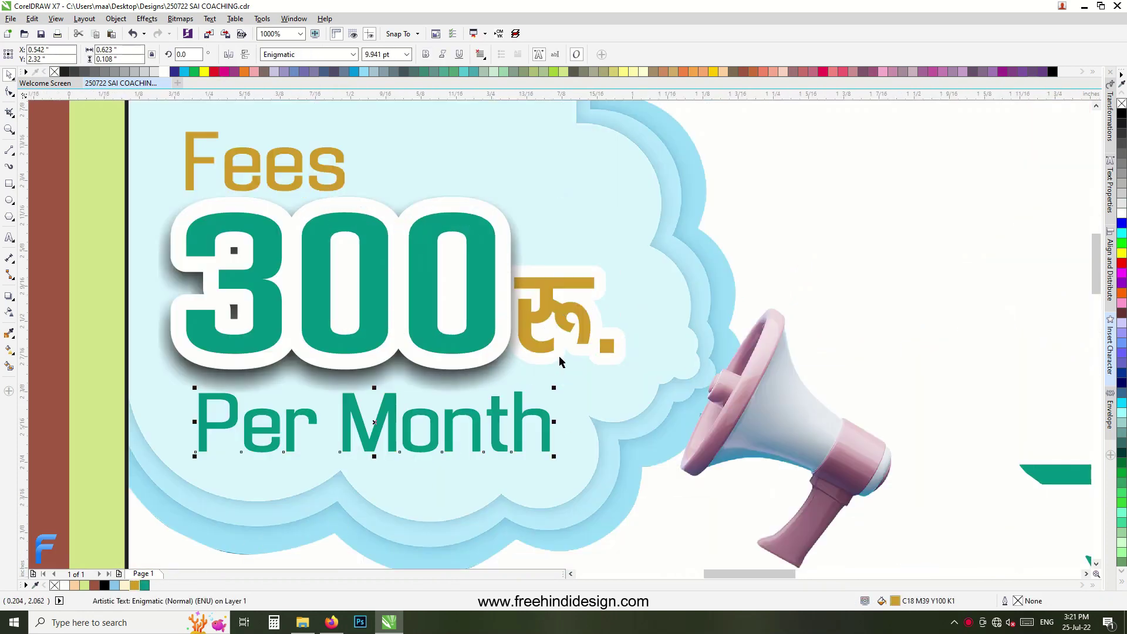
pyautogui.scroll(-1, 339, 336)
pyautogui.press('Escape')
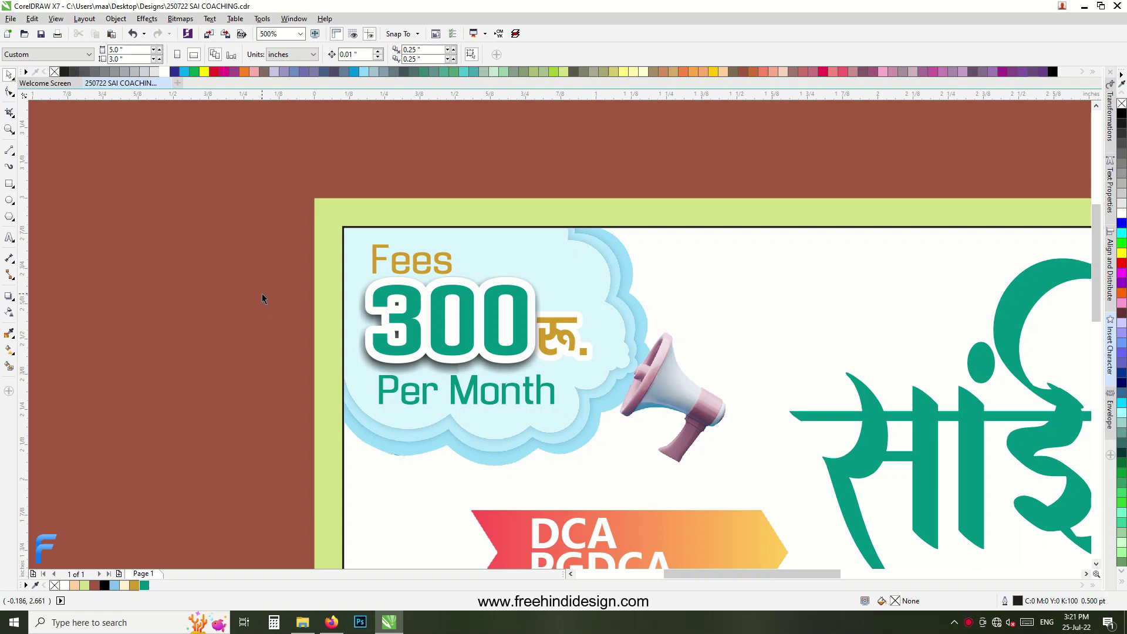
# Add a slightly offset dark red copy behind the DCA label.
pyautogui.scroll(-2, 262, 299)
pyautogui.scroll(1, 470, 423)
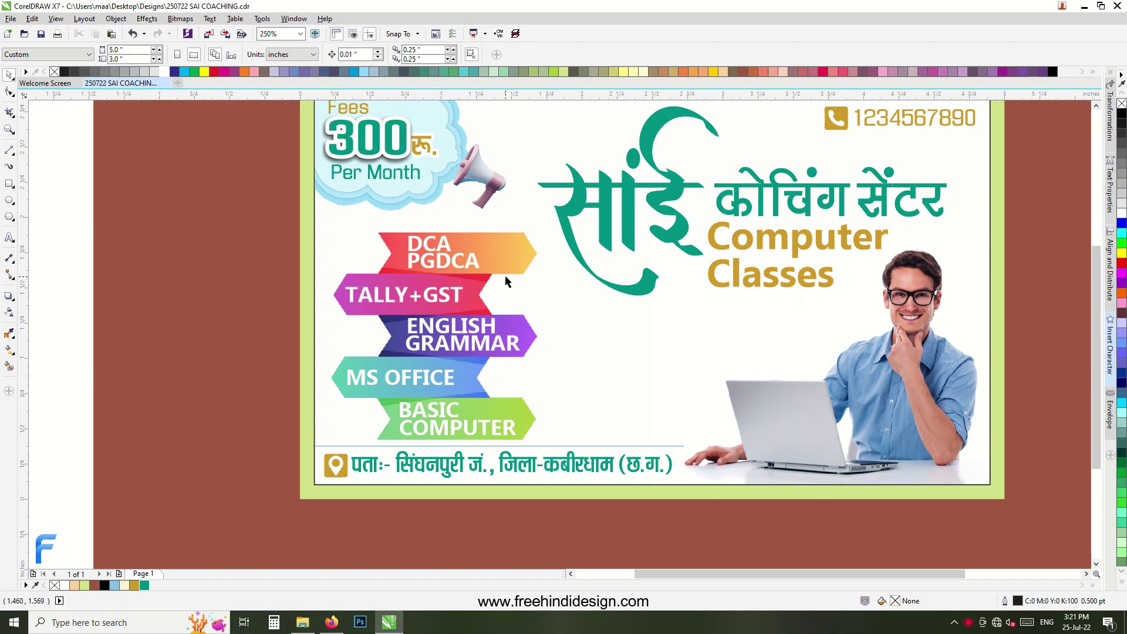
pyautogui.scroll(2, 435, 247)
pyautogui.click(446, 270)
pyautogui.scroll(1, 445, 269)
pyautogui.moveTo(445, 269); pyautogui.dragTo(437, 273)
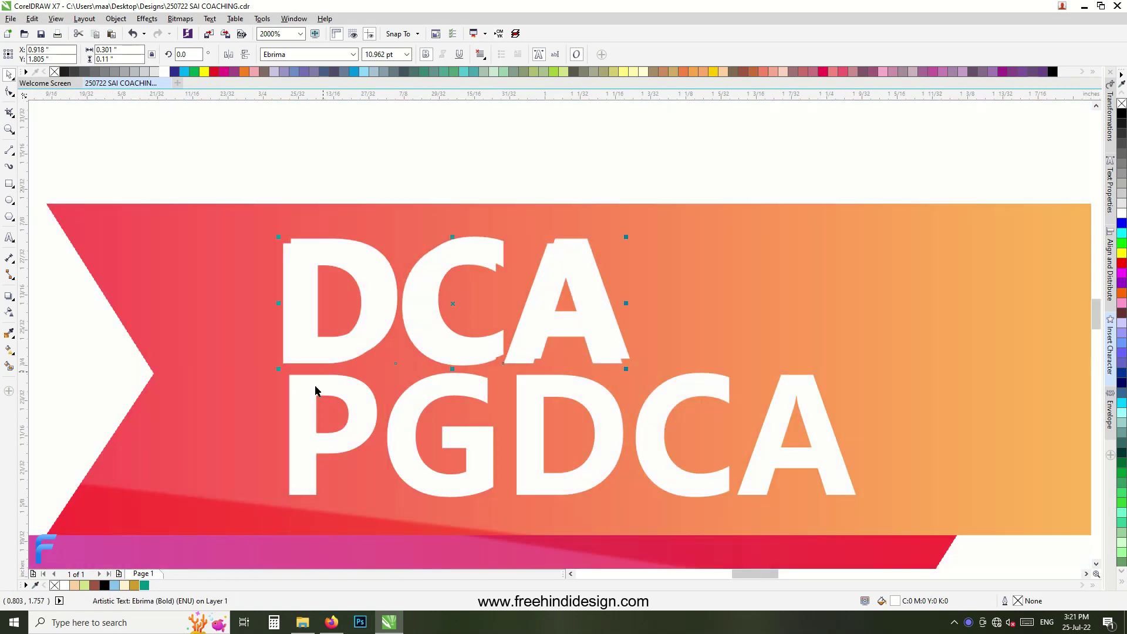
pyautogui.doubleClick(156, 587)
pyautogui.click(1002, 505)
pyautogui.scroll(-3, 407, 286)
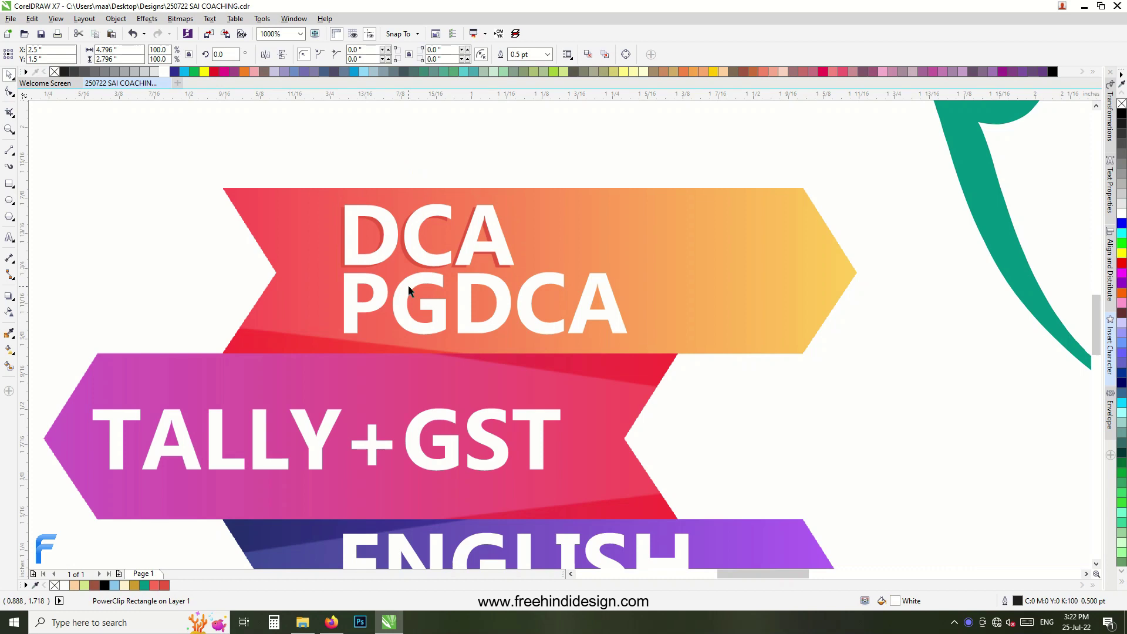
# Give the TALLY+GST label a dark magenta shadow copy.
pyautogui.scroll(3, 510, 289)
pyautogui.scroll(1, 511, 289)
pyautogui.scroll(-3, 552, 258)
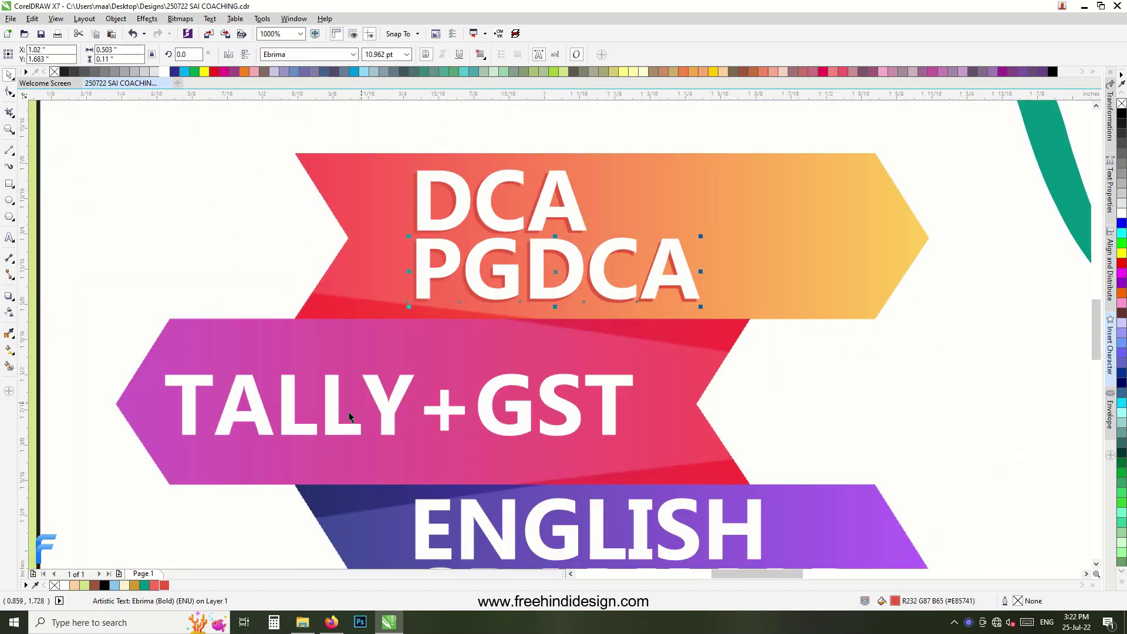
pyautogui.click(349, 412)
pyautogui.scroll(1, 349, 412)
pyautogui.scroll(2, 404, 373)
pyautogui.scroll(-1, 310, 314)
pyautogui.hotkey('shift', 'F11')
pyautogui.click(757, 394)
pyautogui.click(1052, 506)
pyautogui.scroll(-1, 372, 352)
pyautogui.scroll(-2, 373, 352)
pyautogui.scroll(3, 372, 352)
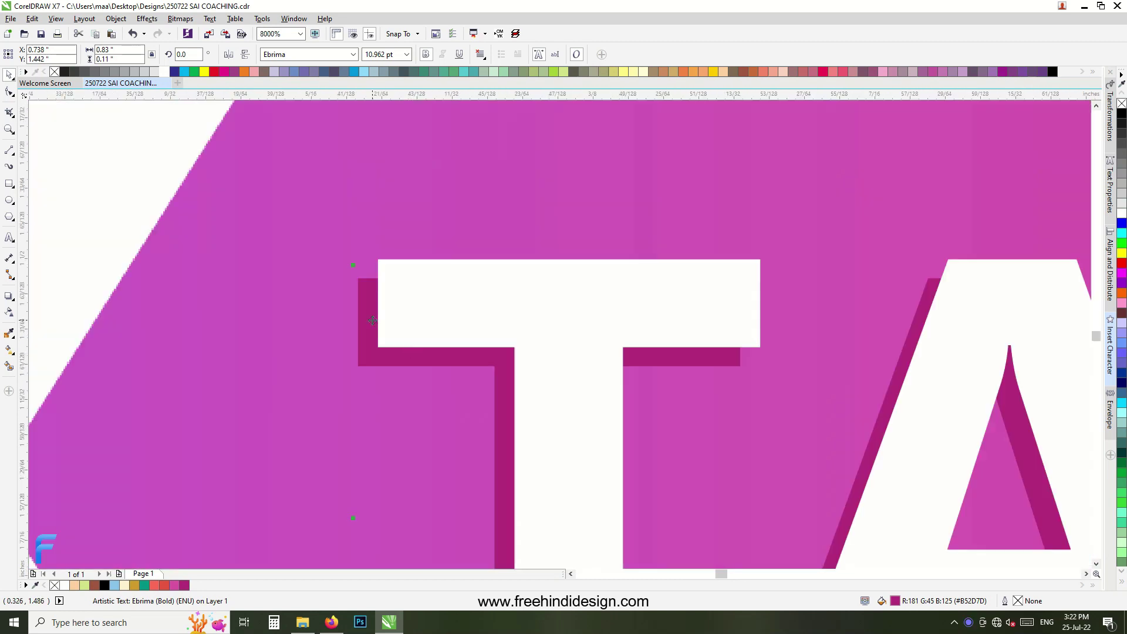
pyautogui.scroll(-3, 596, 376)
# Give the ENGLISH GRAMMAR label a dark blue shadow copy.
pyautogui.click(596, 376)
pyautogui.scroll(1, 478, 329)
pyautogui.scroll(1, 479, 290)
pyautogui.scroll(1, 484, 261)
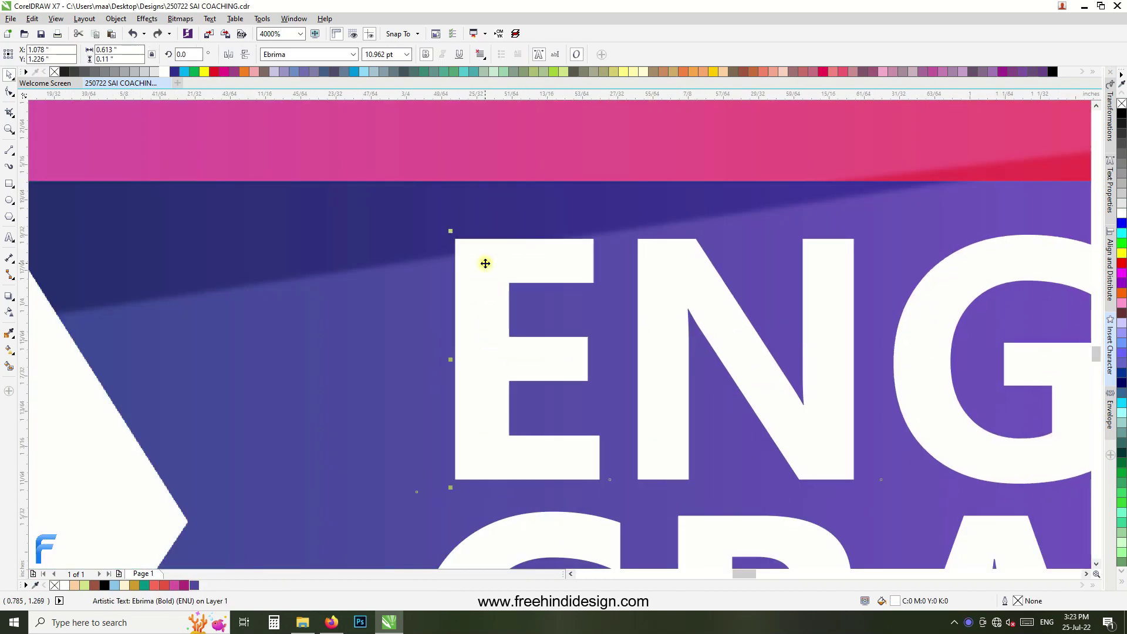
pyautogui.scroll(1, 460, 277)
pyautogui.scroll(-3, 460, 278)
pyautogui.hotkey('shift', 'F11')
pyautogui.press('Escape')
pyautogui.scroll(-1, 309, 199)
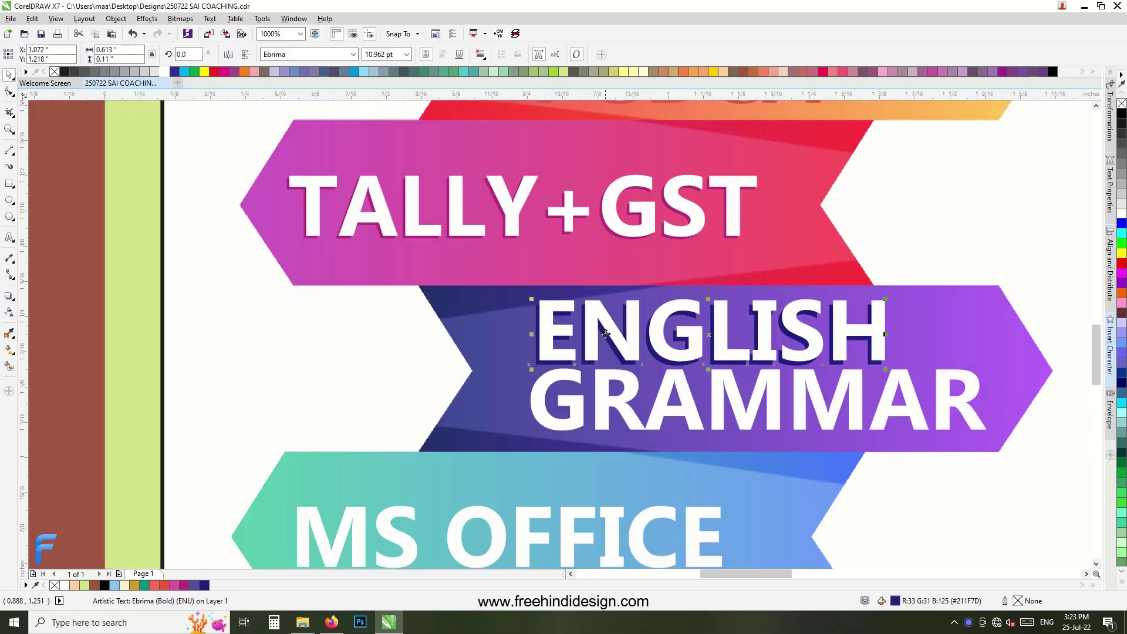
pyautogui.scroll(4, 309, 198)
pyautogui.scroll(-3, 309, 199)
pyautogui.scroll(1, 435, 251)
pyautogui.scroll(2, 423, 251)
pyautogui.scroll(-1, 611, 450)
# Add an offset teal copy behind the MS OFFICE label.
pyautogui.moveTo(611, 450); pyautogui.dragTo(475, 392)
pyautogui.scroll(-1, 642, 377)
pyautogui.scroll(-1, 479, 533)
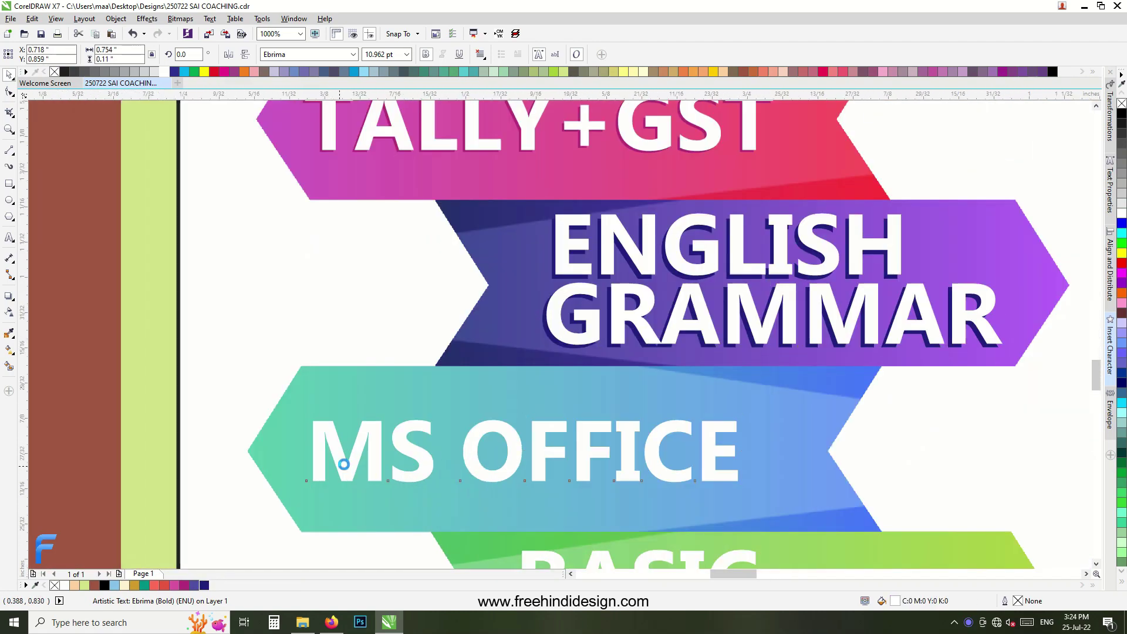
pyautogui.hotkey('shift', 'F11')
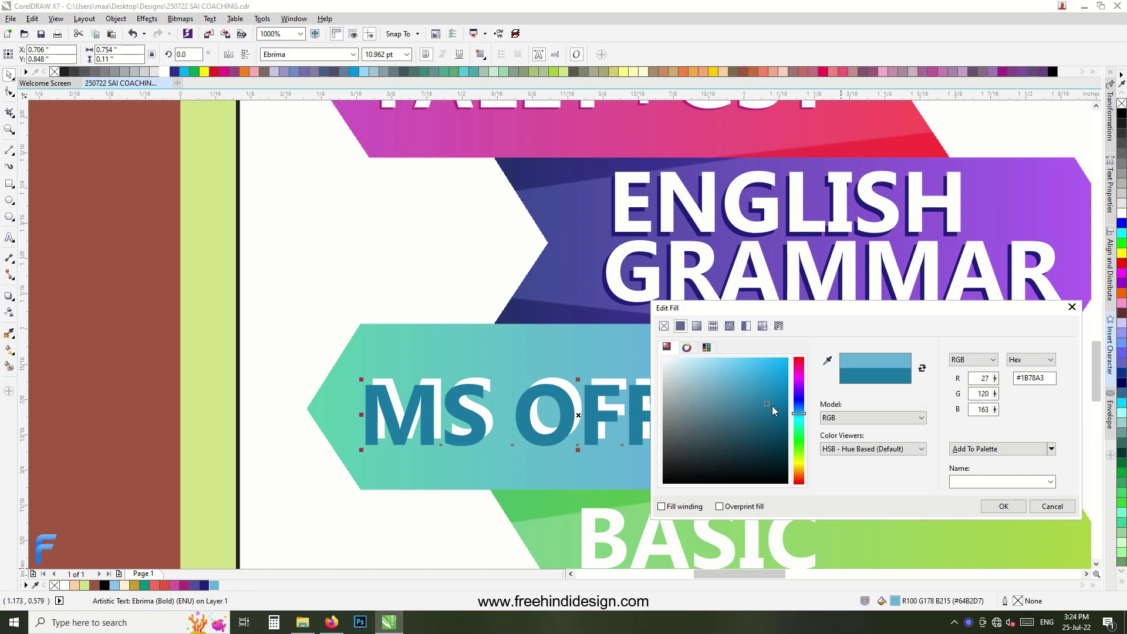
pyautogui.press('Return')
pyautogui.scroll(2, 437, 386)
pyautogui.hotkey('ctrl', 'pagedown')
pyautogui.scroll(-2, 436, 387)
pyautogui.scroll(1, 436, 387)
pyautogui.scroll(-3, 418, 357)
pyautogui.scroll(3, 418, 357)
# Give the BASIC COMPUTER label's back copy a dark green shadow fill.
pyautogui.click(417, 357)
pyautogui.scroll(2, 418, 357)
pyautogui.scroll(-2, 418, 357)
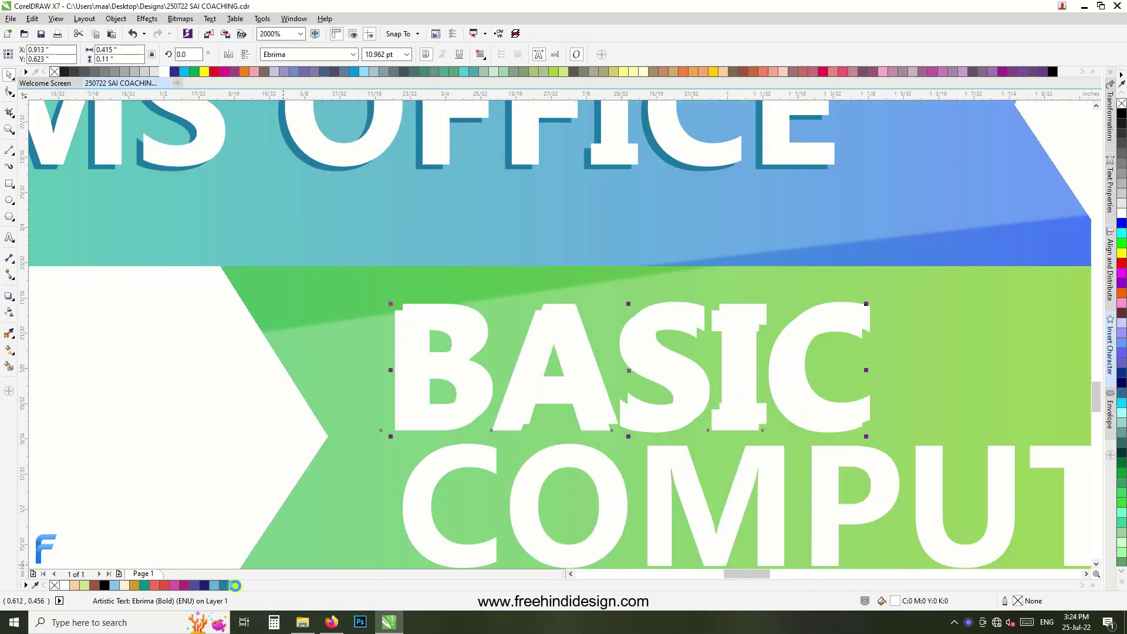
pyautogui.click(865, 600)
pyautogui.doubleClick(865, 600)
pyautogui.press('Return')
pyautogui.scroll(1, 410, 382)
pyautogui.scroll(-2, 443, 368)
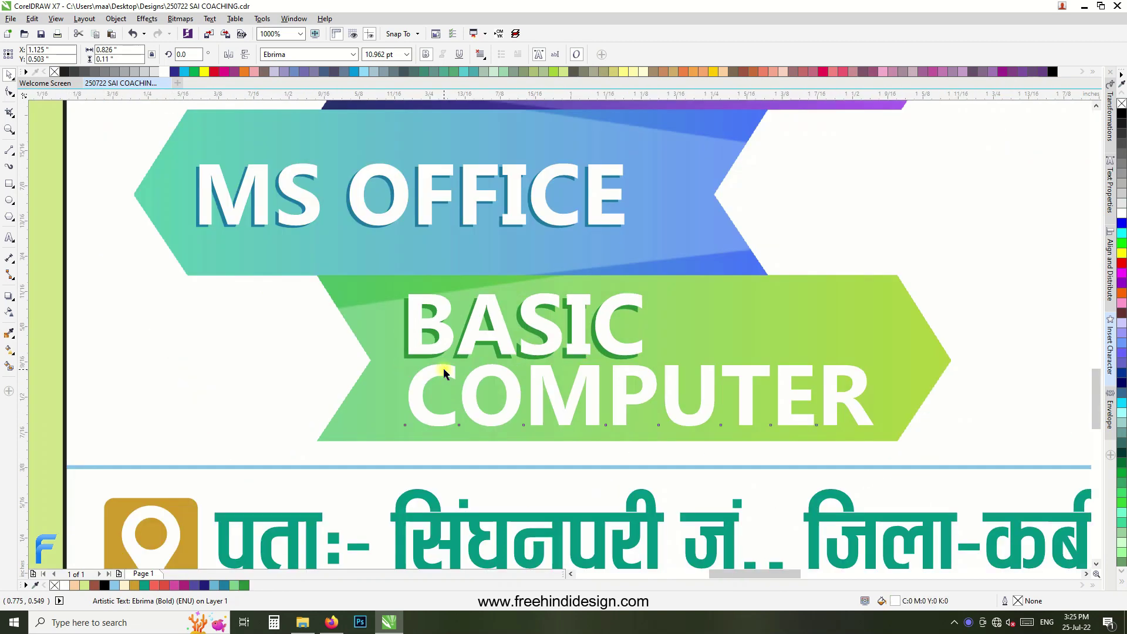
pyautogui.scroll(1, 441, 371)
pyautogui.scroll(2, 442, 372)
pyautogui.scroll(-5, 421, 310)
pyautogui.press('Escape')
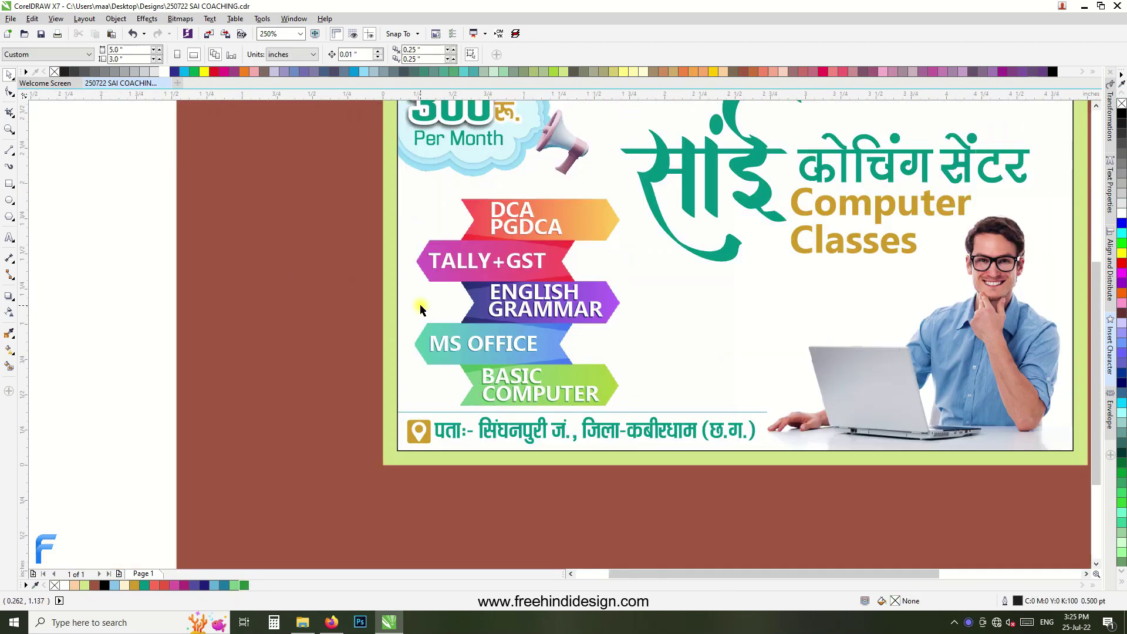
# Save the document and shrink the schoolgirl photo into place on the card.
pyautogui.hotkey('ctrl', 's')
pyautogui.scroll(-2, 587, 358)
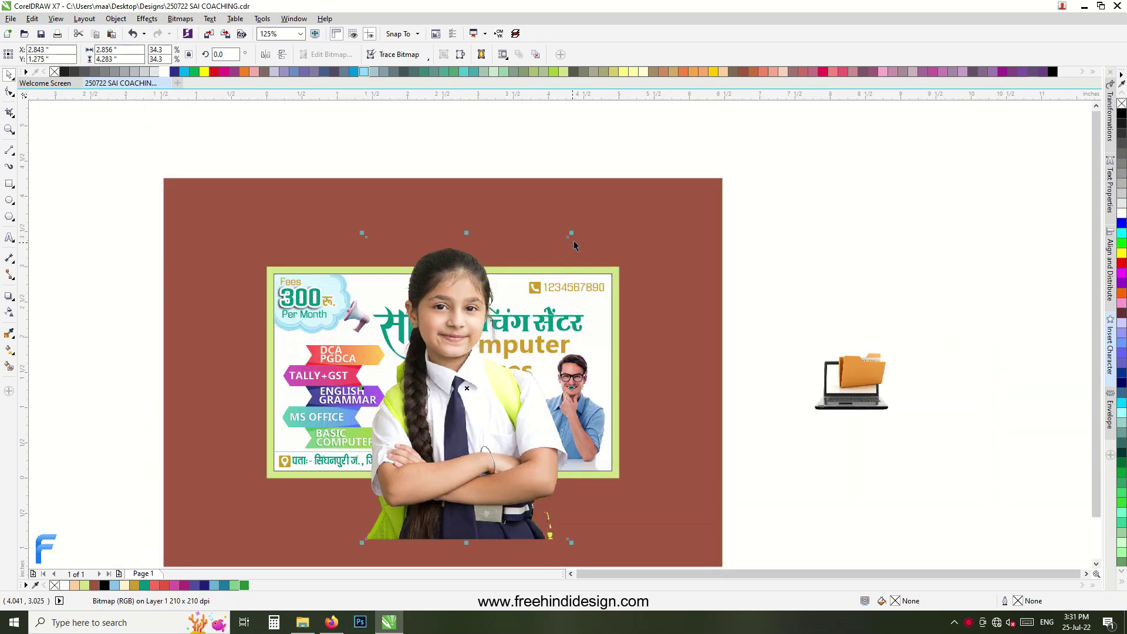
pyautogui.moveTo(467, 460)
pyautogui.mouseDown()
pyautogui.moveTo(411, 466)
pyautogui.moveTo(419, 433)
pyautogui.mouseUp()
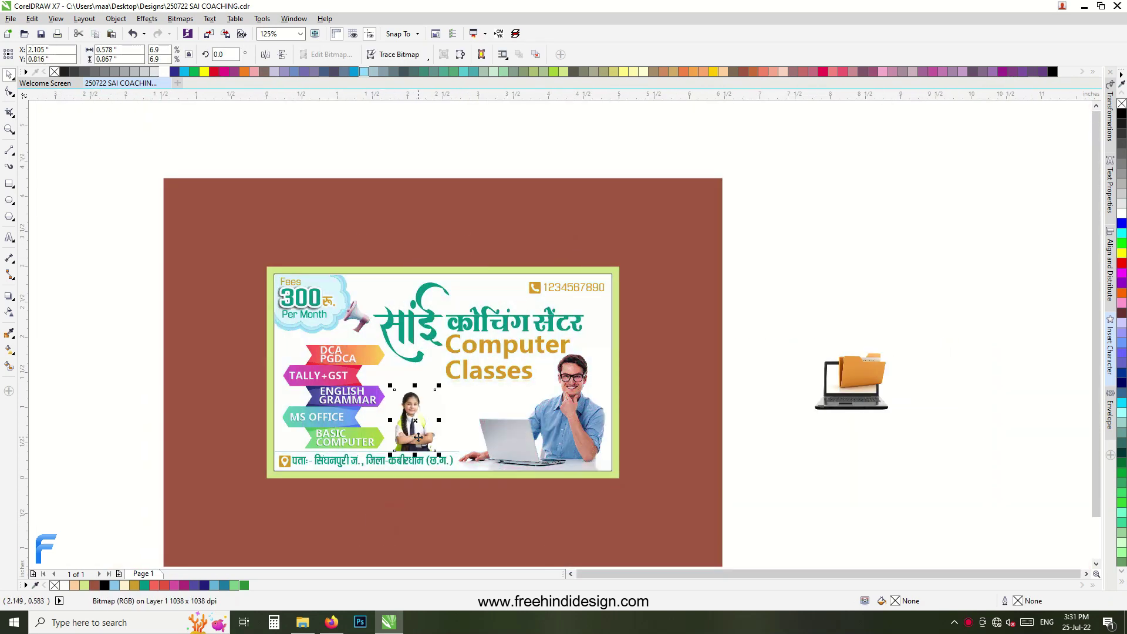
pyautogui.scroll(2, 419, 433)
# Enlarge the schoolgirl photo slightly in two passes and deselect it.
pyautogui.moveTo(456, 340); pyautogui.dragTo(516, 315)
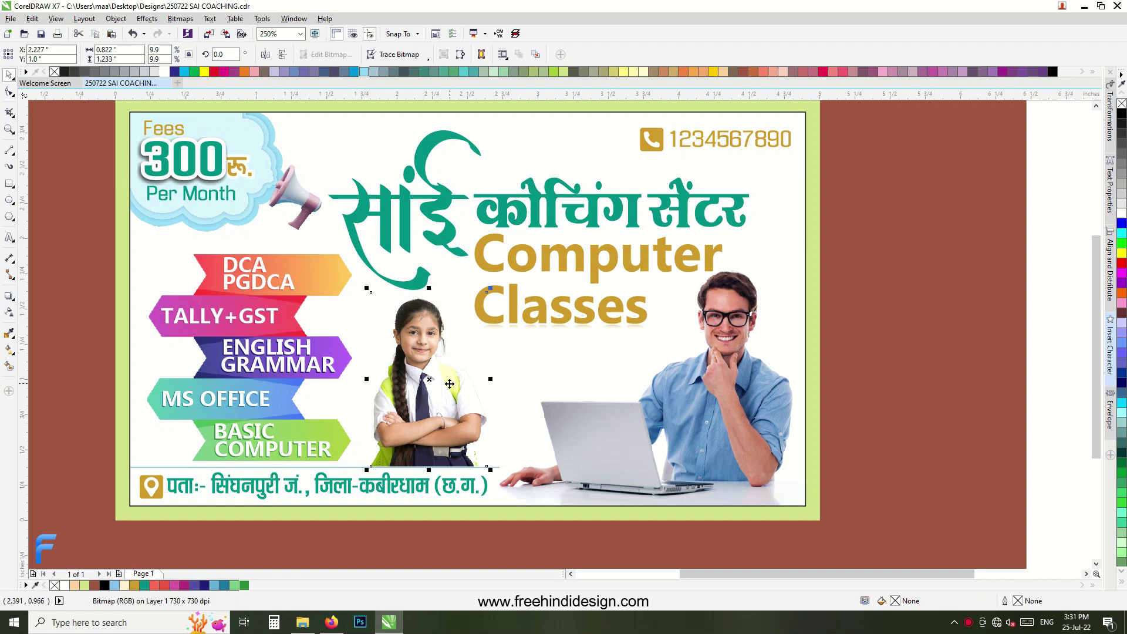
pyautogui.scroll(2, 435, 306)
pyautogui.scroll(-2, 434, 307)
pyautogui.scroll(4, 387, 411)
pyautogui.scroll(2, 405, 401)
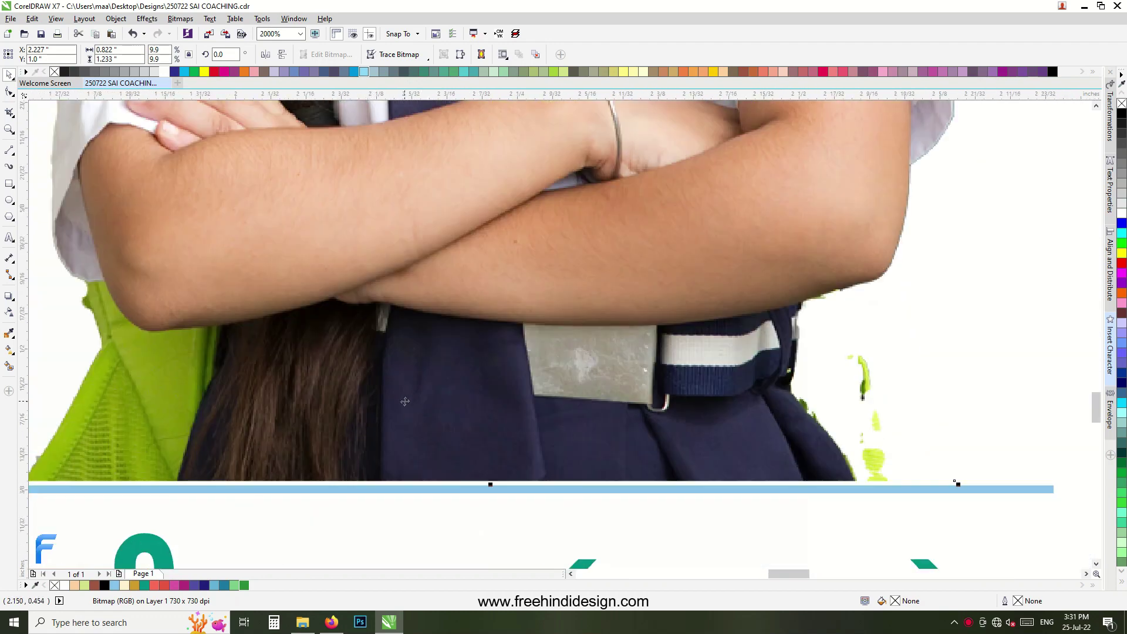
pyautogui.scroll(-5, 559, 398)
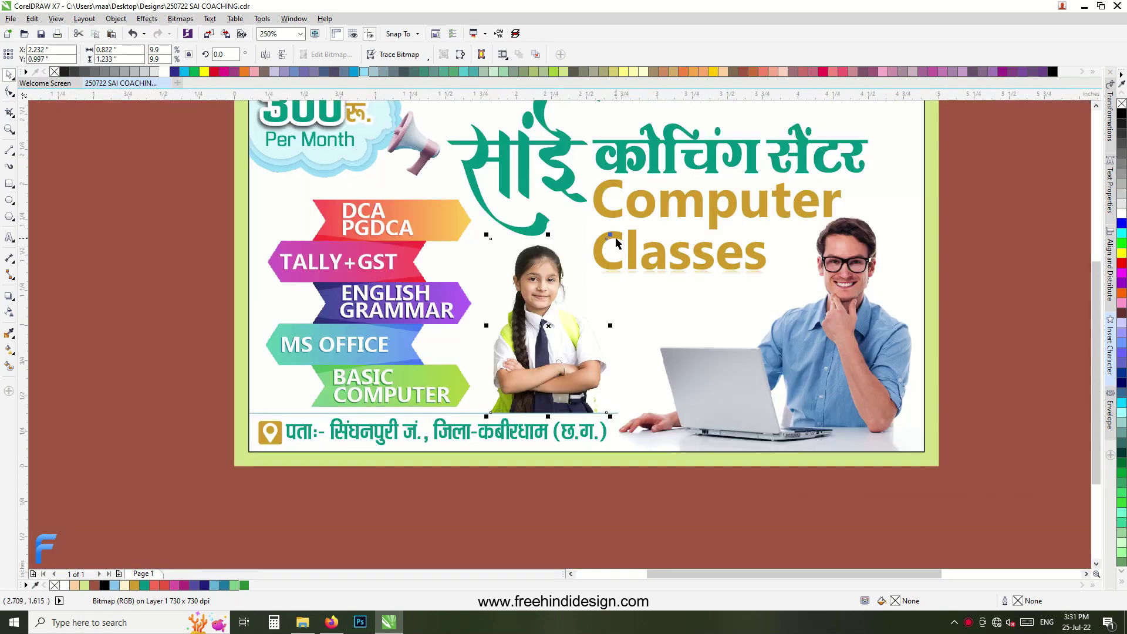
pyautogui.scroll(2, 616, 242)
pyautogui.moveTo(611, 236); pyautogui.dragTo(617, 230)
pyautogui.scroll(-2, 618, 230)
pyautogui.scroll(-2, 749, 305)
pyautogui.click(749, 305)
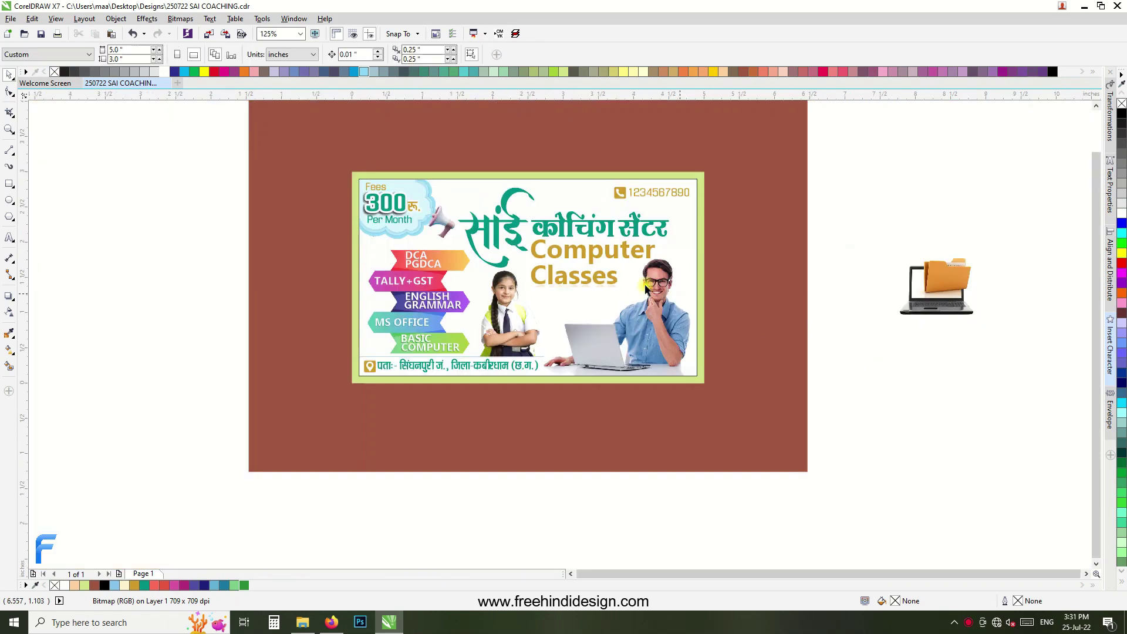
# Set both the Computer and Classes text lines in Franklin Gothic Heavy.
pyautogui.scroll(2, 583, 250)
pyautogui.click(583, 251)
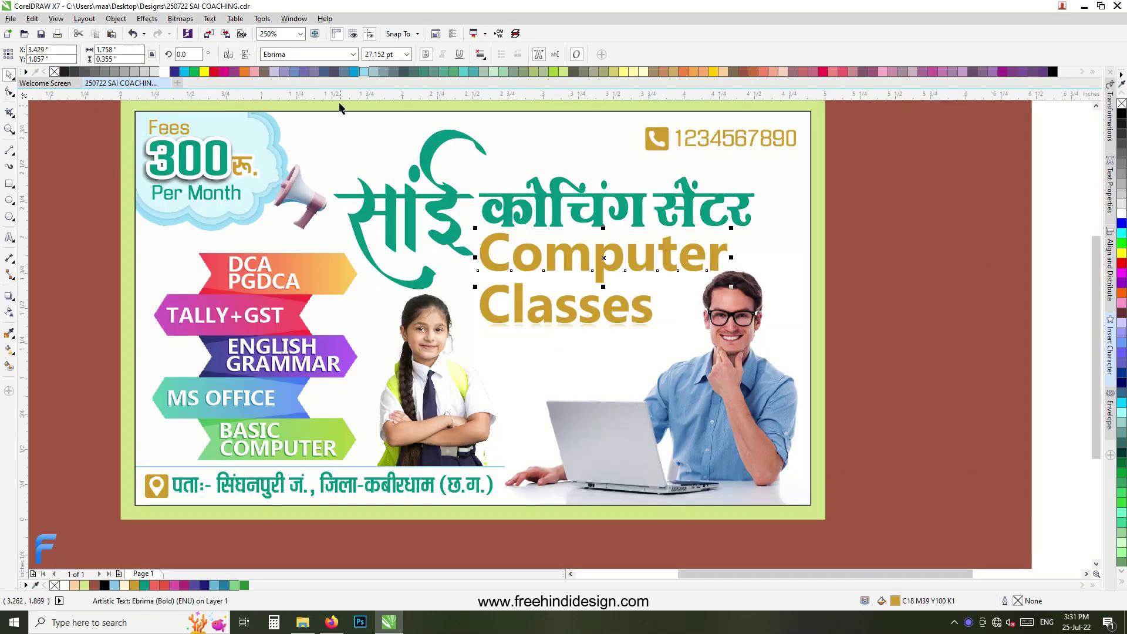
pyautogui.click(354, 54)
pyautogui.scroll(-5, 321, 241)
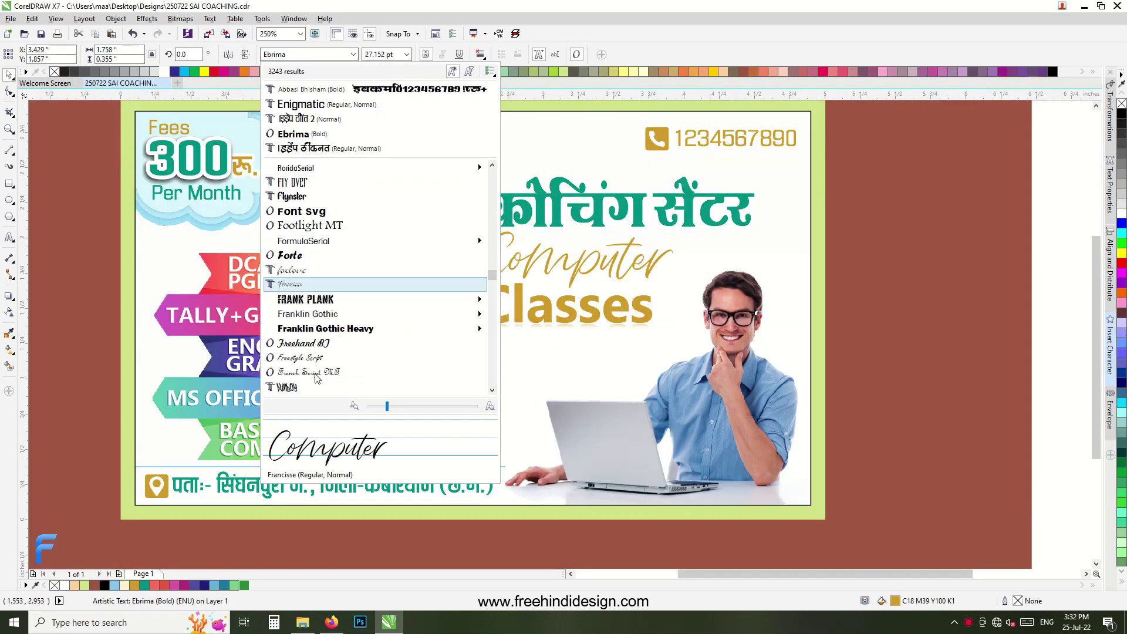
pyautogui.click(321, 328)
pyautogui.click(545, 313)
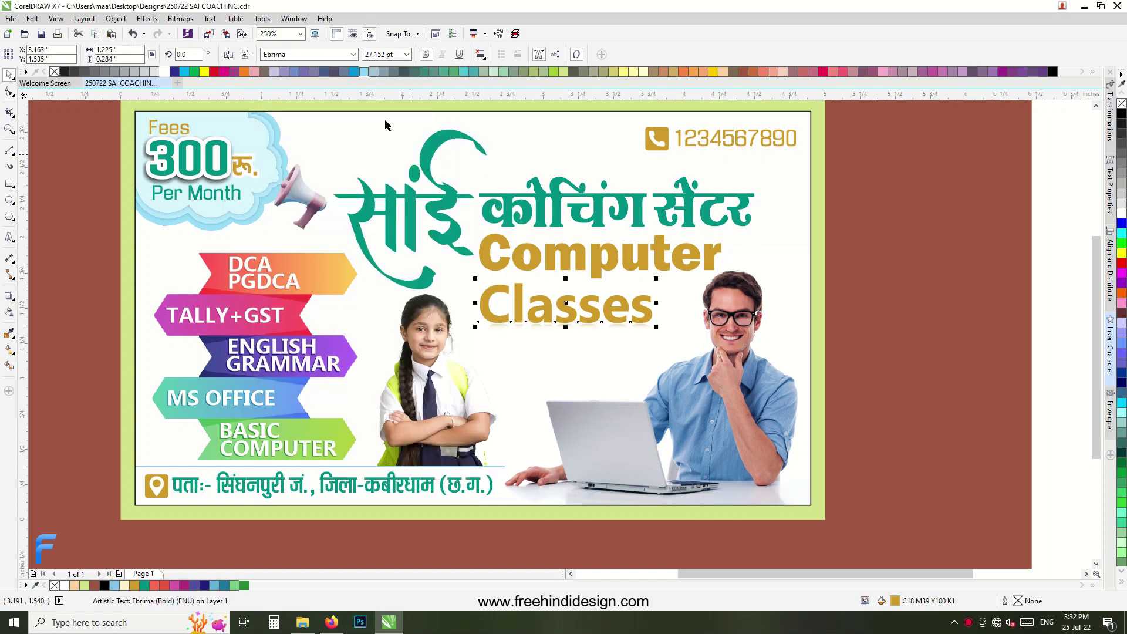
pyautogui.click(355, 54)
pyautogui.click(329, 84)
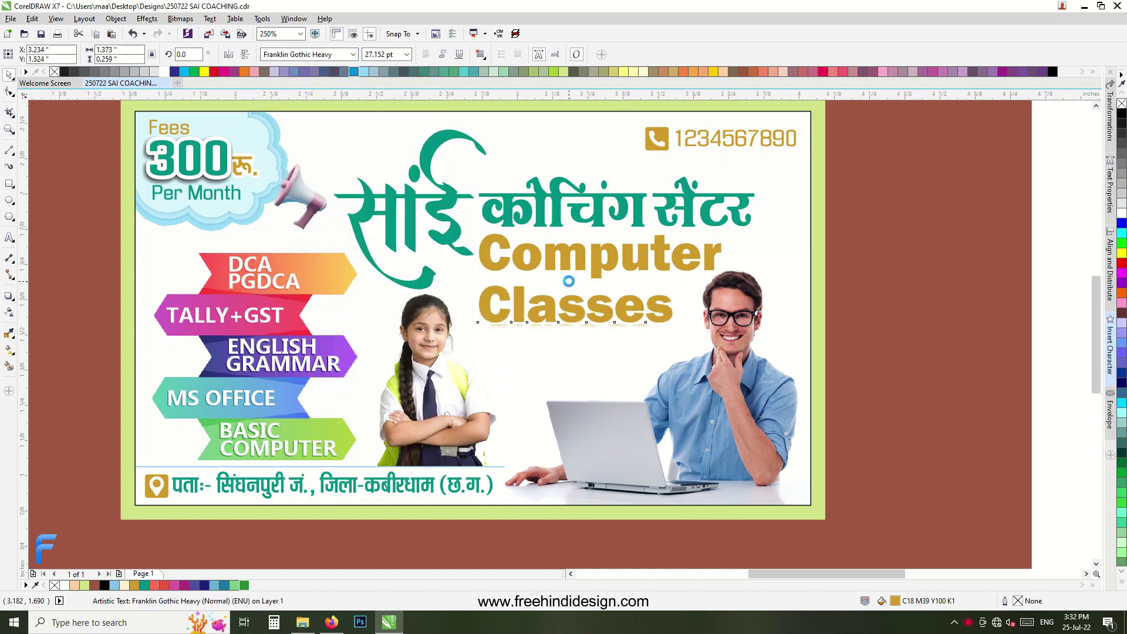
# Move Classes up closer to Computer, adjust the two lines, and deselect.
pyautogui.scroll(1, 568, 279)
pyautogui.moveTo(470, 310); pyautogui.dragTo(470, 293)
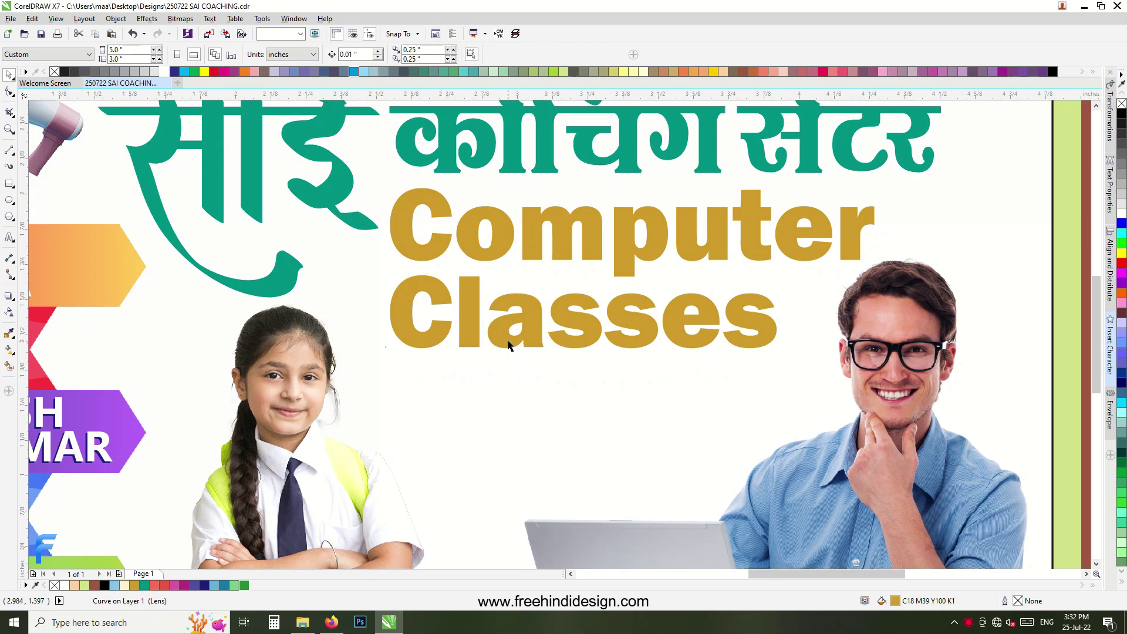
pyautogui.scroll(-1, 530, 223)
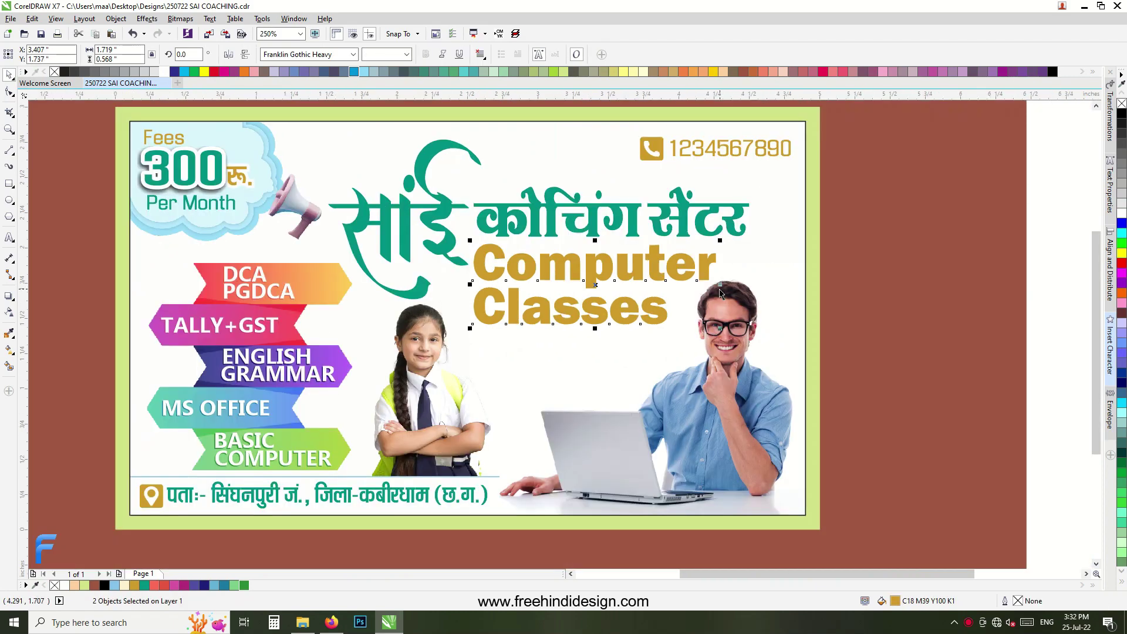
pyautogui.hotkey('ctrl', 'z')
pyautogui.hotkey('ctrl', 'z')
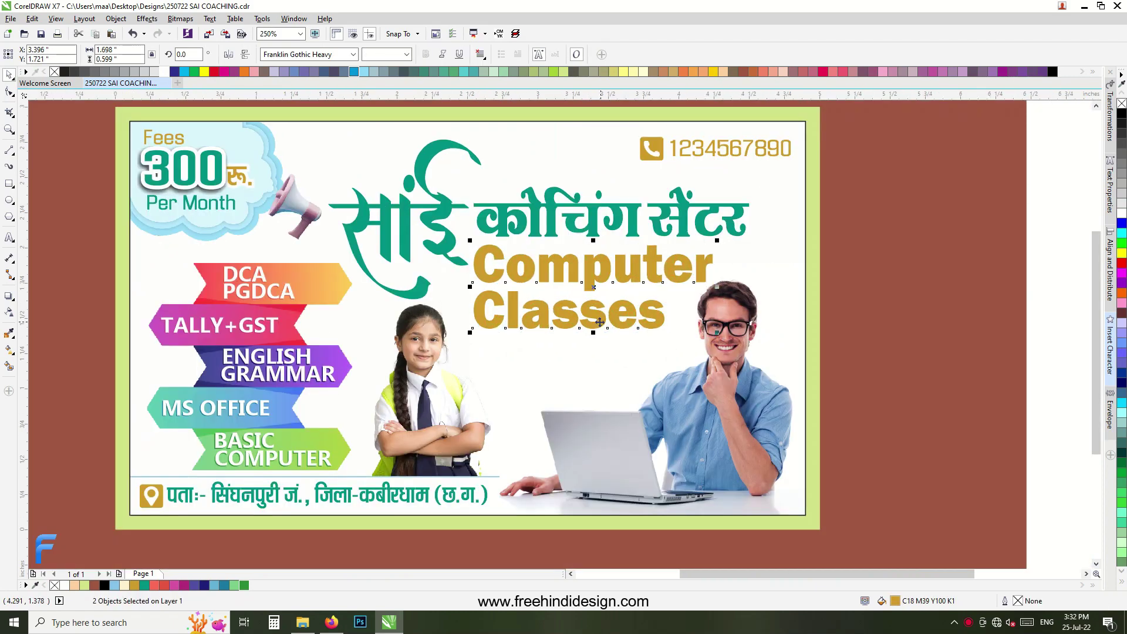
pyautogui.scroll(-1, 621, 326)
pyautogui.click(812, 396)
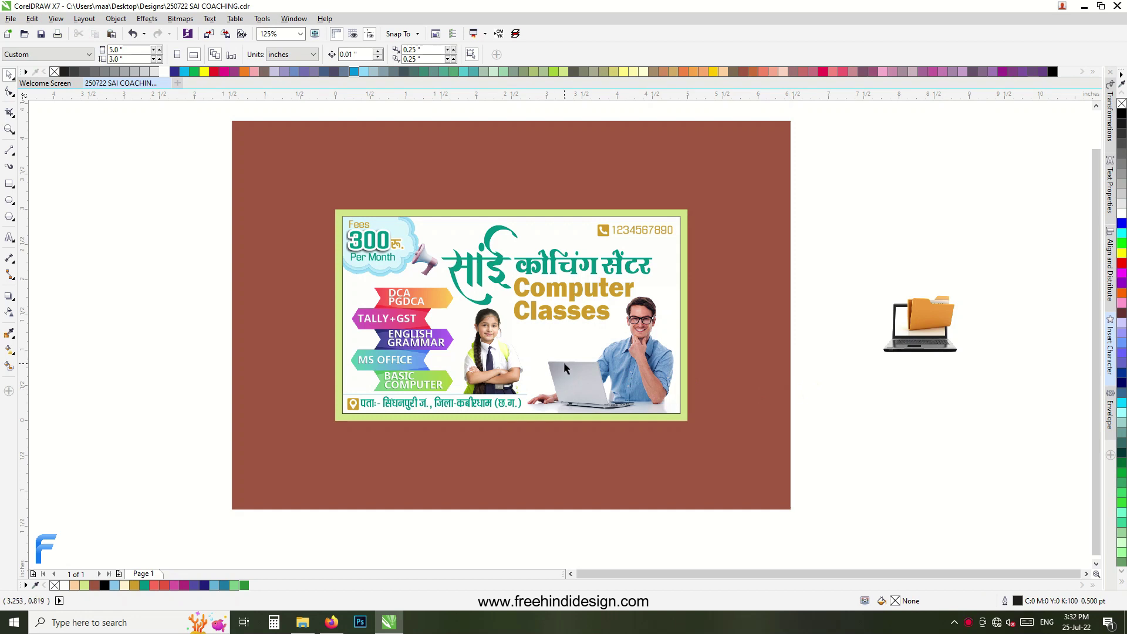
# Fill the card's background rectangle with a fountain gradient starting from cream.
pyautogui.click(922, 314)
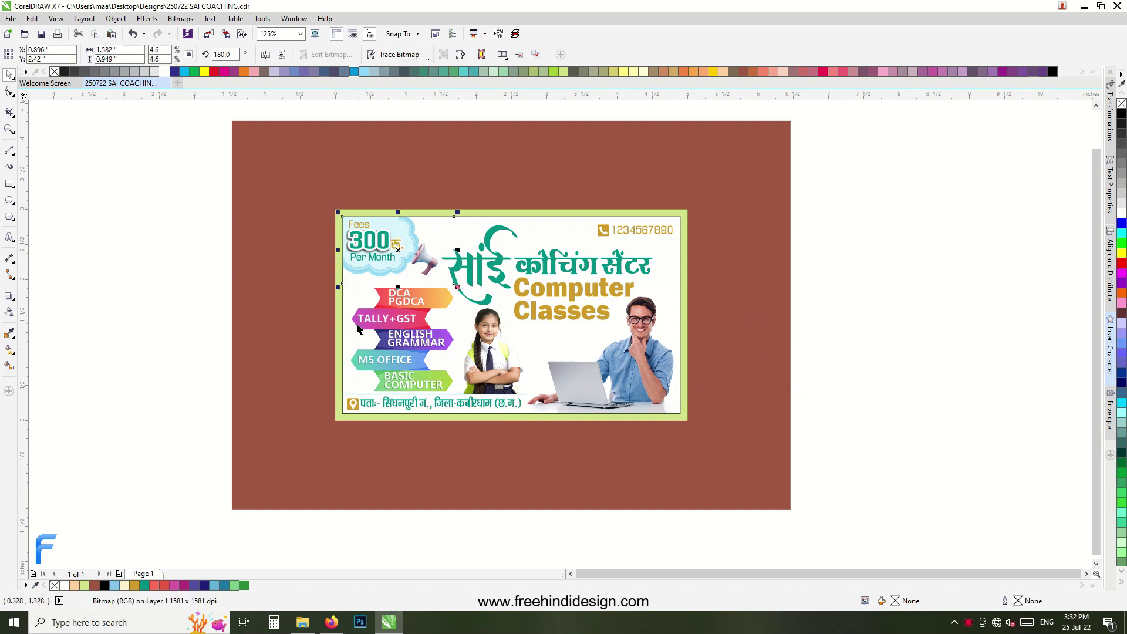
pyautogui.click(347, 344)
pyautogui.press('g')
pyautogui.moveTo(515, 335); pyautogui.dragTo(530, 338)
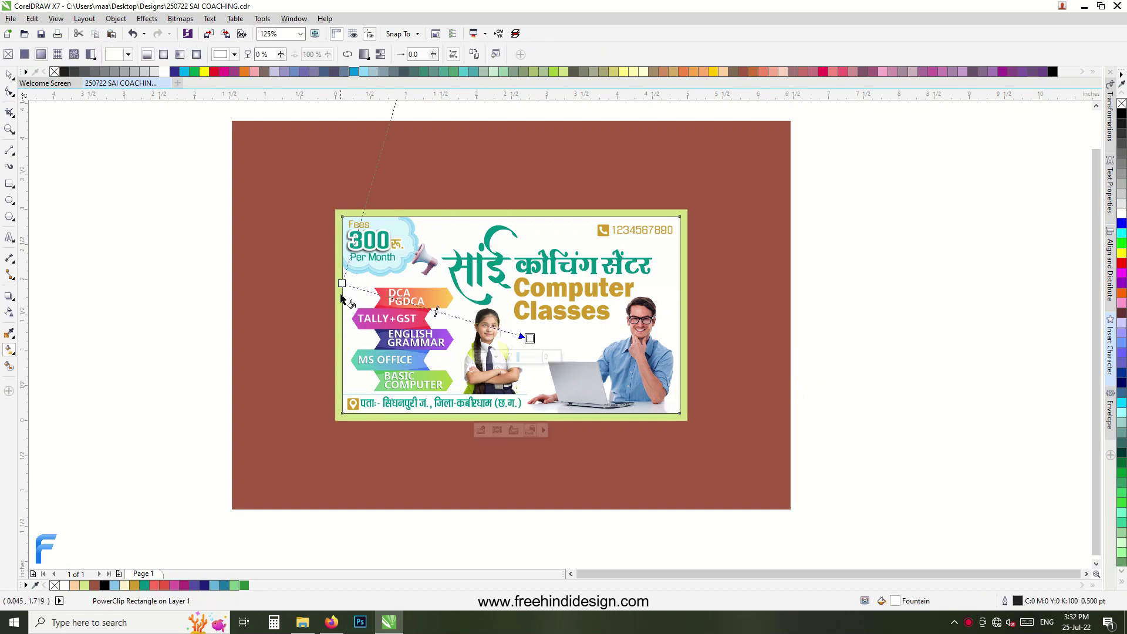
pyautogui.click(128, 583)
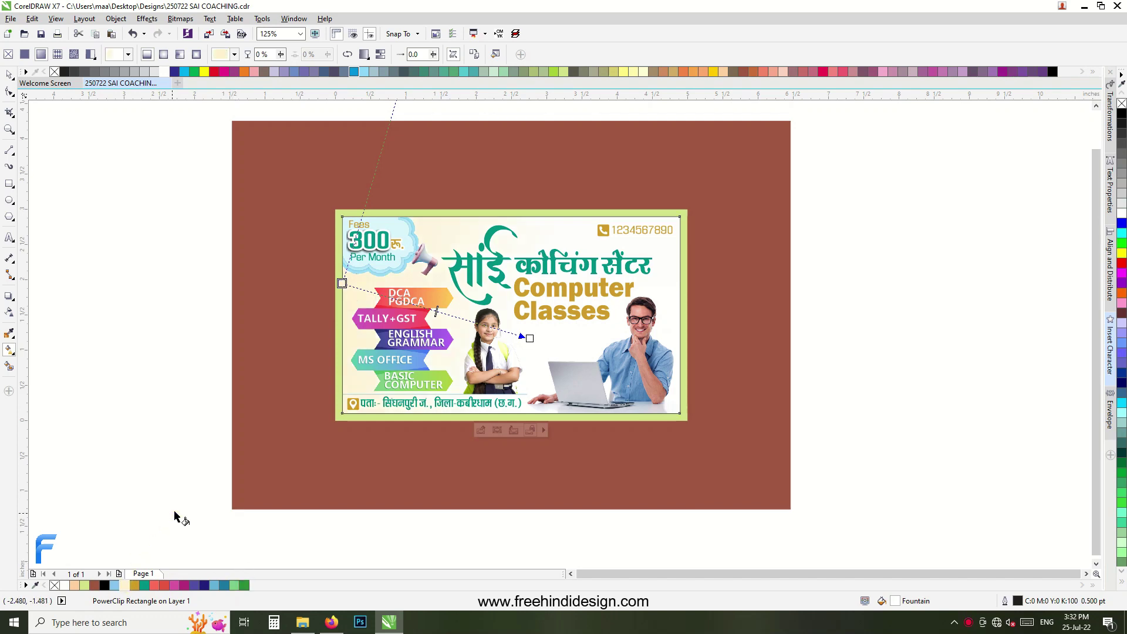
pyautogui.scroll(1, 357, 264)
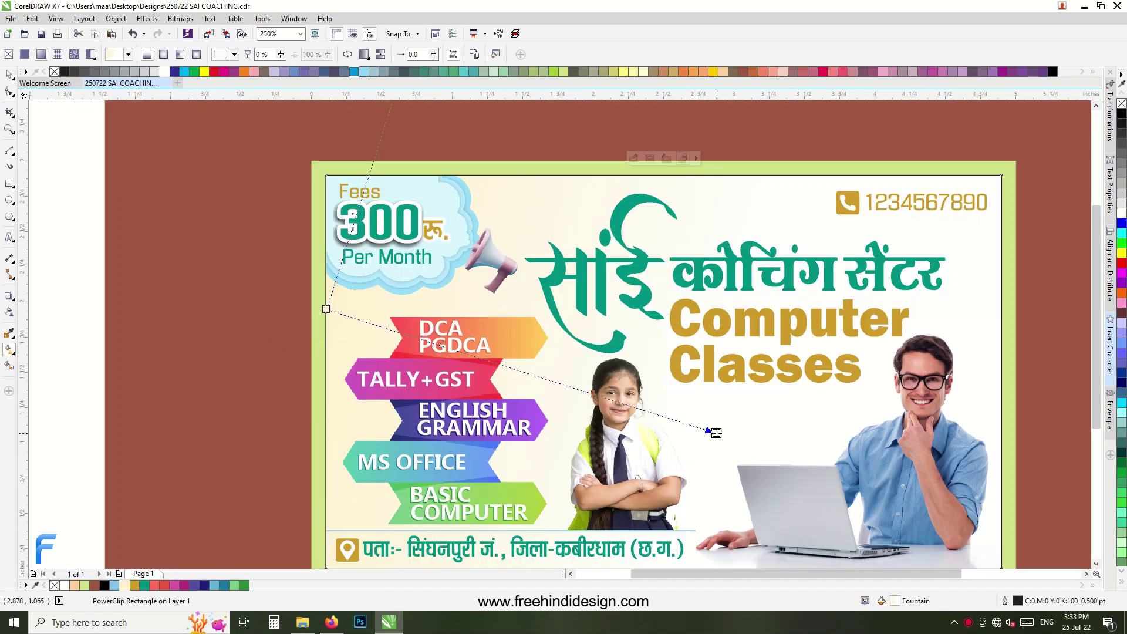
# Give the Hindi title a cream 8 pt outline placed behind its fill.
pyautogui.click(9, 77)
pyautogui.click(652, 243)
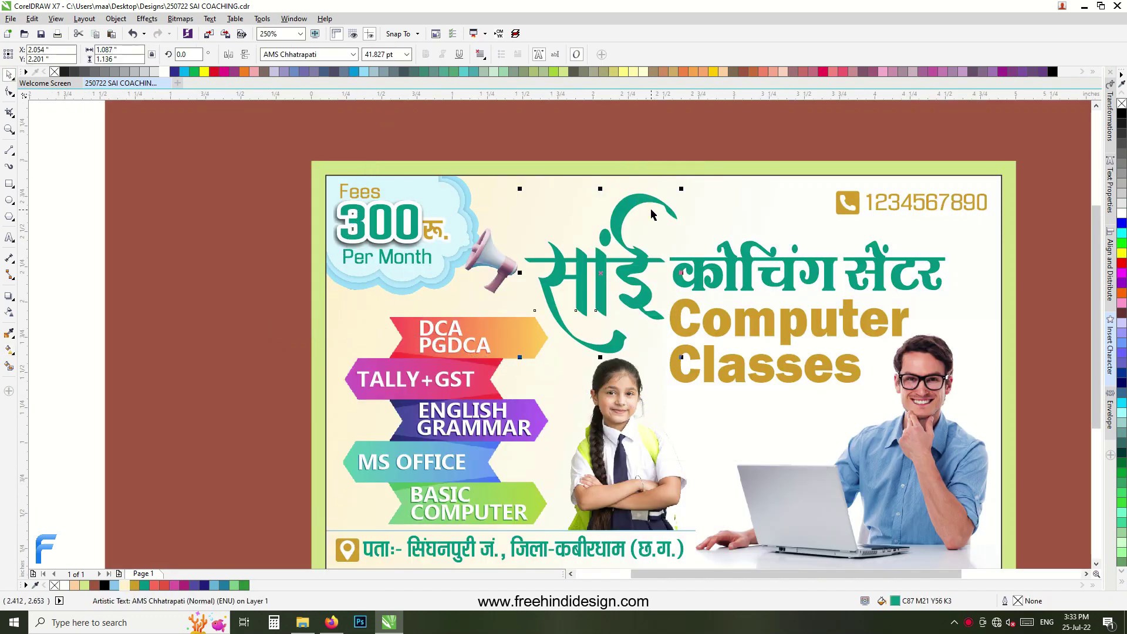
pyautogui.press('F12')
pyautogui.click(466, 328)
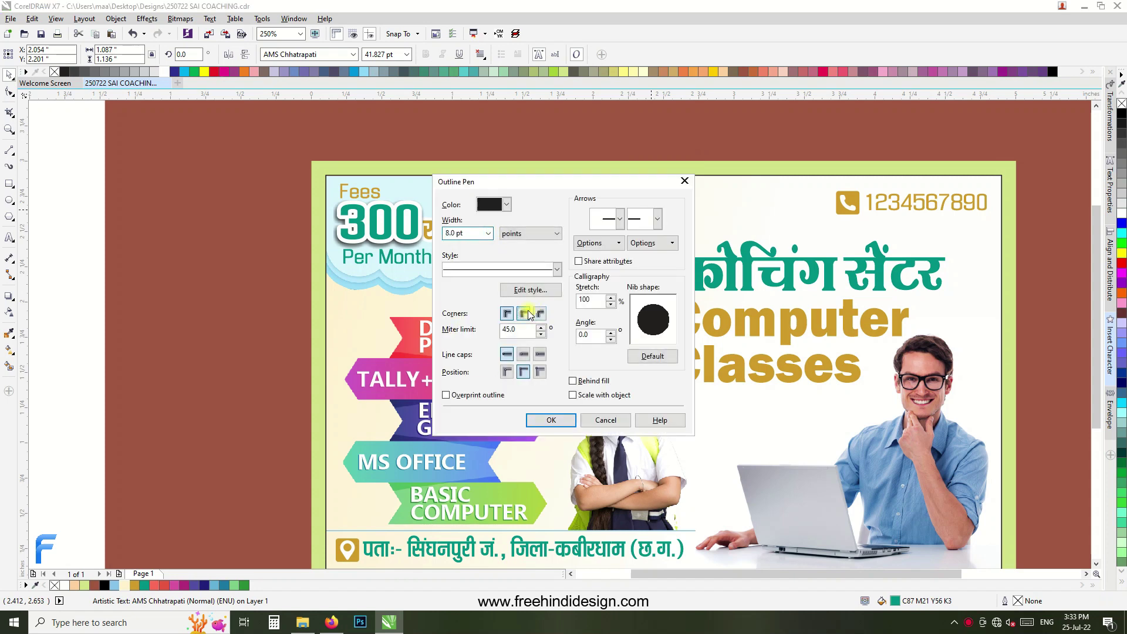
pyautogui.click(585, 381)
pyautogui.press('Return')
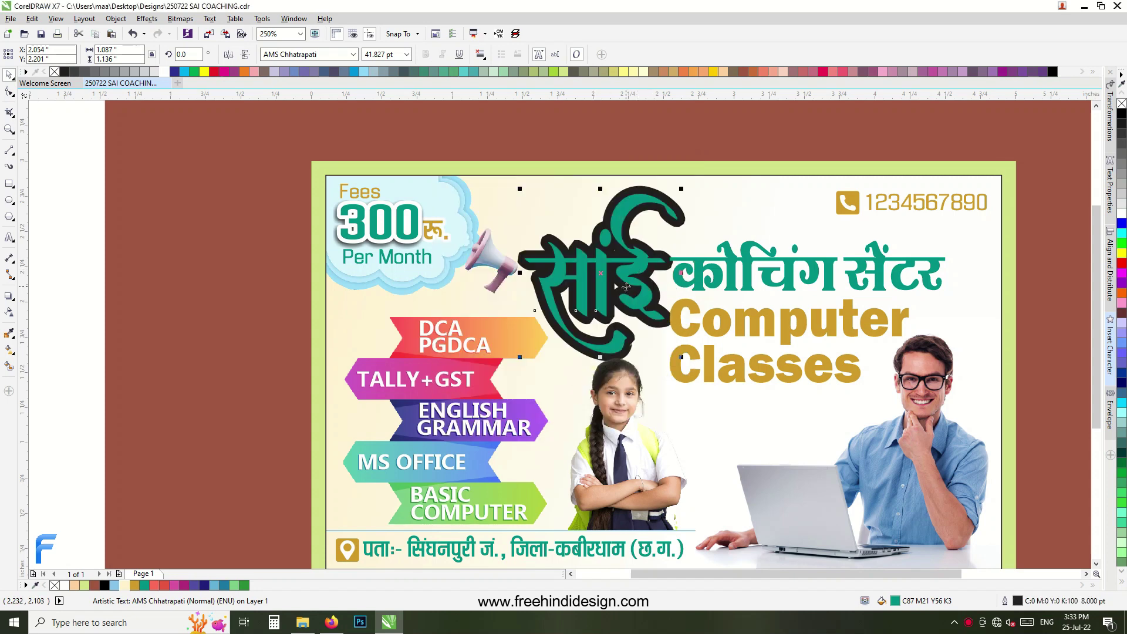
pyautogui.rightClick(125, 585)
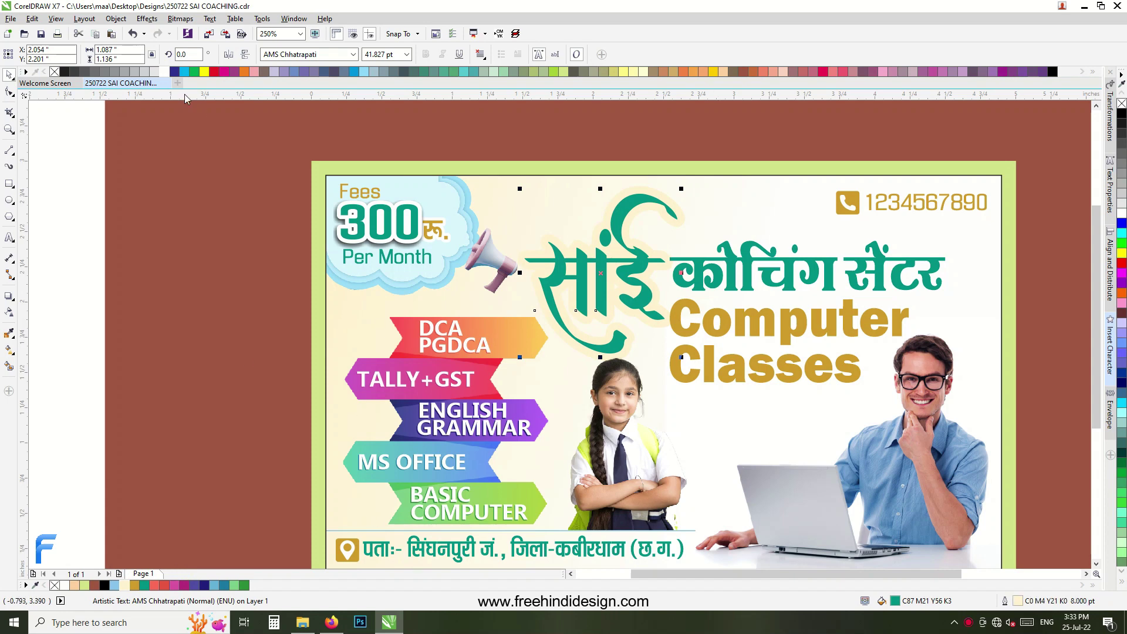
# Nudge the Hindi title, try green and gold outlines, then settle on cream.
pyautogui.press('Up')
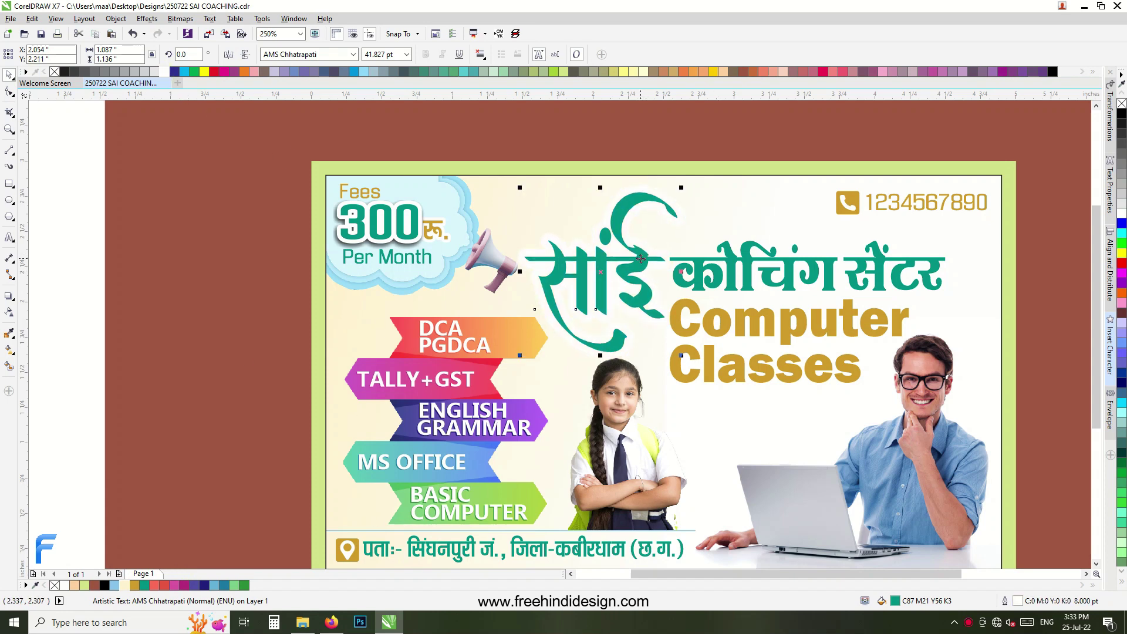
pyautogui.press('Left')
pyautogui.press('Left')
pyautogui.press('Down')
pyautogui.press('Down')
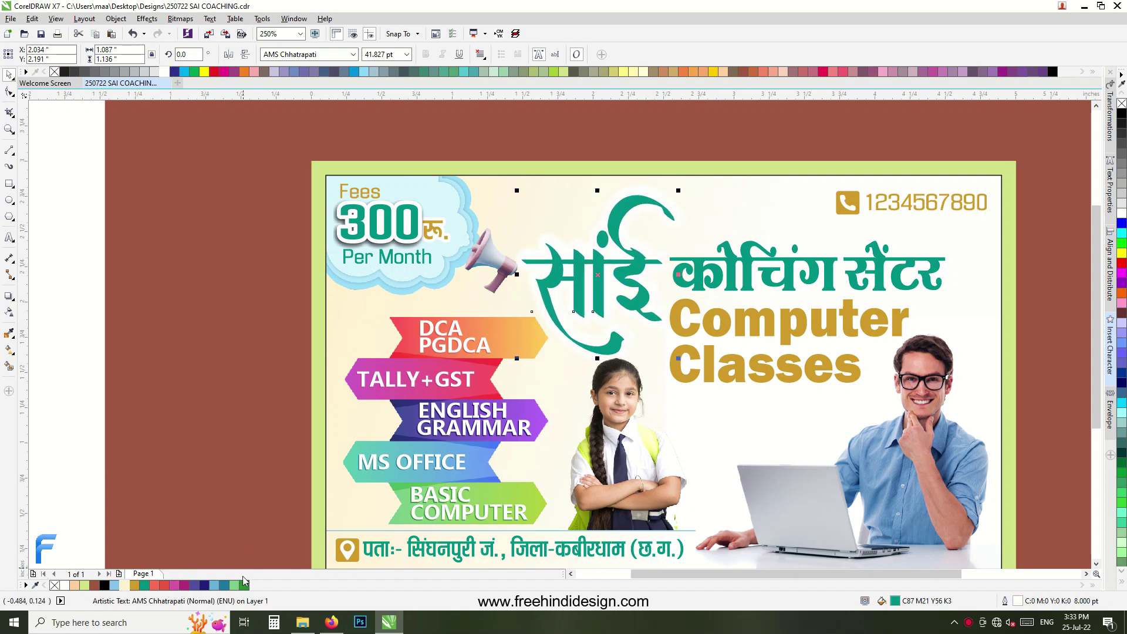
pyautogui.click(244, 586)
pyautogui.rightClick(244, 585)
pyautogui.rightClick(134, 587)
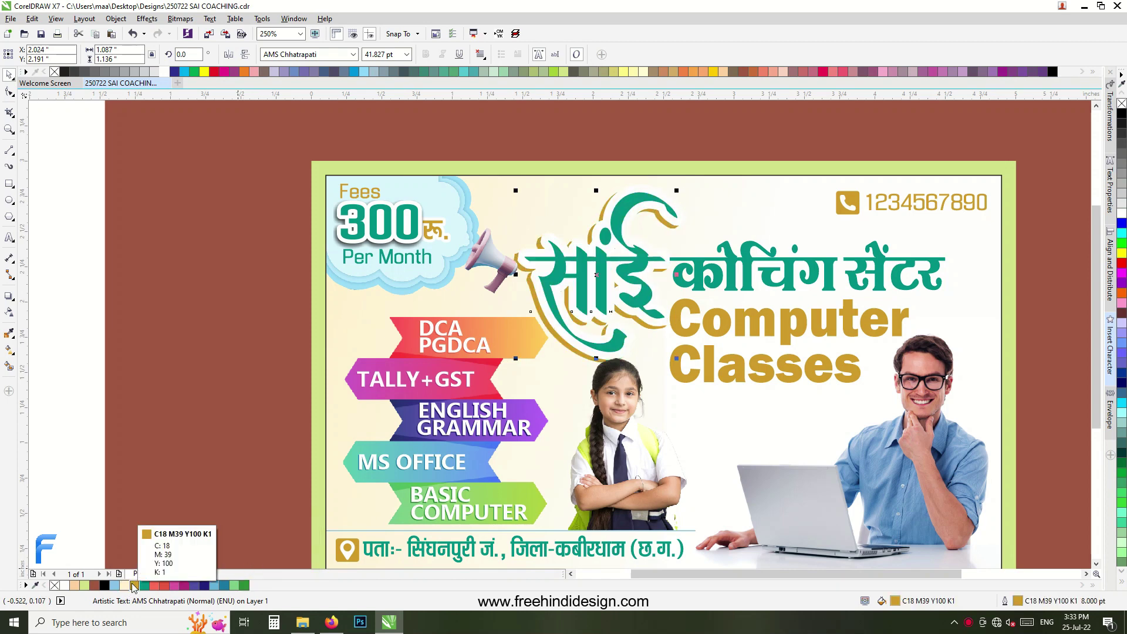
pyautogui.rightClick(124, 589)
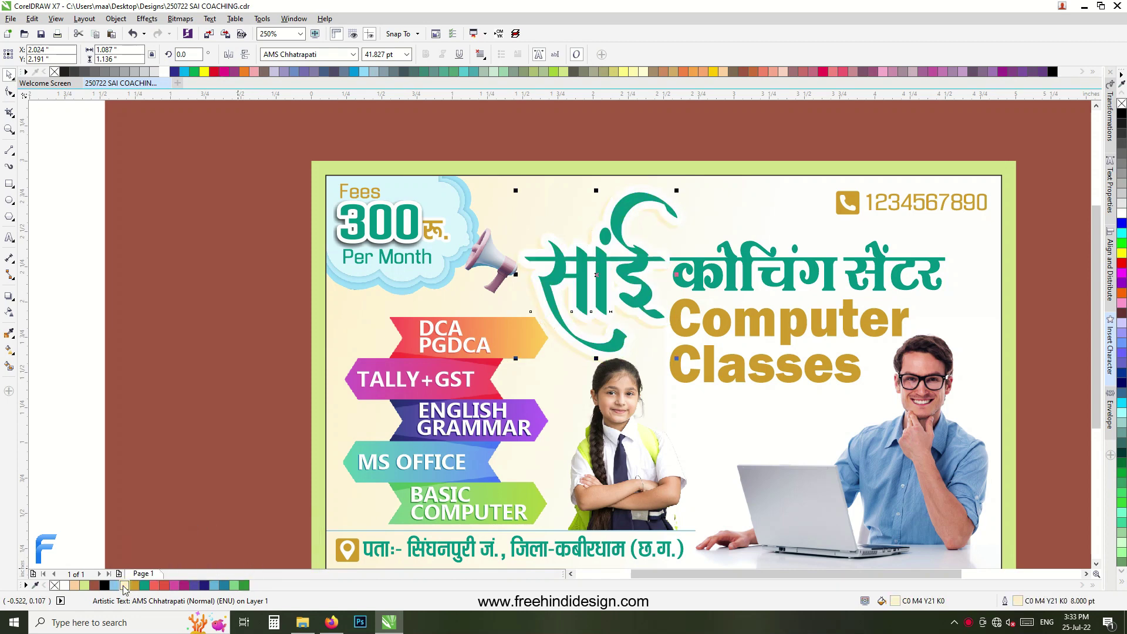
pyautogui.press('Escape')
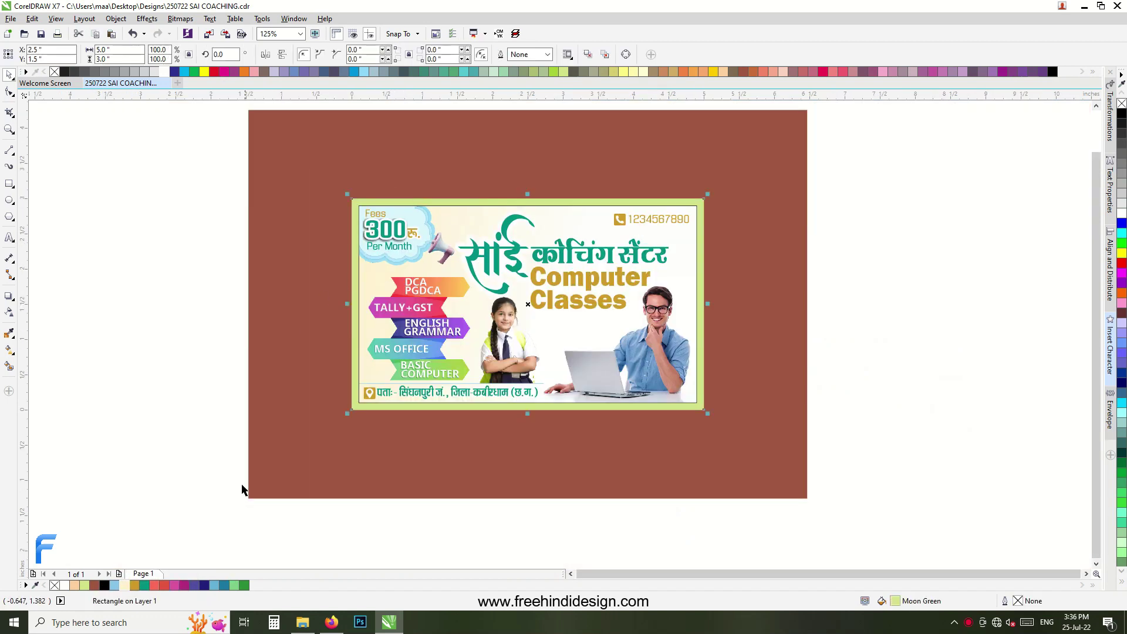
# Make the card border gold and shrink the swoosh to fit the card.
pyautogui.click(202, 584)
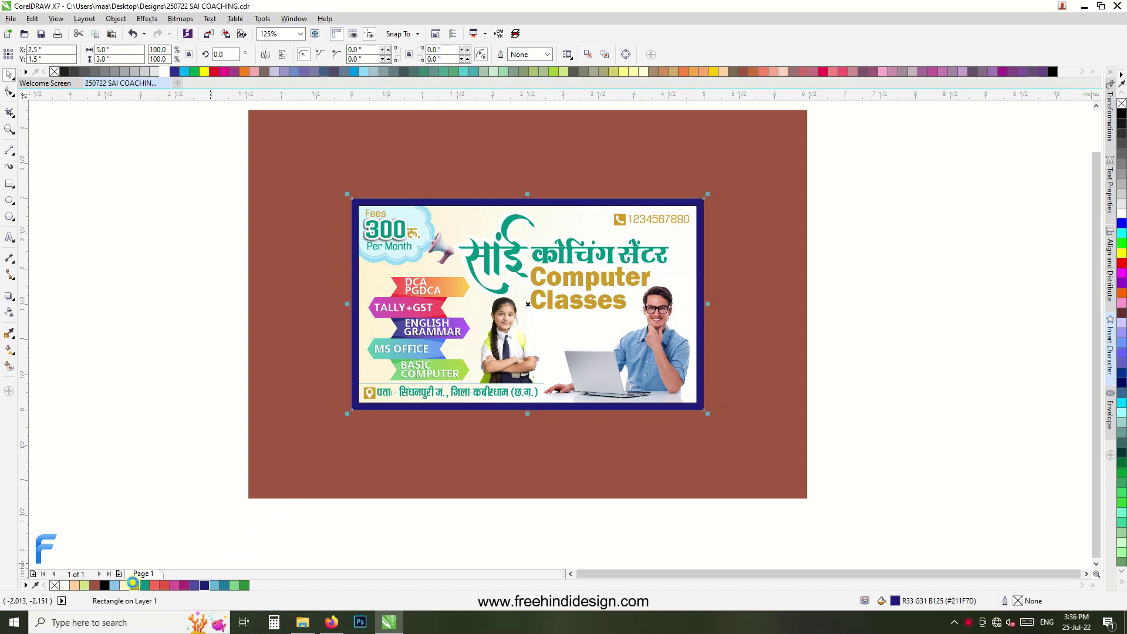
pyautogui.click(134, 585)
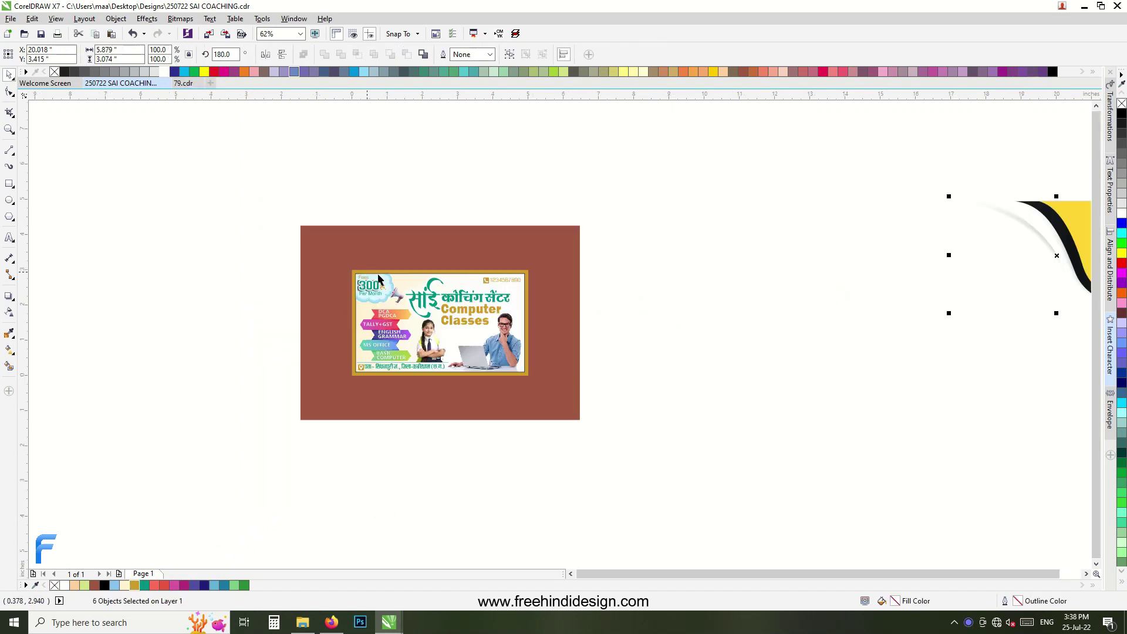
pyautogui.scroll(-2, 379, 278)
pyautogui.moveTo(720, 276); pyautogui.dragTo(487, 276)
pyautogui.scroll(2, 488, 275)
pyautogui.moveTo(411, 329)
pyautogui.mouseDown()
pyautogui.moveTo(508, 300)
pyautogui.moveTo(516, 314)
pyautogui.mouseUp()
# Group the swoosh pieces and PowerClip them into the card's top-right corner.
pyautogui.scroll(2, 522, 194)
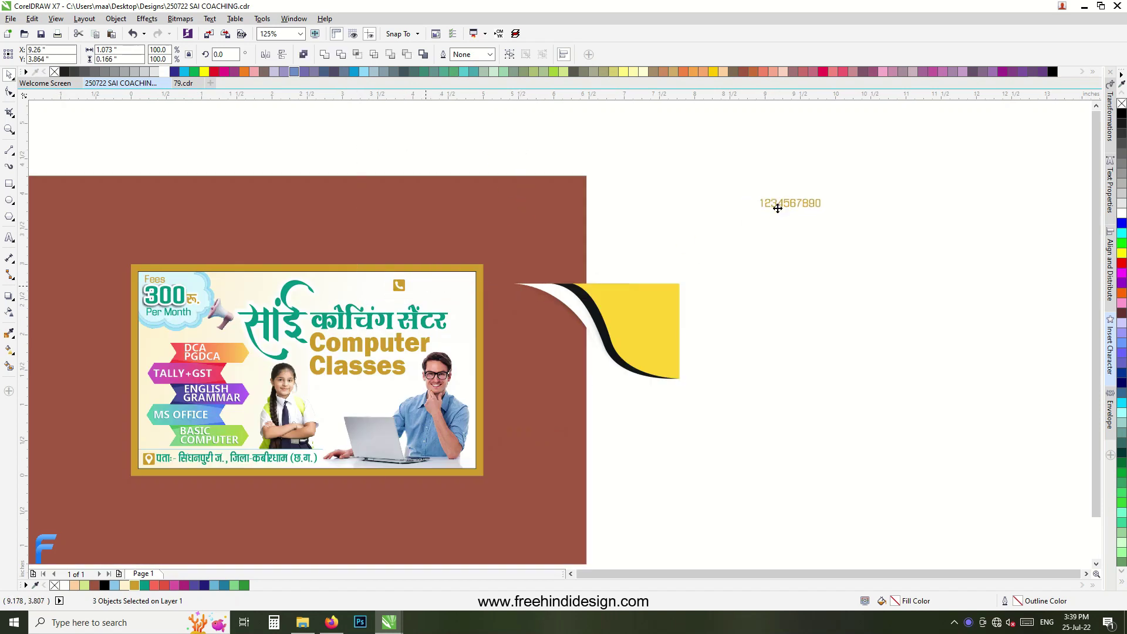
pyautogui.moveTo(734, 259); pyautogui.dragTo(552, 420)
pyautogui.click(506, 54)
pyautogui.keyDown('shift'); pyautogui.click(372, 267); pyautogui.keyUp('shift')
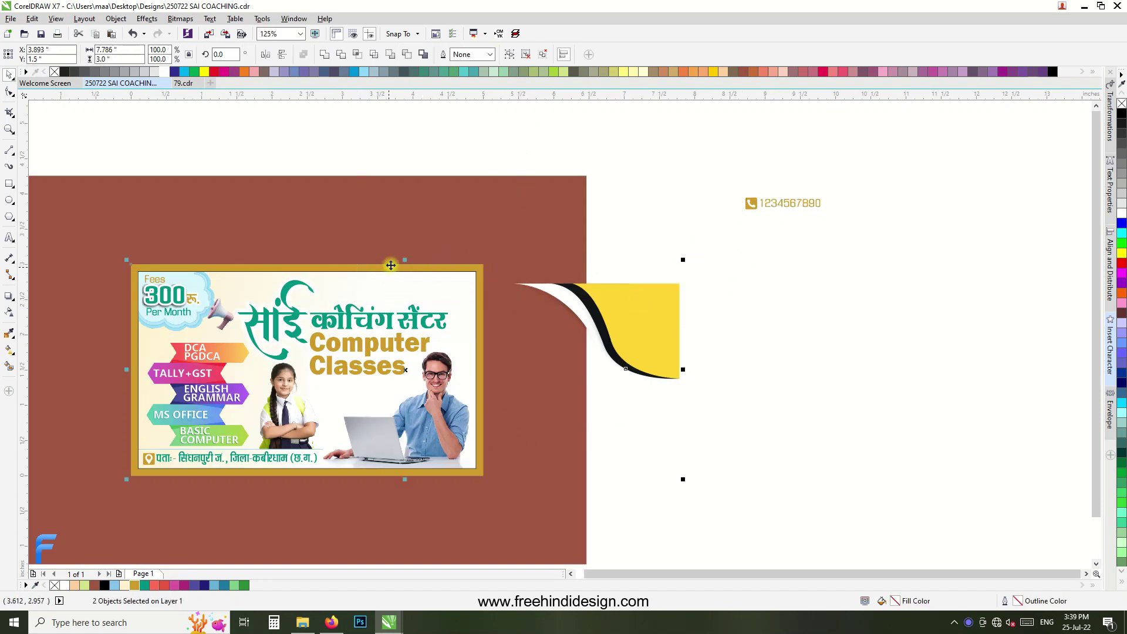
pyautogui.scroll(-3, 705, 290)
pyautogui.scroll(3, 557, 321)
pyautogui.click(568, 320)
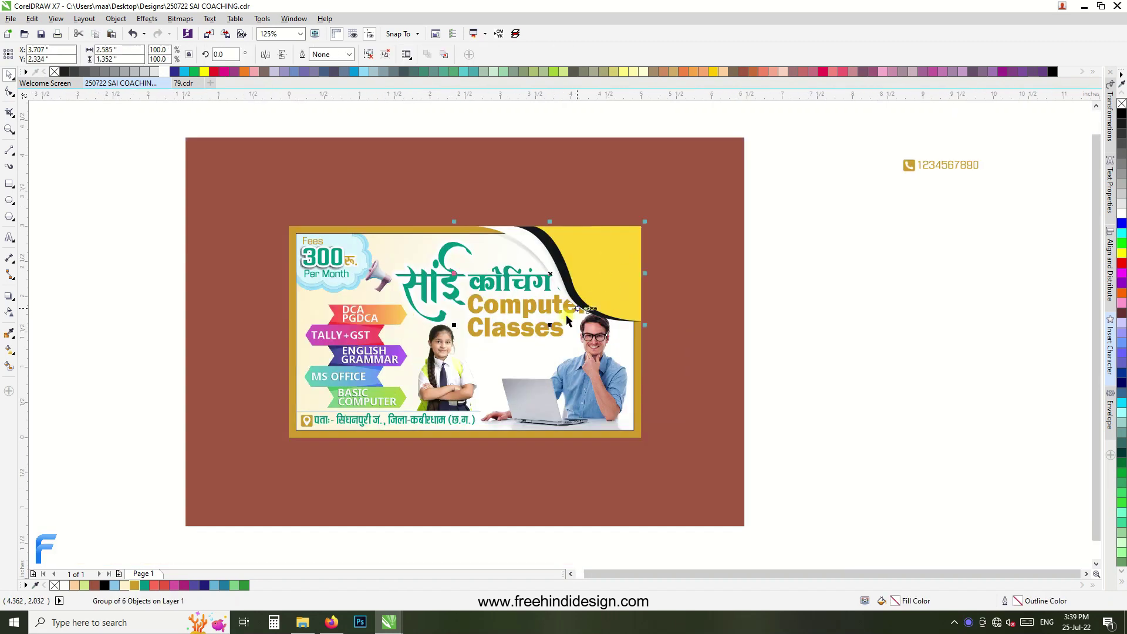
pyautogui.moveTo(456, 327); pyautogui.dragTo(507, 294)
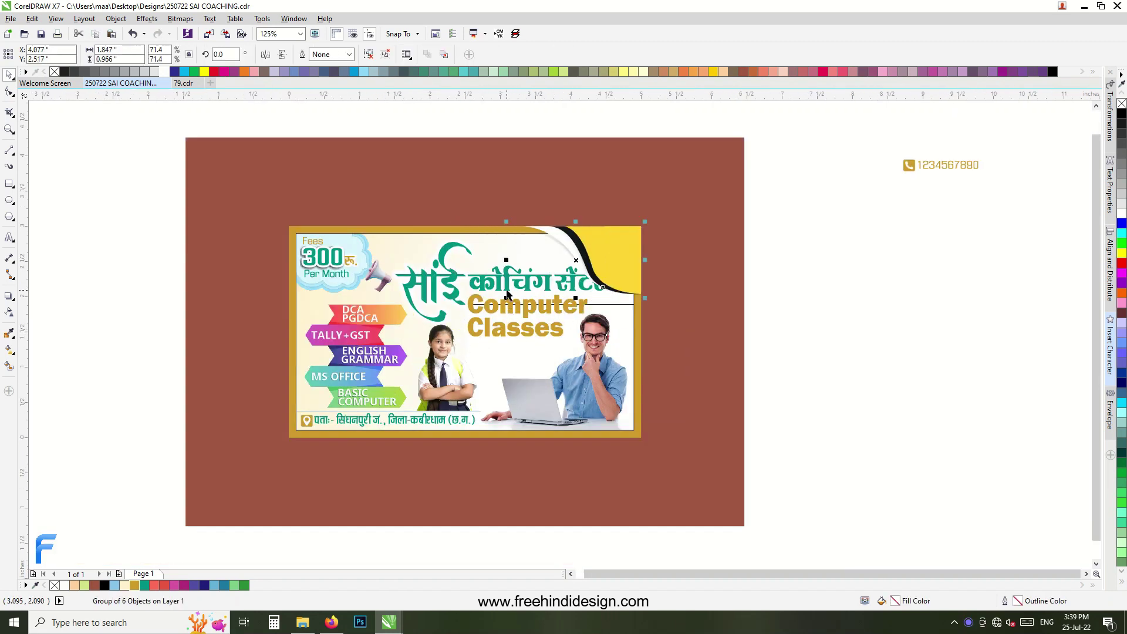
# Narrow the heading group and nudge साईं slightly up.
pyautogui.click(670, 356)
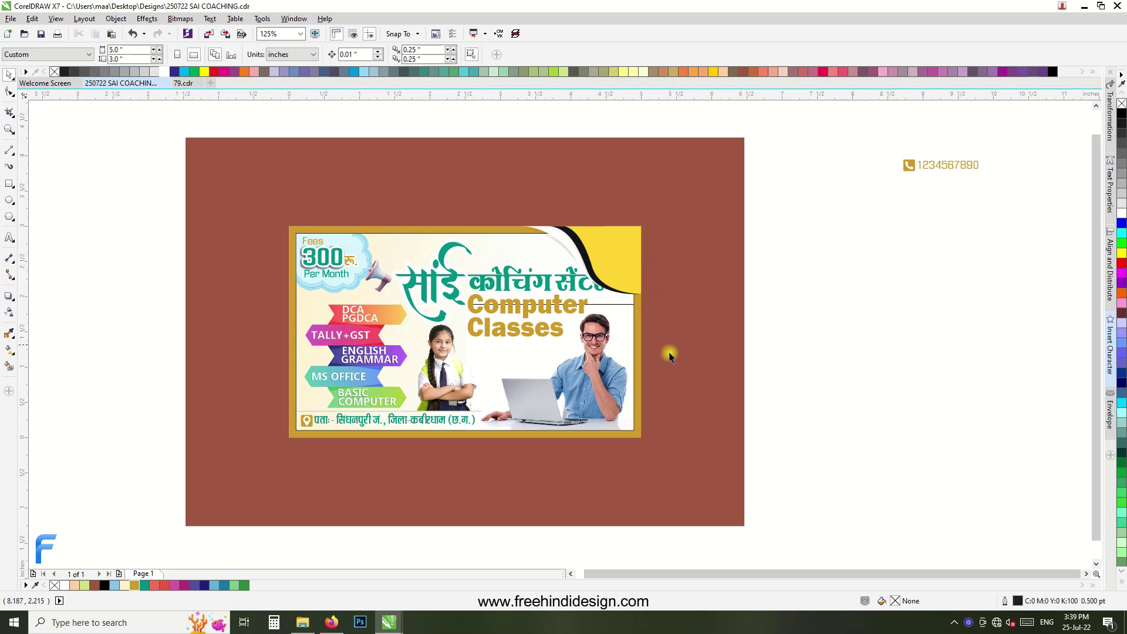
pyautogui.scroll(2, 552, 297)
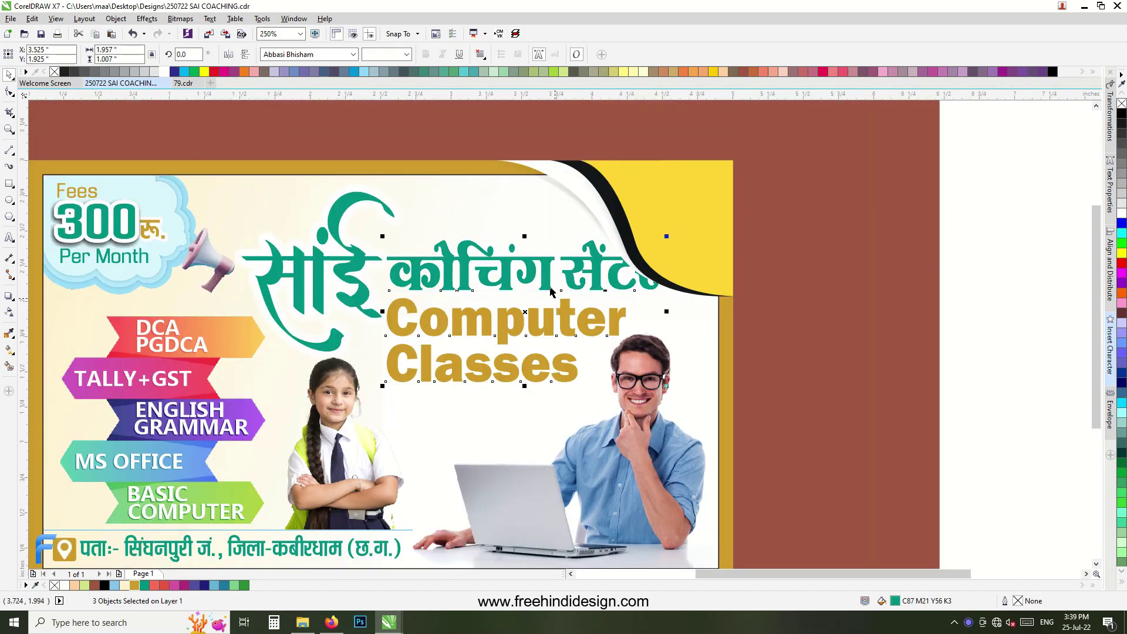
pyautogui.moveTo(668, 312); pyautogui.dragTo(641, 312)
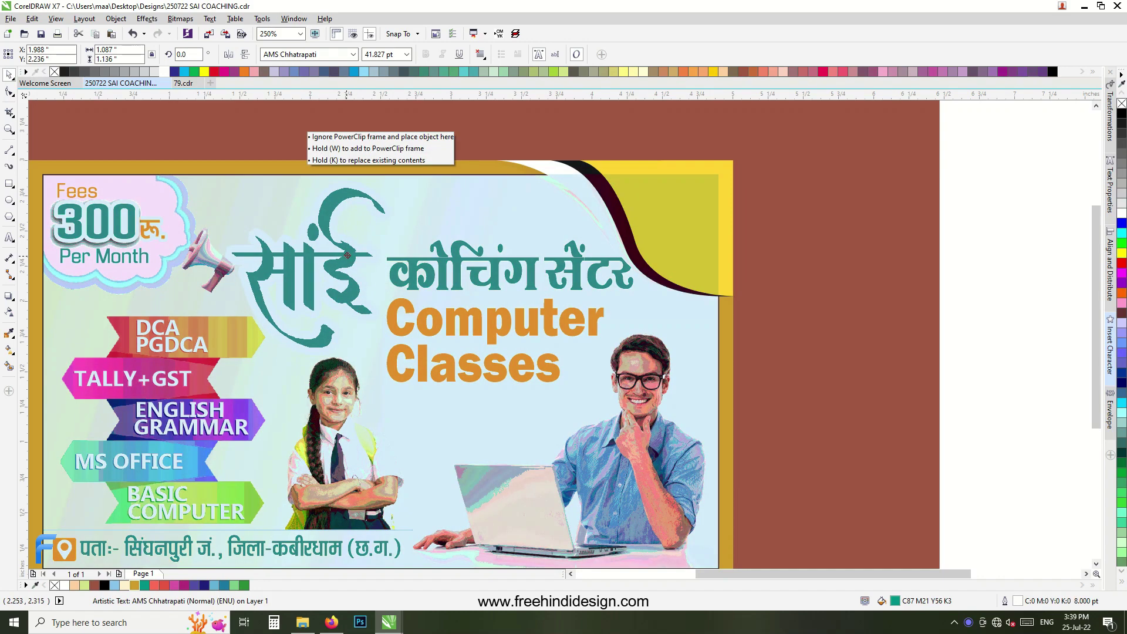
pyautogui.moveTo(357, 260); pyautogui.dragTo(358, 253)
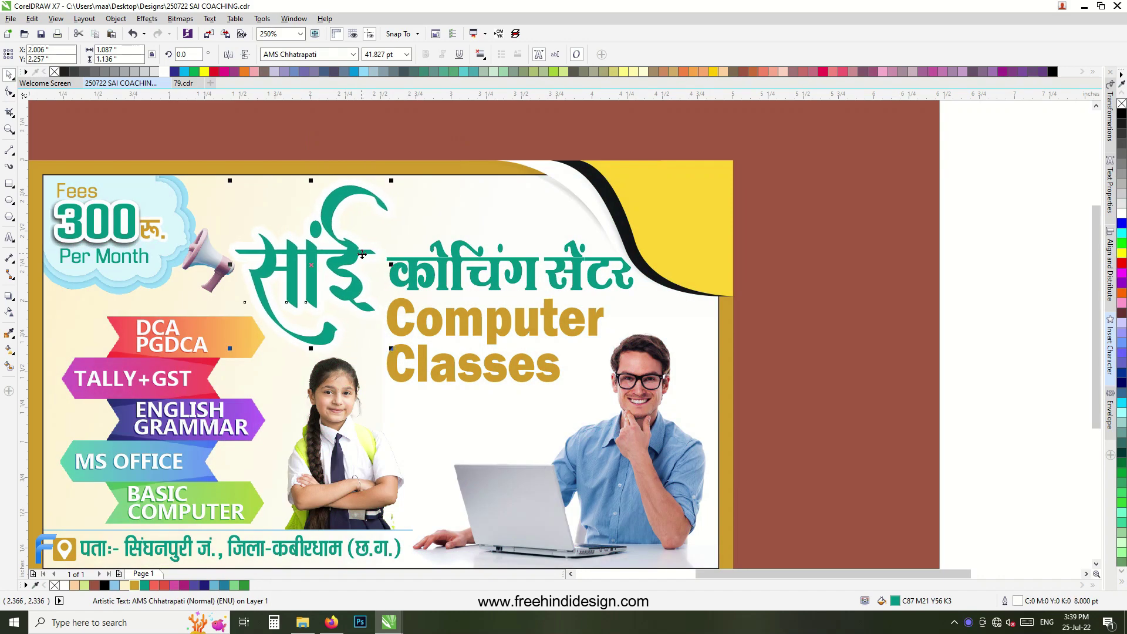
# Shift कोचिंग सेंटर left, closer to साईं.
pyautogui.click(441, 261)
pyautogui.scroll(1, 441, 261)
pyautogui.moveTo(494, 309)
pyautogui.mouseDown()
pyautogui.moveTo(455, 318)
pyautogui.moveTo(599, 411)
pyautogui.mouseUp()
pyautogui.scroll(-1, 455, 318)
pyautogui.scroll(1, 449, 359)
# Reposition and slightly widen Computer Classes beneath the heading.
pyautogui.moveTo(447, 347); pyautogui.dragTo(509, 325)
pyautogui.scroll(-1, 509, 325)
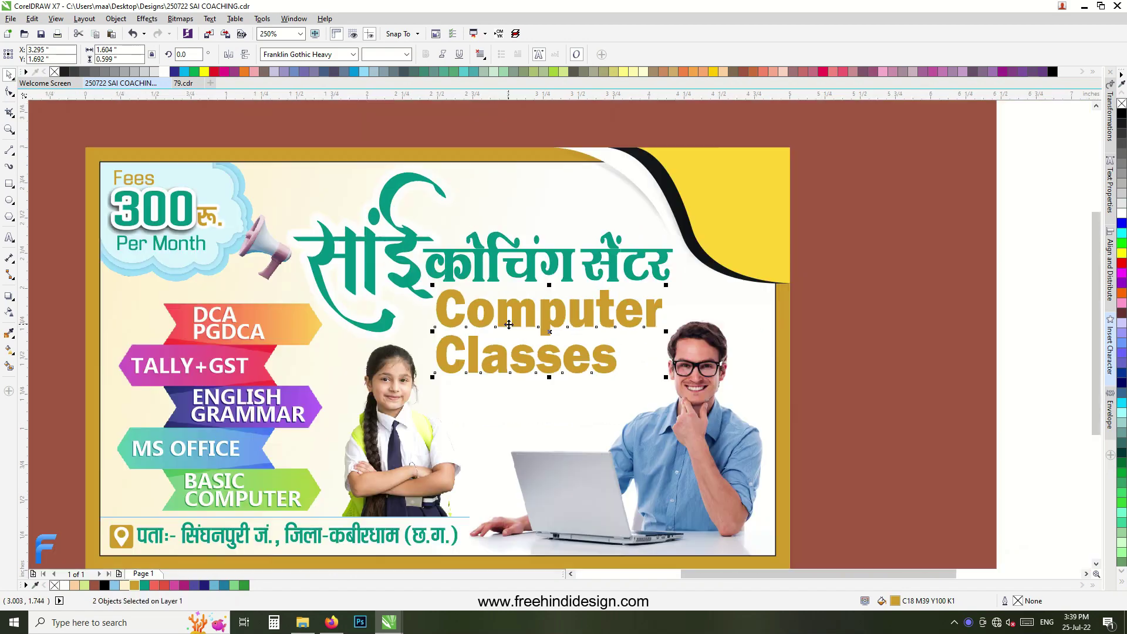
pyautogui.scroll(-1, 509, 325)
pyautogui.click(612, 256)
pyautogui.scroll(1, 612, 265)
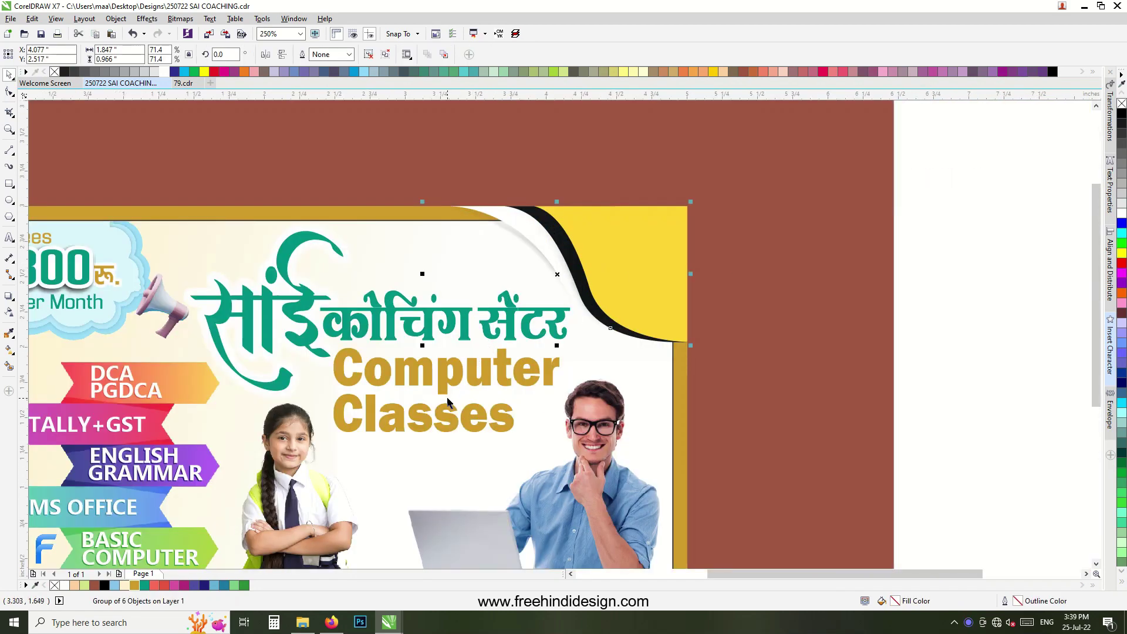
pyautogui.press('Escape')
pyautogui.scroll(-1, 452, 358)
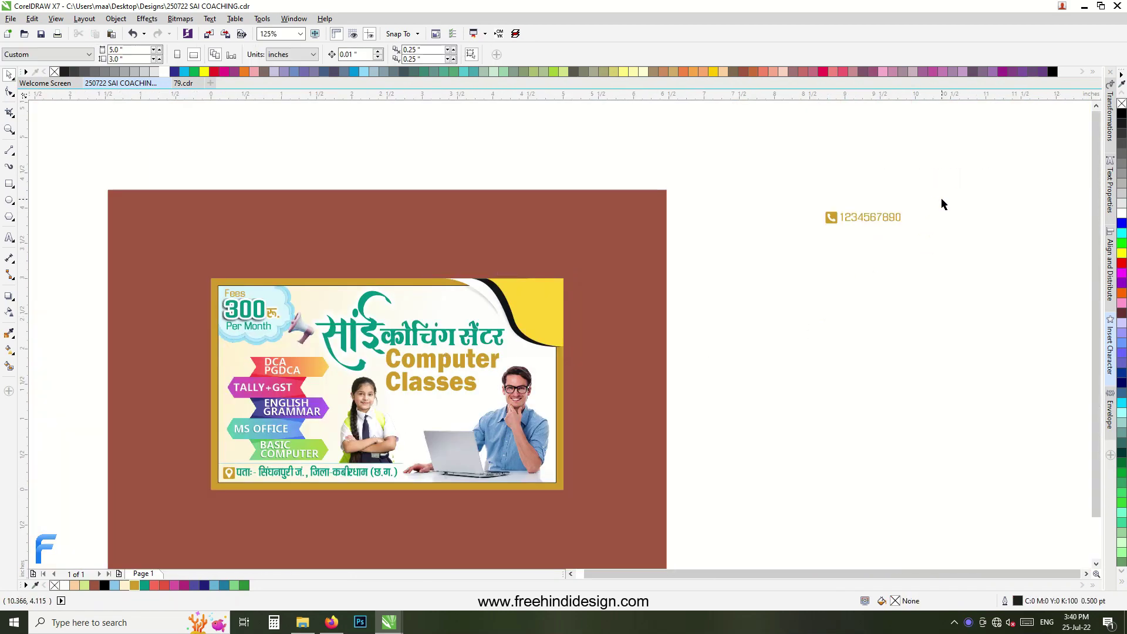
# Move the phone number onto the top of the card.
pyautogui.moveTo(870, 215); pyautogui.dragTo(451, 300)
pyautogui.scroll(1, 438, 298)
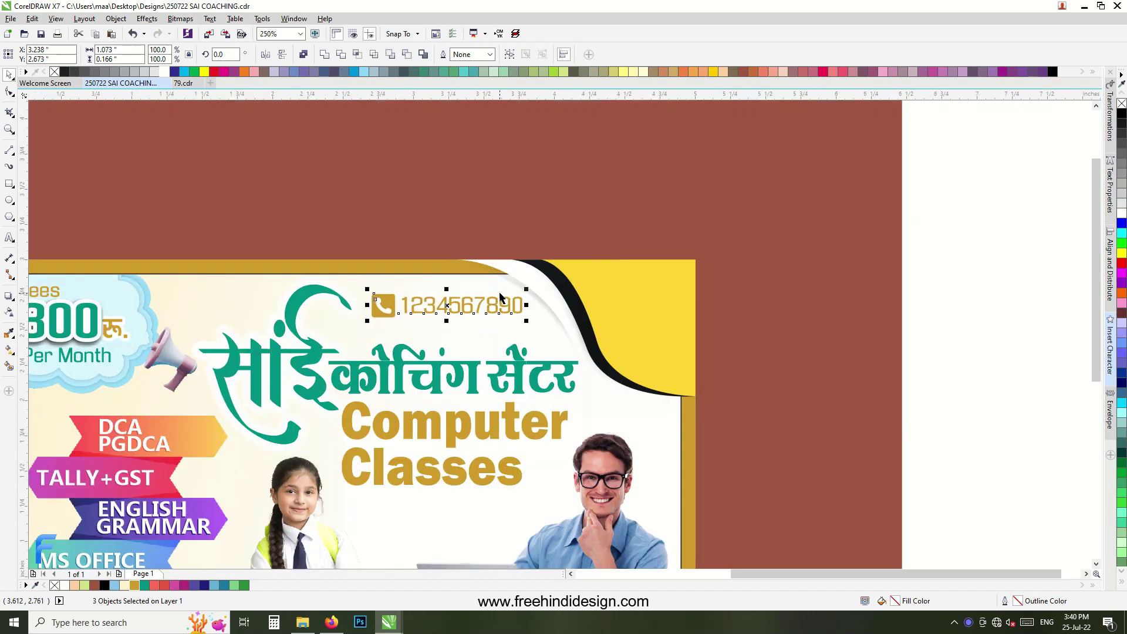
pyautogui.press('Left')
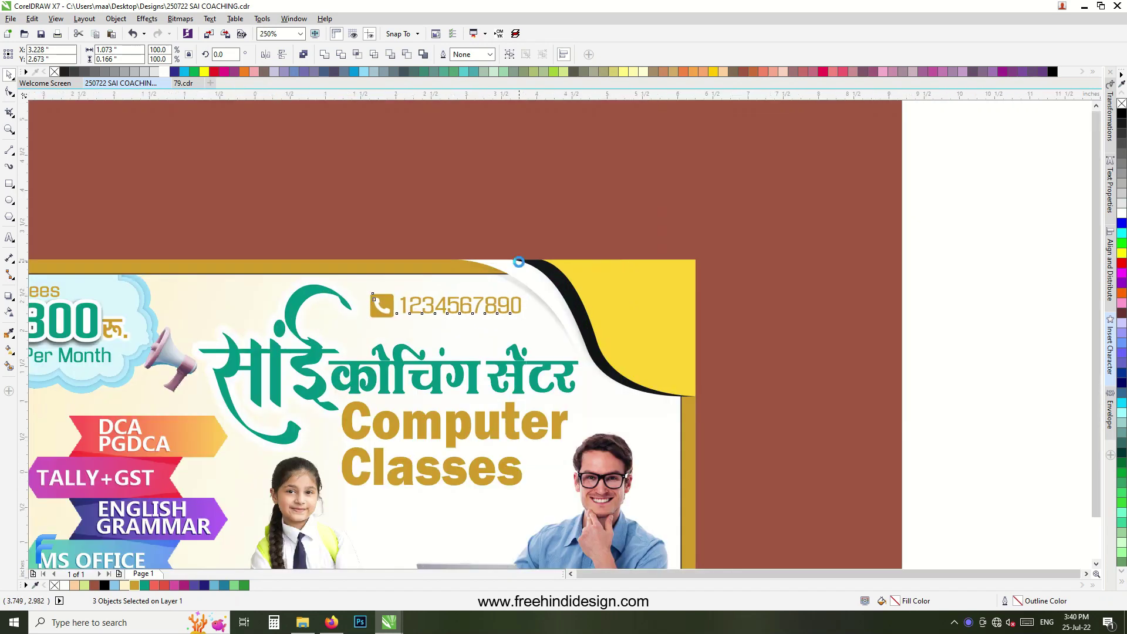
pyautogui.scroll(-1, 499, 296)
# Recolour the gold border strips with yellow sampled from the corner swoosh.
pyautogui.click(9, 333)
pyautogui.press('space')
pyautogui.click(598, 269)
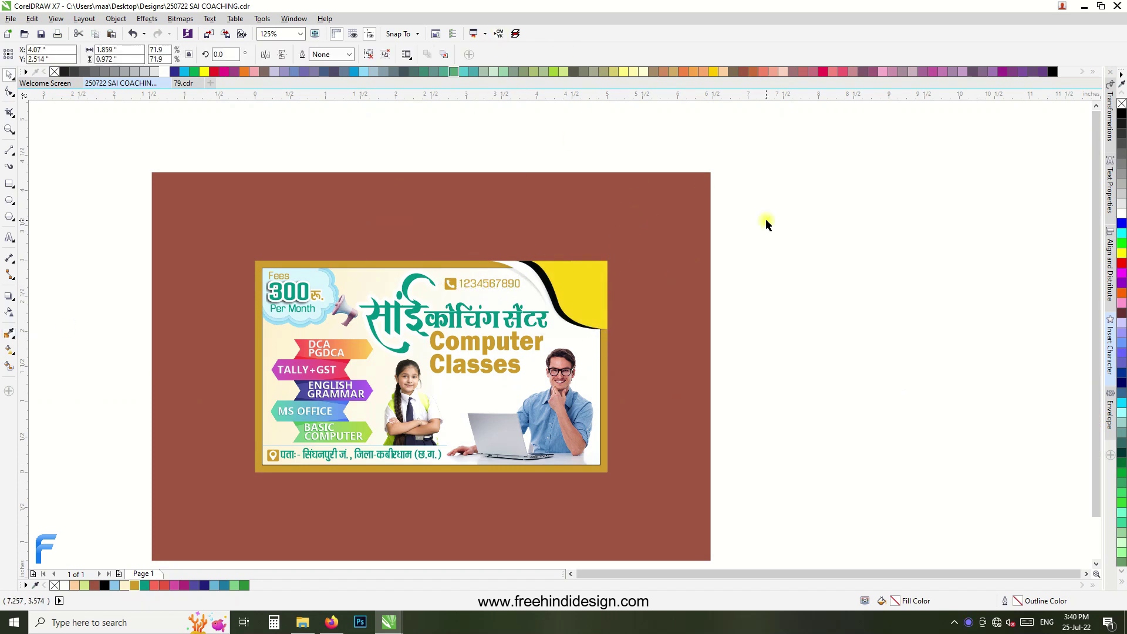
pyautogui.scroll(1, 591, 275)
pyautogui.click(8, 333)
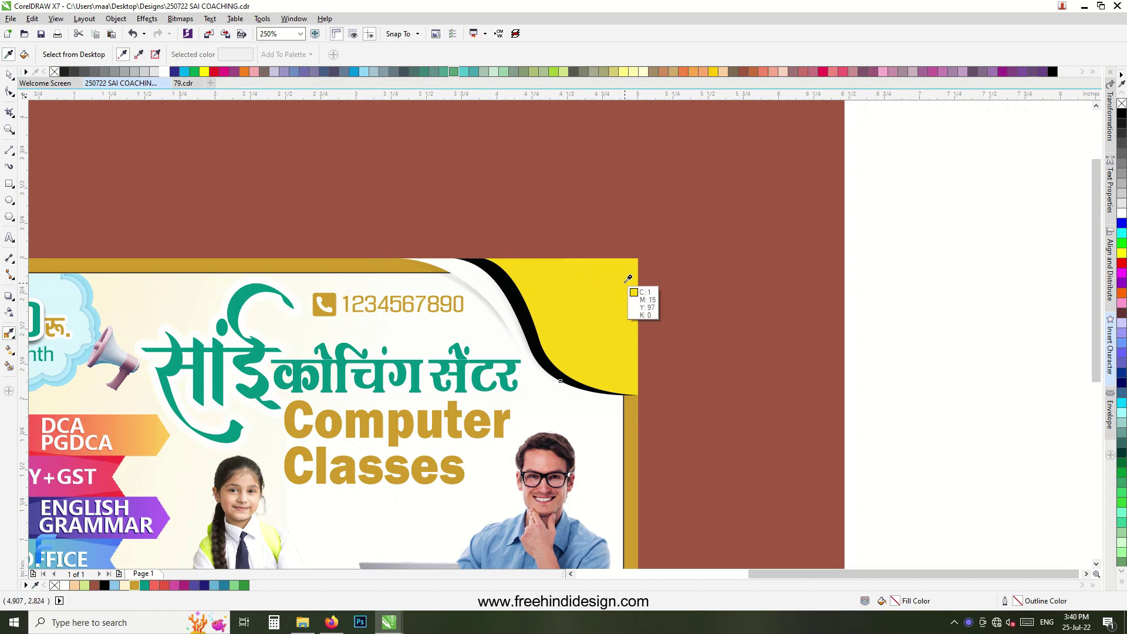
pyautogui.click(632, 297)
pyautogui.click(158, 259)
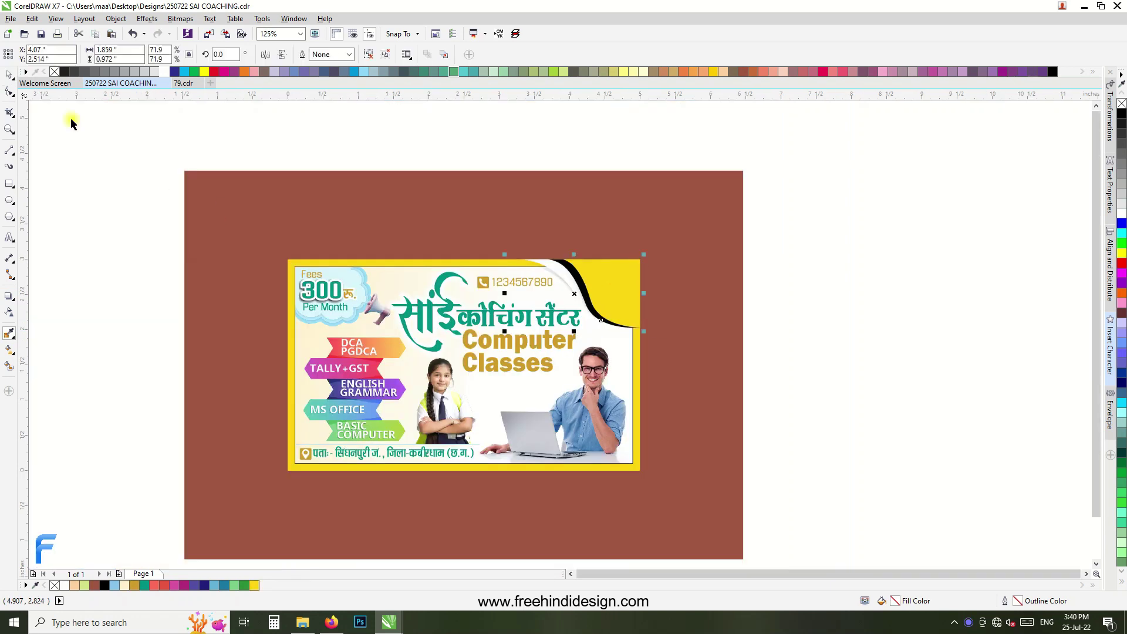
pyautogui.press('space')
# Give the framed photo rectangle a 1.0 pt outline.
pyautogui.click(303, 370)
pyautogui.scroll(2, 304, 373)
pyautogui.click(547, 54)
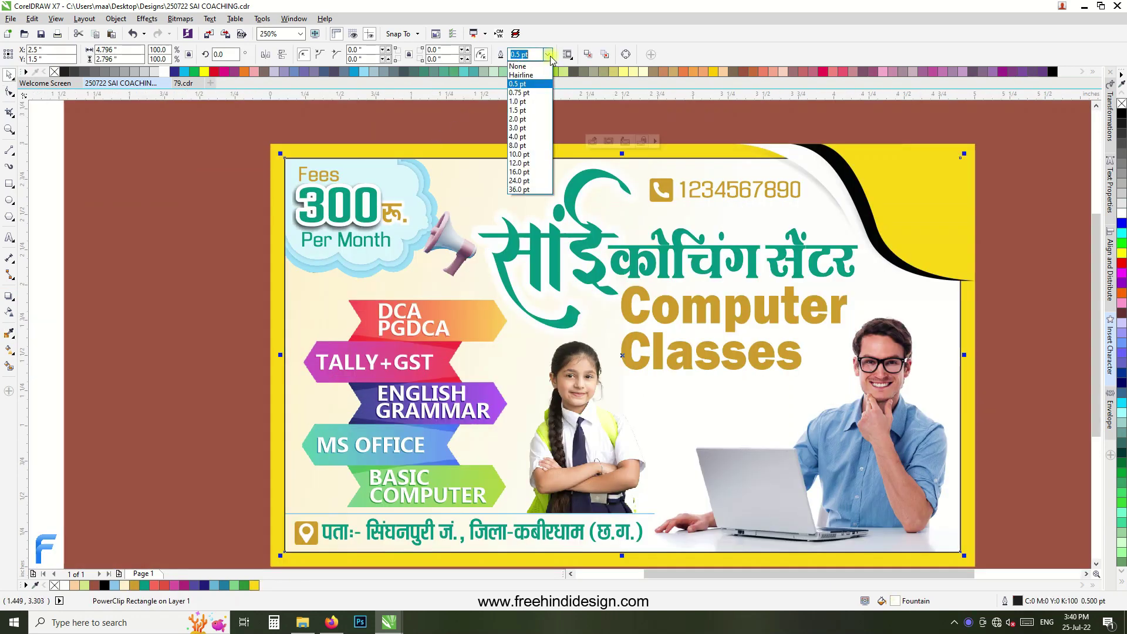
pyautogui.click(525, 108)
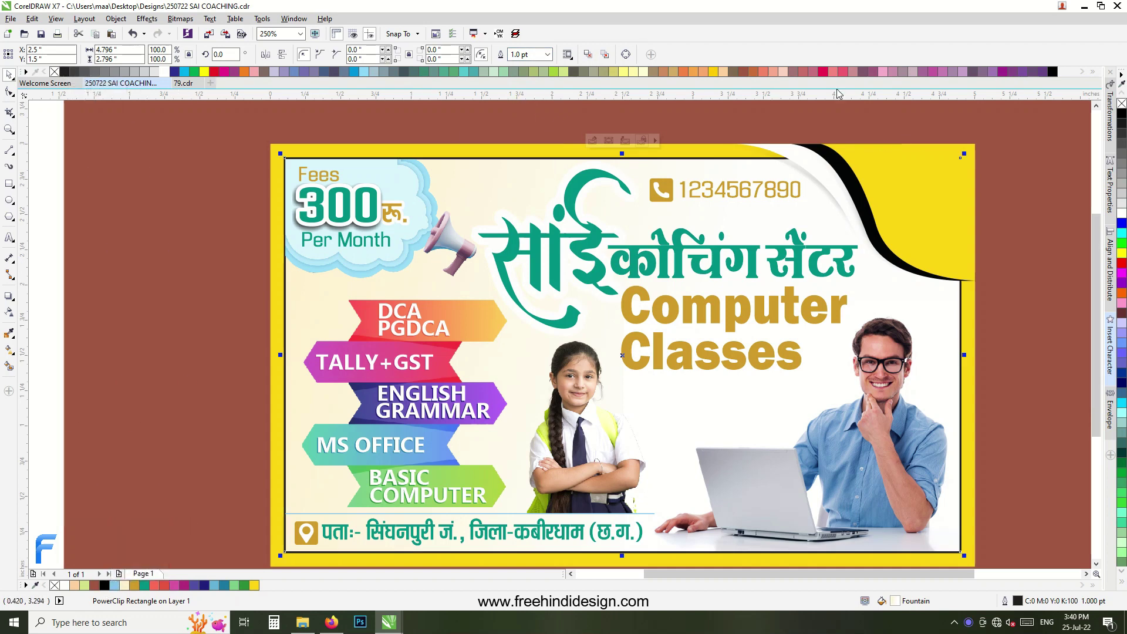
pyautogui.click(1028, 269)
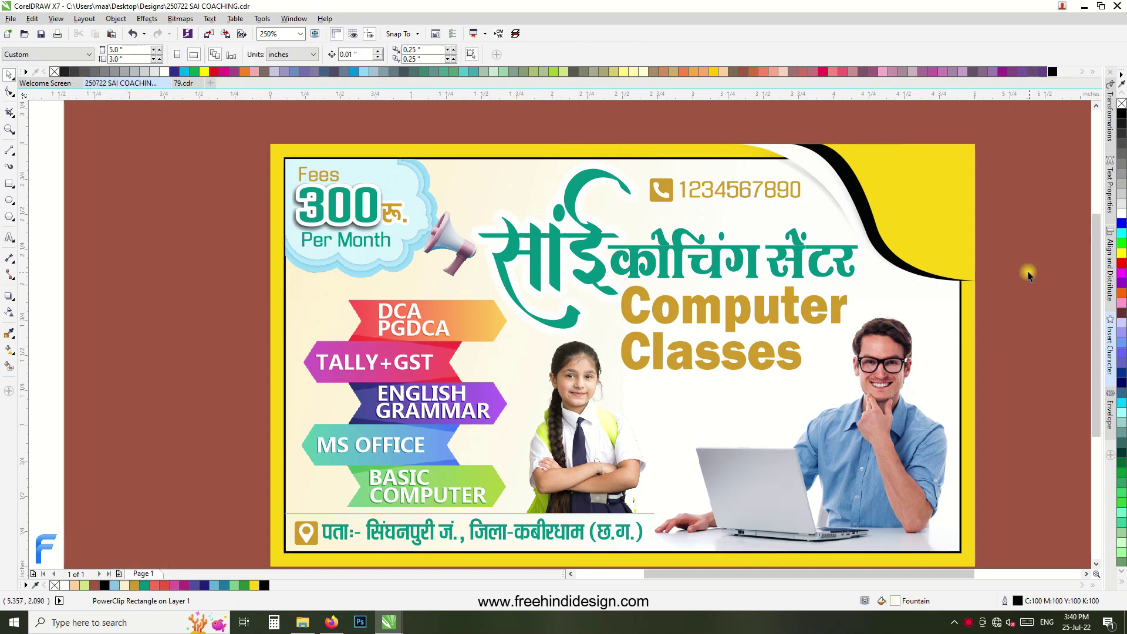
# Fill साईं with a top-to-bottom teal gradient ending in dark teal.
pyautogui.click(589, 225)
pyautogui.press('g')
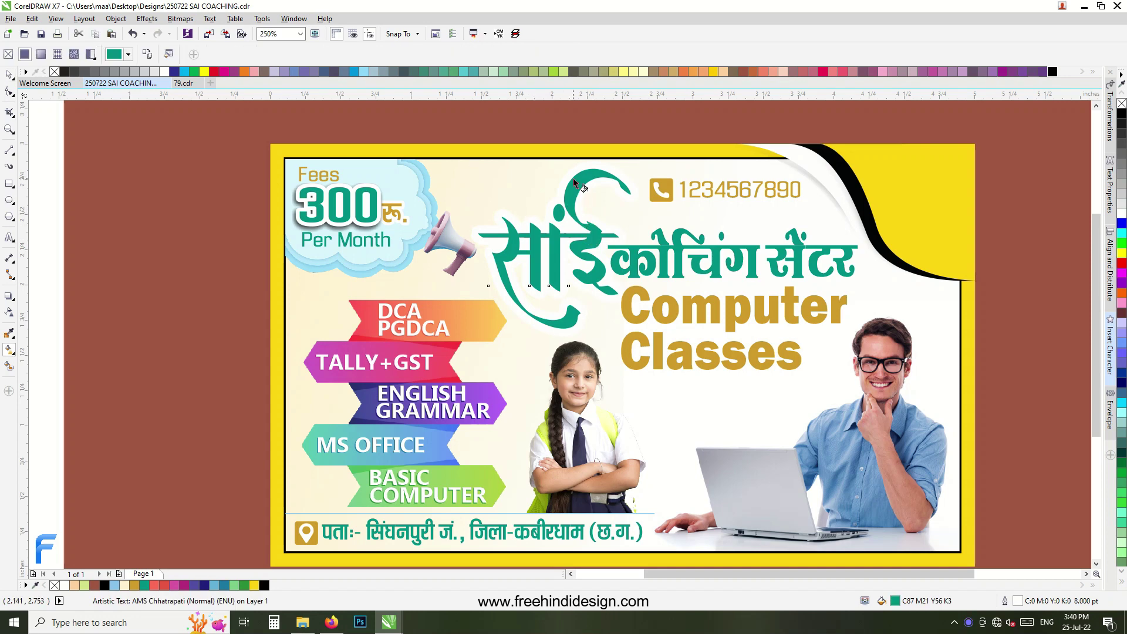
pyautogui.moveTo(568, 169); pyautogui.dragTo(567, 321)
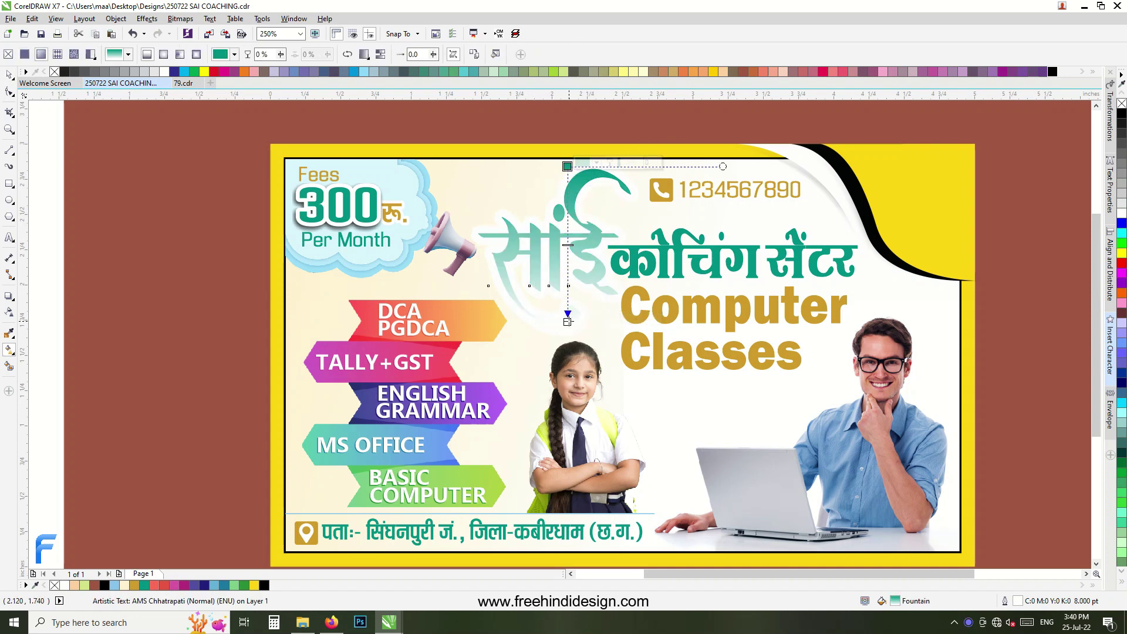
pyautogui.click(223, 586)
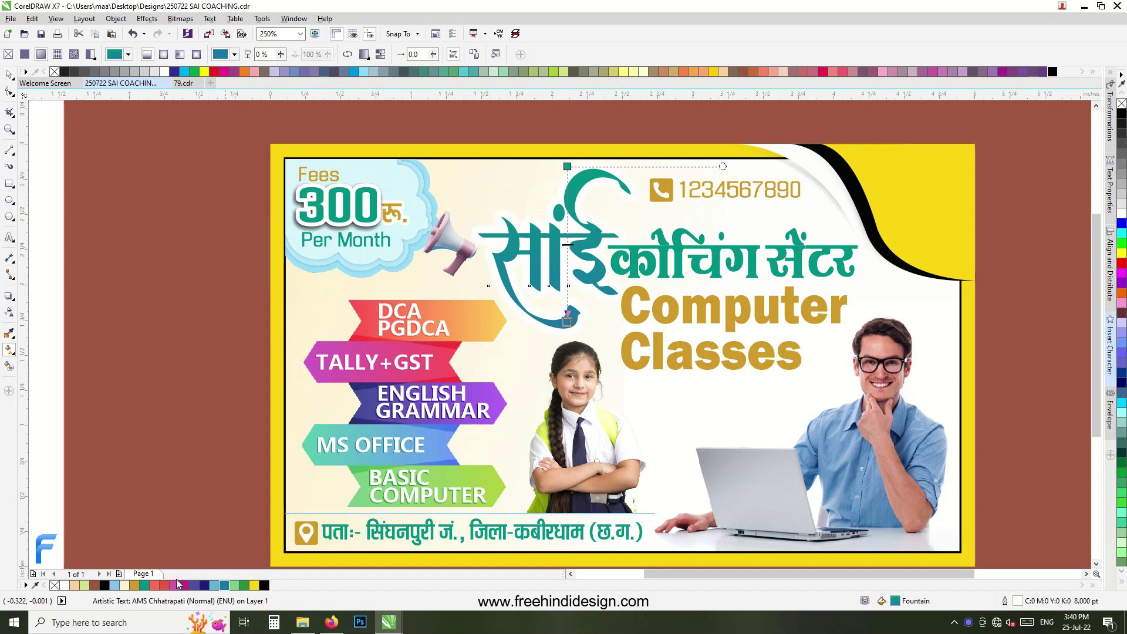
pyautogui.click(567, 322)
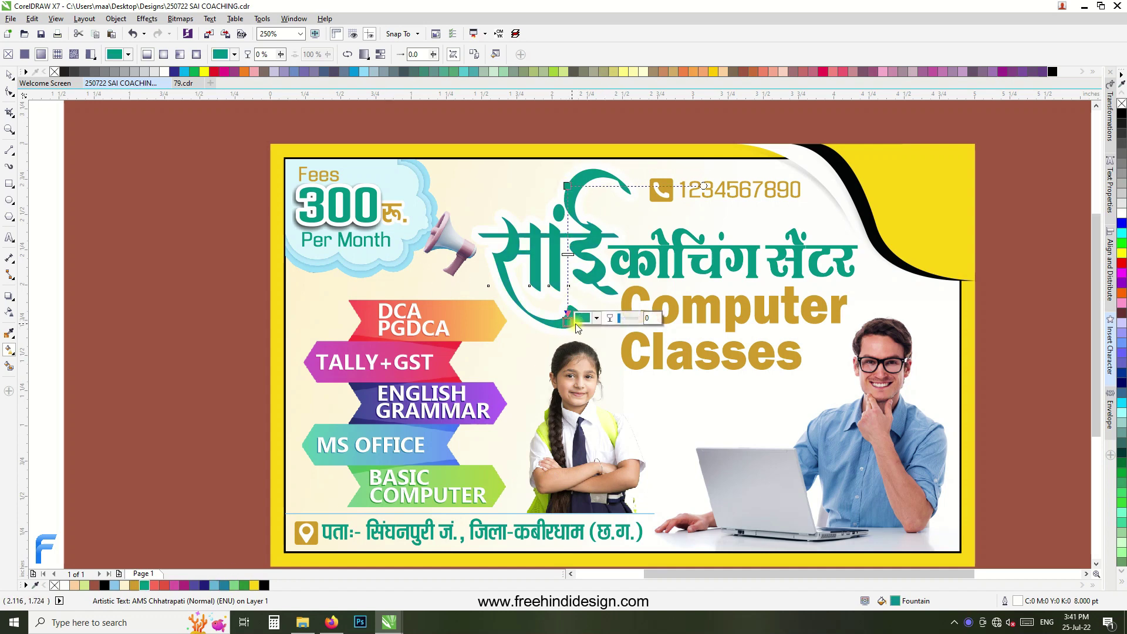
pyautogui.click(596, 317)
pyautogui.moveTo(641, 400); pyautogui.dragTo(648, 414)
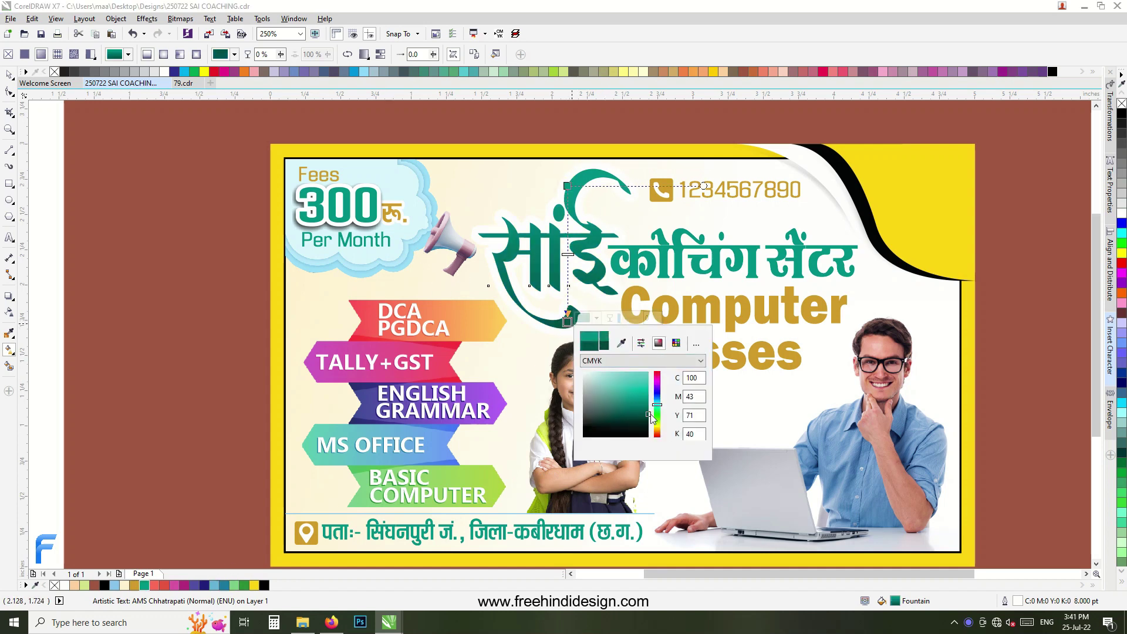
pyautogui.click(11, 74)
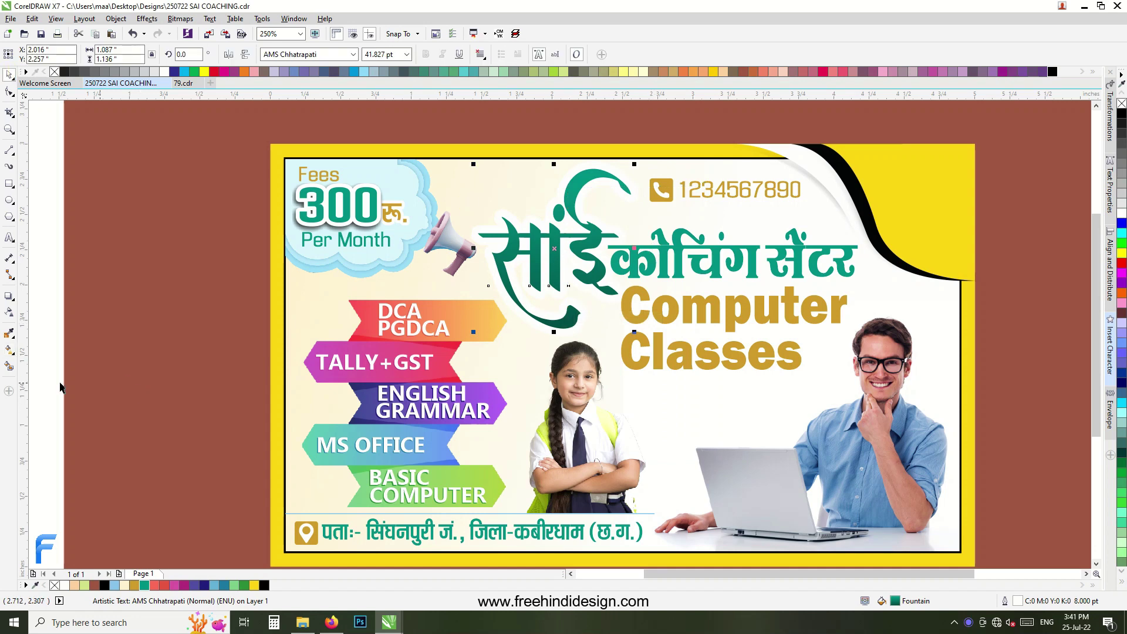
# Fill कोचिंग सेंटर with a vertical teal gradient.
pyautogui.click(758, 243)
pyautogui.scroll(2, 758, 244)
pyautogui.press('g')
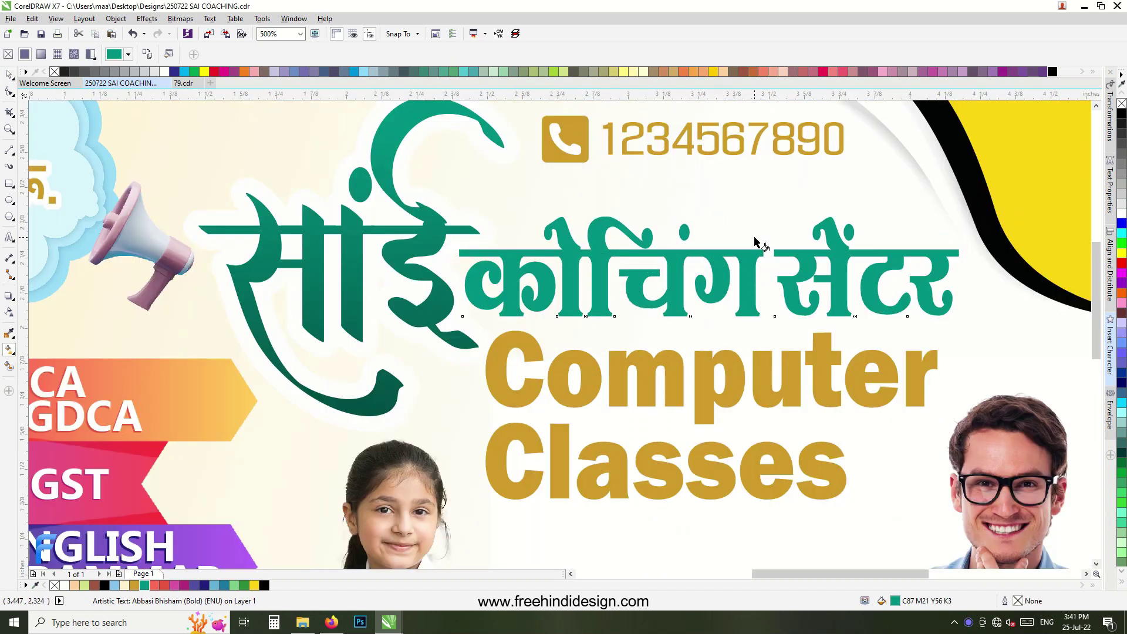
pyautogui.moveTo(677, 212); pyautogui.dragTo(677, 312)
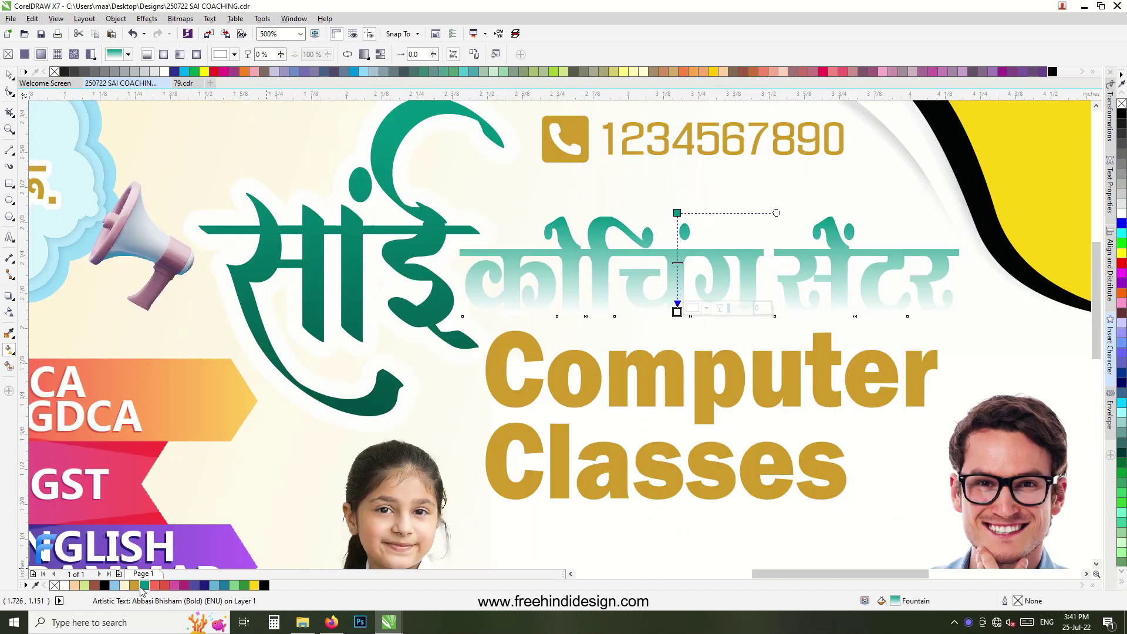
pyautogui.moveTo(144, 586); pyautogui.dragTo(677, 312)
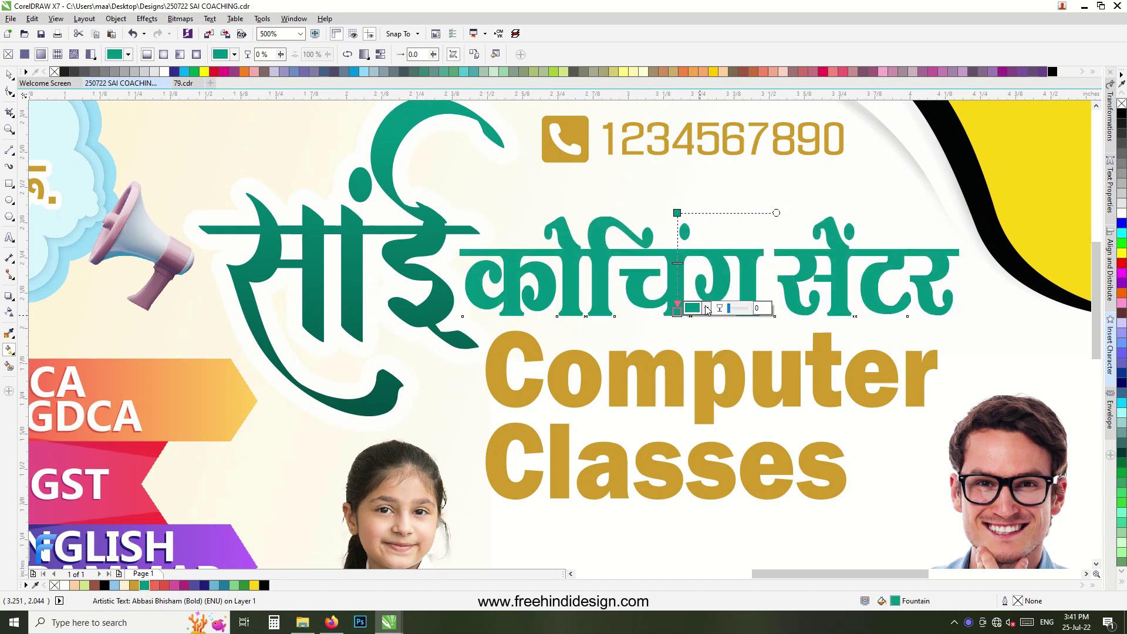
pyautogui.click(707, 311)
pyautogui.click(758, 400)
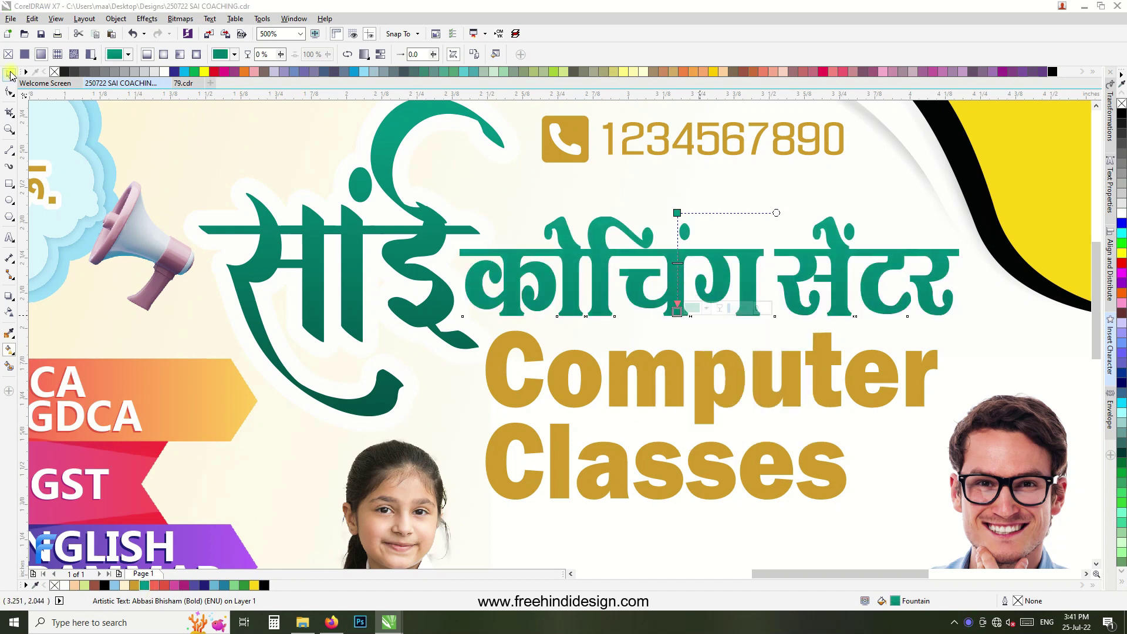
pyautogui.click(10, 75)
pyautogui.scroll(-2, 641, 268)
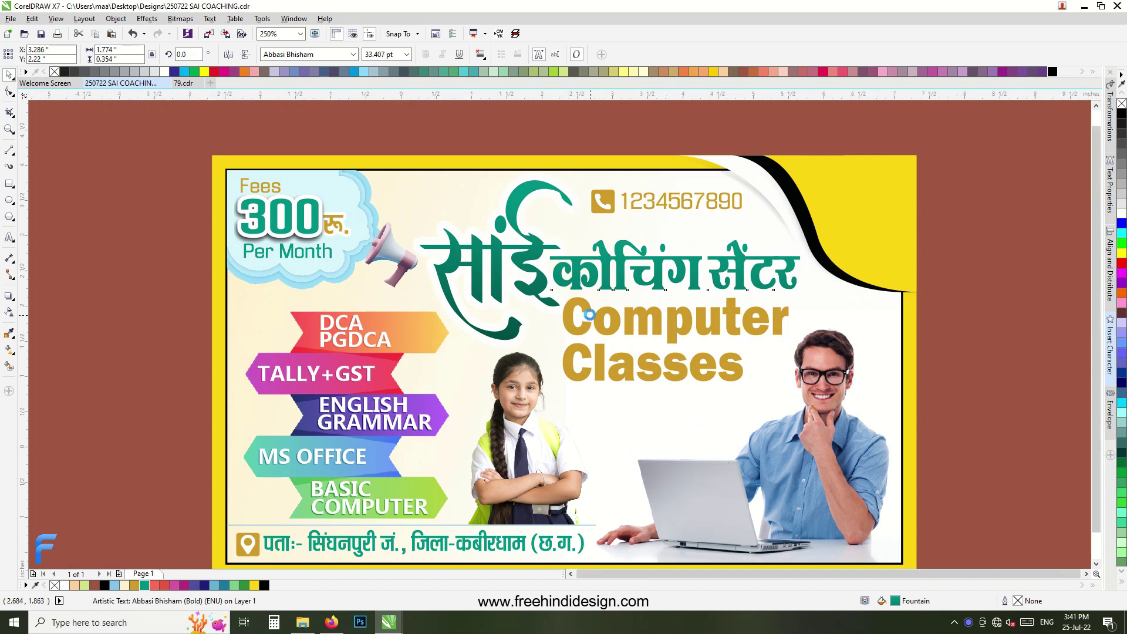
pyautogui.scroll(-1, 688, 368)
pyautogui.scroll(1, 637, 258)
pyautogui.click(637, 258)
pyautogui.click(651, 197)
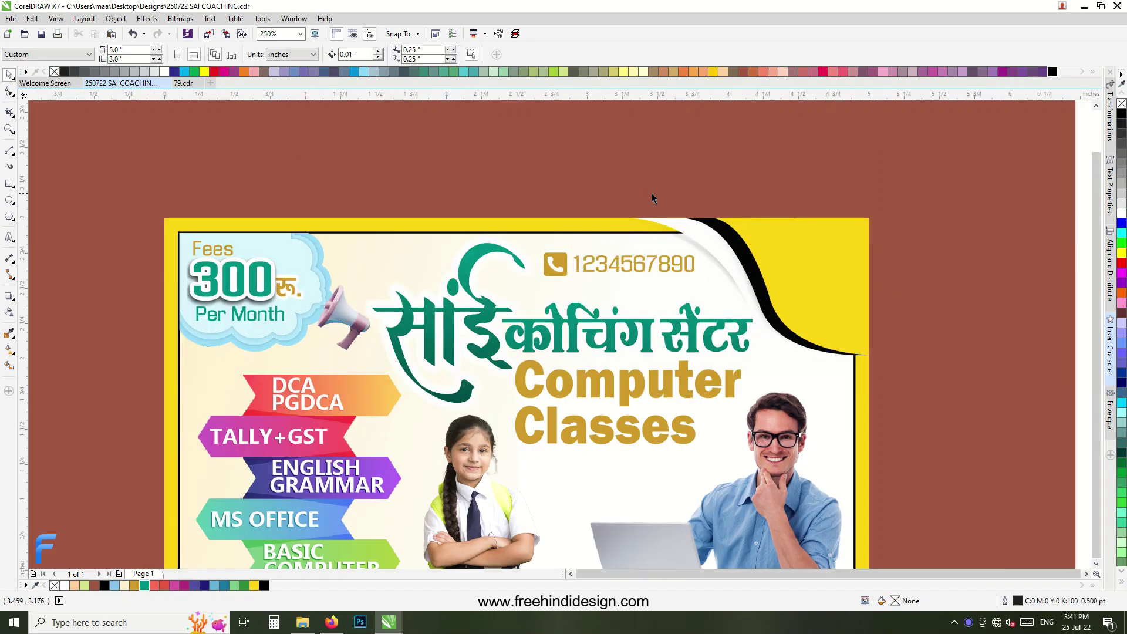
# Draw a cream, outline-free circle and send it behind Classes.
pyautogui.scroll(-1, 653, 197)
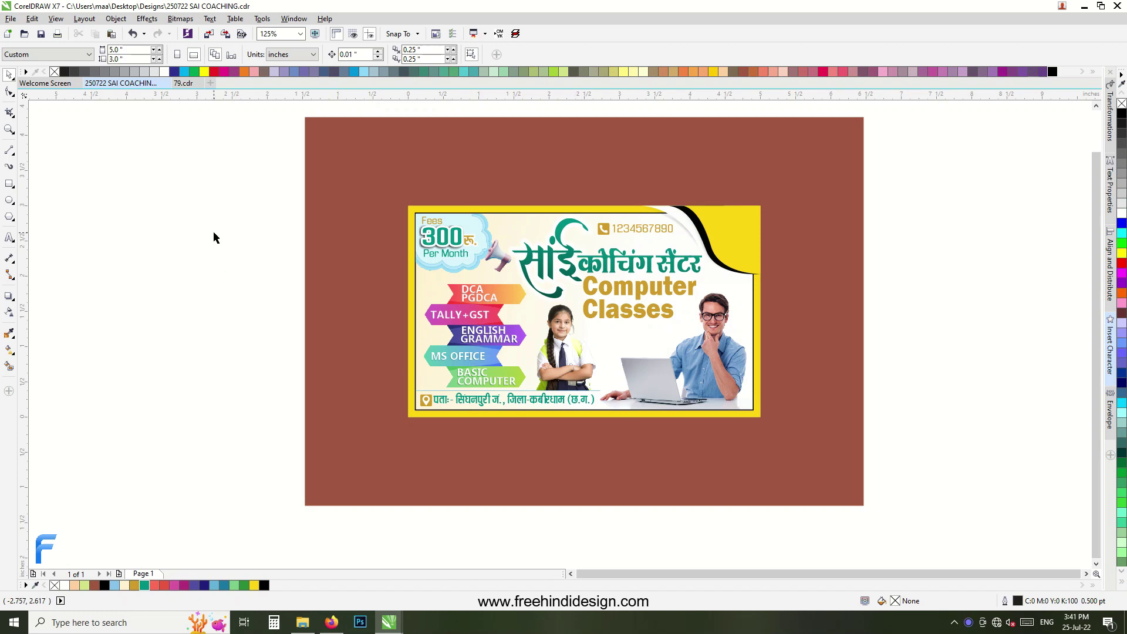
pyautogui.click(10, 201)
pyautogui.scroll(1, 525, 333)
pyautogui.moveTo(494, 304); pyautogui.dragTo(581, 391)
pyautogui.press('space')
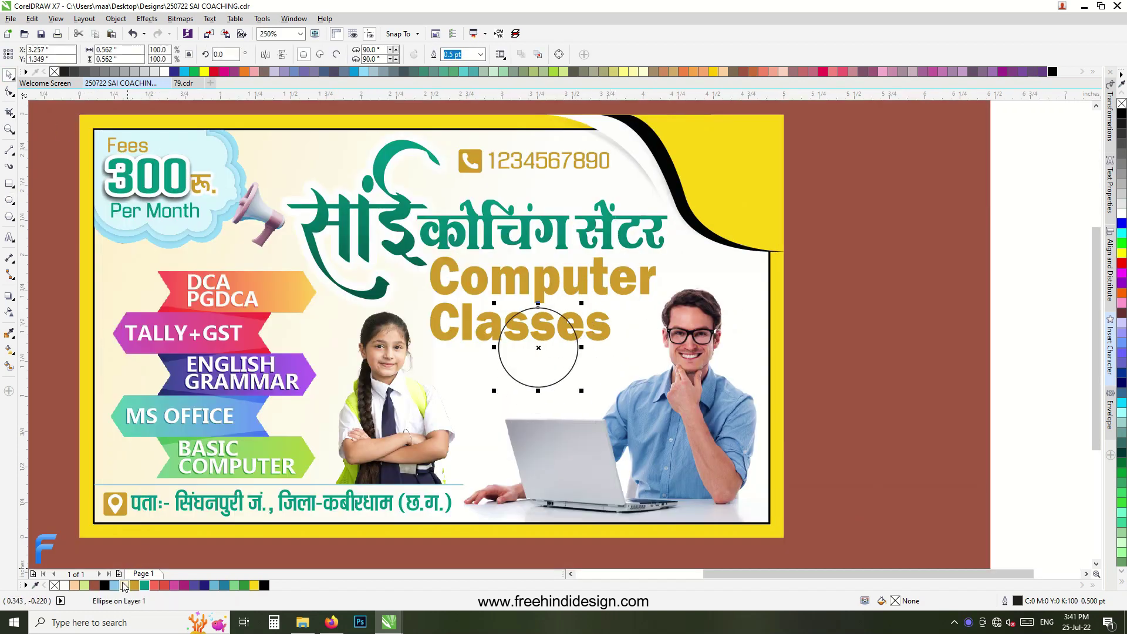
pyautogui.click(124, 586)
pyautogui.rightClick(55, 585)
pyautogui.moveTo(558, 376); pyautogui.dragTo(582, 380)
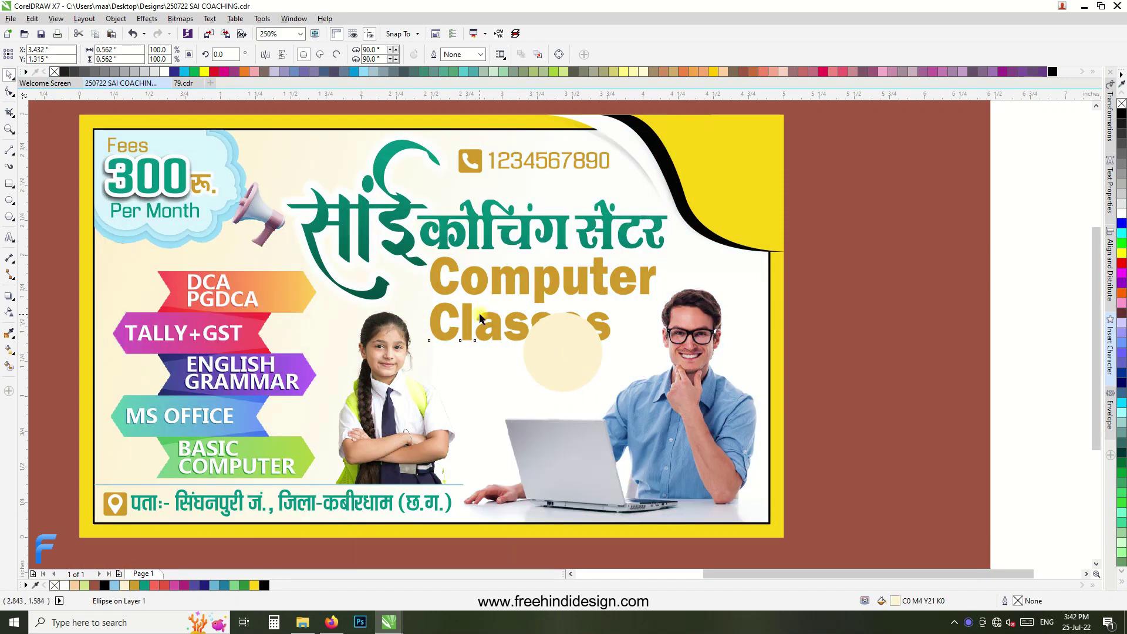
pyautogui.hotkey('ctrl', 'pagedown')
pyautogui.moveTo(575, 384); pyautogui.dragTo(580, 373)
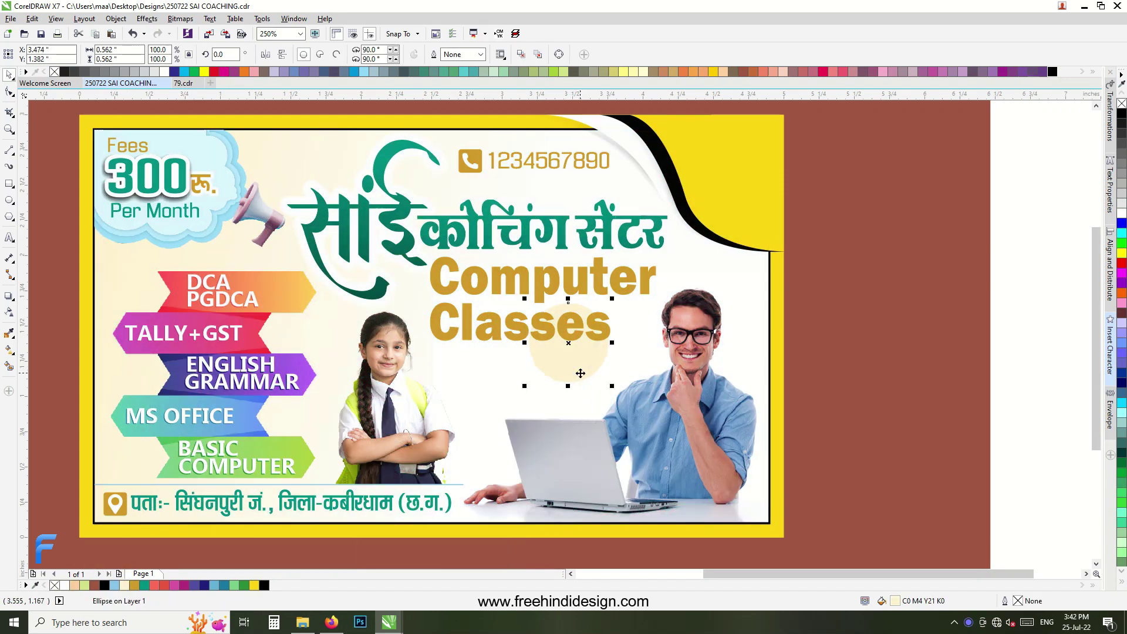
pyautogui.scroll(2, 572, 332)
# Give Classes a thick outline placed behind the fill.
pyautogui.click(574, 310)
pyautogui.press('F12')
pyautogui.click(488, 233)
pyautogui.click(455, 342)
pyautogui.click(573, 381)
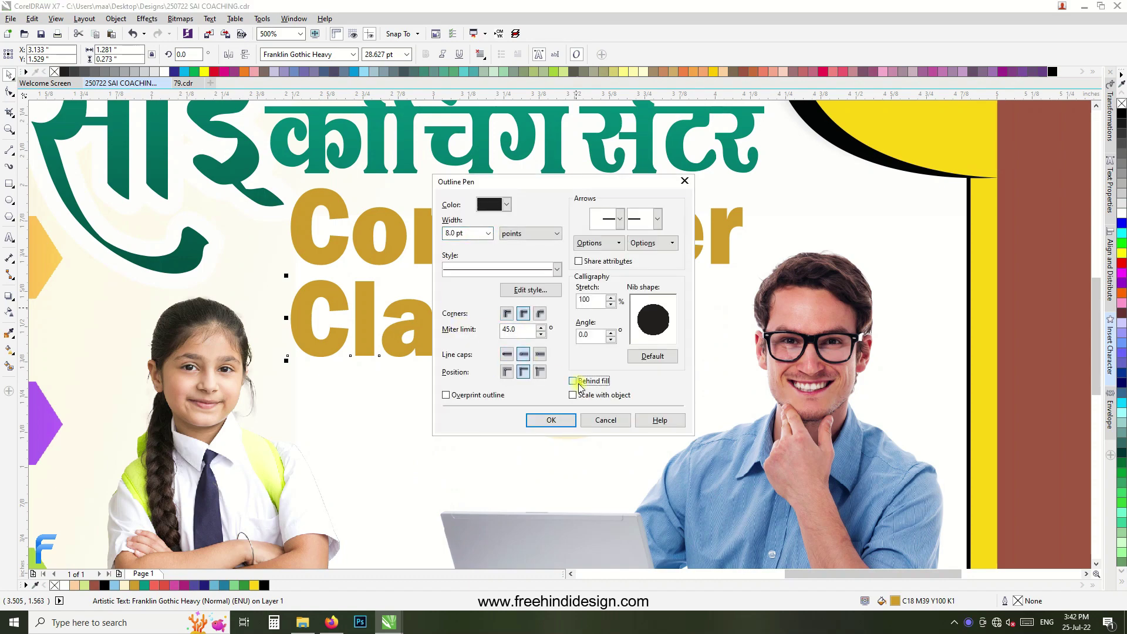
pyautogui.click(551, 420)
pyautogui.moveTo(524, 369); pyautogui.dragTo(533, 381)
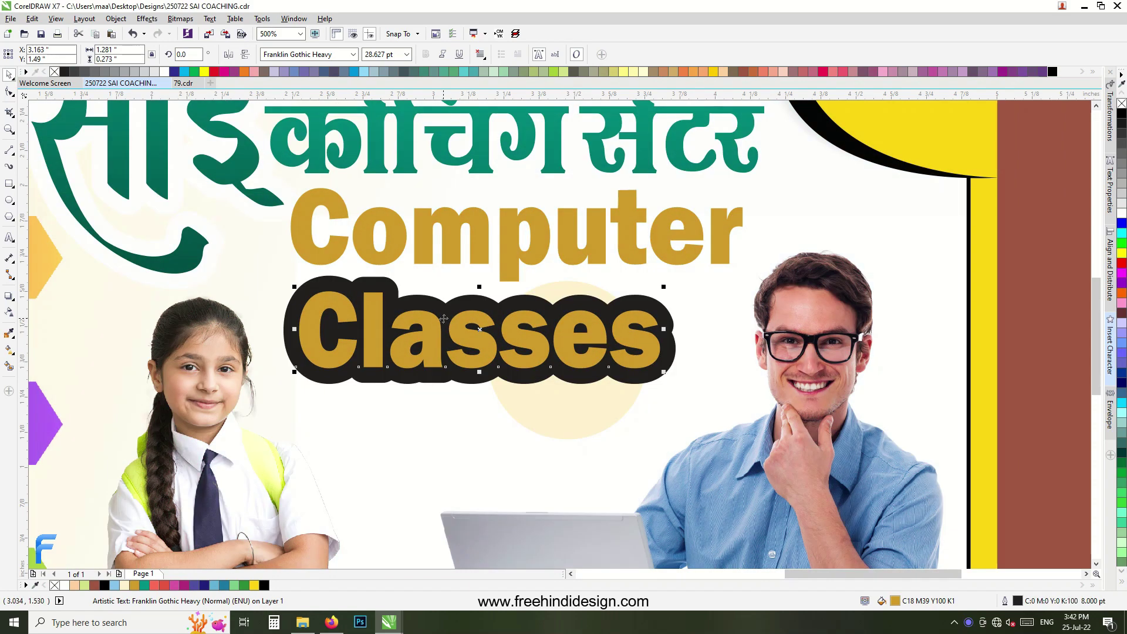
# Thin the Classes outline to 4 pt and make it pale cream.
pyautogui.press('F12')
pyautogui.click(488, 233)
pyautogui.click(458, 315)
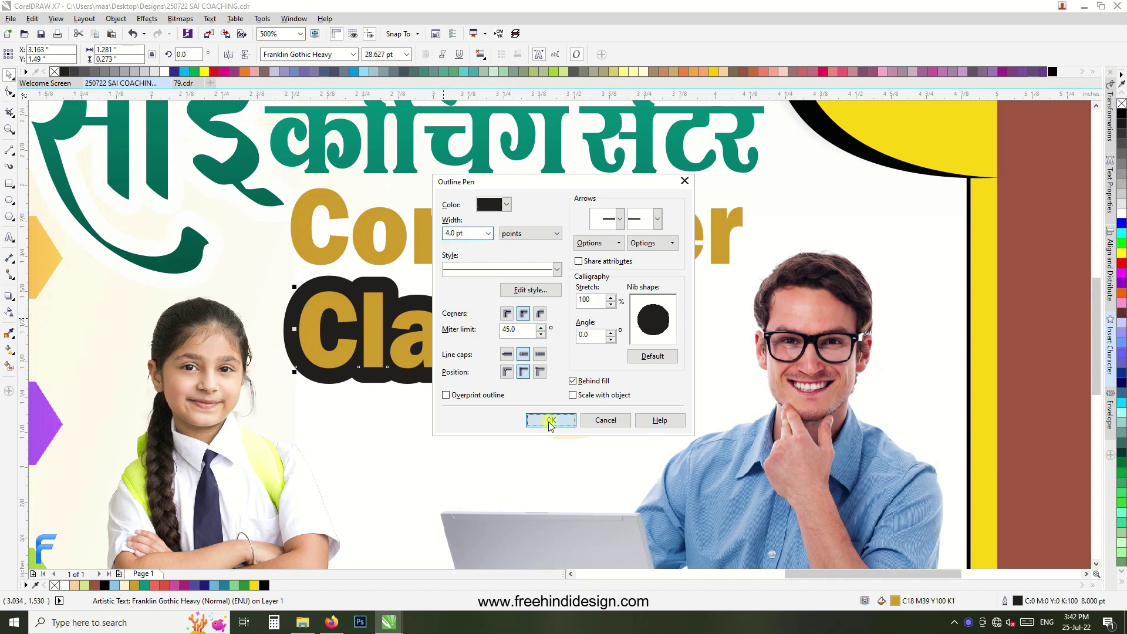
pyautogui.click(550, 420)
pyautogui.rightClick(123, 585)
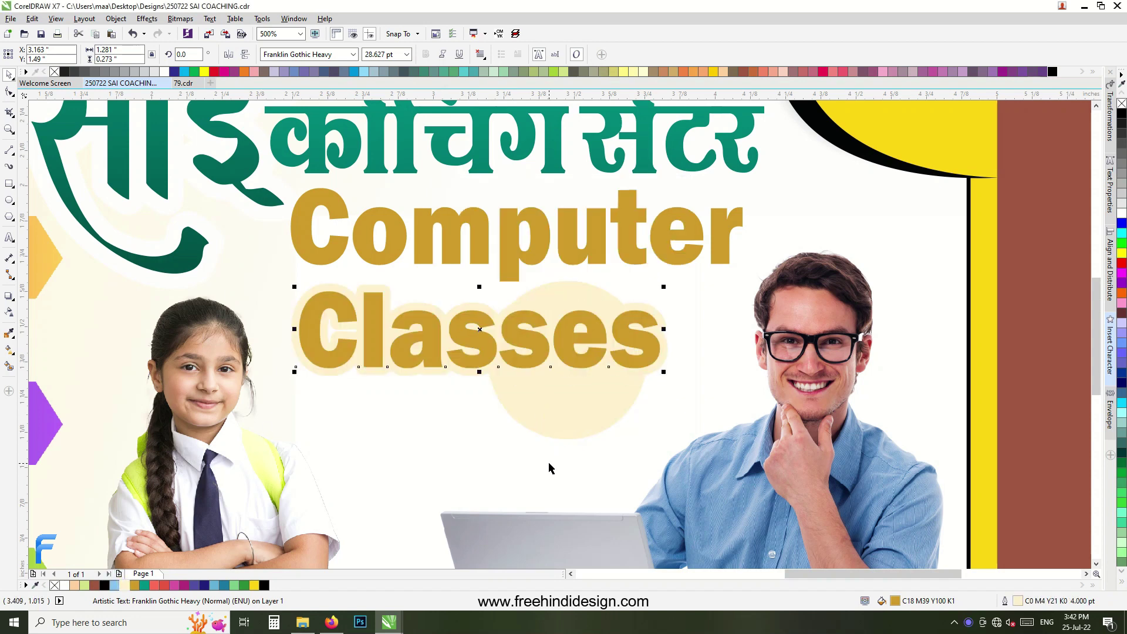
pyautogui.click(581, 411)
pyautogui.click(552, 340)
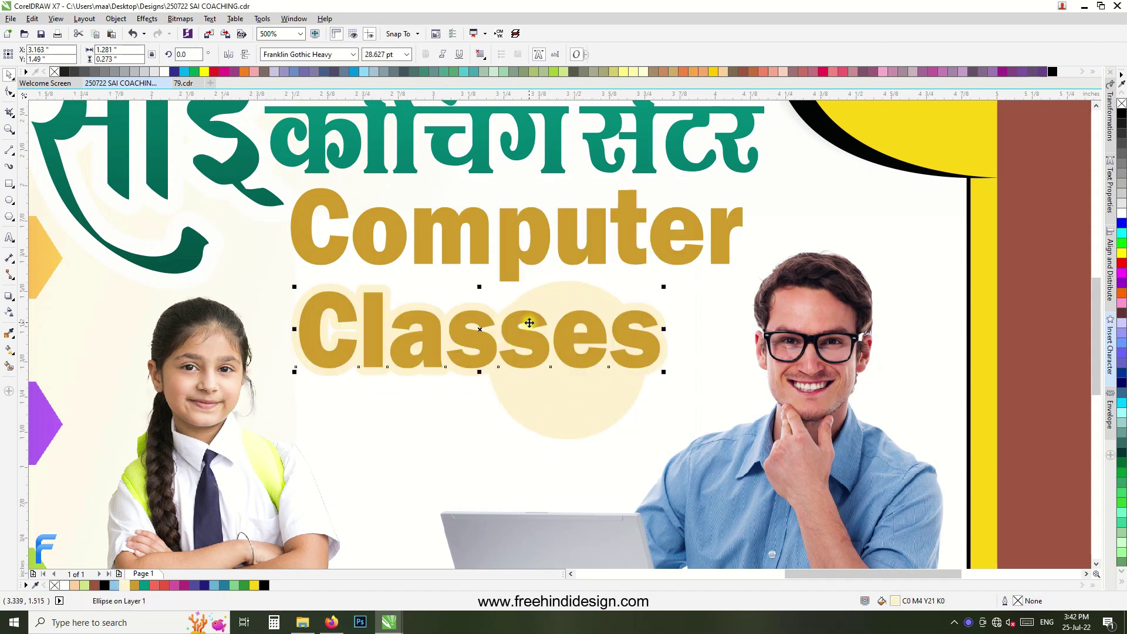
# Try a lighter cream fill for the circle, then cancel the change.
pyautogui.click(554, 405)
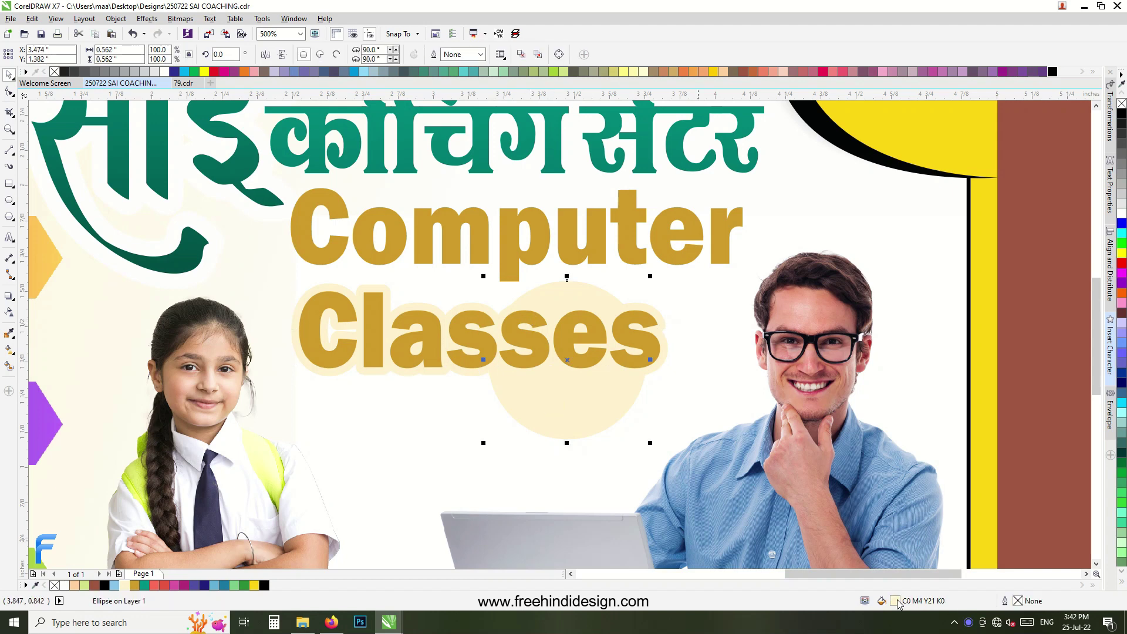
pyautogui.doubleClick(897, 601)
pyautogui.moveTo(690, 359)
pyautogui.mouseDown()
pyautogui.moveTo(673, 359)
pyautogui.moveTo(699, 349)
pyautogui.mouseUp()
pyautogui.click(1045, 505)
pyautogui.scroll(1, 541, 321)
pyautogui.click(541, 329)
pyautogui.scroll(-1, 541, 334)
pyautogui.click(8, 296)
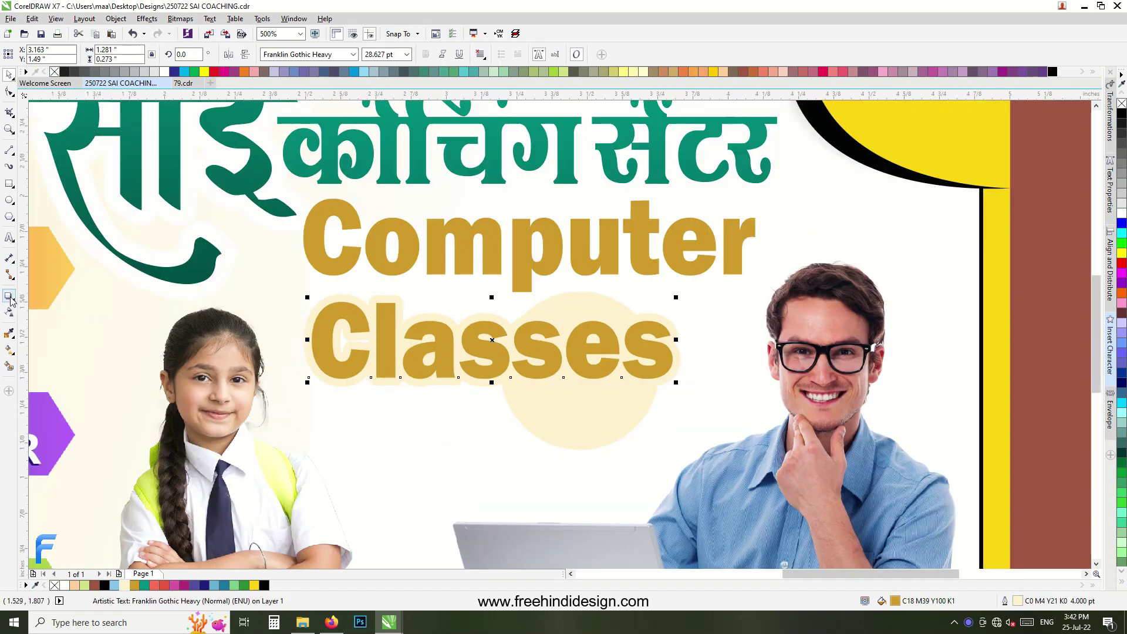
# Apply a glow drop shadow preset to Classes.
pyautogui.click(28, 54)
pyautogui.click(23, 157)
pyautogui.scroll(1, 499, 351)
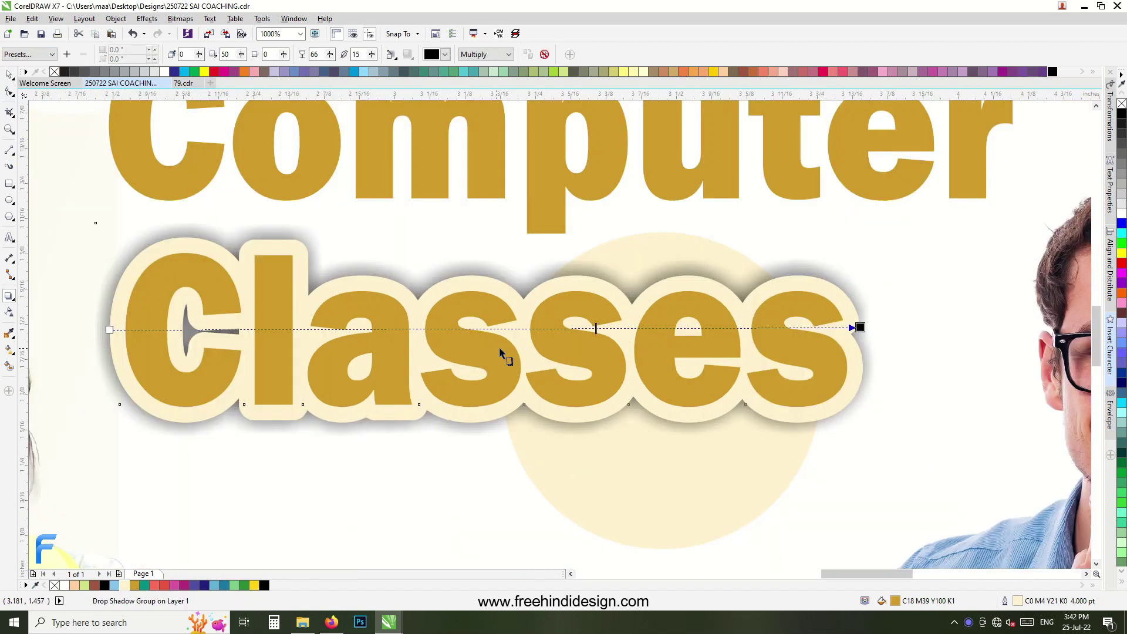
pyautogui.scroll(-2, 501, 351)
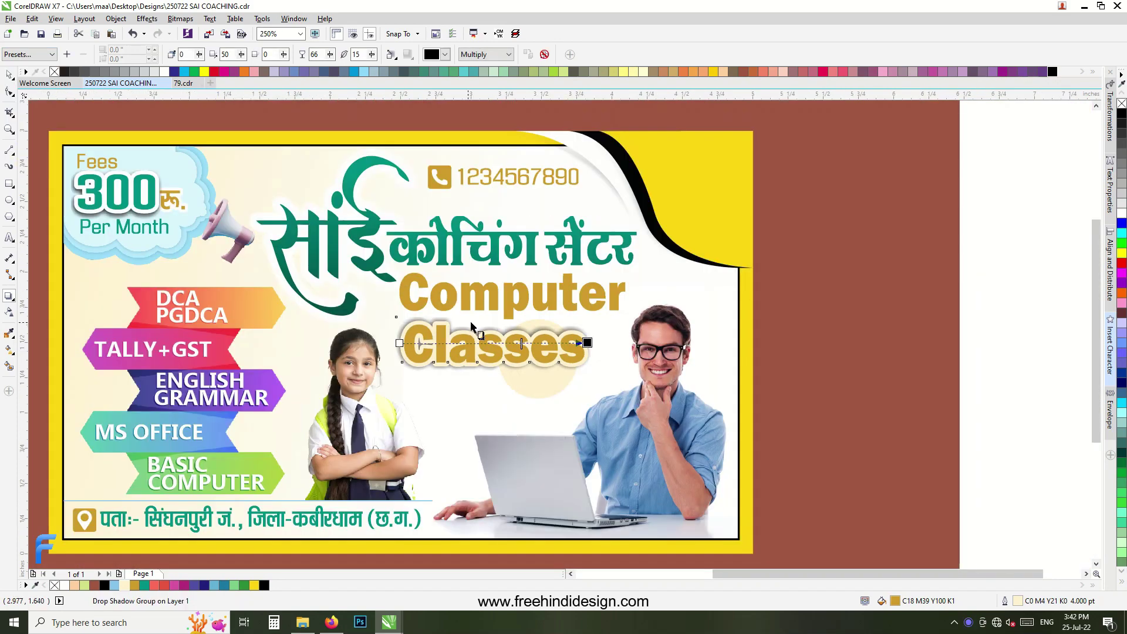
# Select Computer and open its Outline Pen width list.
pyautogui.click(9, 74)
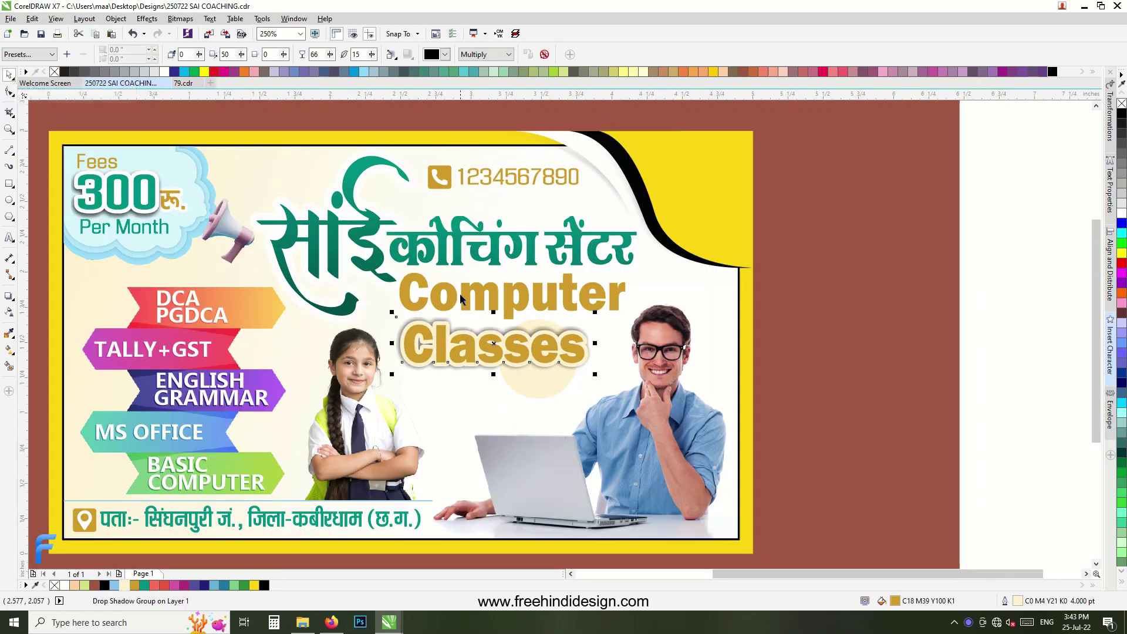
pyautogui.click(454, 295)
pyautogui.scroll(1, 463, 293)
pyautogui.press('F12')
pyautogui.click(486, 235)
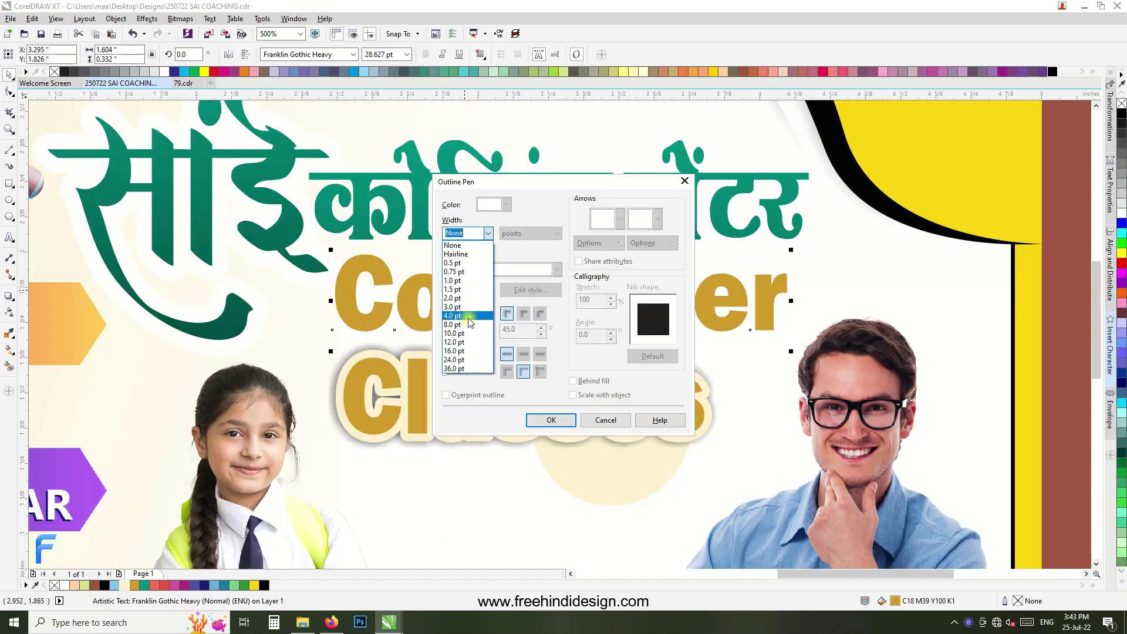
# Give Computer a 4 pt pale cream outline.
pyautogui.click(468, 317)
pyautogui.click(551, 419)
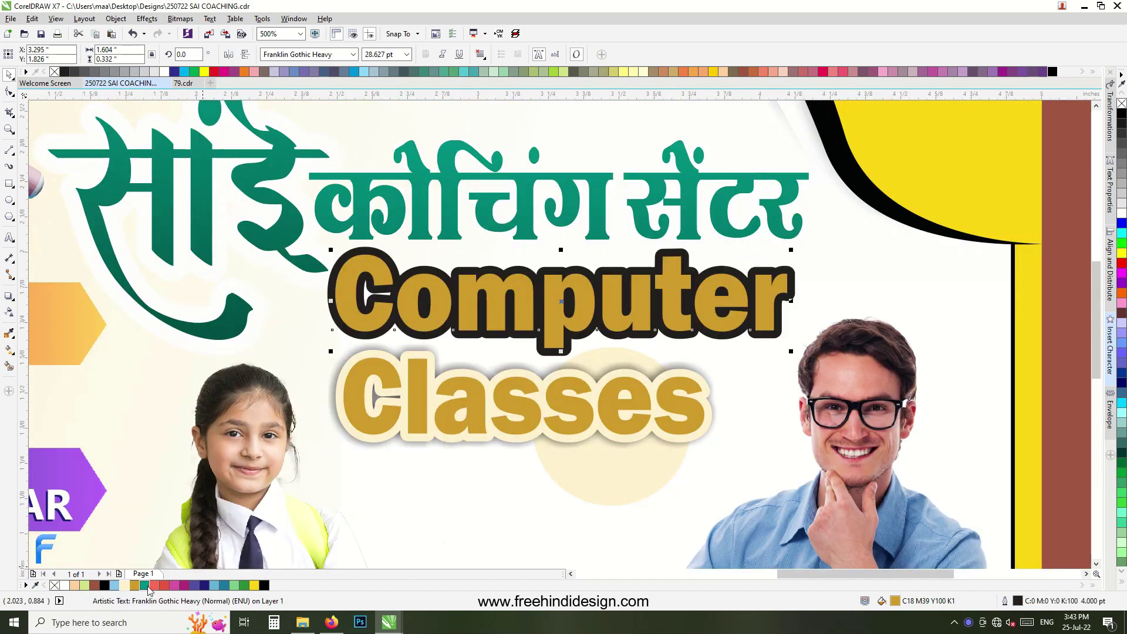
pyautogui.rightClick(125, 586)
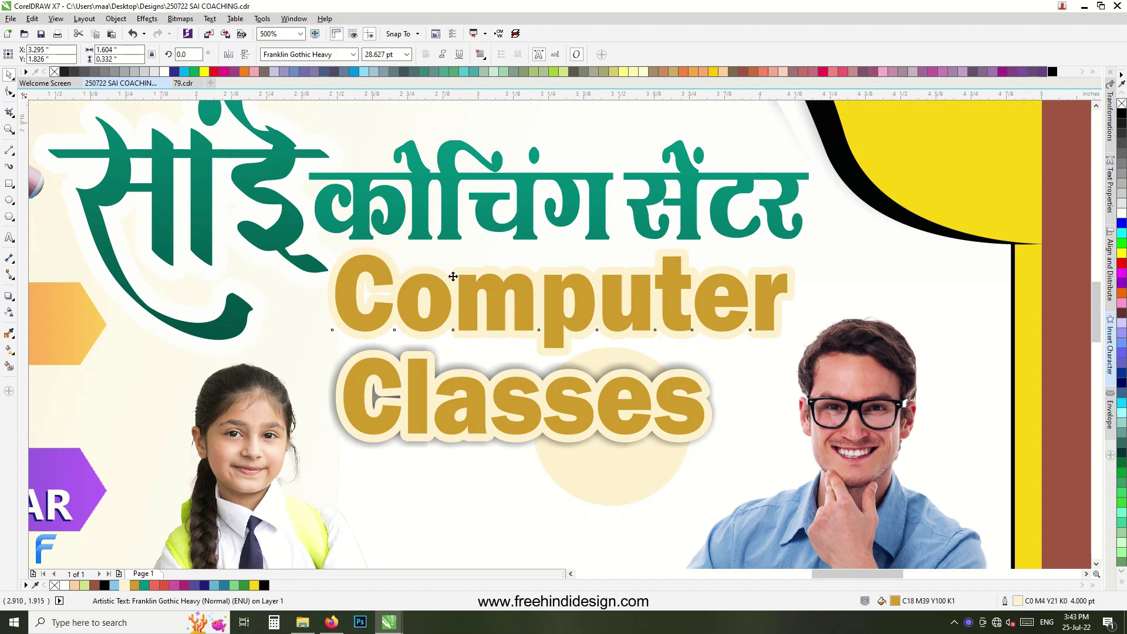
pyautogui.scroll(1, 453, 276)
pyautogui.scroll(-1, 498, 287)
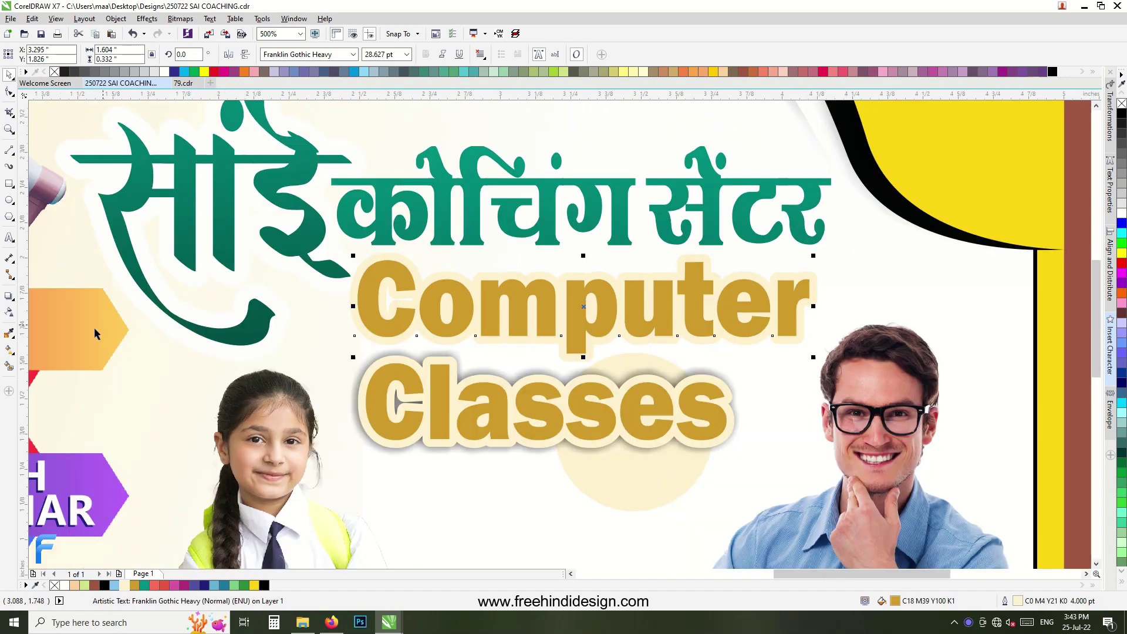
# Apply the same drop shadow preset to Computer.
pyautogui.click(9, 296)
pyautogui.click(29, 54)
pyautogui.click(10, 168)
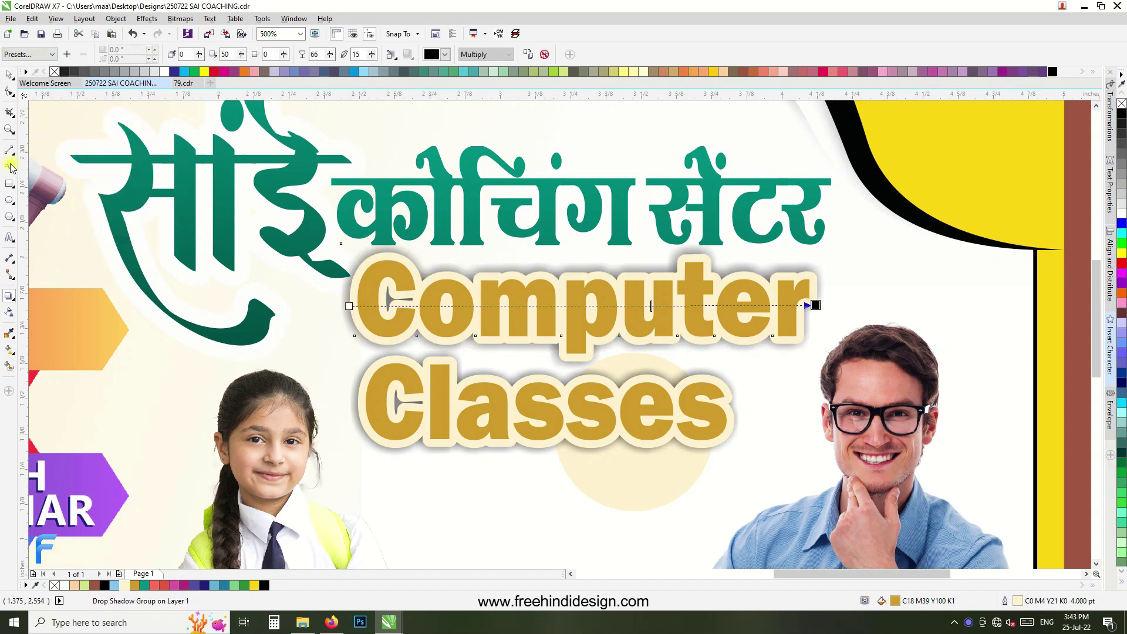
pyautogui.click(9, 75)
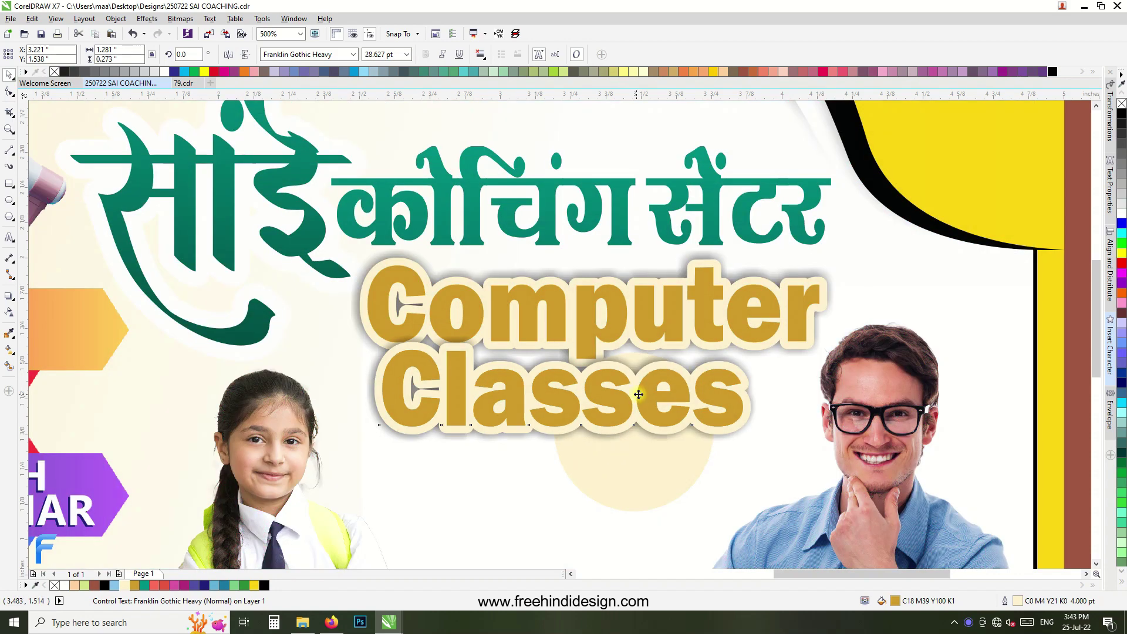
# Turn Classes teal and realign the cream circle beneath it.
pyautogui.moveTo(638, 394); pyautogui.dragTo(644, 395)
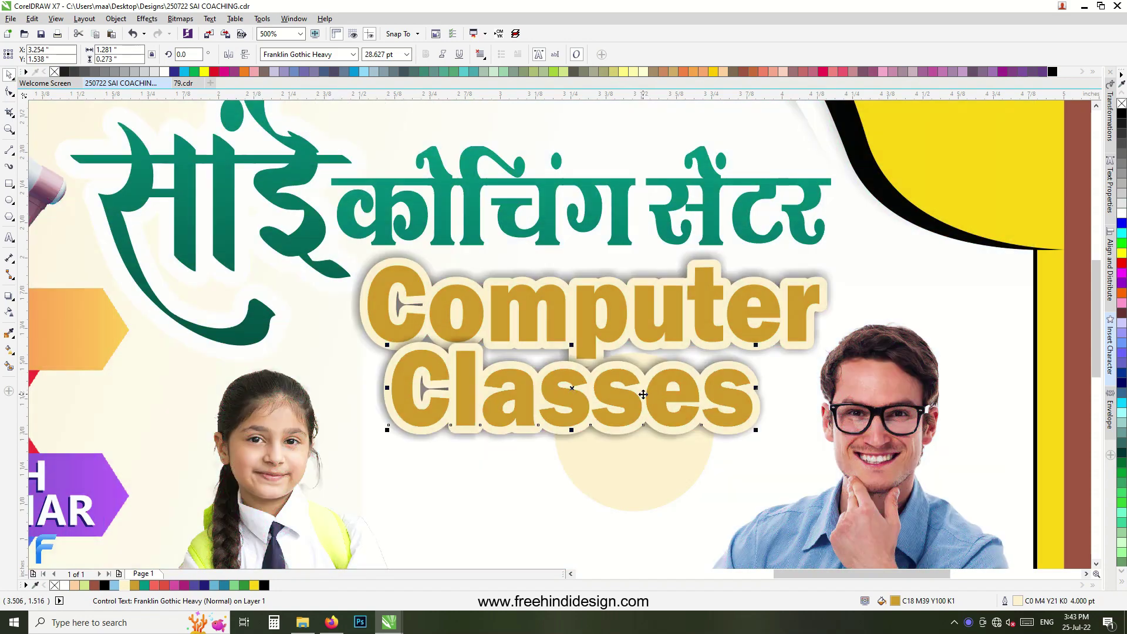
pyautogui.click(143, 586)
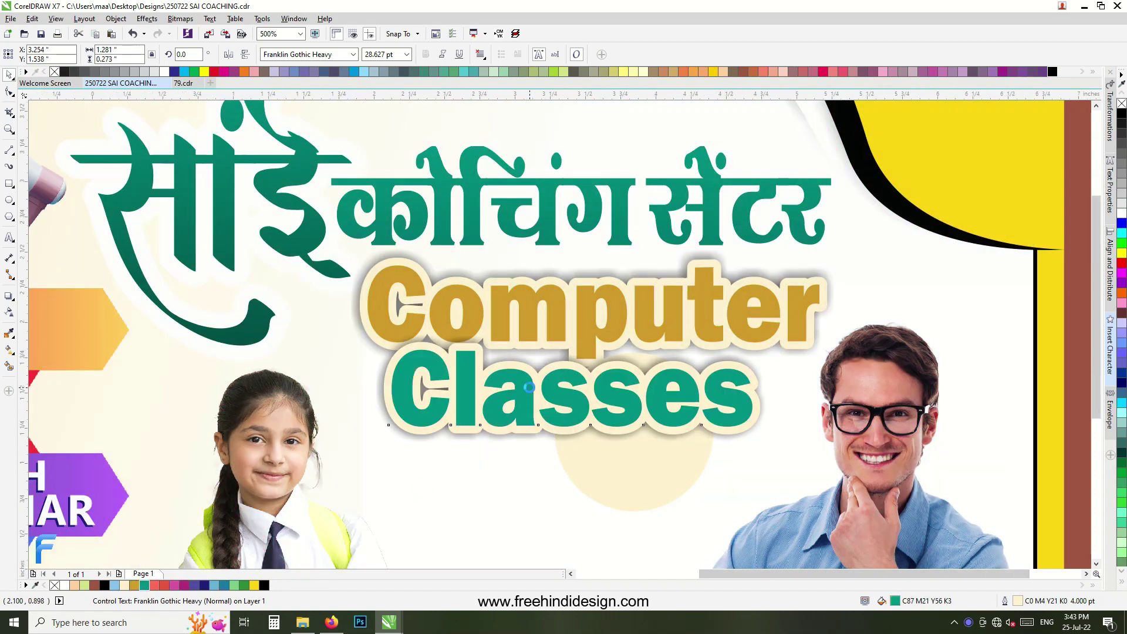
pyautogui.scroll(-2, 528, 393)
pyautogui.moveTo(599, 435); pyautogui.dragTo(611, 446)
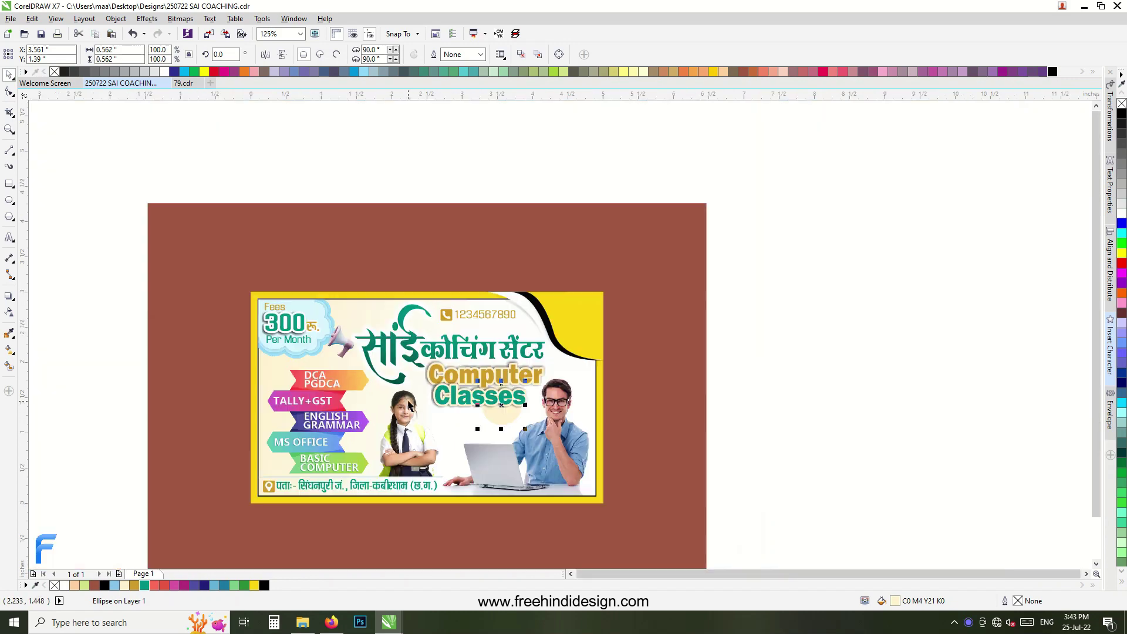
# Enlarge the girl's photo from a corner handle and reposition it.
pyautogui.click(420, 368)
pyautogui.moveTo(423, 365); pyautogui.dragTo(439, 342)
pyautogui.moveTo(365, 388); pyautogui.dragTo(380, 392)
pyautogui.scroll(-2, 380, 392)
pyautogui.scroll(2, 433, 451)
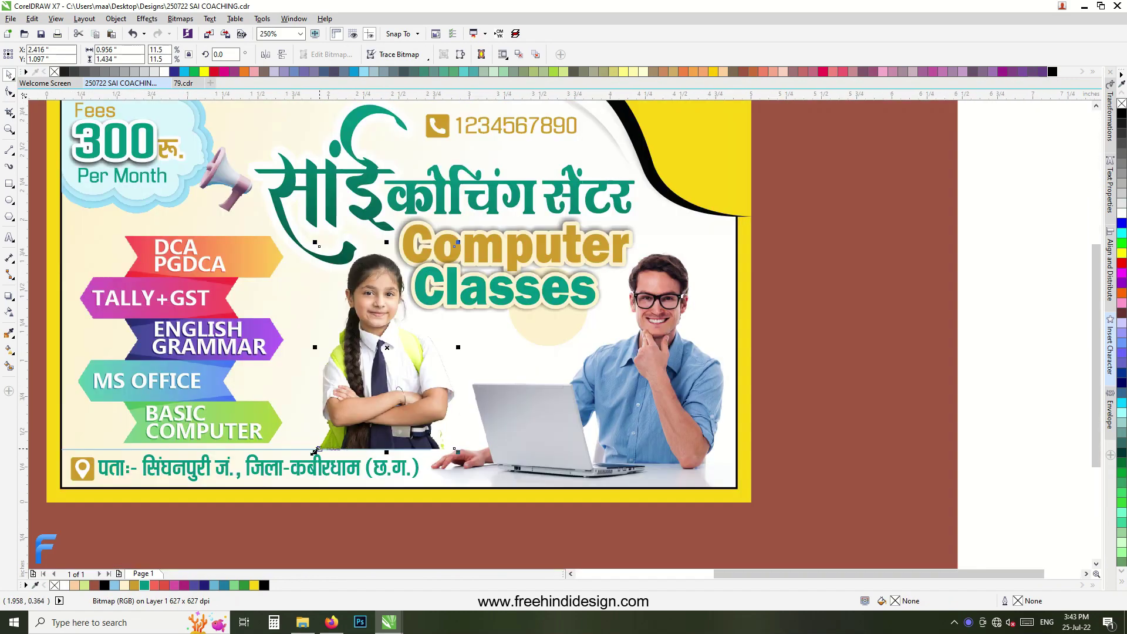
# Stretch the thin line above the address slightly wider and make its outline dark blue.
pyautogui.click(433, 451)
pyautogui.press('Escape')
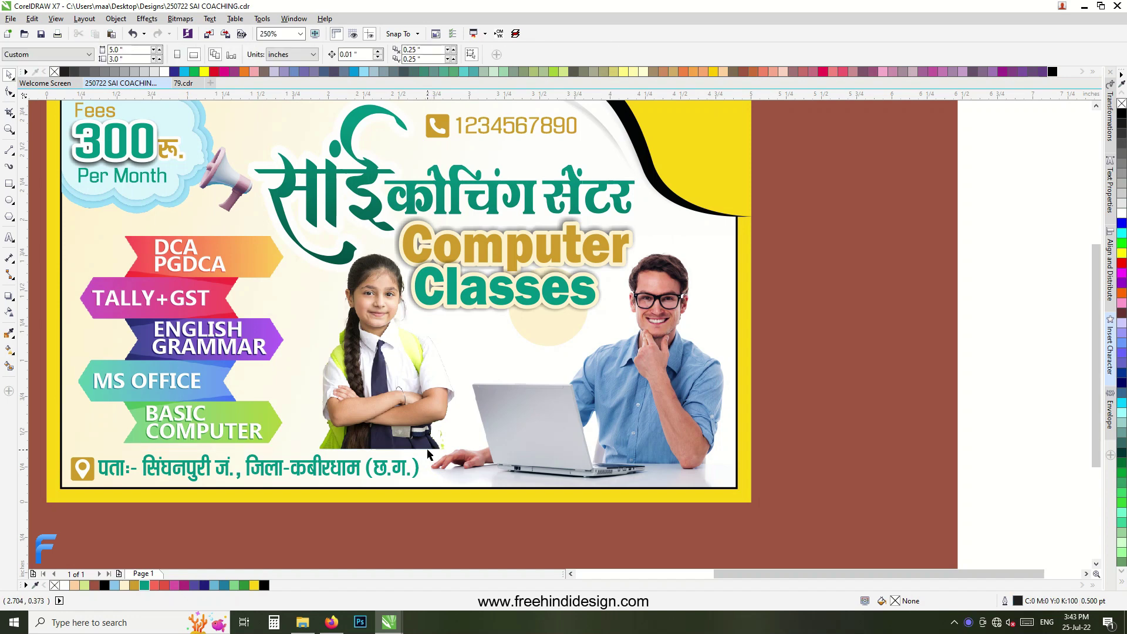
pyautogui.click(432, 451)
pyautogui.scroll(2, 433, 451)
pyautogui.moveTo(426, 450); pyautogui.dragTo(446, 449)
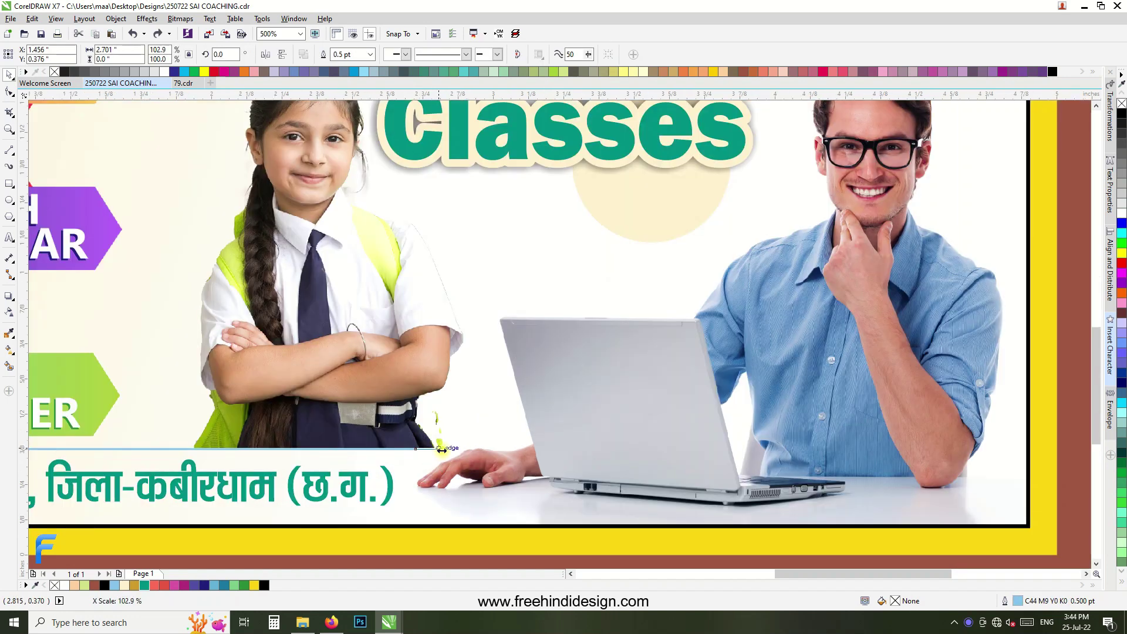
pyautogui.rightClick(193, 588)
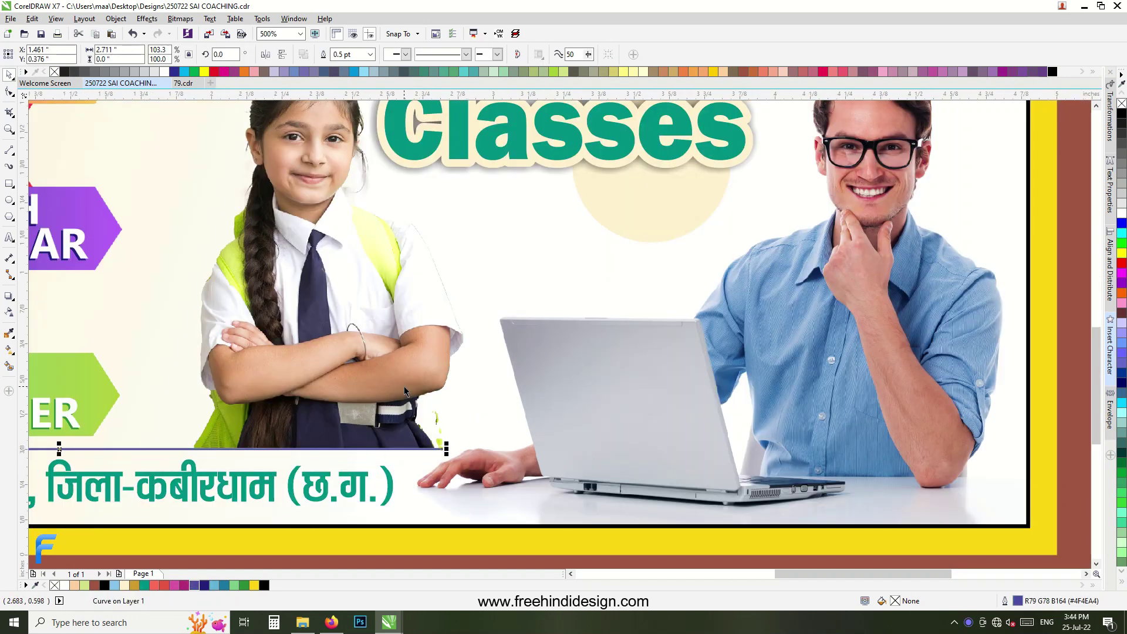
# Reselect the girl's photo, review the layout, then select the Hindi title text.
pyautogui.click(370, 358)
pyautogui.scroll(2, 244, 445)
pyautogui.scroll(-3, 331, 406)
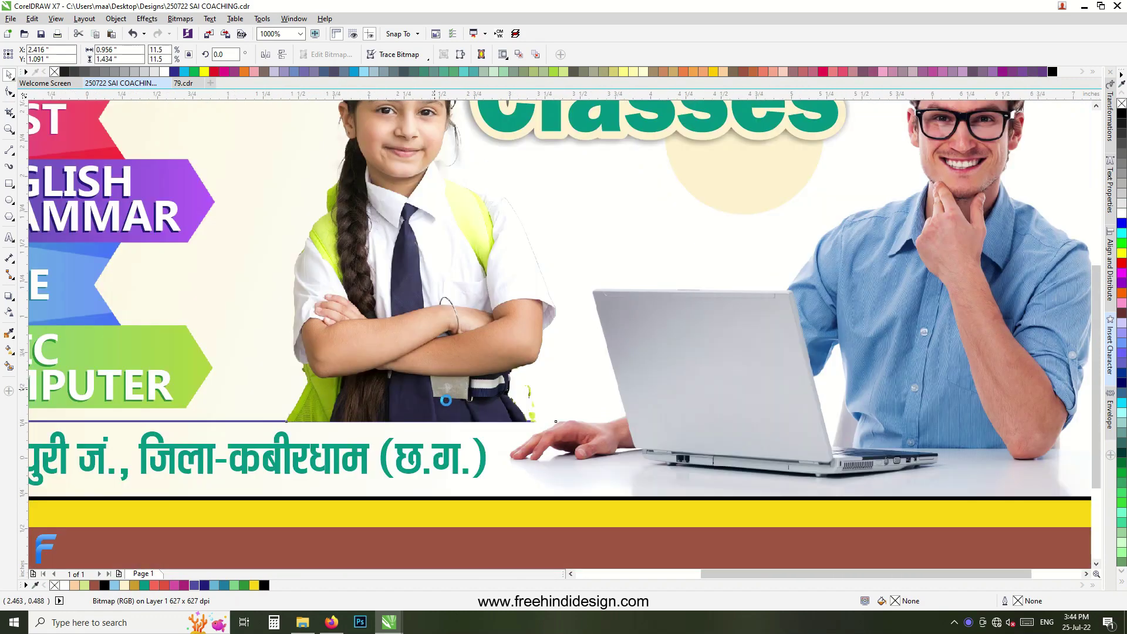
pyautogui.scroll(-2, 409, 273)
pyautogui.scroll(-2, 409, 273)
pyautogui.scroll(2, 410, 273)
pyautogui.click(409, 273)
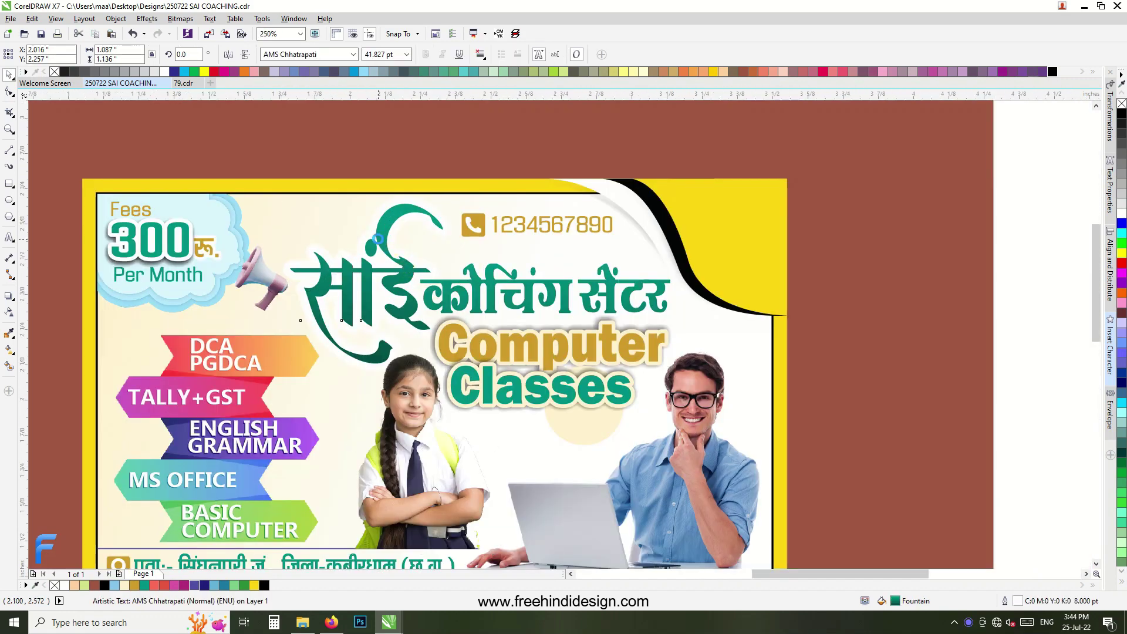
# Colour the Hindi title brick brown and give it an outline width in Outline Pen.
pyautogui.scroll(2, 409, 273)
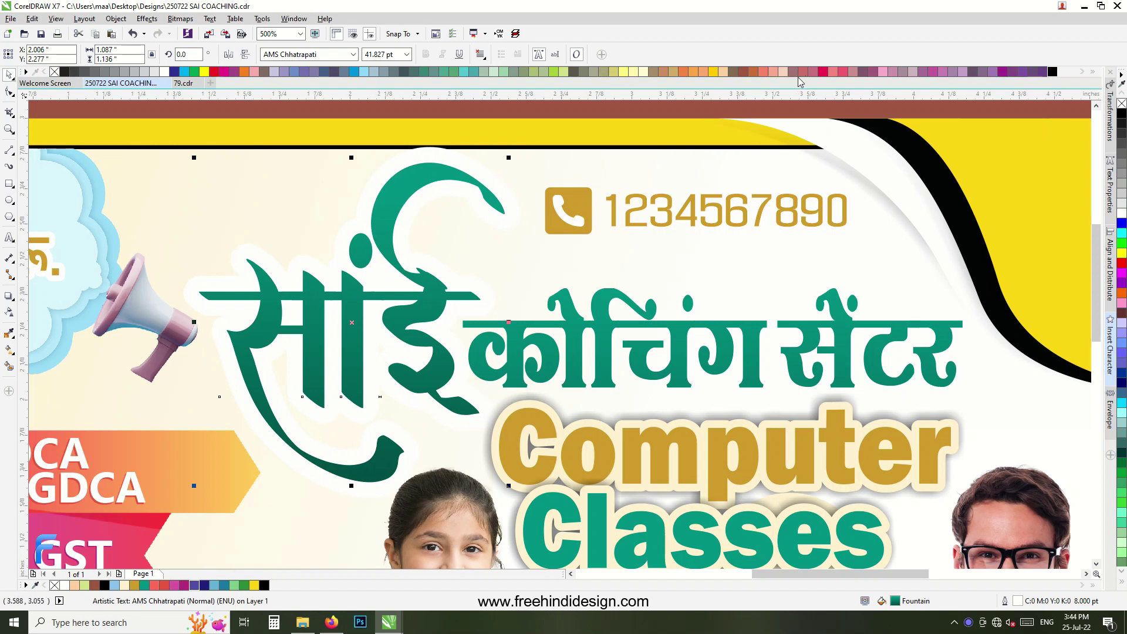
pyautogui.click(752, 72)
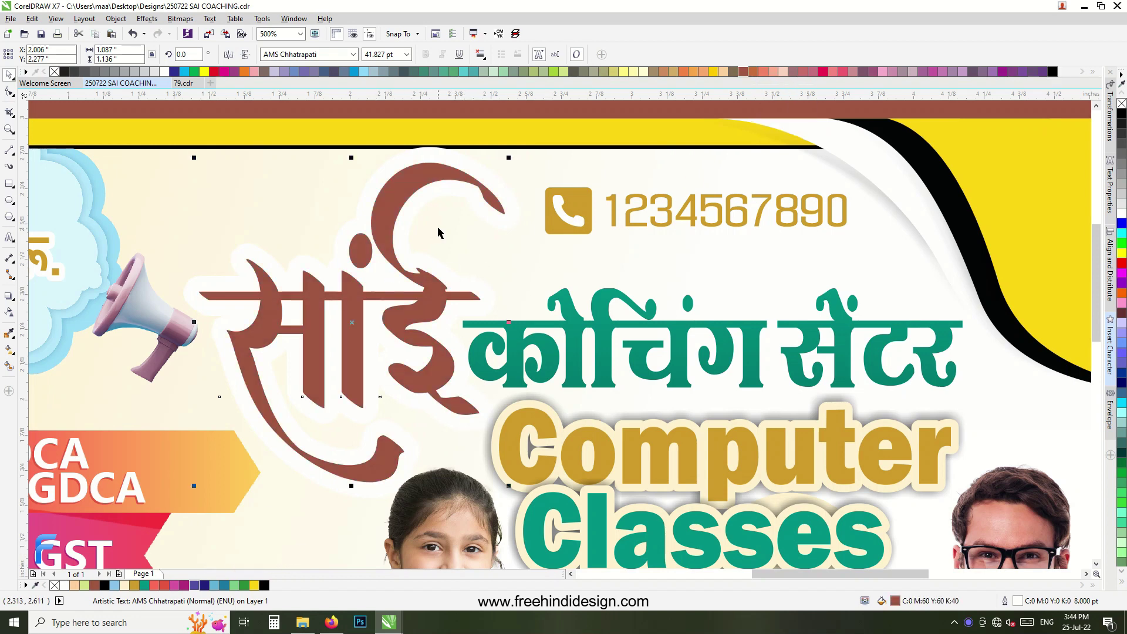
pyautogui.press('F12')
pyautogui.click(493, 237)
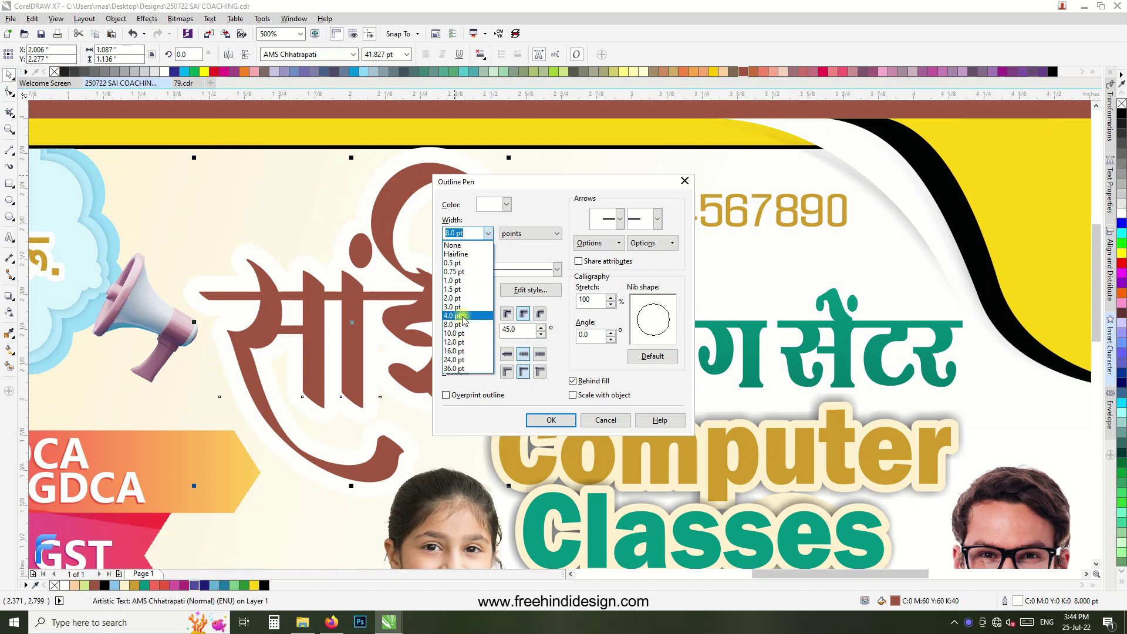
pyautogui.click(551, 421)
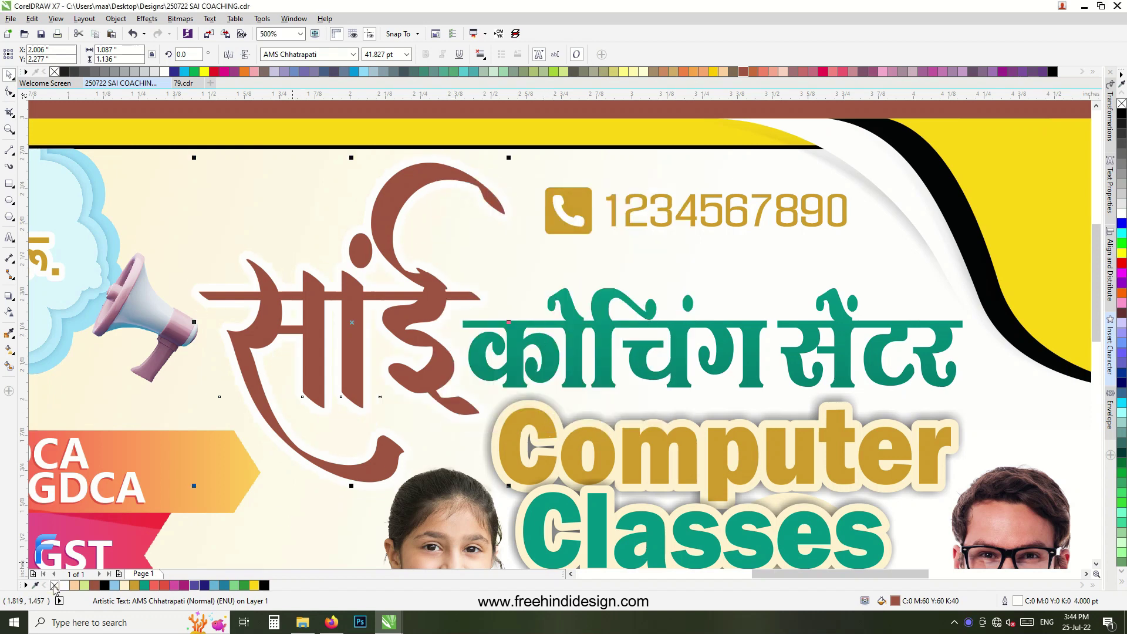
pyautogui.scroll(-2, 442, 296)
# Colour the कोचिंग सेंटर text Ruby Red brown to match, then deselect it.
pyautogui.click(483, 317)
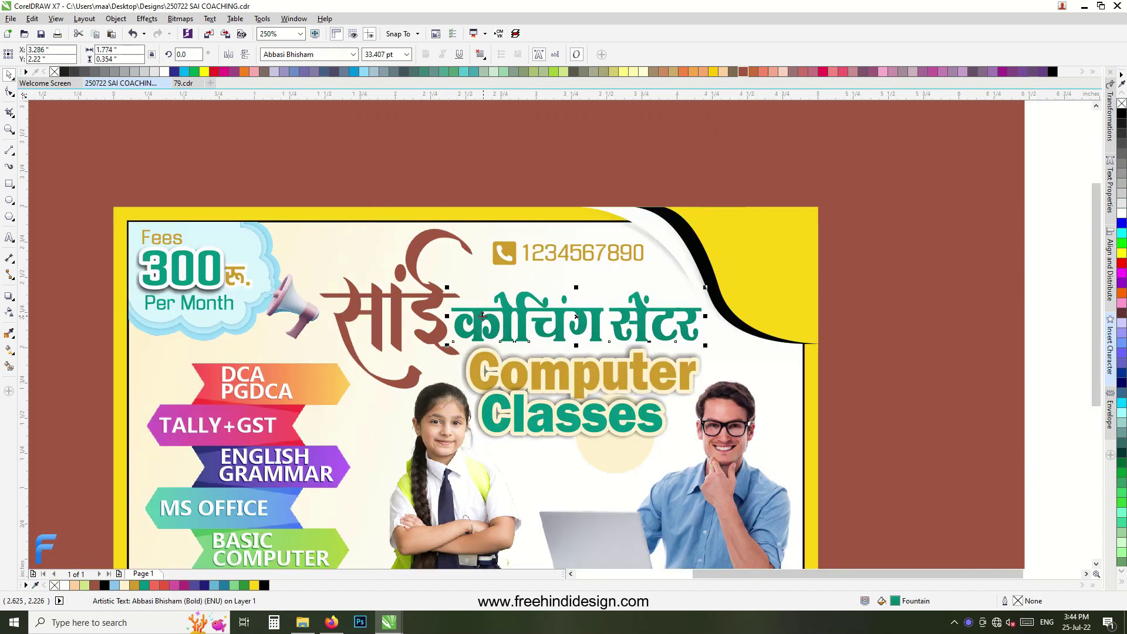
pyautogui.click(94, 585)
pyautogui.scroll(2, 574, 301)
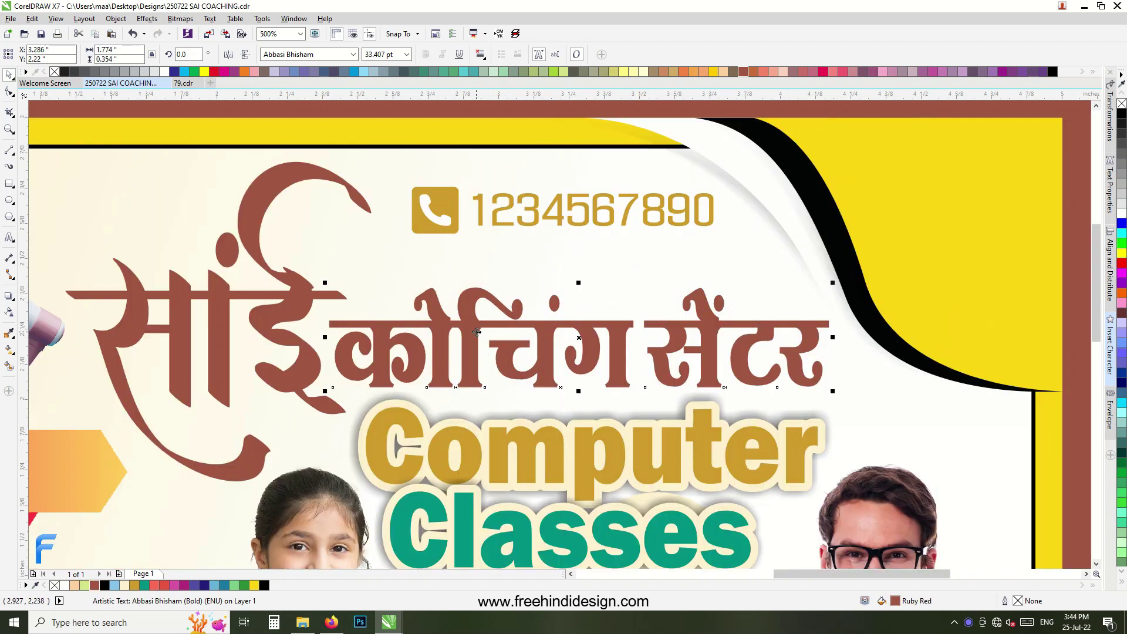
pyautogui.scroll(-2, 477, 332)
pyautogui.scroll(-2, 477, 332)
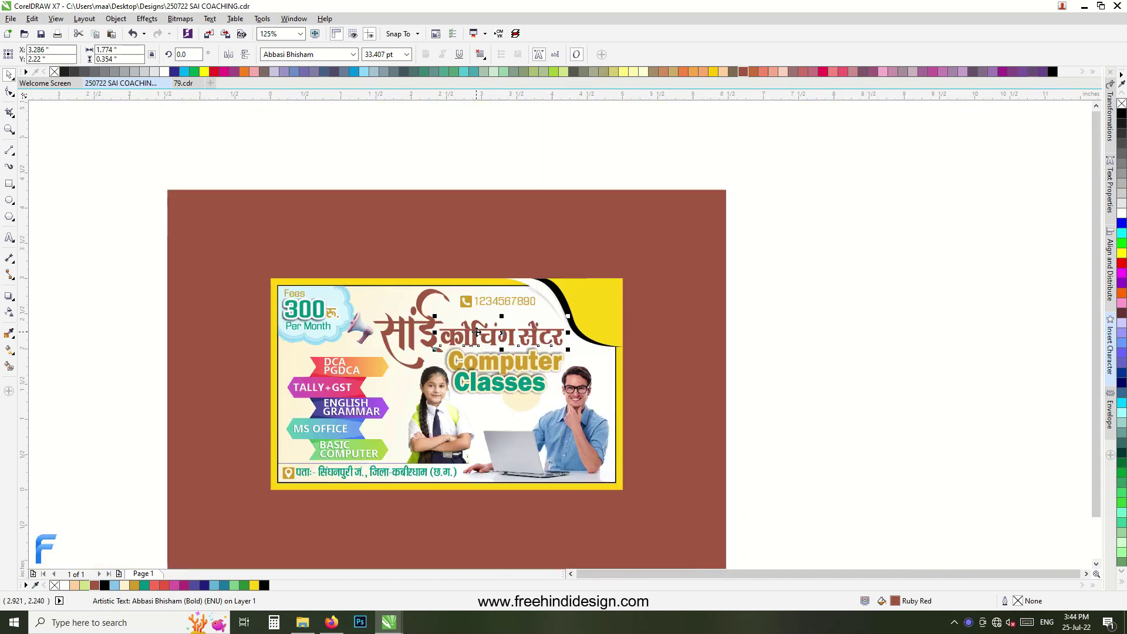
pyautogui.click(881, 339)
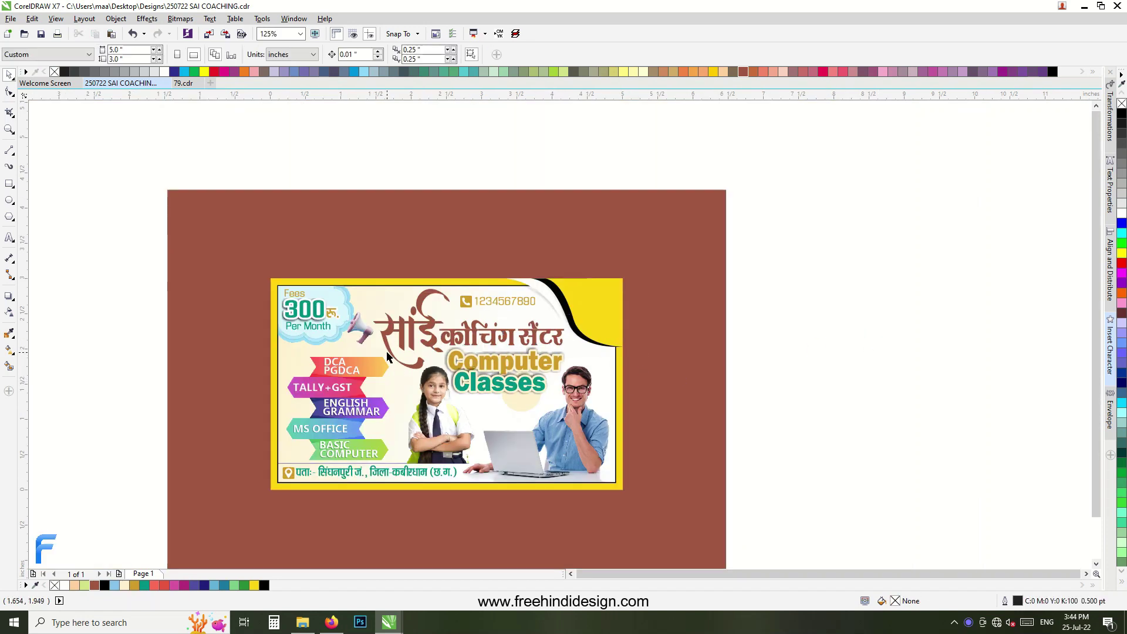
pyautogui.scroll(2, 474, 299)
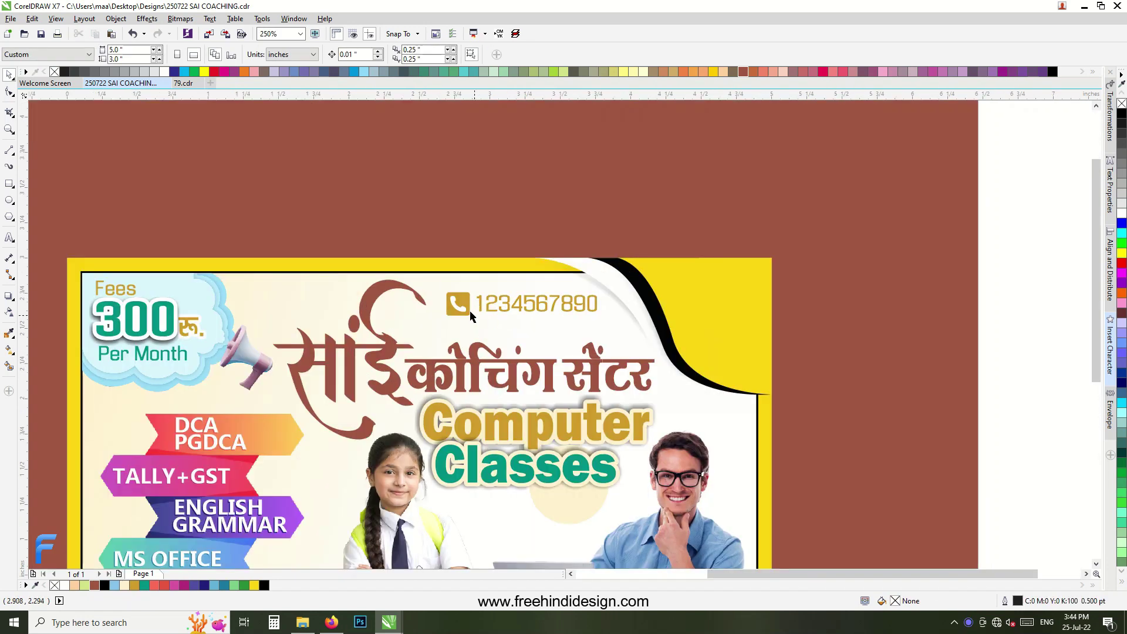
# Draw a Freehand guide line diagonally across the phone icon beside the handset.
pyautogui.scroll(4, 470, 316)
pyautogui.click(460, 302)
pyautogui.scroll(2, 460, 302)
pyautogui.press('F5')
pyautogui.click(429, 273)
pyautogui.click(393, 381)
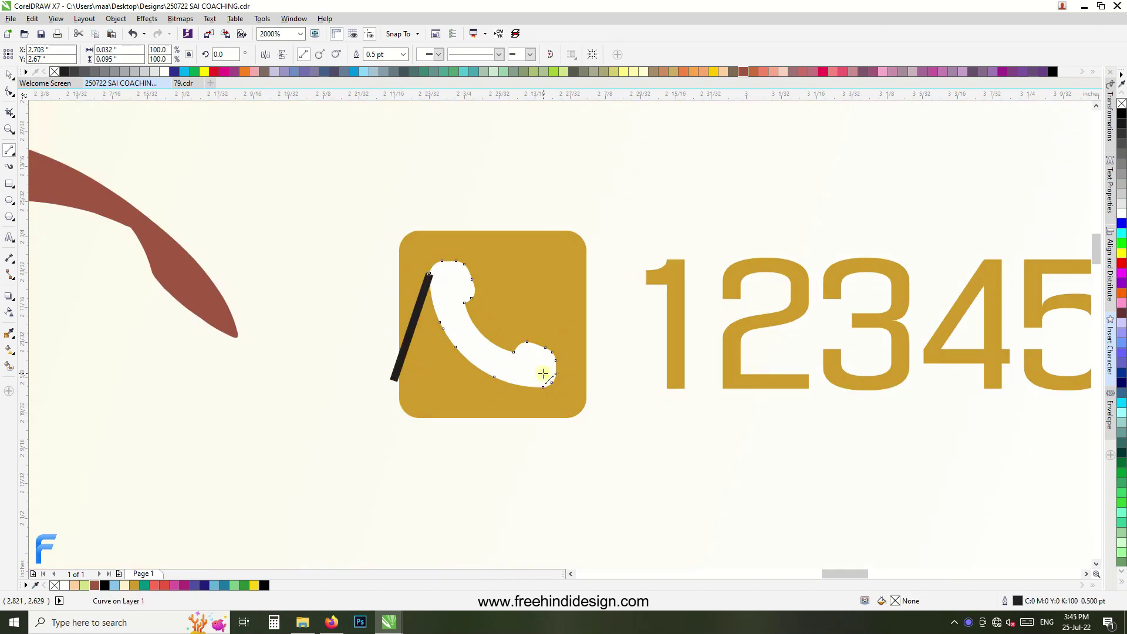
pyautogui.click(553, 381)
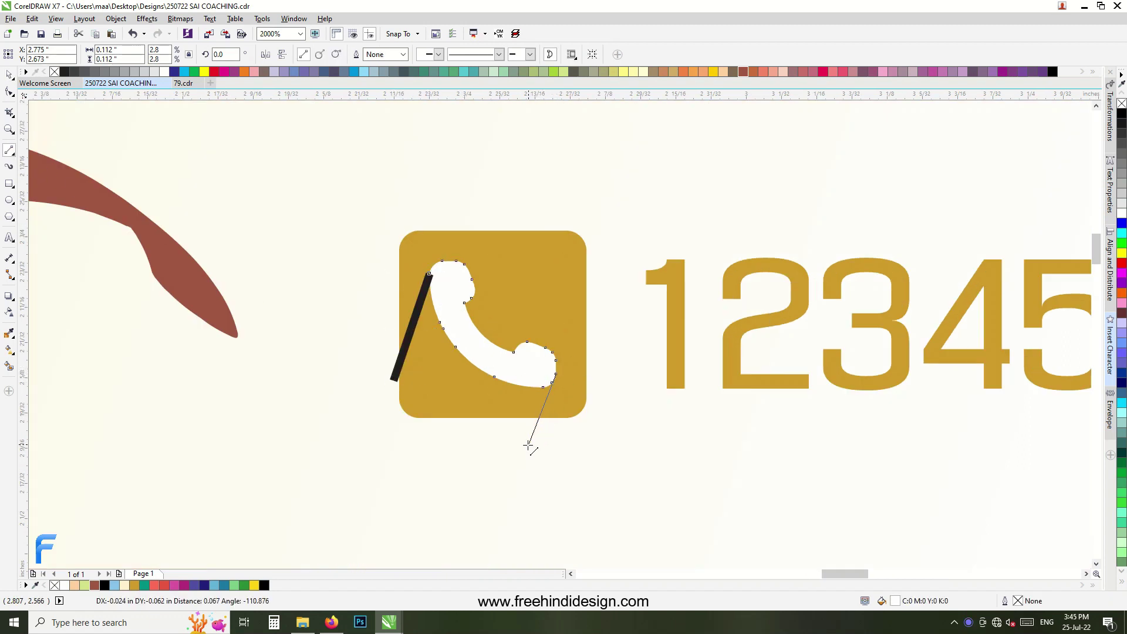
pyautogui.click(528, 445)
pyautogui.hotkey('ctrl', 'z')
pyautogui.press('space')
# Copy the guide line to the handset's lower end and lengthen the left line past the square's top.
pyautogui.click(420, 300)
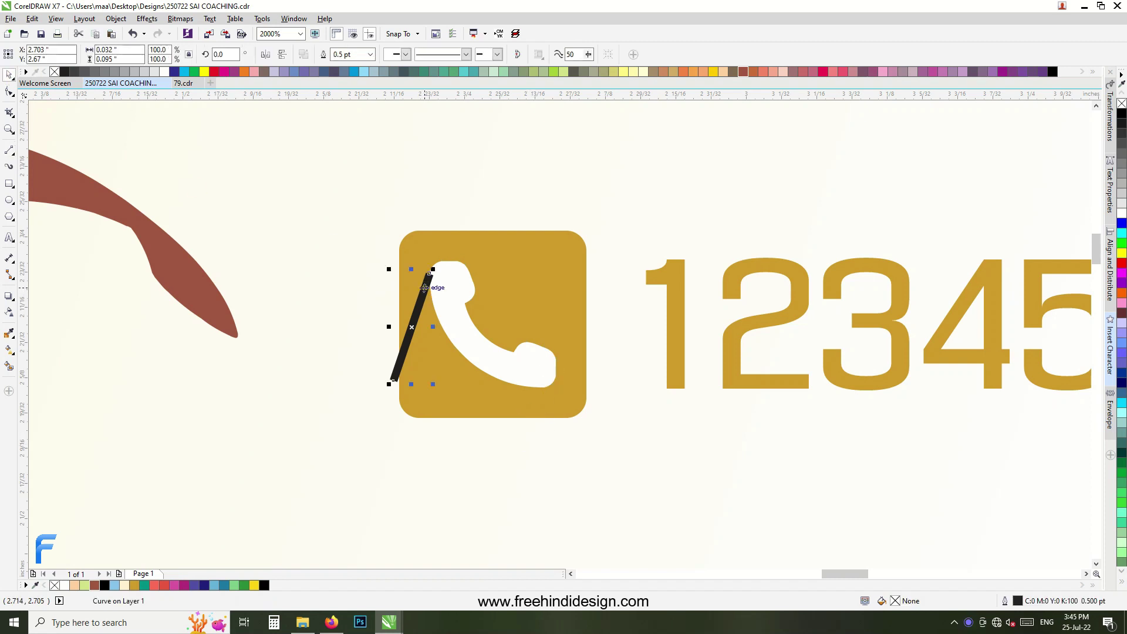
pyautogui.moveTo(425, 288); pyautogui.dragTo(552, 383)
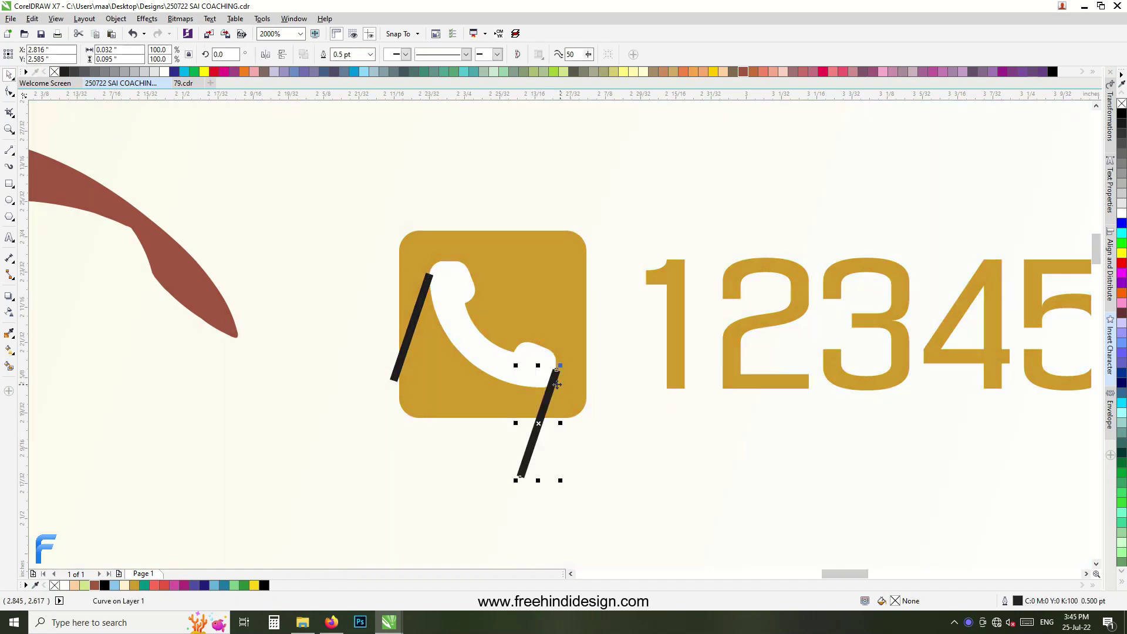
pyautogui.click(428, 283)
pyautogui.moveTo(432, 273); pyautogui.dragTo(449, 221)
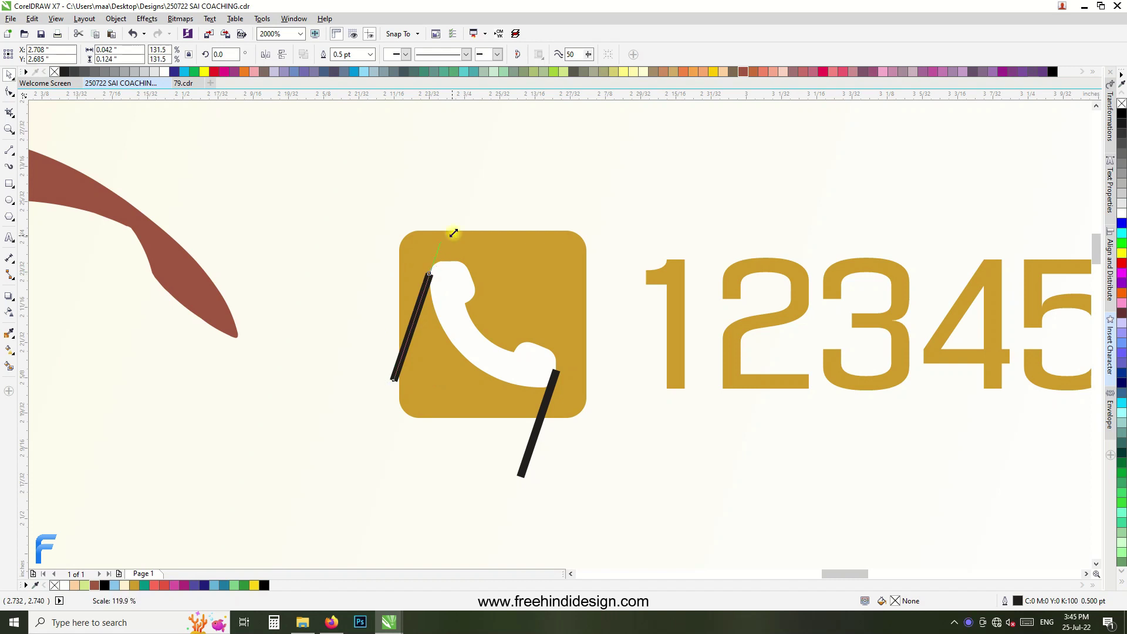
pyautogui.click(456, 313)
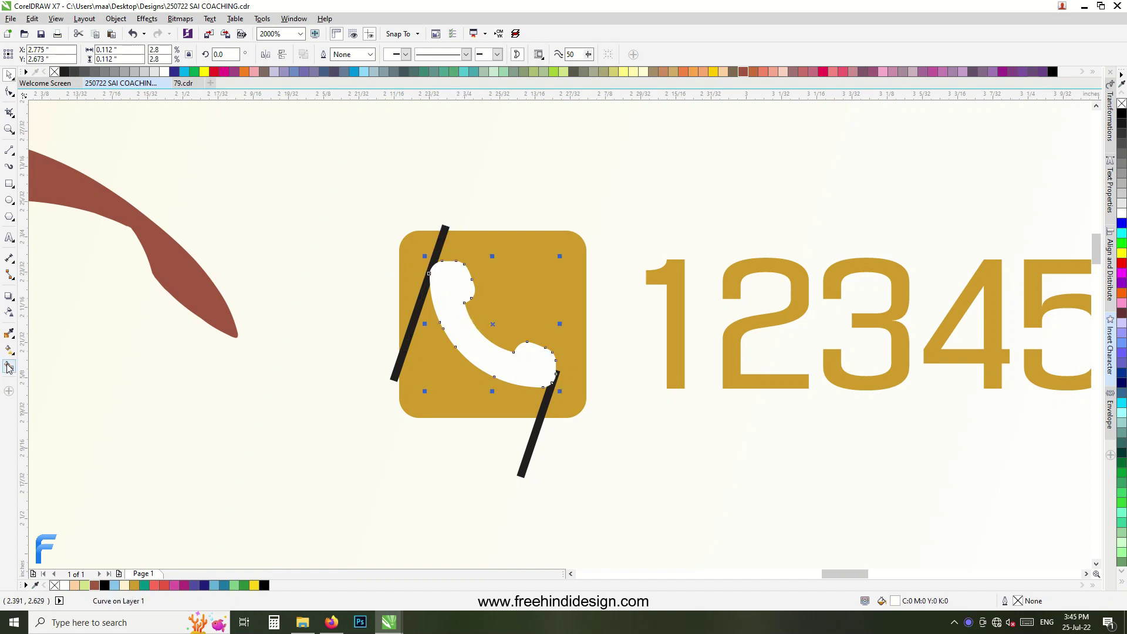
# Smart Fill the region left of and below the handset, then delete both guide lines.
pyautogui.click(9, 367)
pyautogui.click(448, 385)
pyautogui.click(9, 75)
pyautogui.click(446, 227)
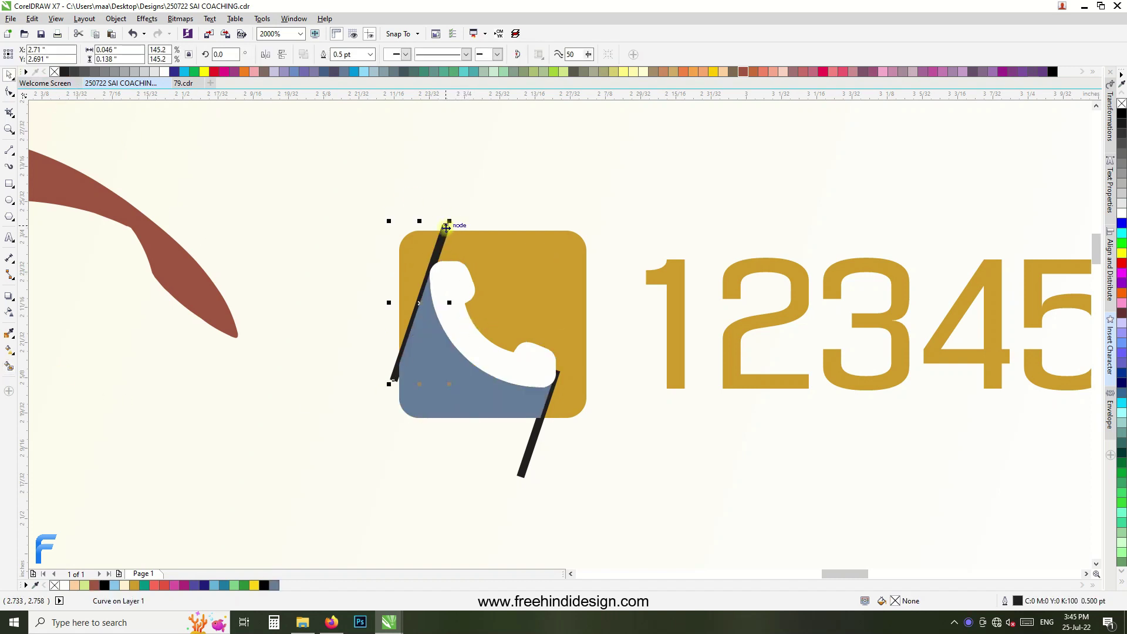
pyautogui.press('Delete')
pyautogui.click(542, 435)
pyautogui.press('Delete')
# Colour the shaded region a darker gold, C26 M49 Y100 K7, in Edit Fill.
pyautogui.click(473, 408)
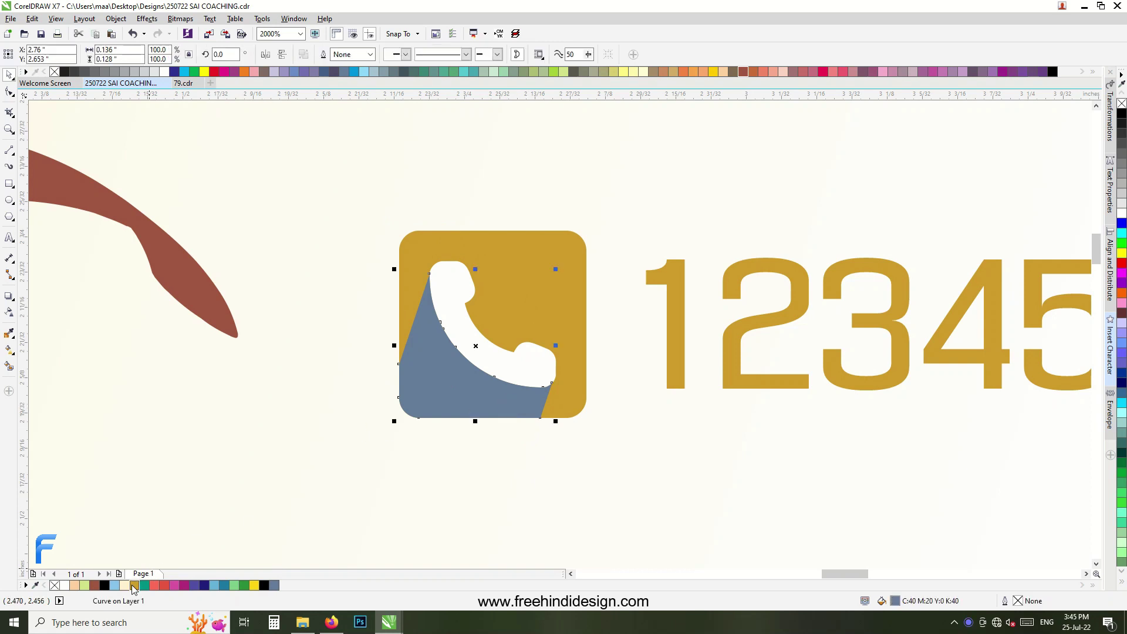
pyautogui.click(134, 585)
pyautogui.doubleClick(895, 600)
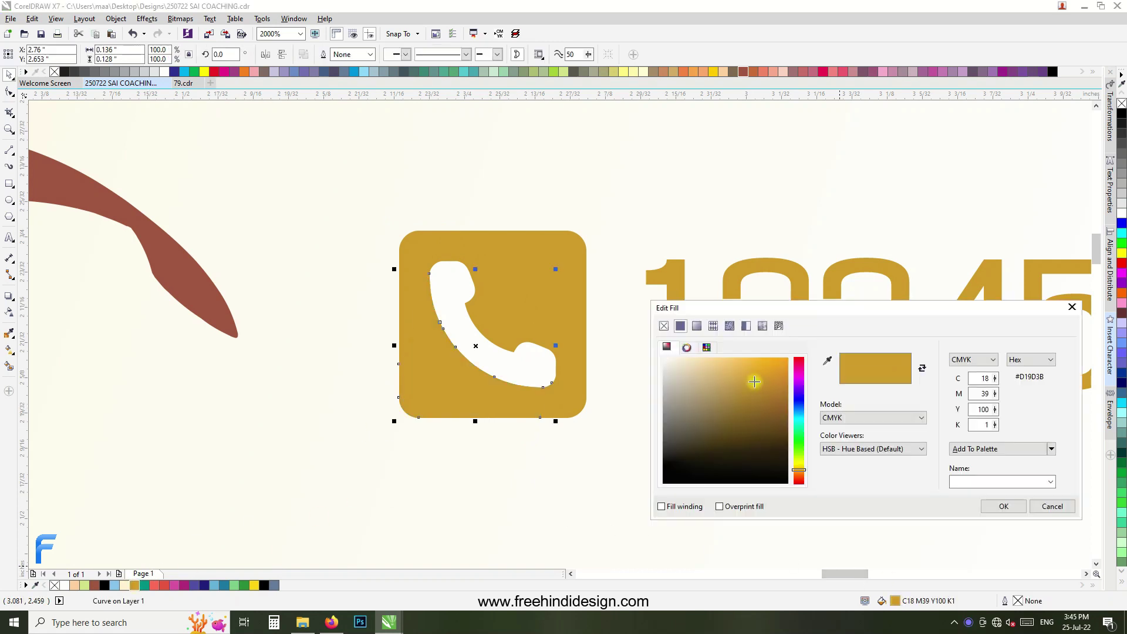
pyautogui.moveTo(755, 386); pyautogui.dragTo(766, 391)
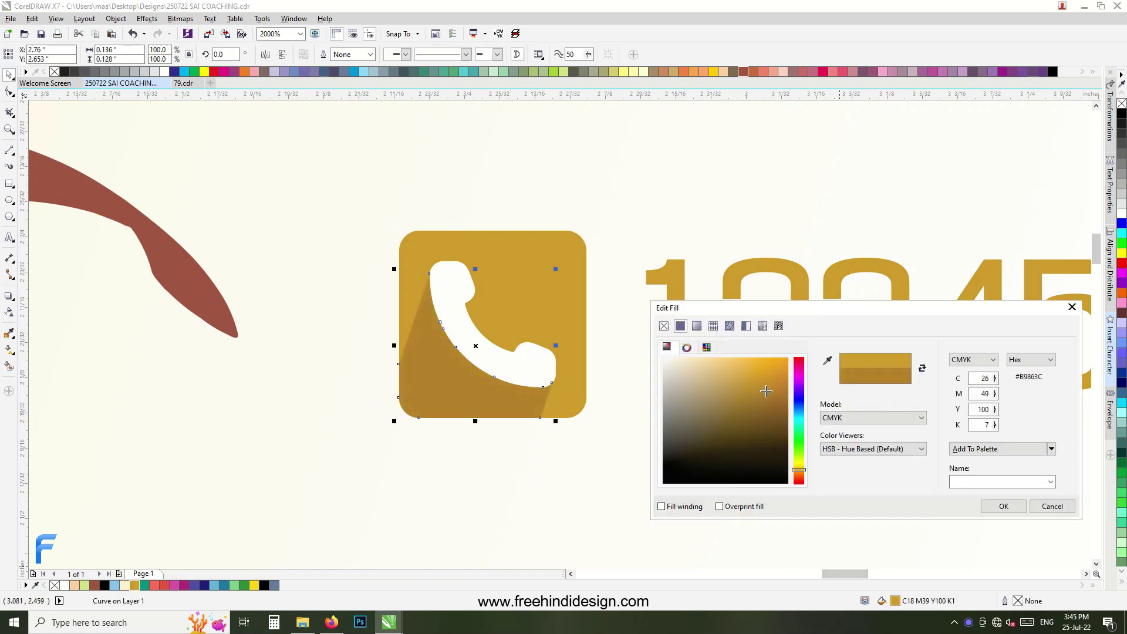
pyautogui.click(1004, 506)
pyautogui.scroll(-3, 544, 306)
pyautogui.press('Escape')
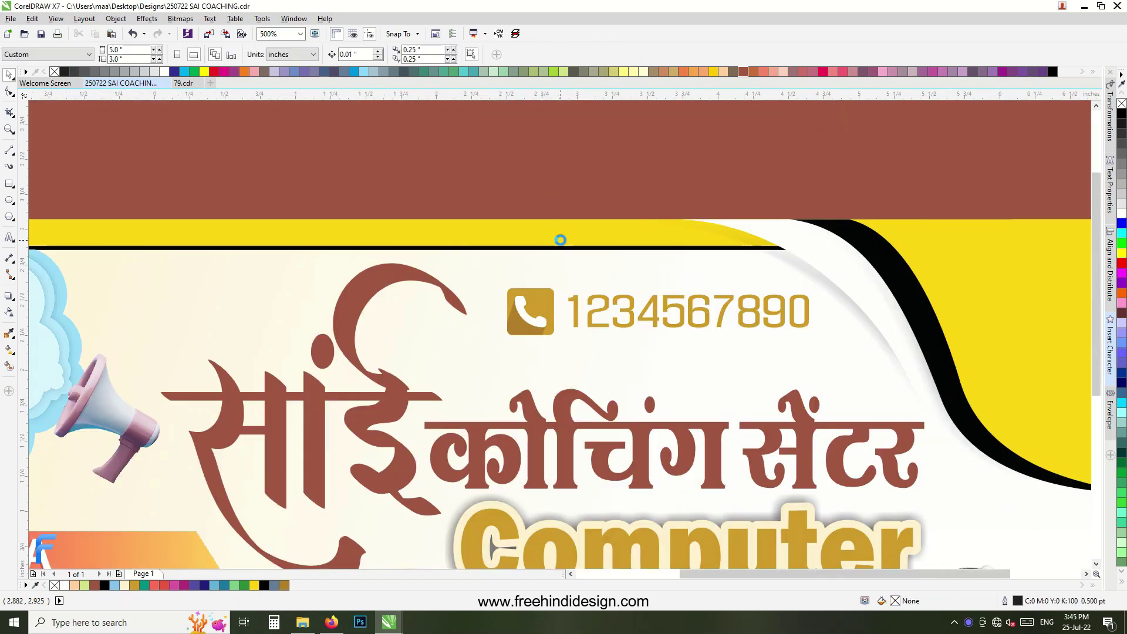
# Drop a smaller copy of the cream circle below Classes, overlapping the original.
pyautogui.scroll(-1, 562, 251)
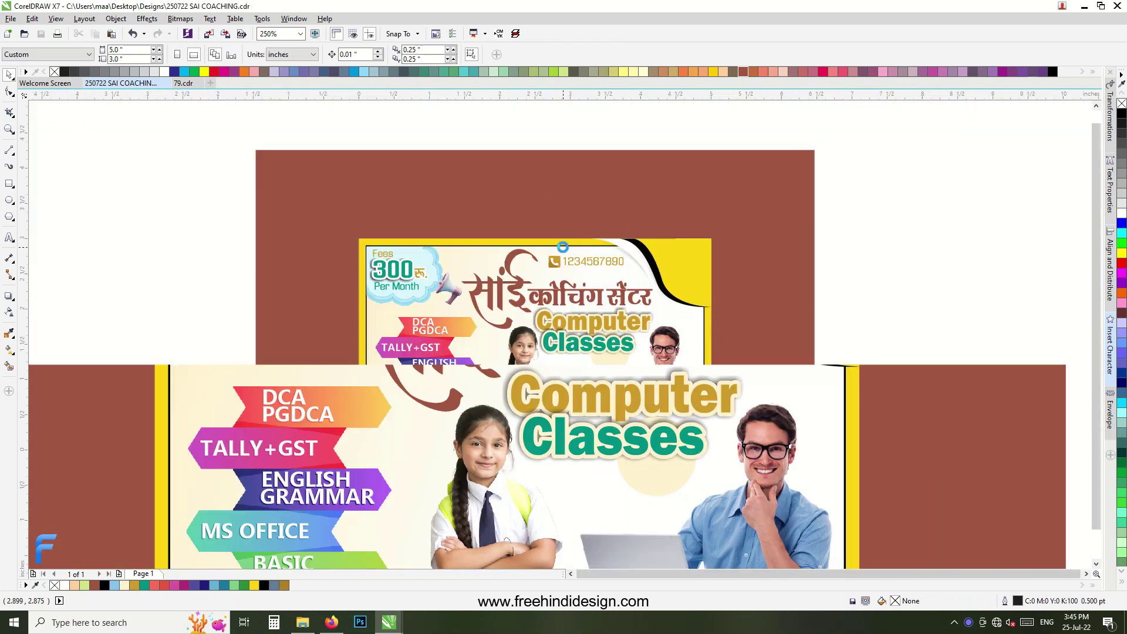
pyautogui.scroll(1, 602, 301)
pyautogui.click(742, 456)
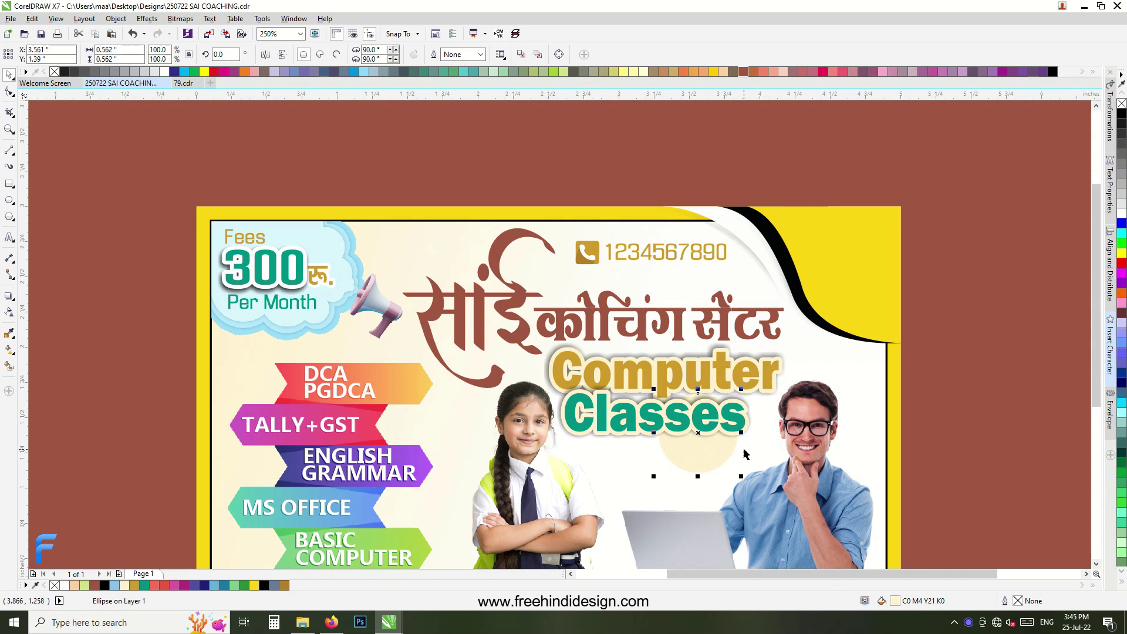
pyautogui.moveTo(699, 438); pyautogui.dragTo(660, 452)
pyautogui.scroll(1, 670, 449)
# Give the small circle a darker tan fill, C5 M11 Y45 K0, and view the whole design.
pyautogui.doubleClick(896, 600)
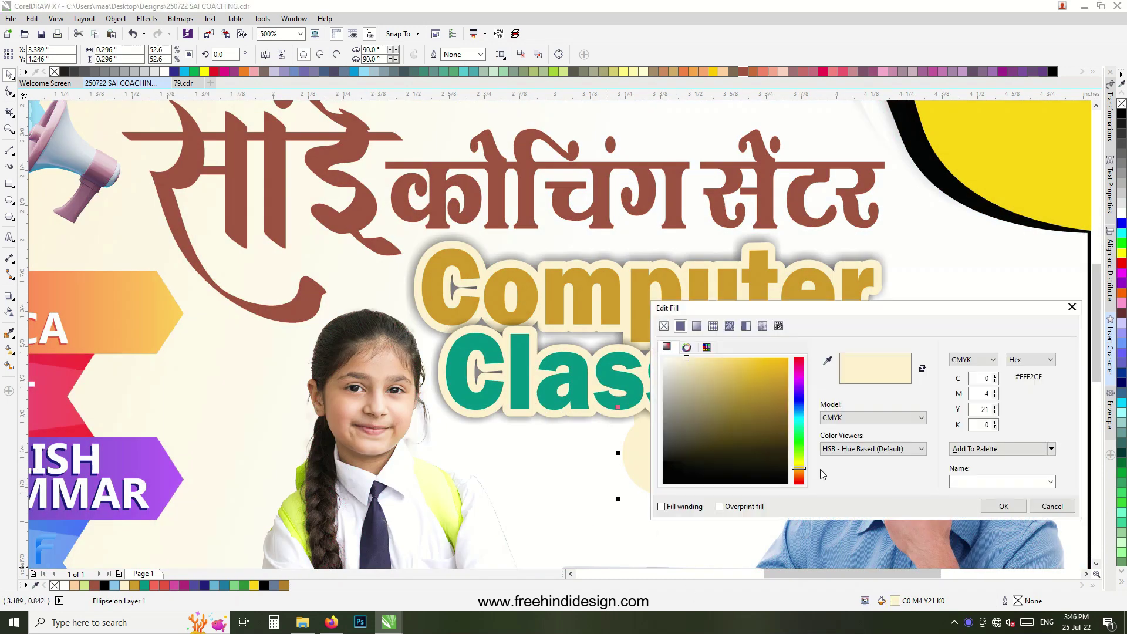
pyautogui.moveTo(712, 313); pyautogui.dragTo(841, 302)
pyautogui.moveTo(827, 350); pyautogui.dragTo(836, 353)
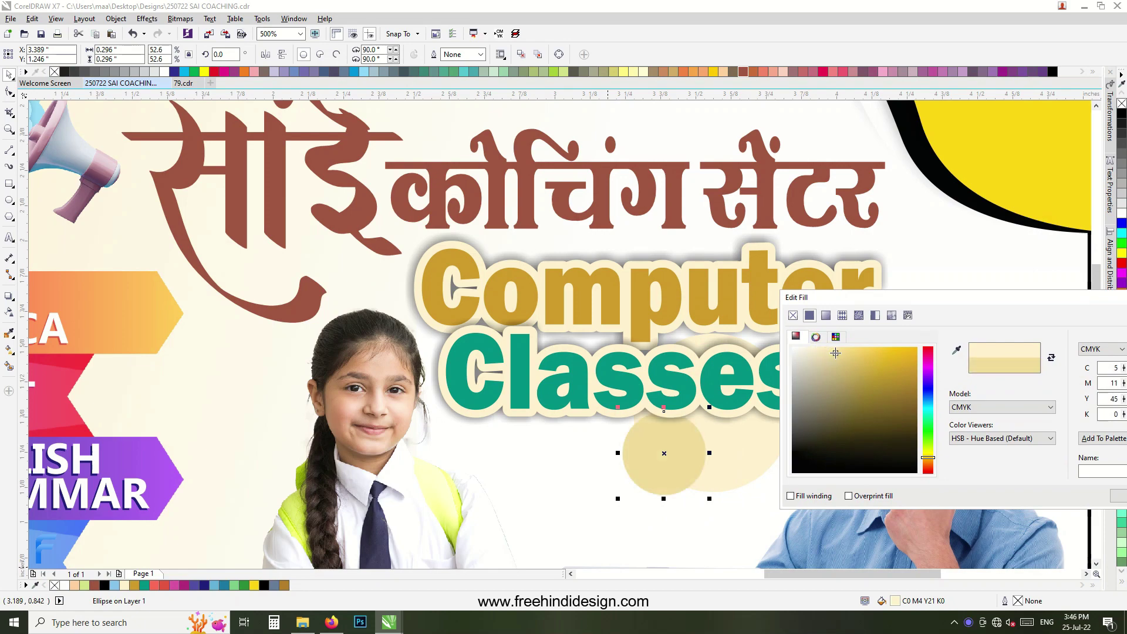
pyautogui.click(1109, 497)
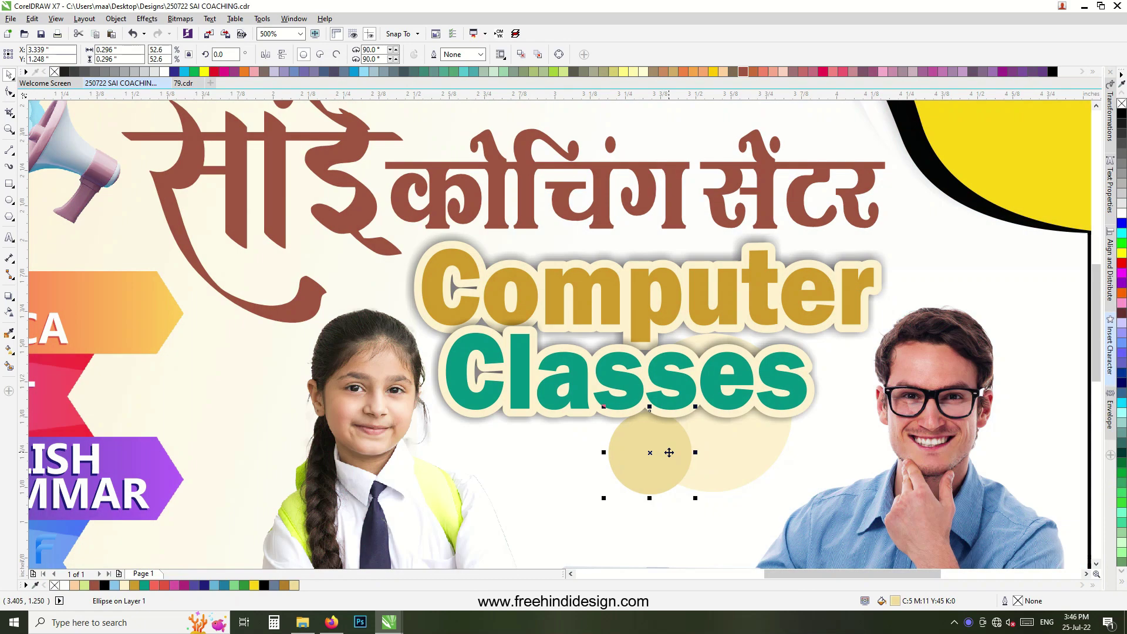
pyautogui.press('F4')
pyautogui.press('Escape')
pyautogui.scroll(2, 643, 427)
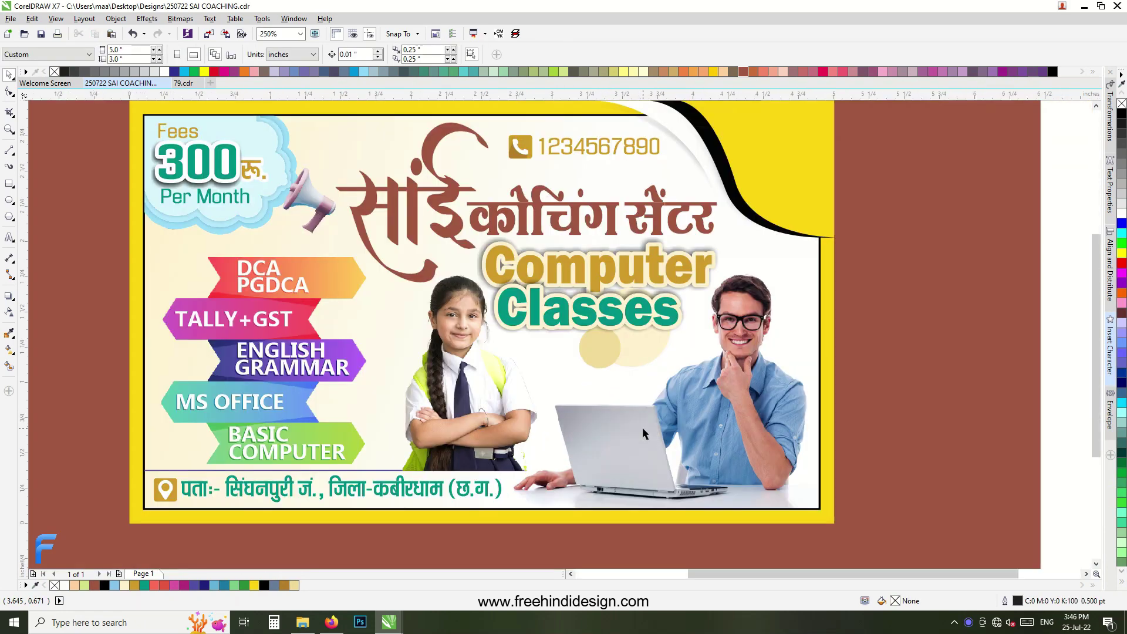
pyautogui.scroll(-2, 642, 427)
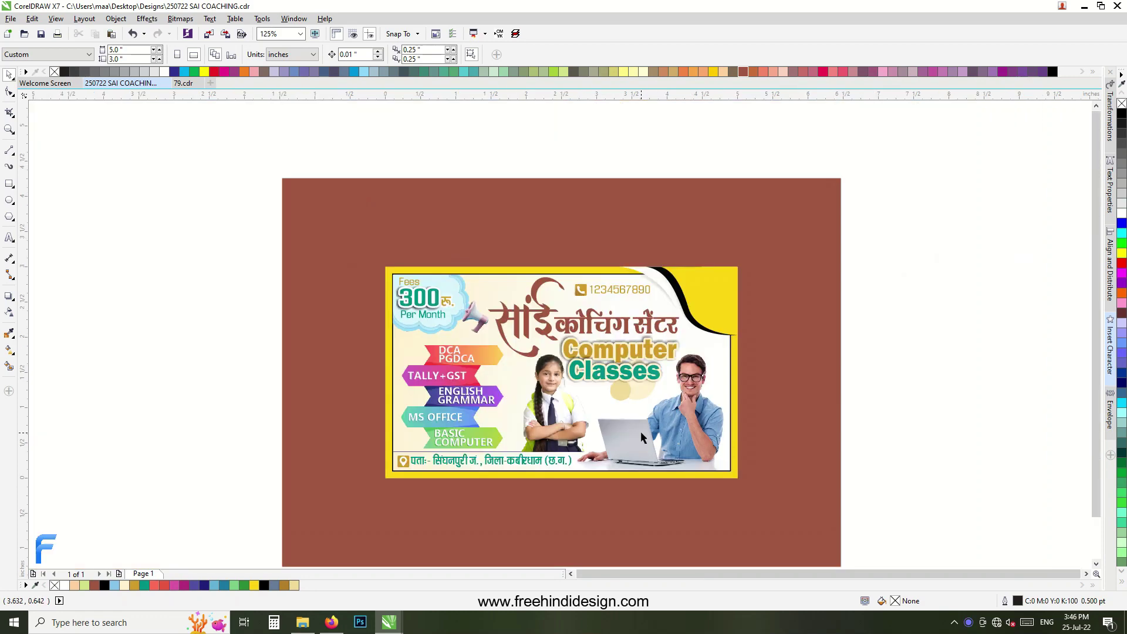